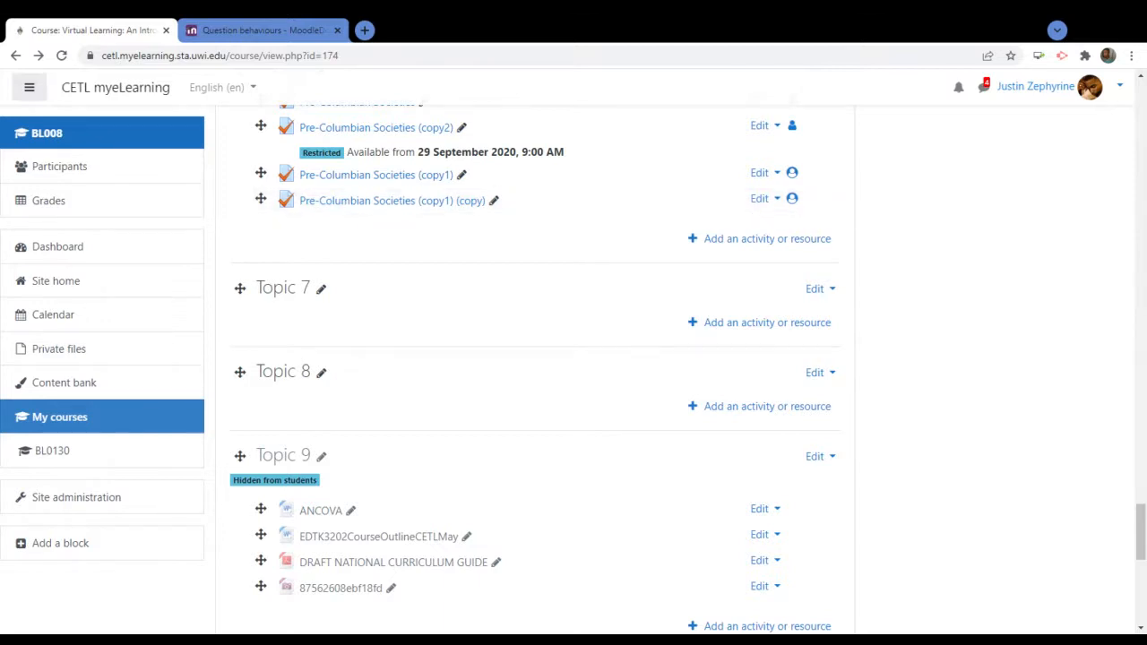
# Duplicate the quiz Pre-Columbian Societies (copy1) (copy) from its Edit menu
pyautogui.click(759, 201)
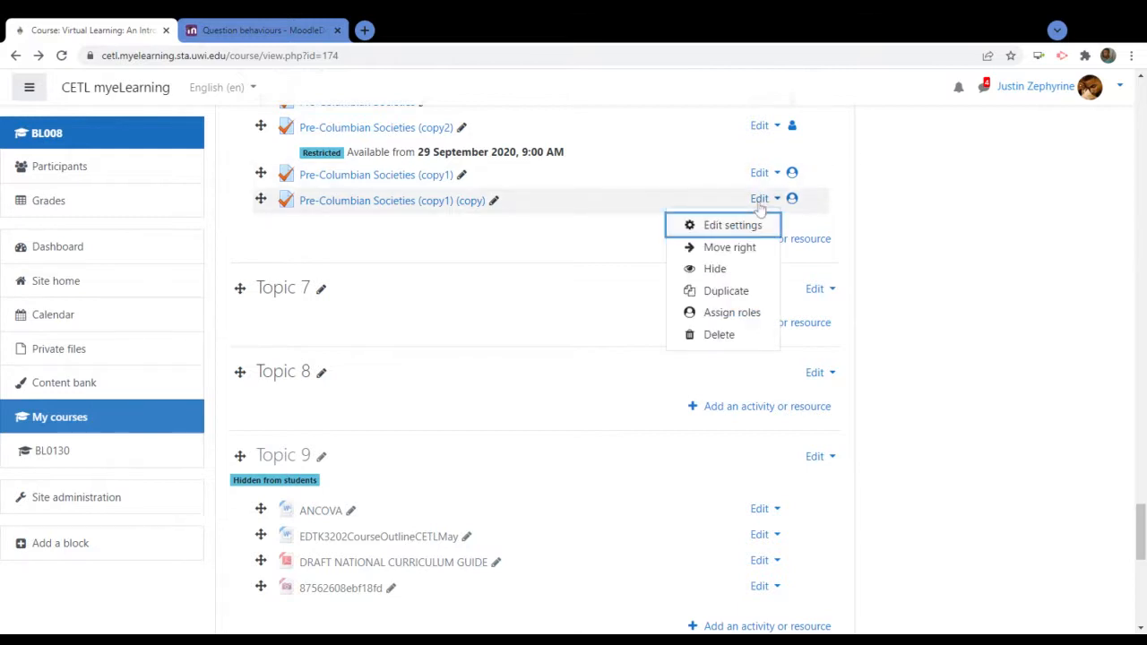
pyautogui.click(730, 295)
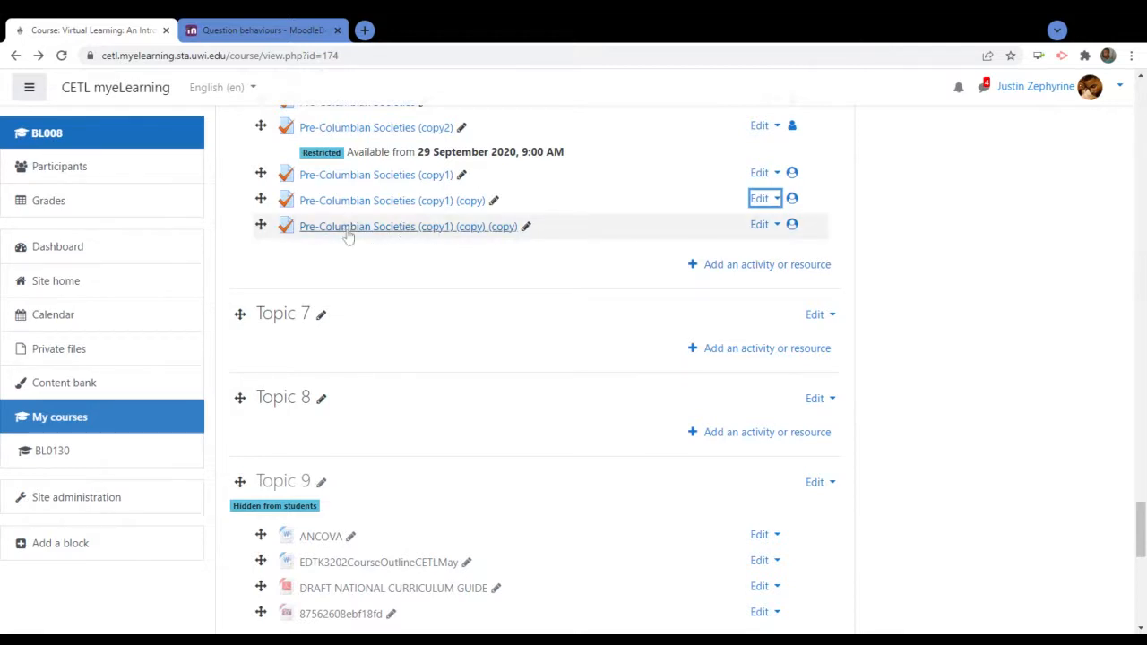
# Prefix the newest duplicate's title with 'Make-Up Quiz '
pyautogui.click(526, 227)
pyautogui.press('Home')
pyautogui.write('Make')
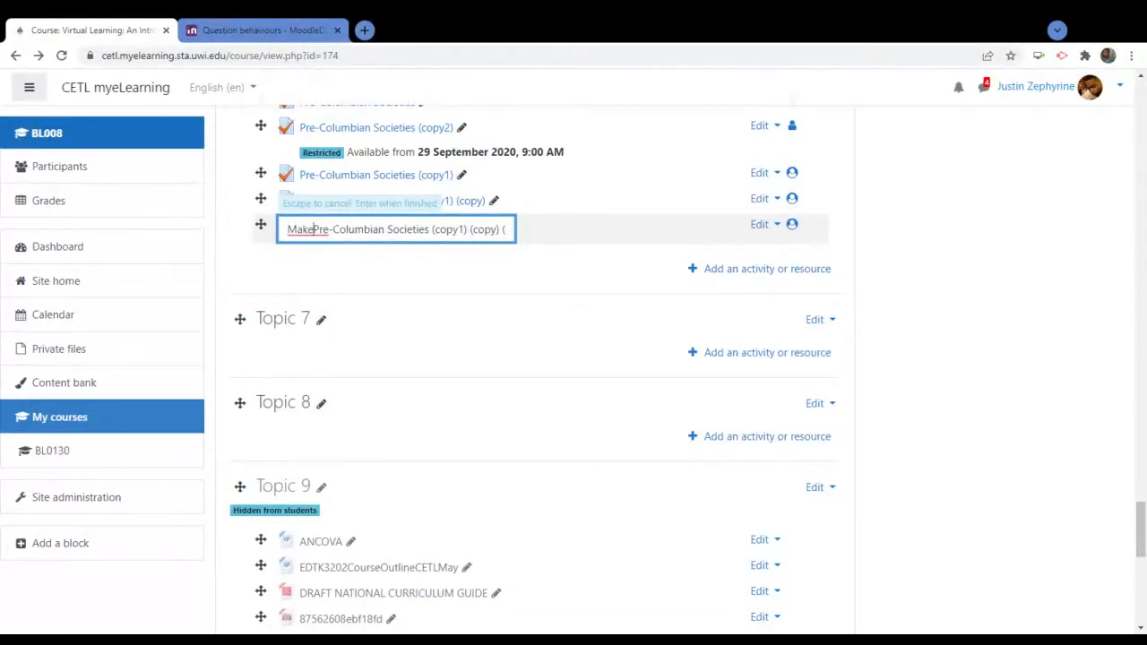
pyautogui.write('-Up ')
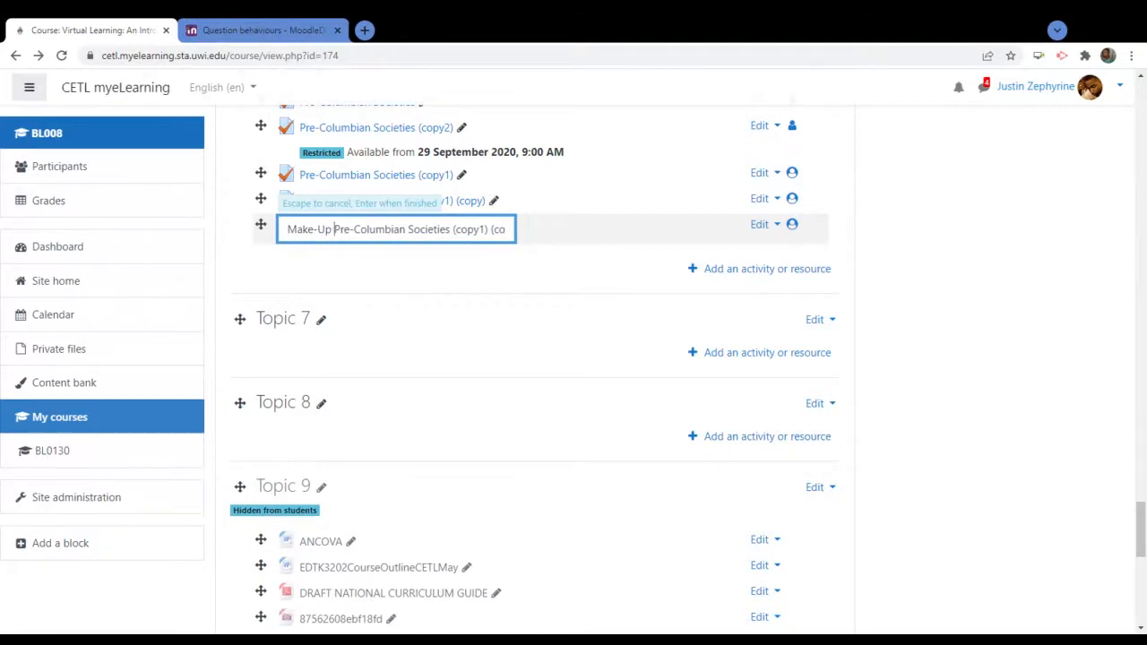
pyautogui.write('Quiz')
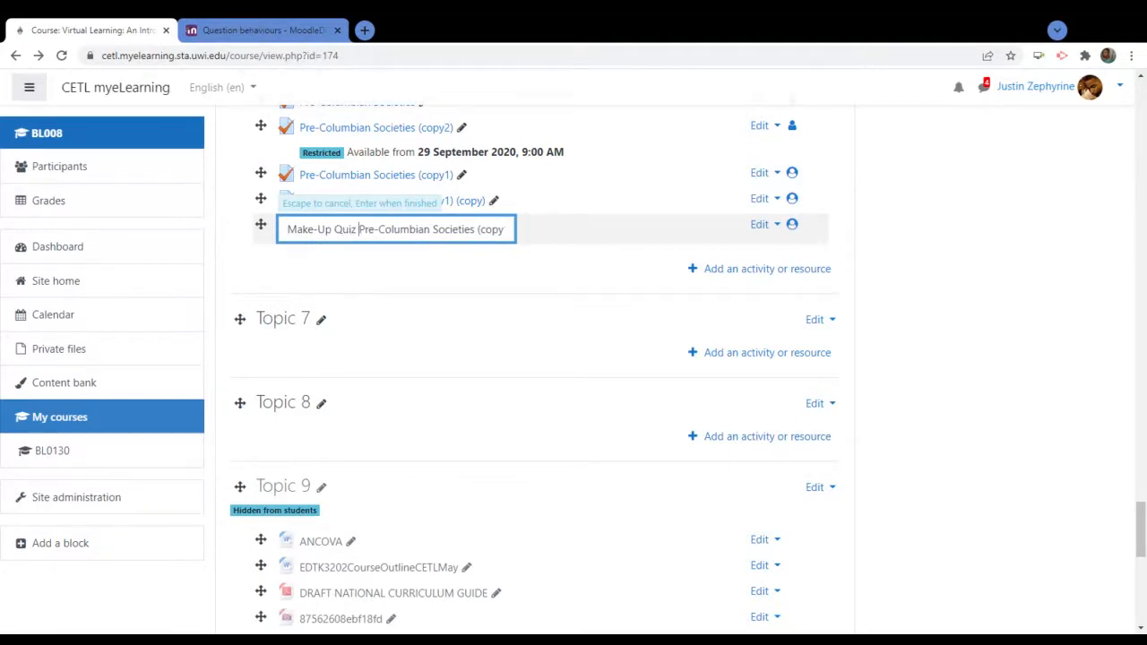
pyautogui.press('Return')
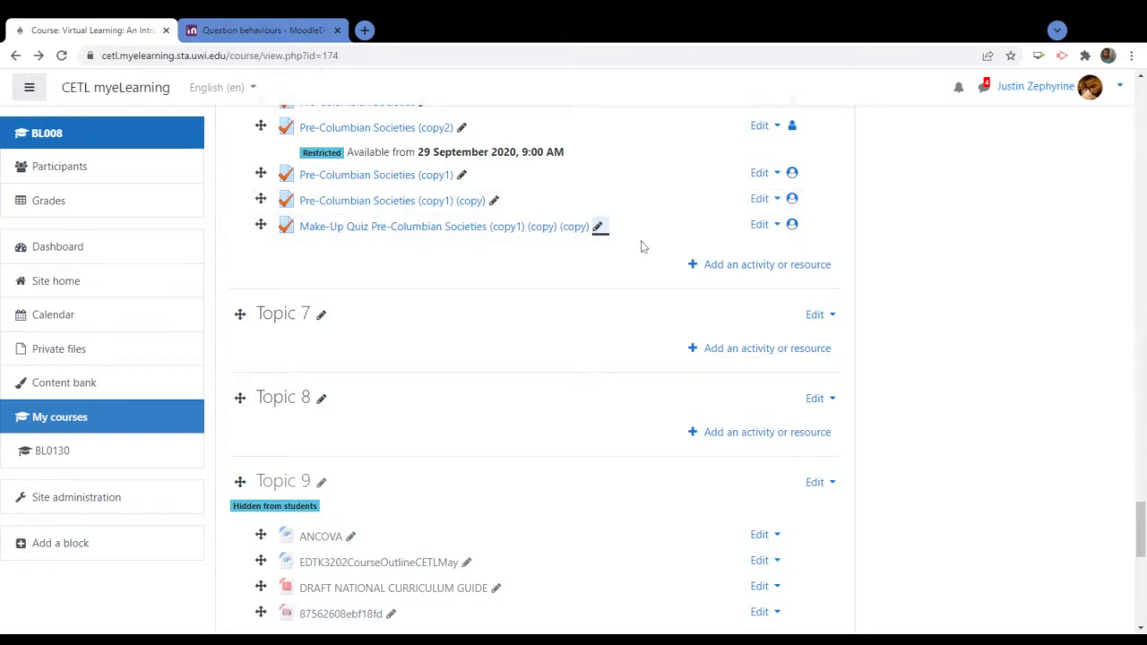
# Open the Make-Up Quiz's settings and expand the Timing section
pyautogui.click(759, 226)
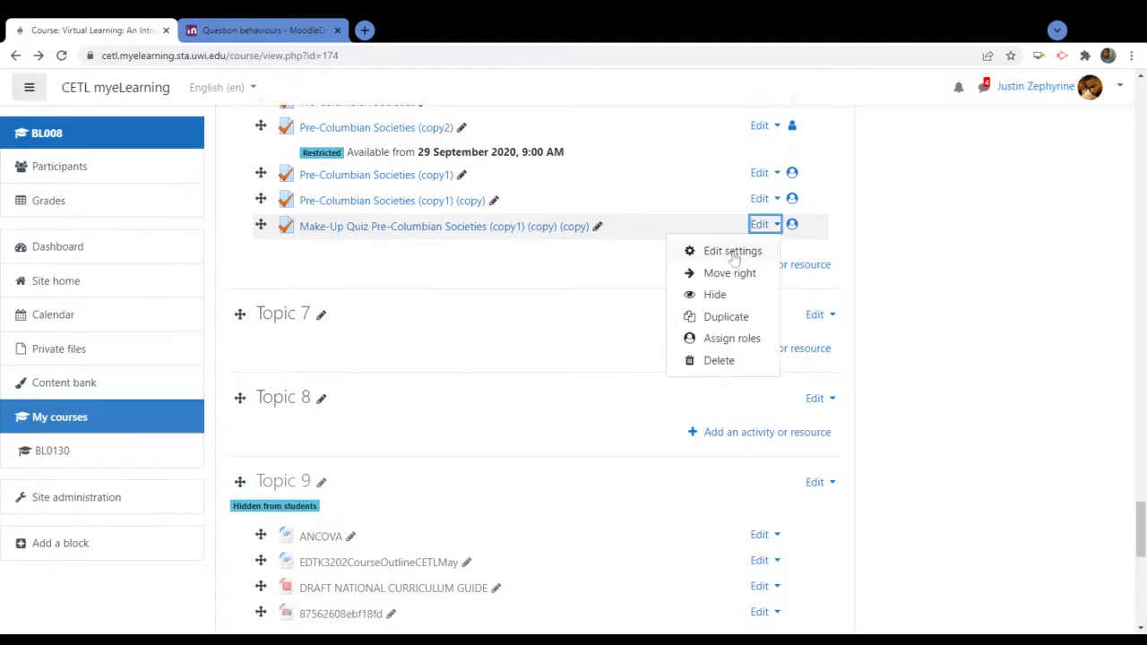
pyautogui.click(733, 253)
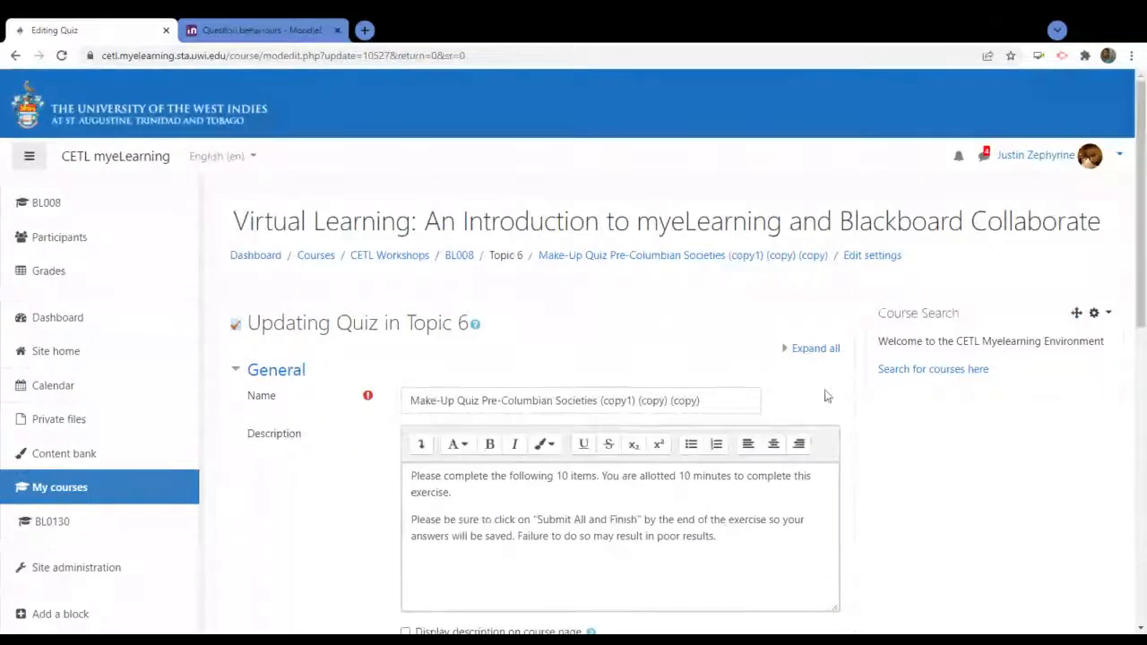
pyautogui.scroll(-3, 826, 396)
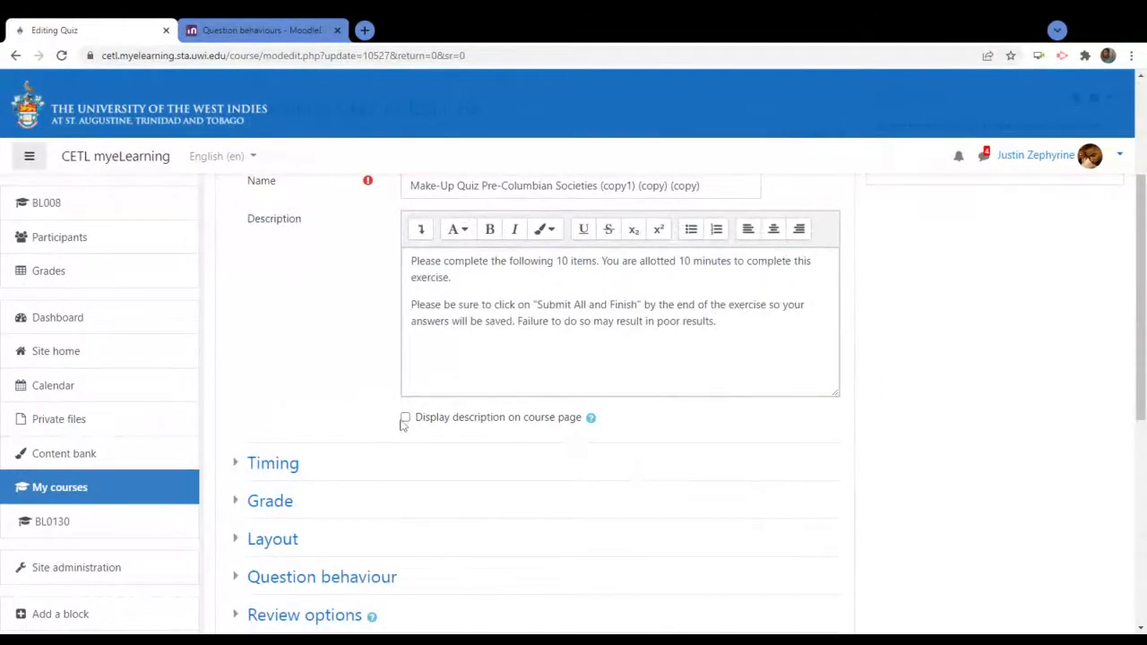
pyautogui.scroll(-2, 403, 425)
pyautogui.click(274, 321)
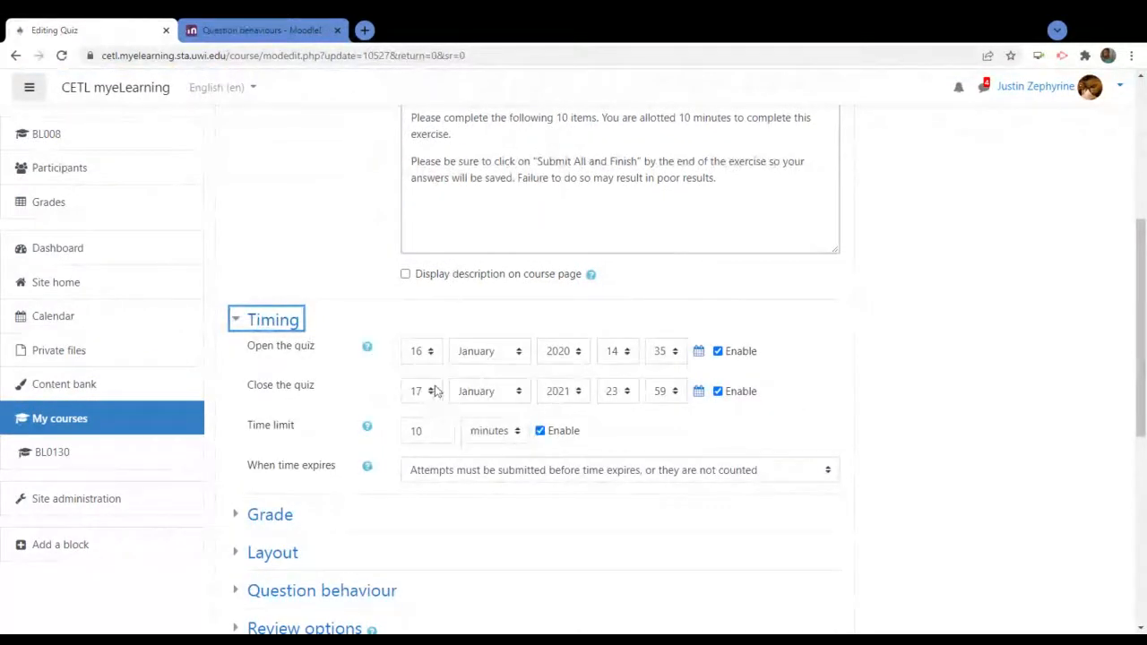
# Set the quiz closing date to 20 June 2022
pyautogui.click(574, 394)
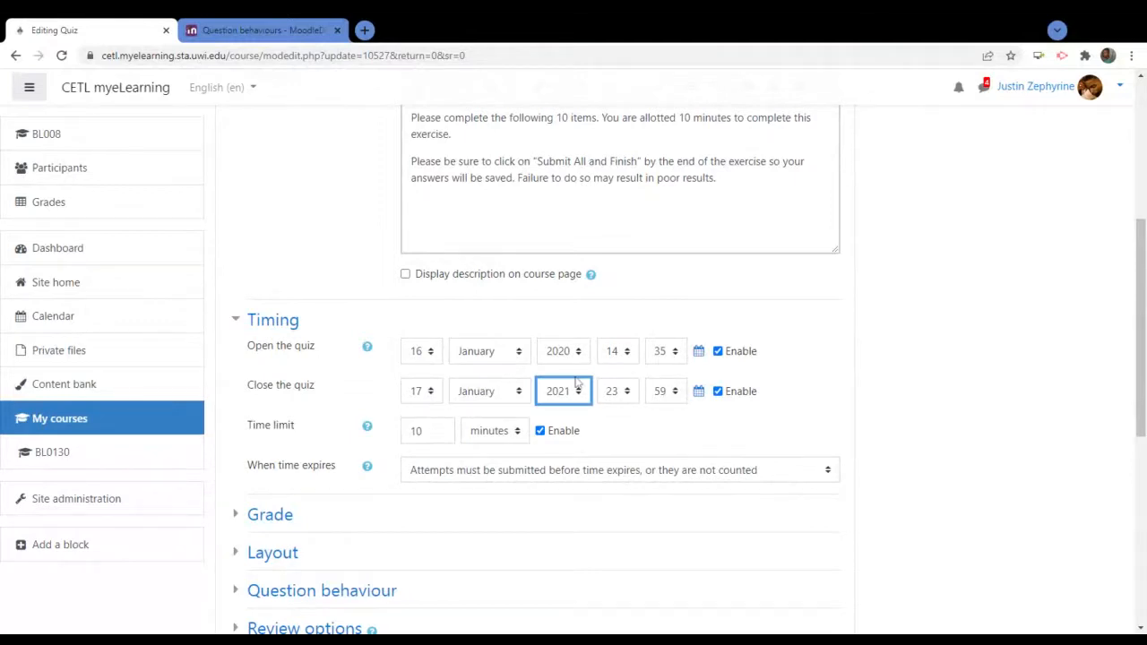
pyautogui.click(570, 360)
pyautogui.click(580, 355)
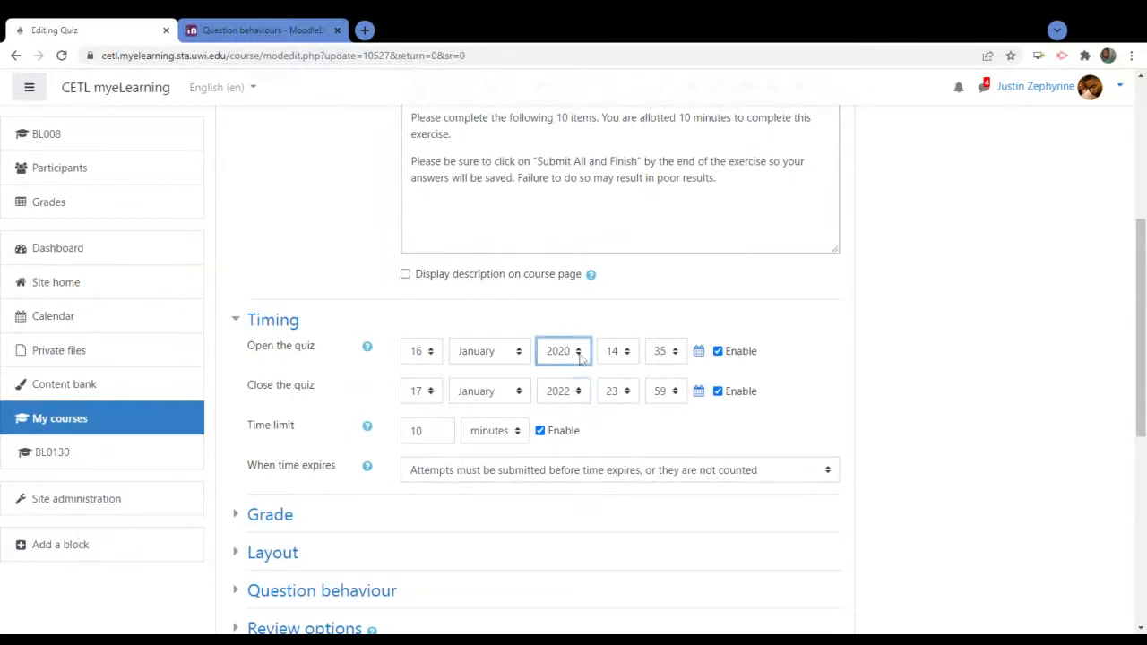
pyautogui.click(866, 352)
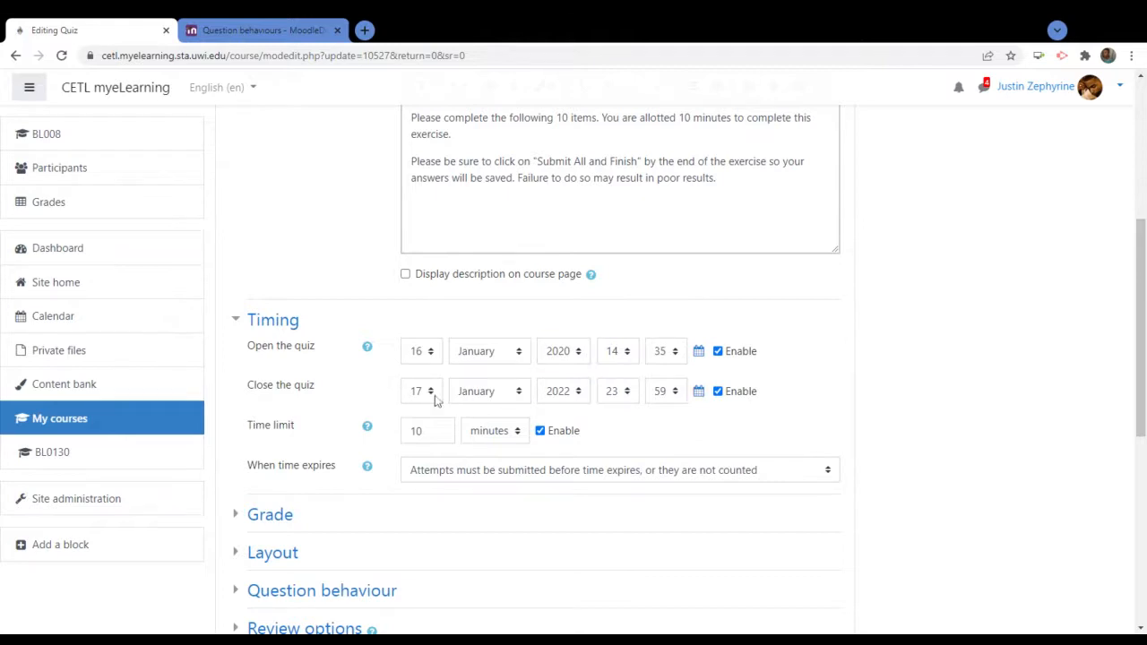
pyautogui.click(499, 394)
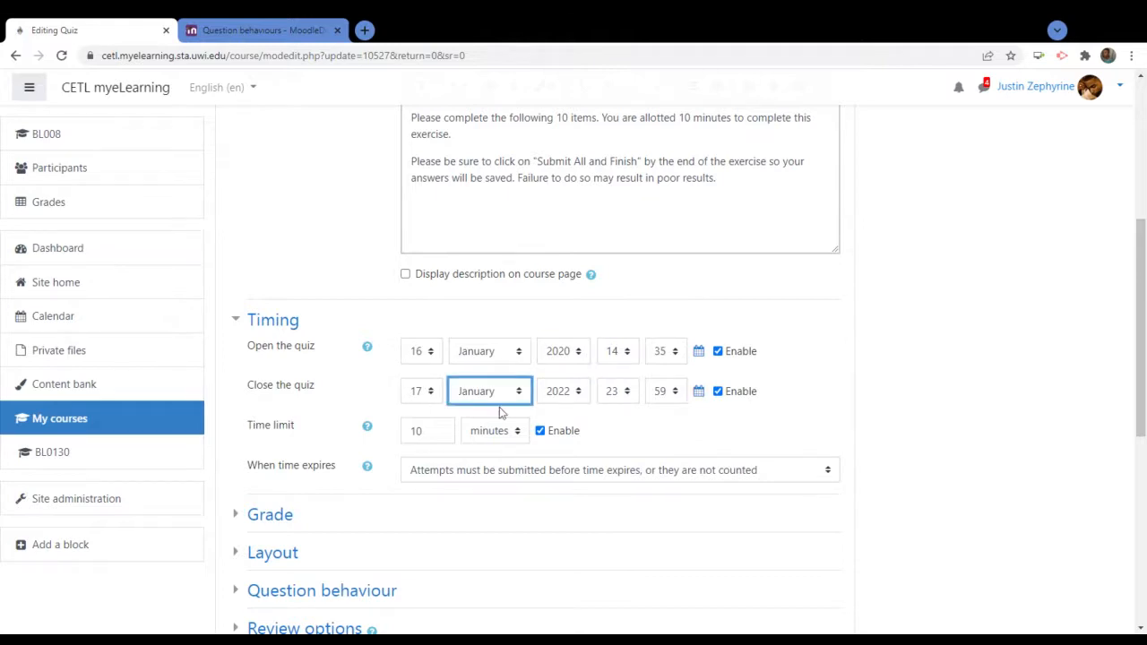
pyautogui.click(491, 500)
pyautogui.click(430, 394)
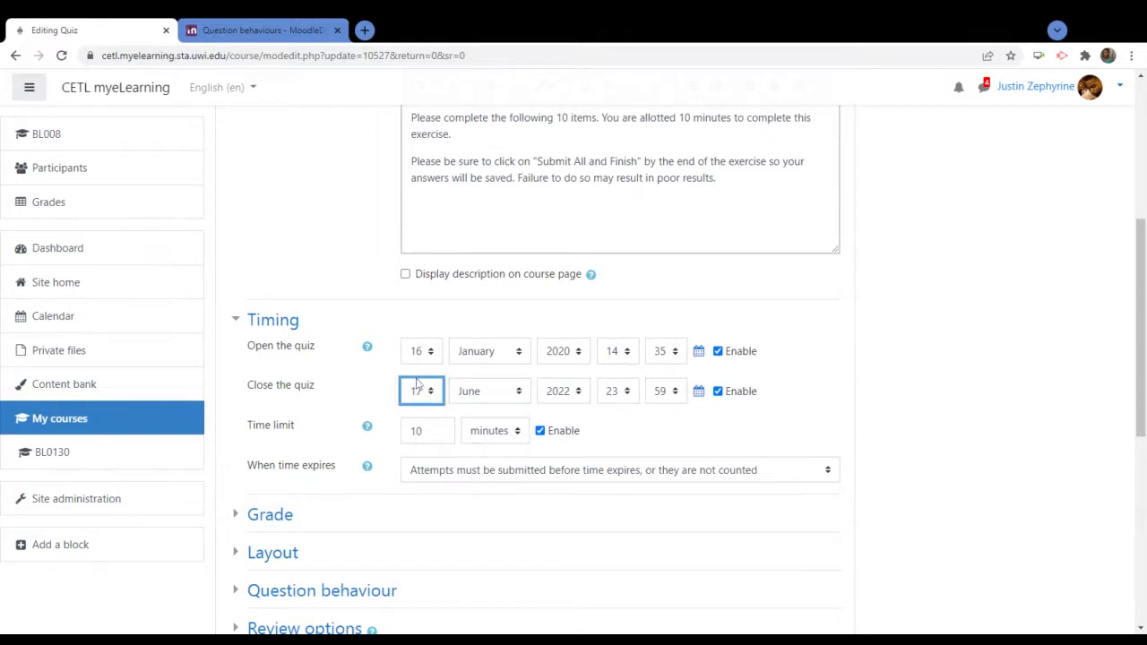
pyautogui.click(421, 360)
pyautogui.click(939, 362)
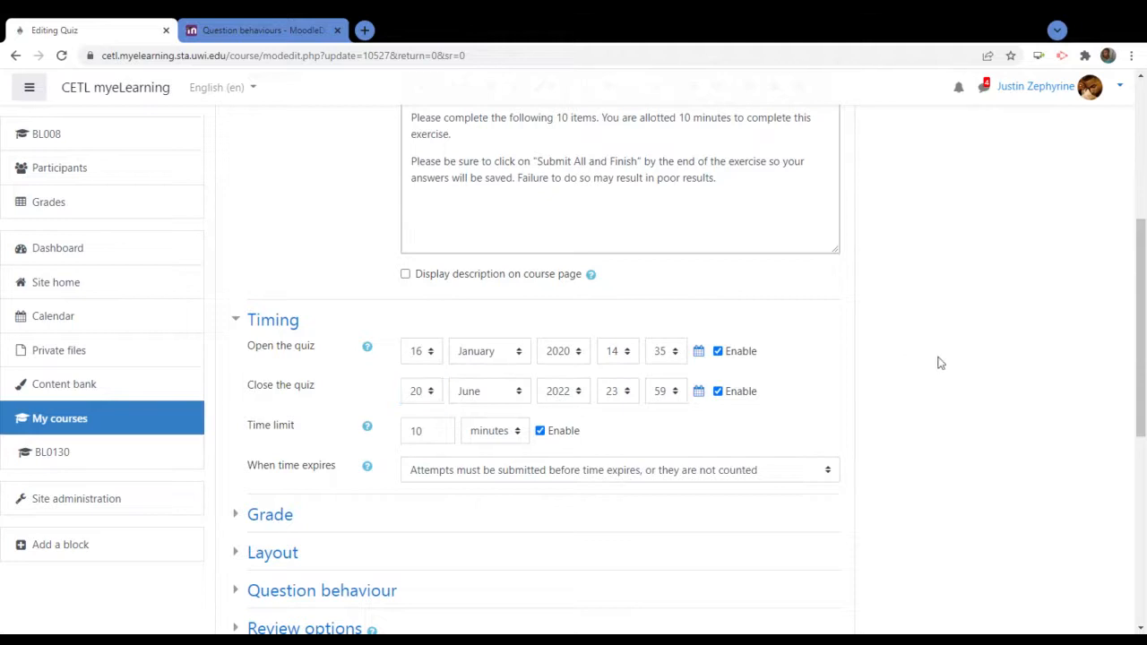
pyautogui.scroll(-2, 939, 362)
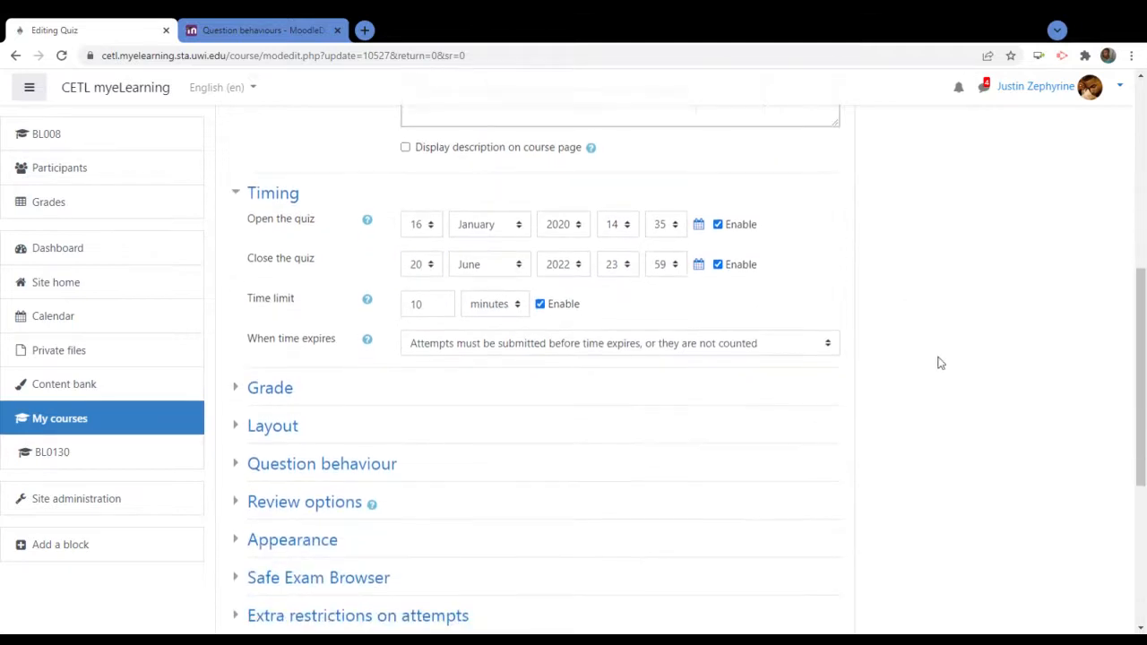
pyautogui.scroll(3, 939, 362)
pyautogui.scroll(-2, 939, 362)
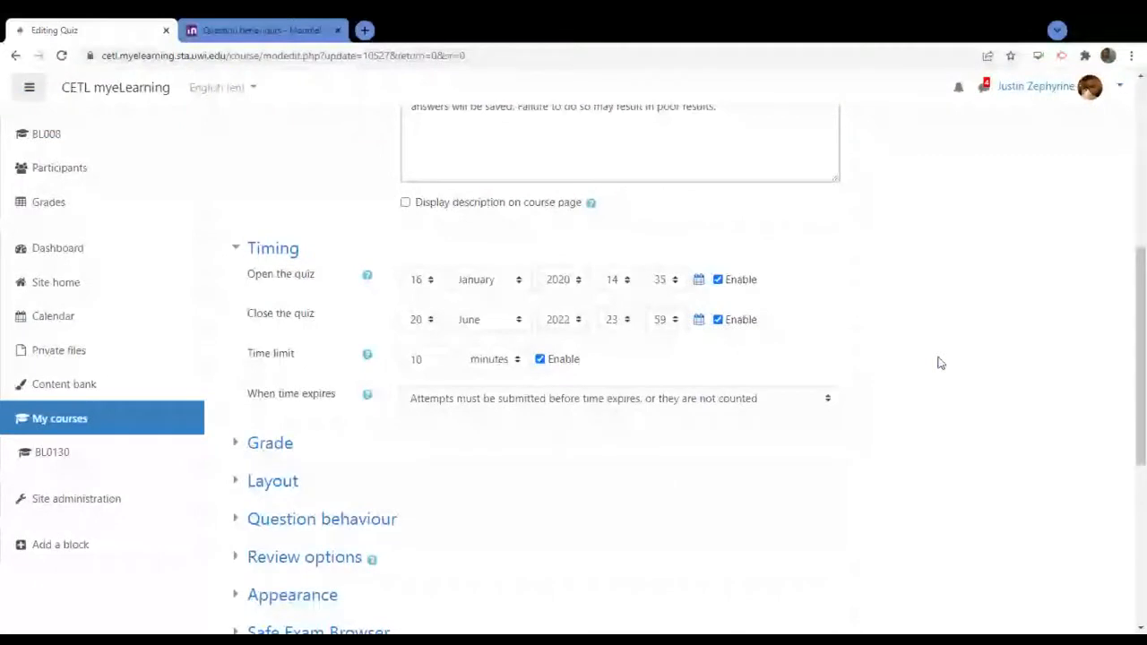
pyautogui.scroll(-1, 463, 407)
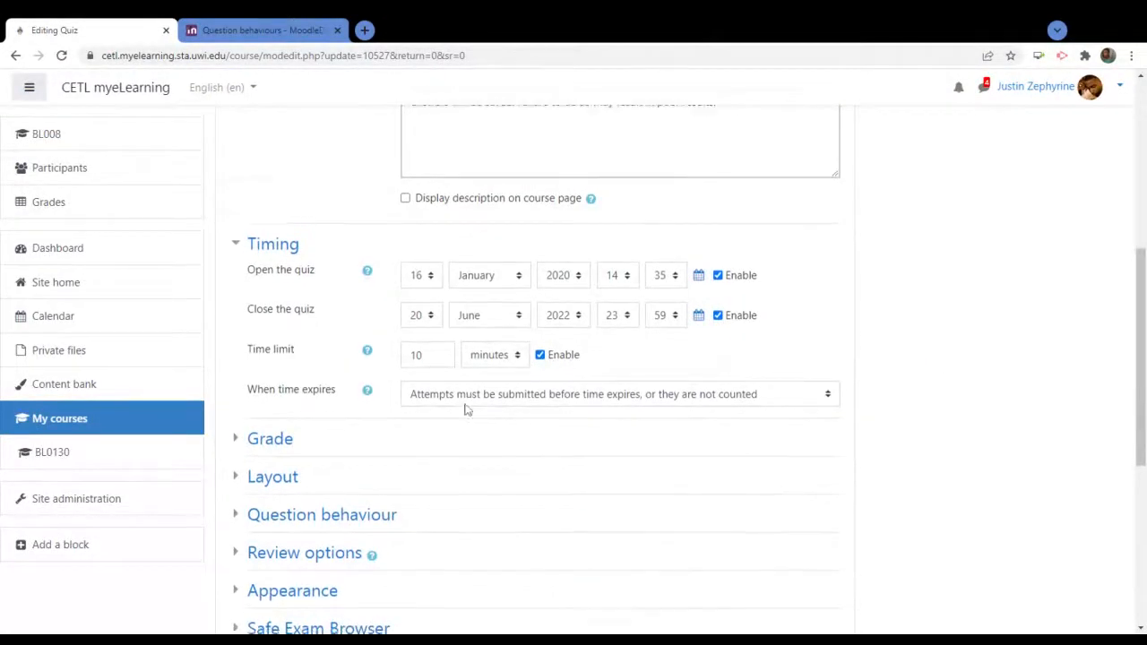
pyautogui.scroll(-1, 464, 422)
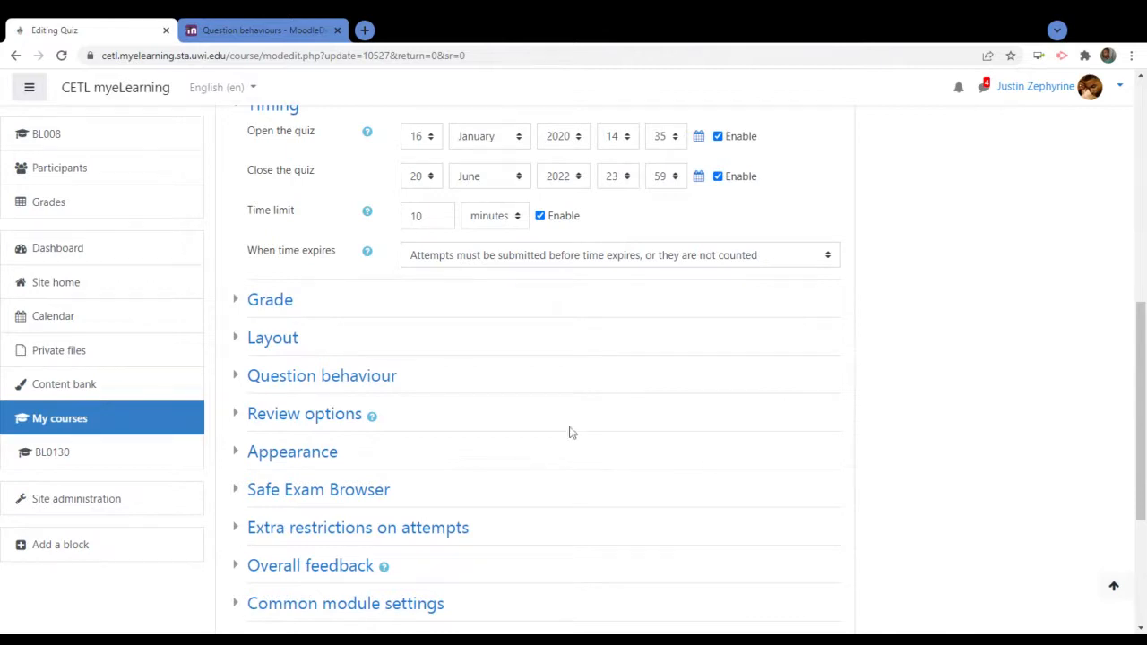
pyautogui.scroll(1, 851, 372)
pyautogui.scroll(1, 847, 363)
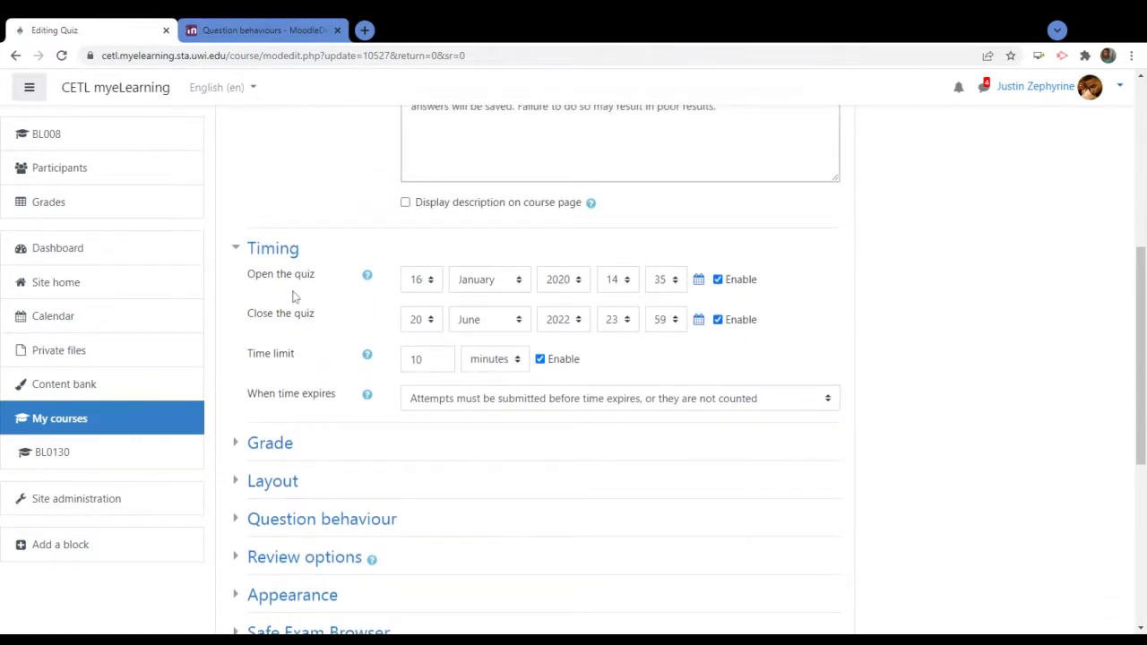
pyautogui.scroll(-4, 876, 402)
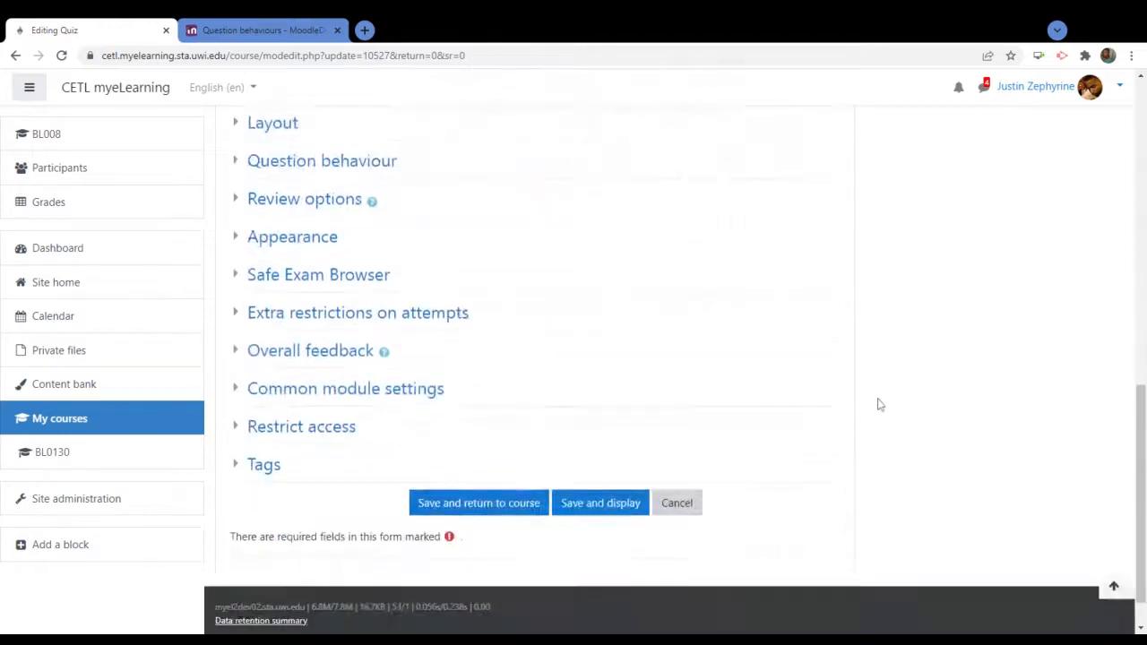
# Expand the extra attempt restrictions and set a quiz password
pyautogui.click(296, 319)
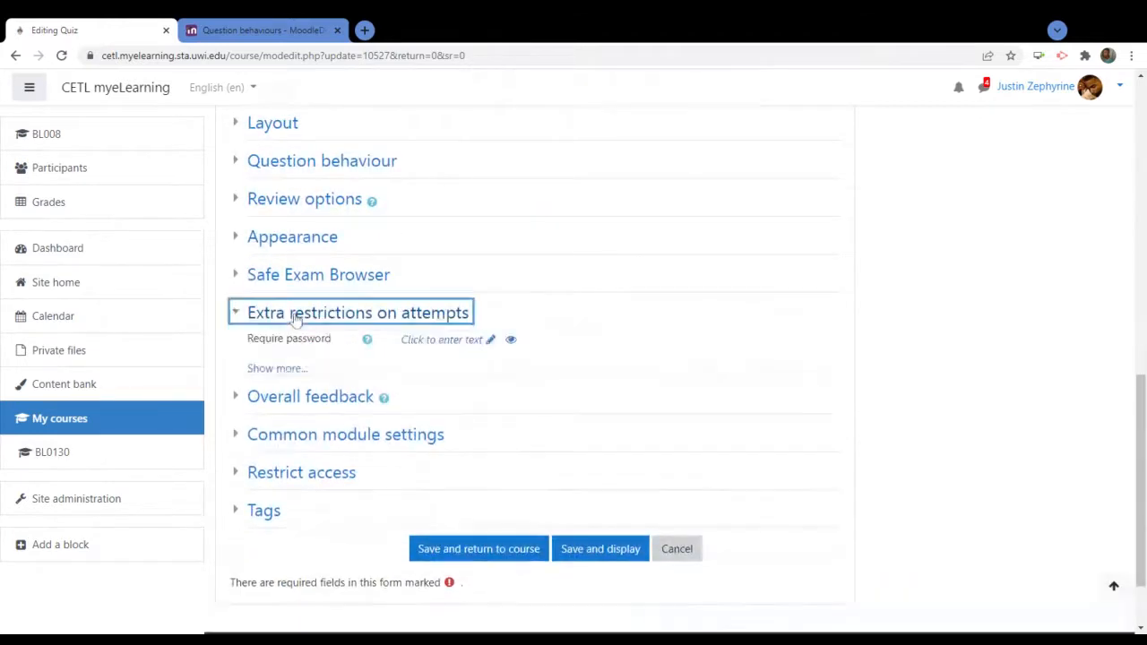
pyautogui.click(467, 340)
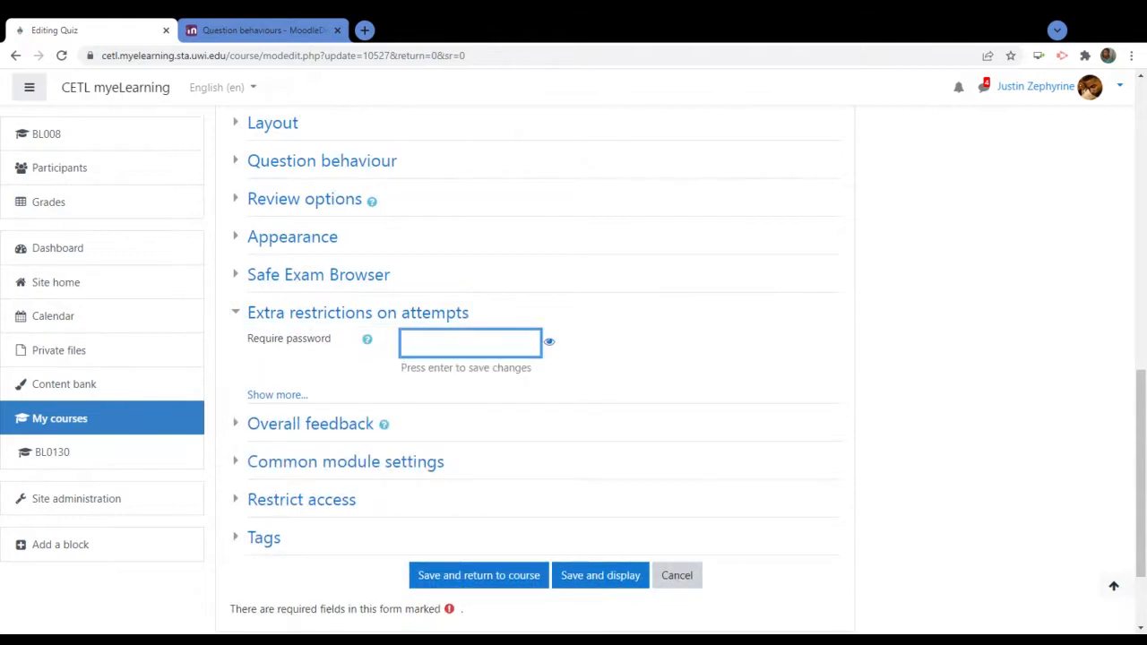
pyautogui.write('••••')
pyautogui.click(549, 342)
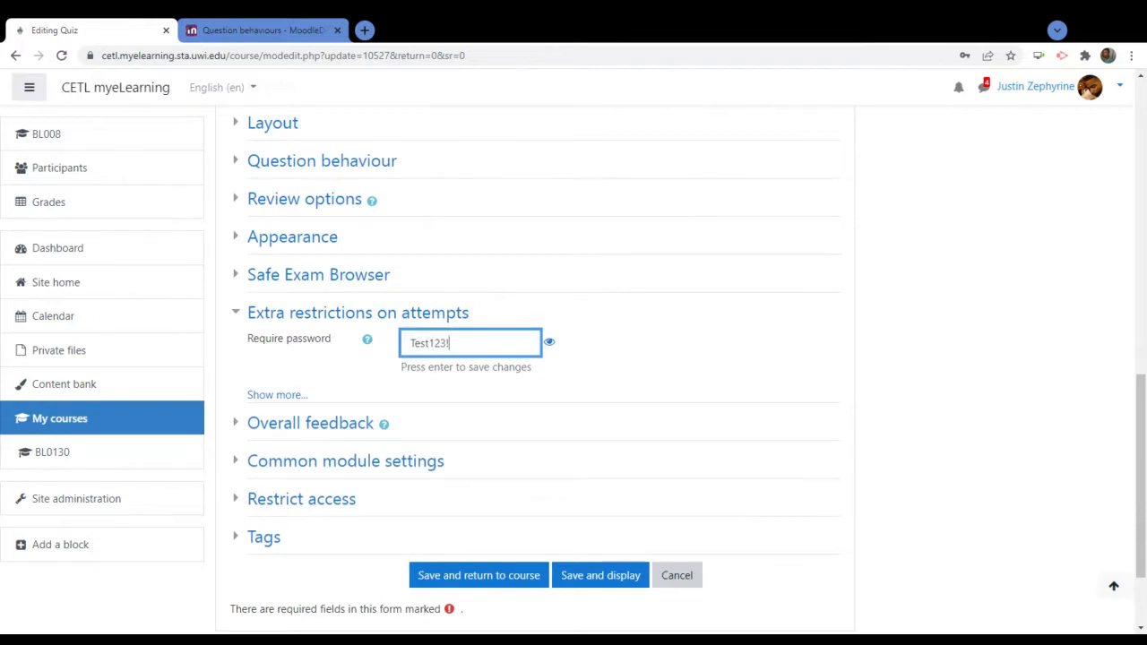
pyautogui.hotkey('shift', 'Left')
pyautogui.hotkey('shift', 'Left')
pyautogui.hotkey('shift', 'Left')
pyautogui.hotkey('shift', 'Left')
pyautogui.hotkey('shift', 'Left')
pyautogui.hotkey('shift', 'Left')
pyautogui.hotkey('shift', 'Left')
pyautogui.hotkey('shift', 'Left')
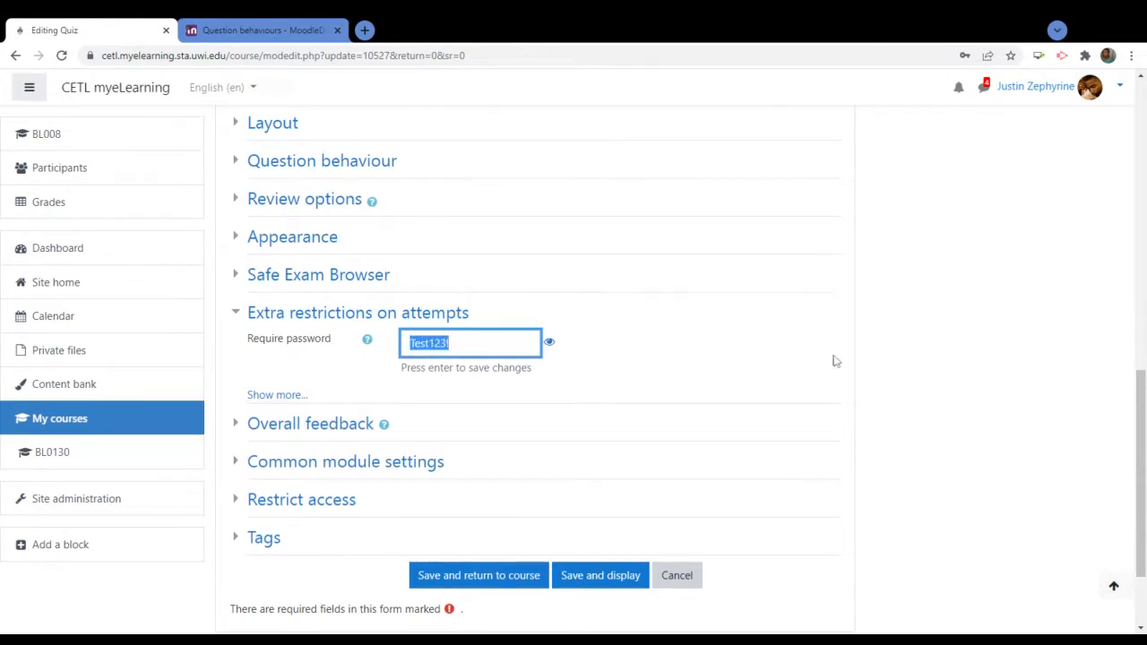
pyautogui.scroll(2, 839, 358)
pyautogui.scroll(-2, 762, 359)
pyautogui.scroll(5, 735, 358)
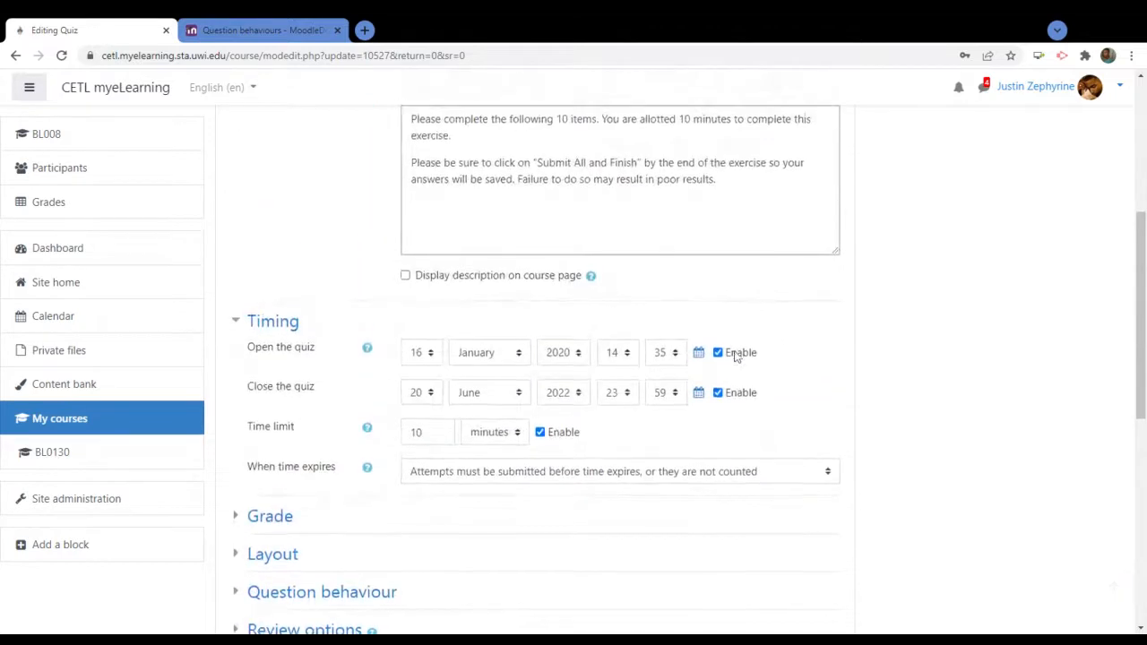
pyautogui.scroll(5, 735, 355)
pyautogui.scroll(-3, 735, 356)
pyautogui.scroll(-2, 683, 453)
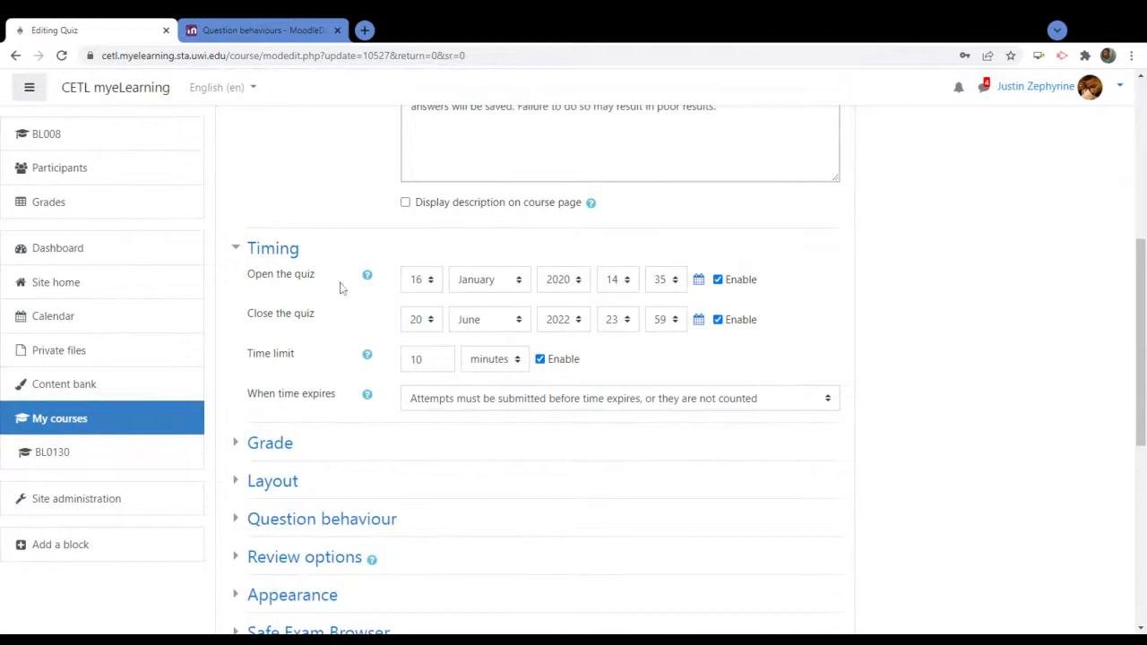
pyautogui.scroll(-2, 816, 443)
pyautogui.scroll(-4, 817, 443)
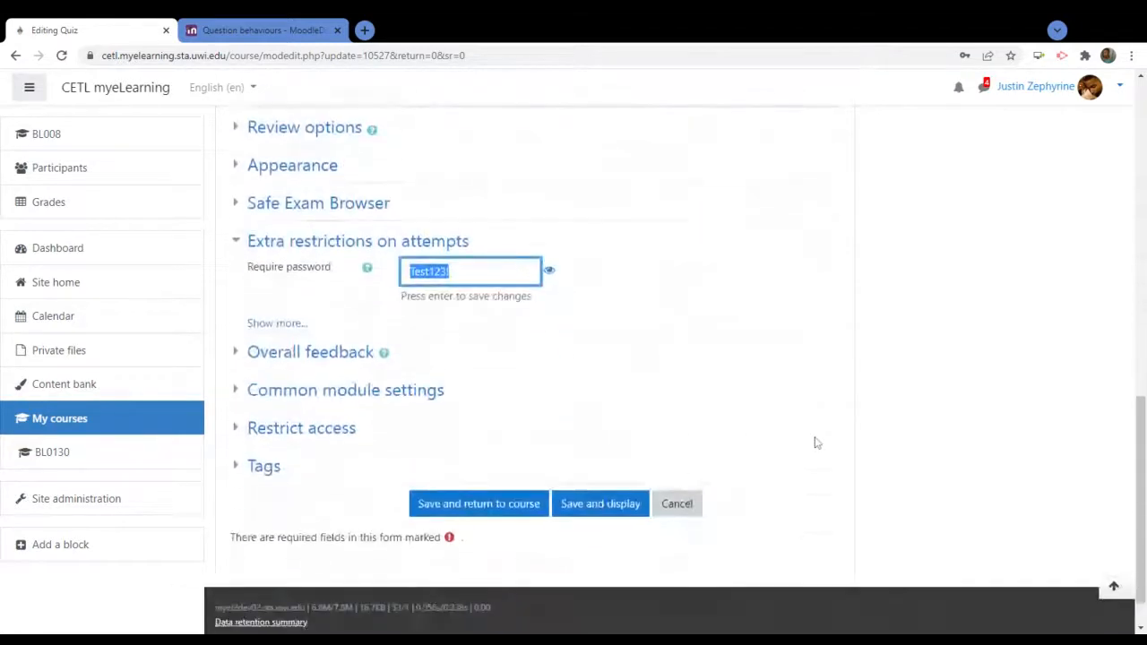
pyautogui.click(269, 328)
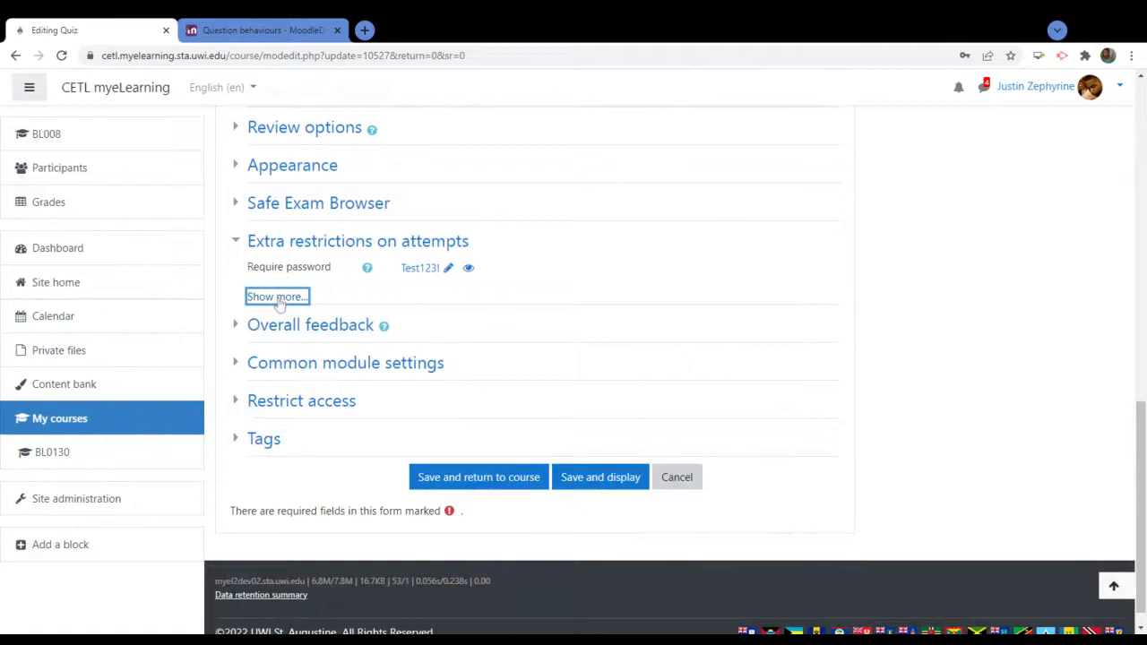
# Show the remaining attempt restrictions and expand Restrict access to add a restriction
pyautogui.click(277, 298)
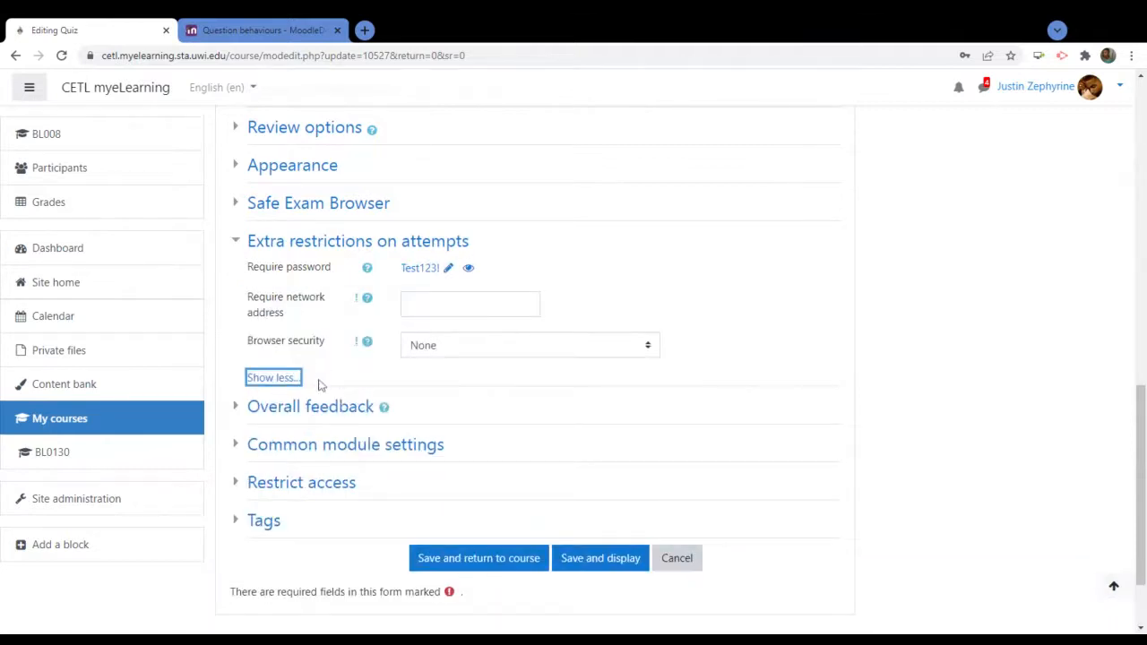
pyautogui.click(305, 485)
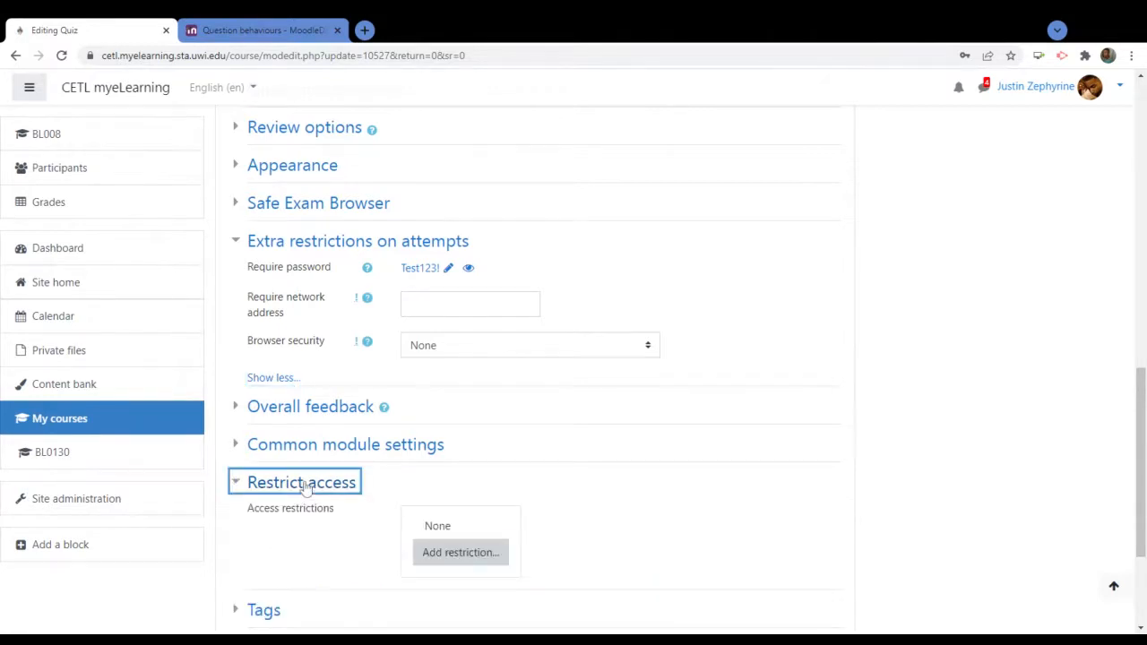
pyautogui.scroll(-3, 609, 461)
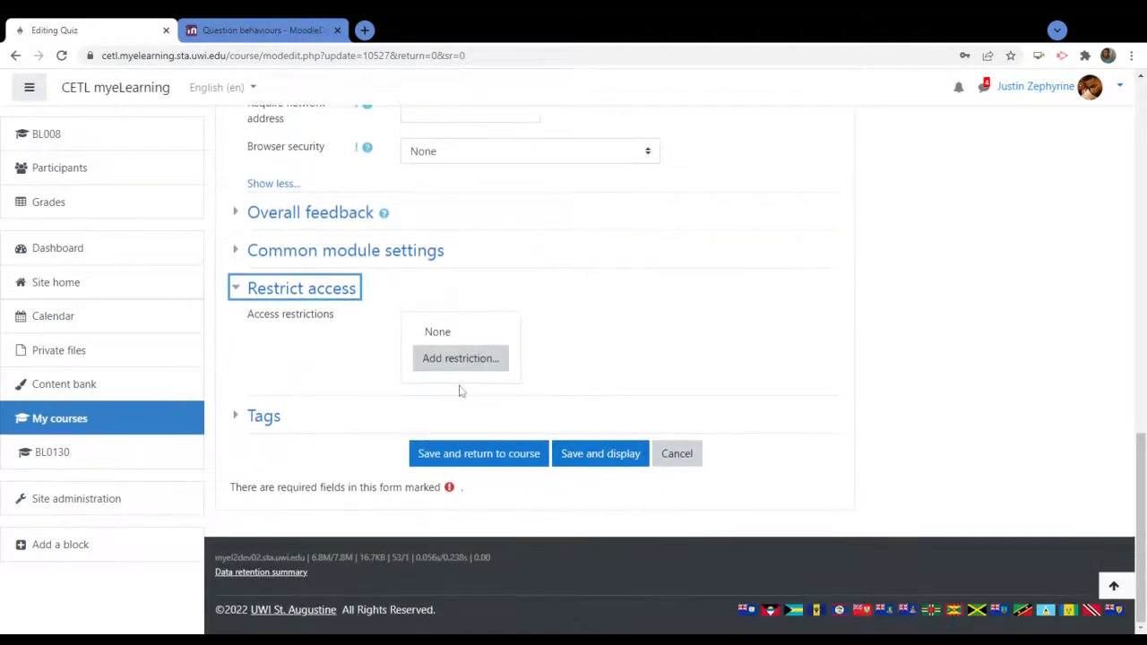
pyautogui.click(459, 358)
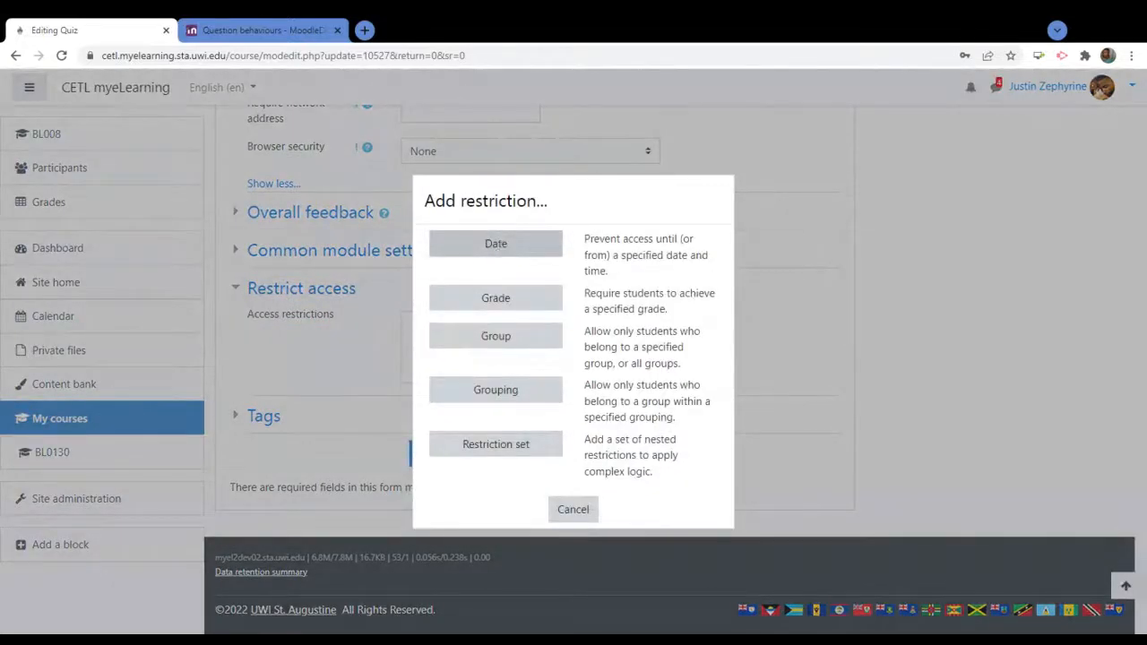
# Add a Date restriction allowing access from 9 March 2022, 00:00
pyautogui.click(500, 244)
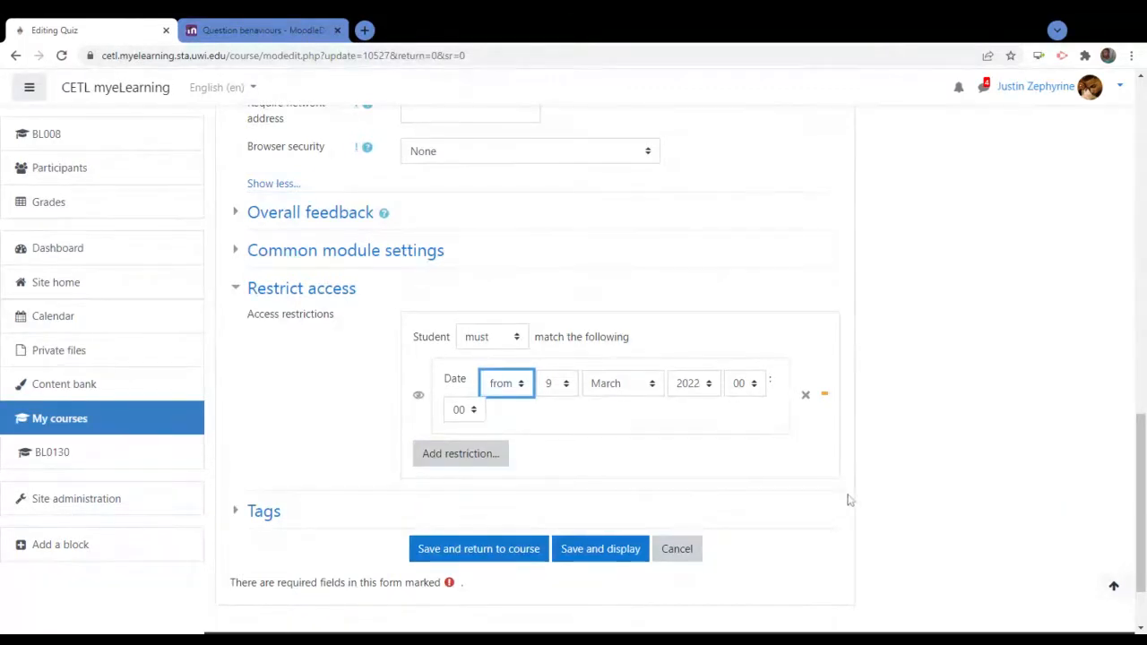
# Save the quiz settings so the Make-Up Quiz shows as Restricted from 9 March 2022
pyautogui.click(446, 556)
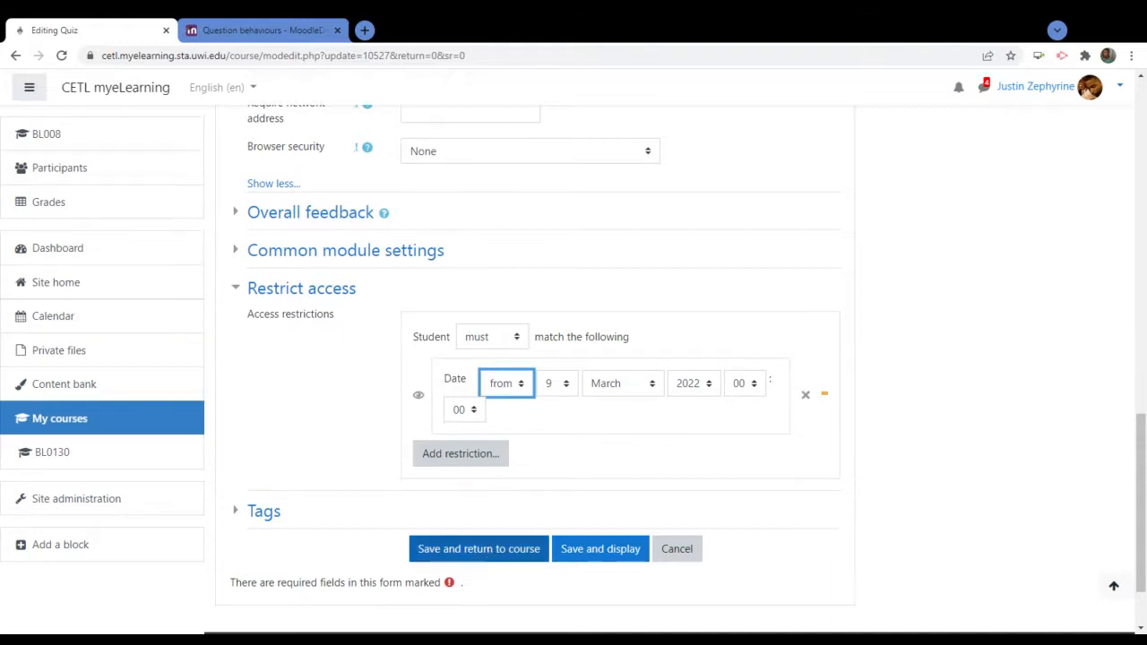
pyautogui.click(486, 548)
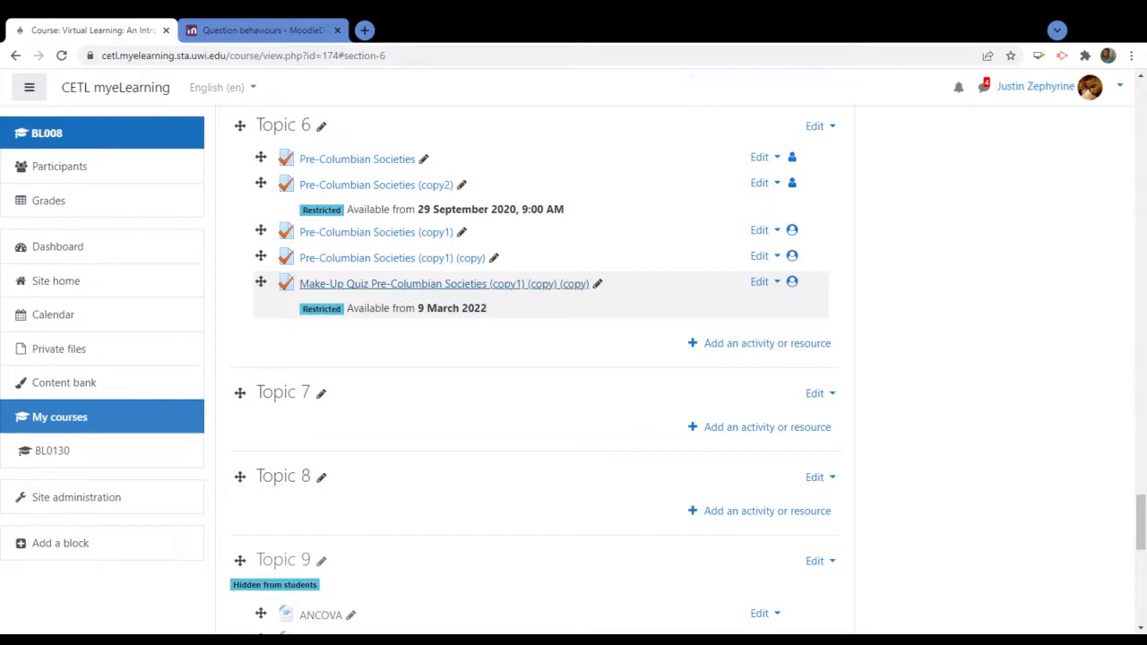
pyautogui.click(400, 285)
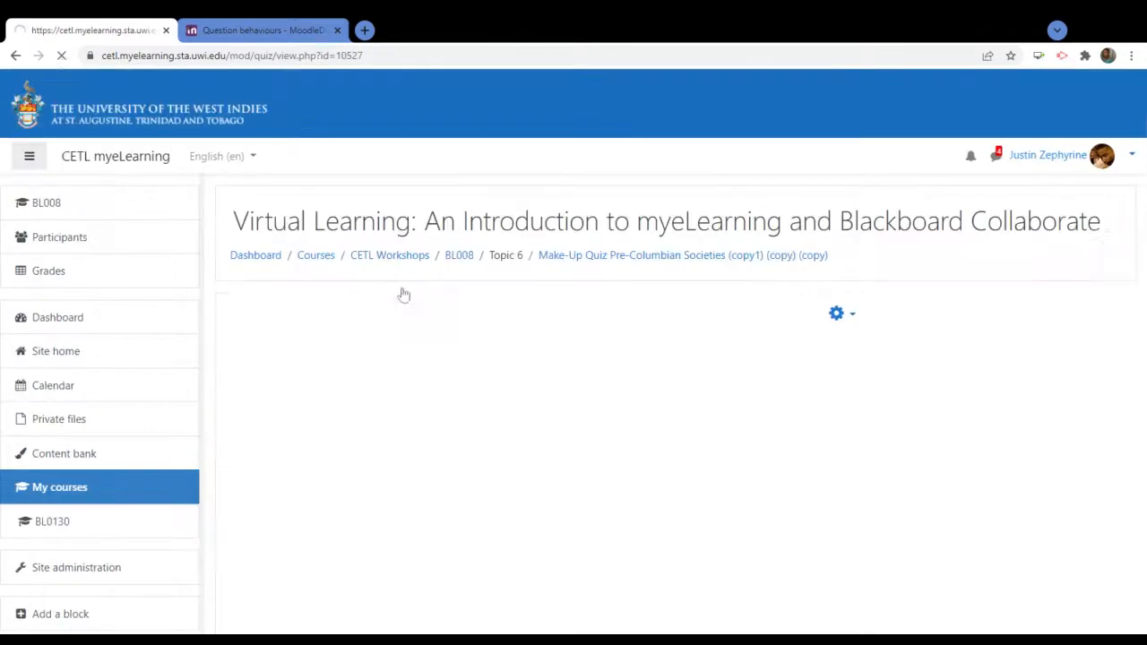
pyautogui.click(825, 314)
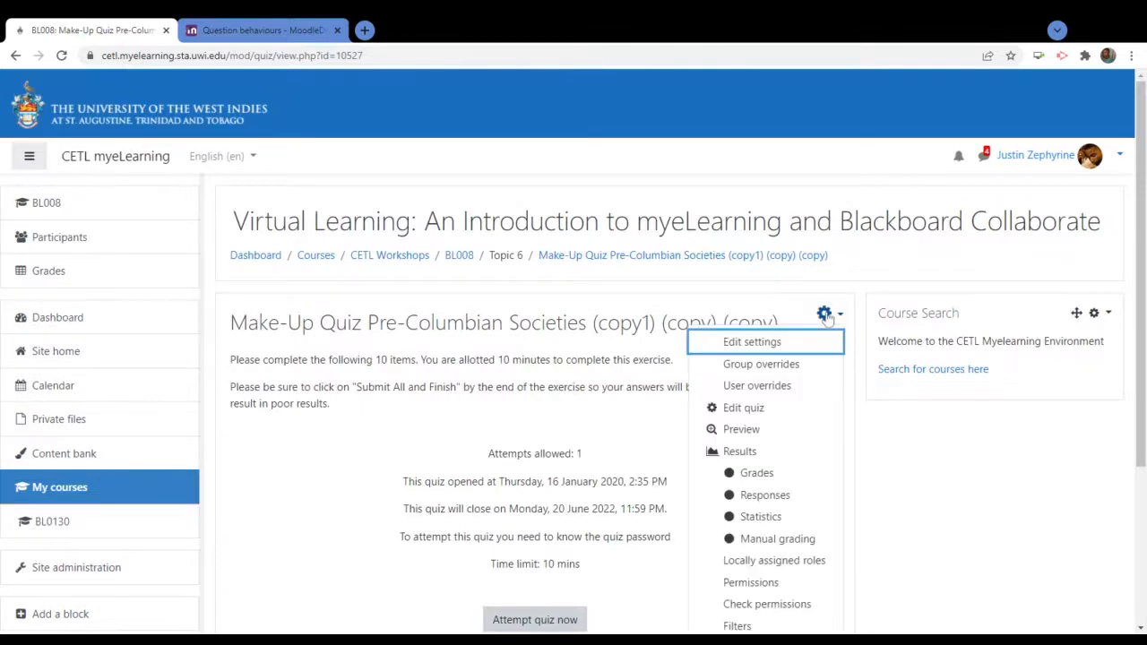
pyautogui.scroll(-2, 615, 435)
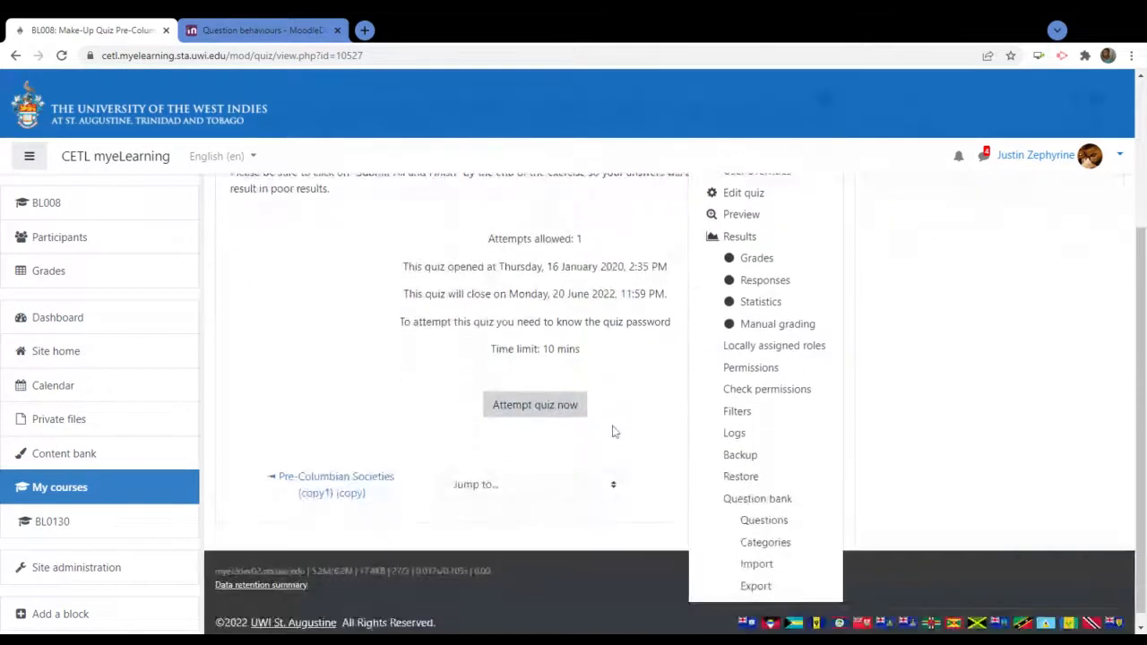
pyautogui.scroll(1, 613, 432)
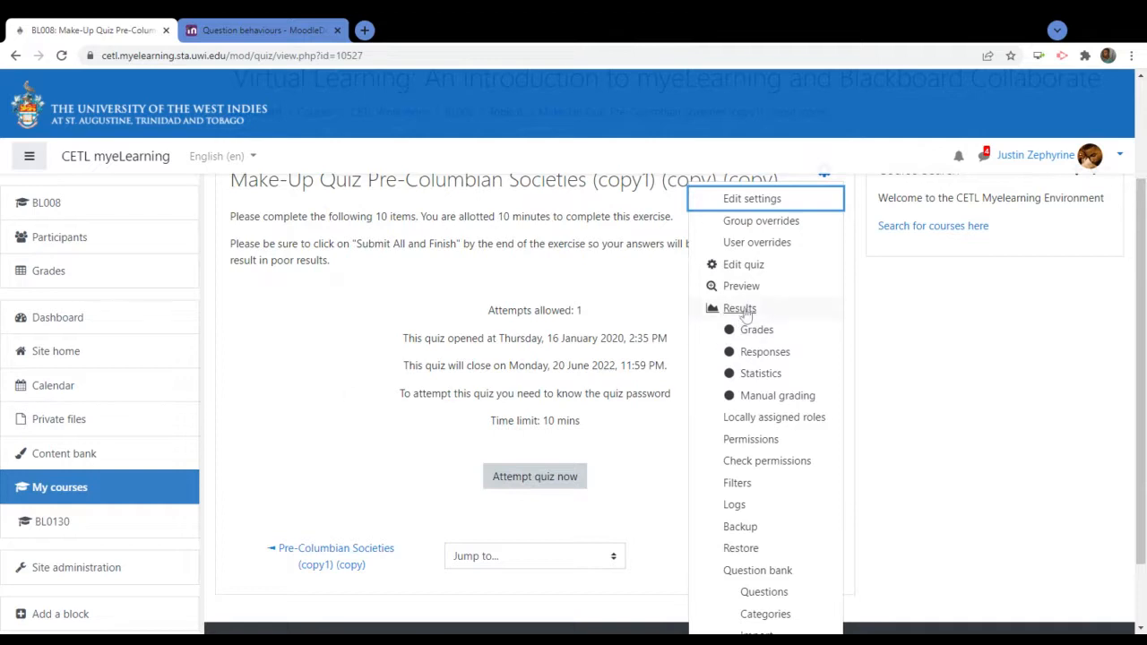
pyautogui.click(741, 308)
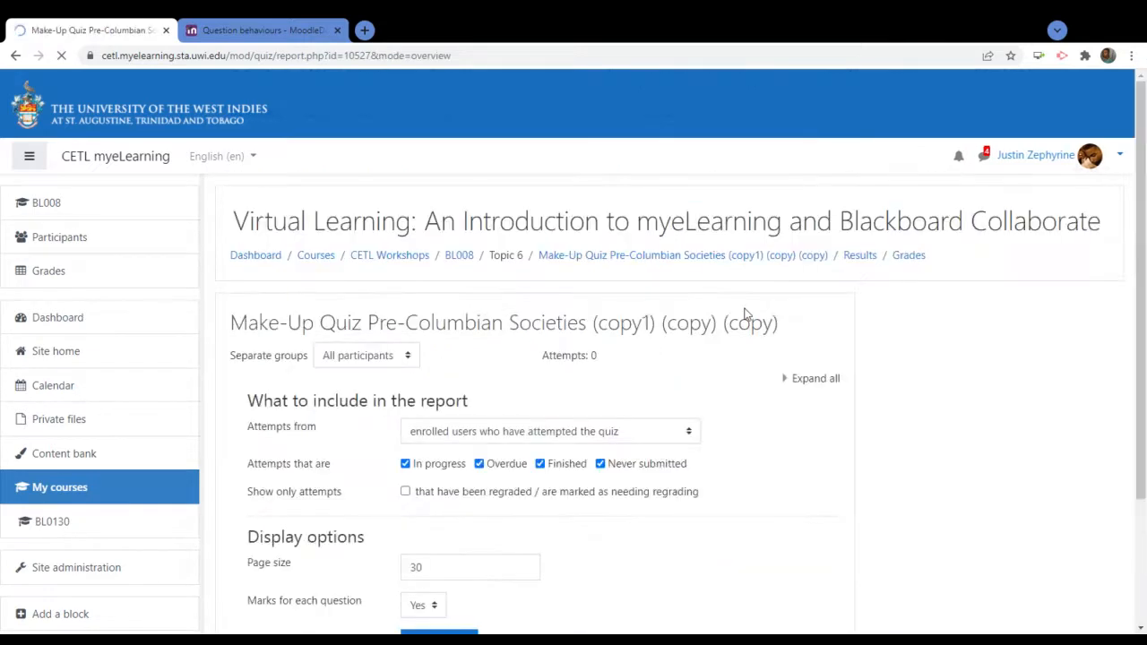
pyautogui.scroll(-5, 746, 320)
pyautogui.scroll(5, 746, 320)
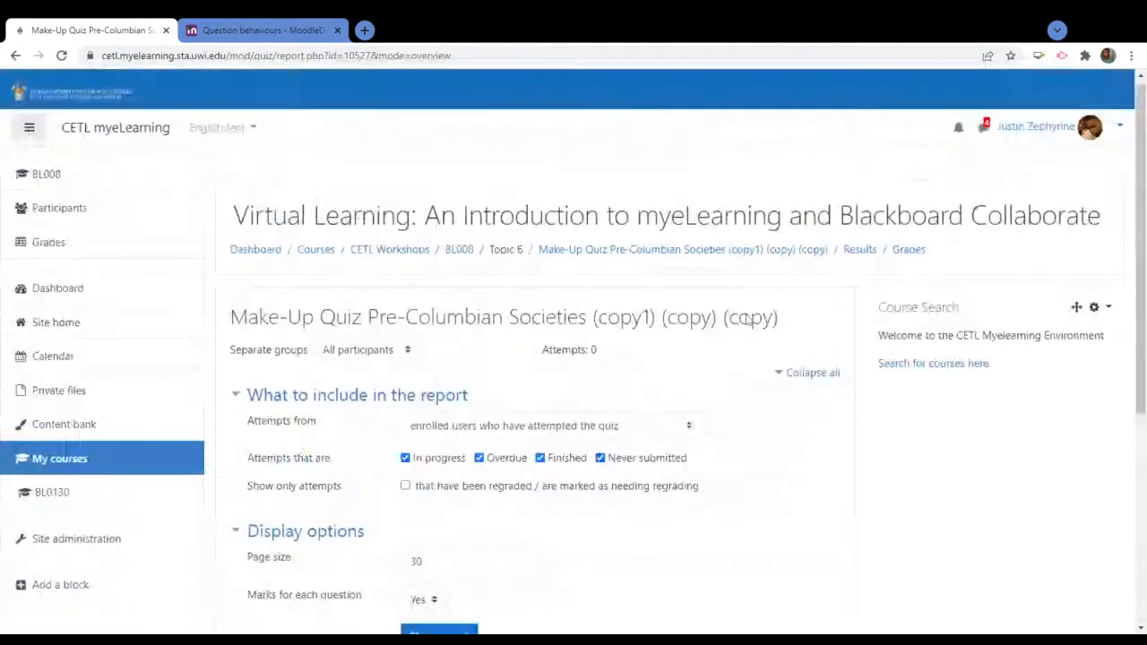
pyautogui.scroll(-1, 746, 320)
pyautogui.scroll(-1, 746, 319)
pyautogui.scroll(2, 746, 319)
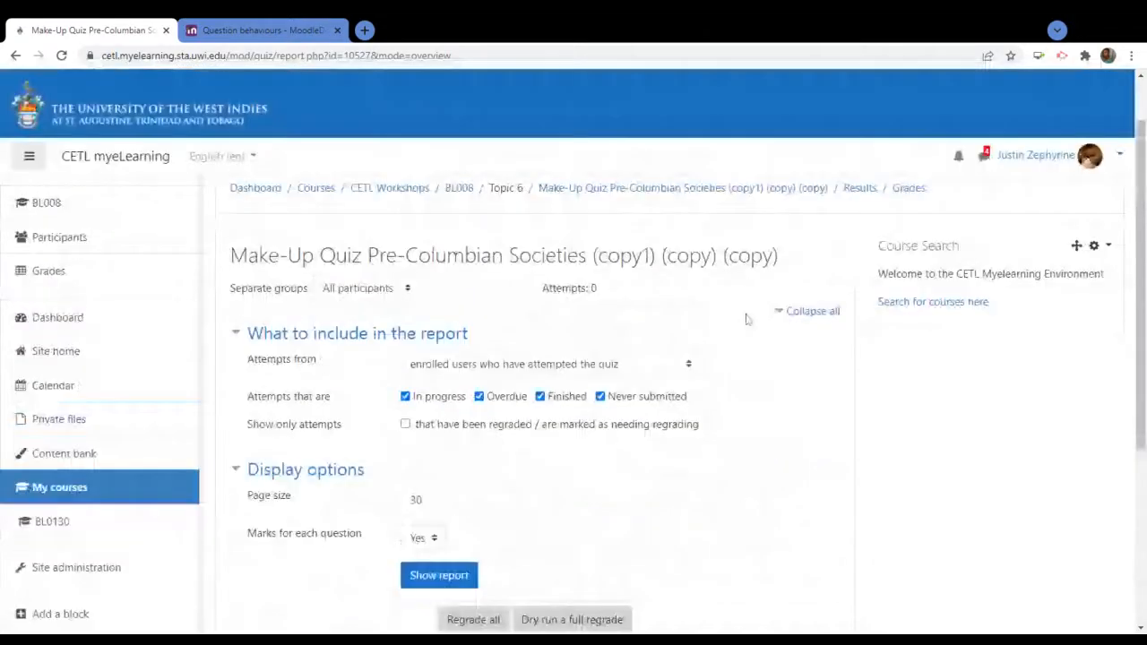
pyautogui.scroll(1, 747, 319)
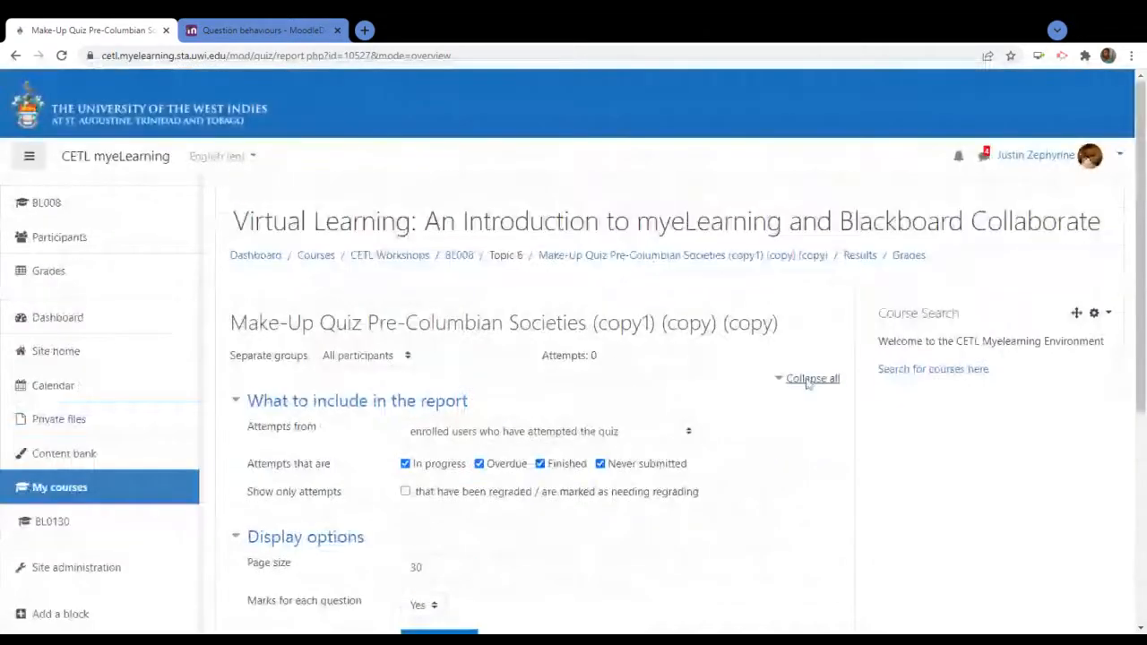
pyautogui.click(16, 56)
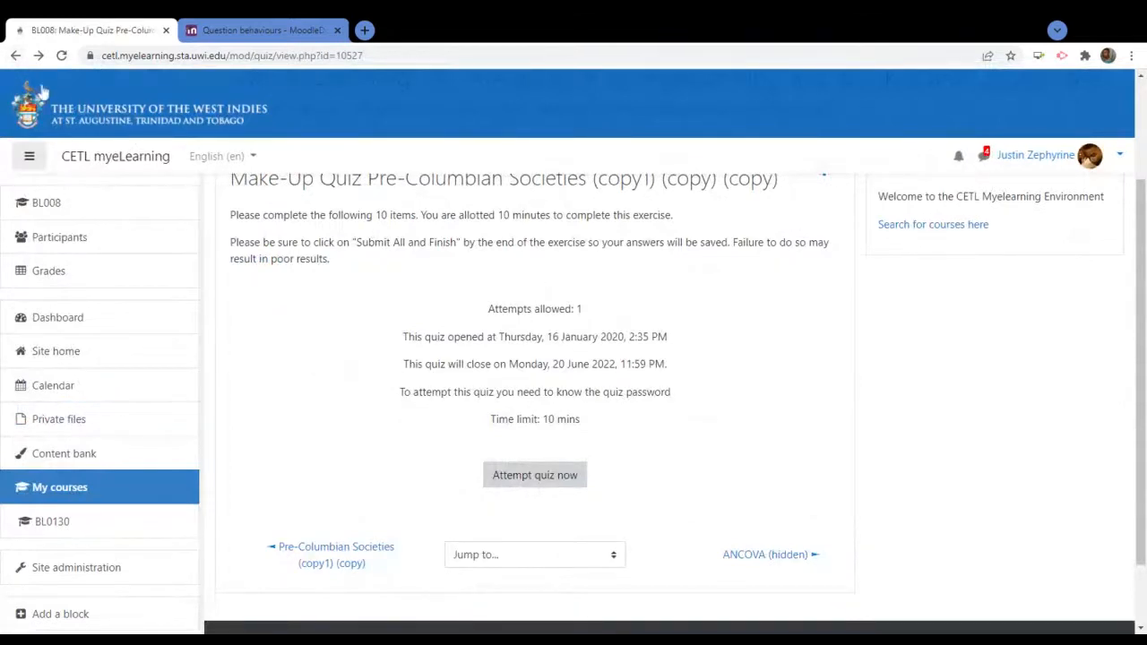
pyautogui.click(14, 55)
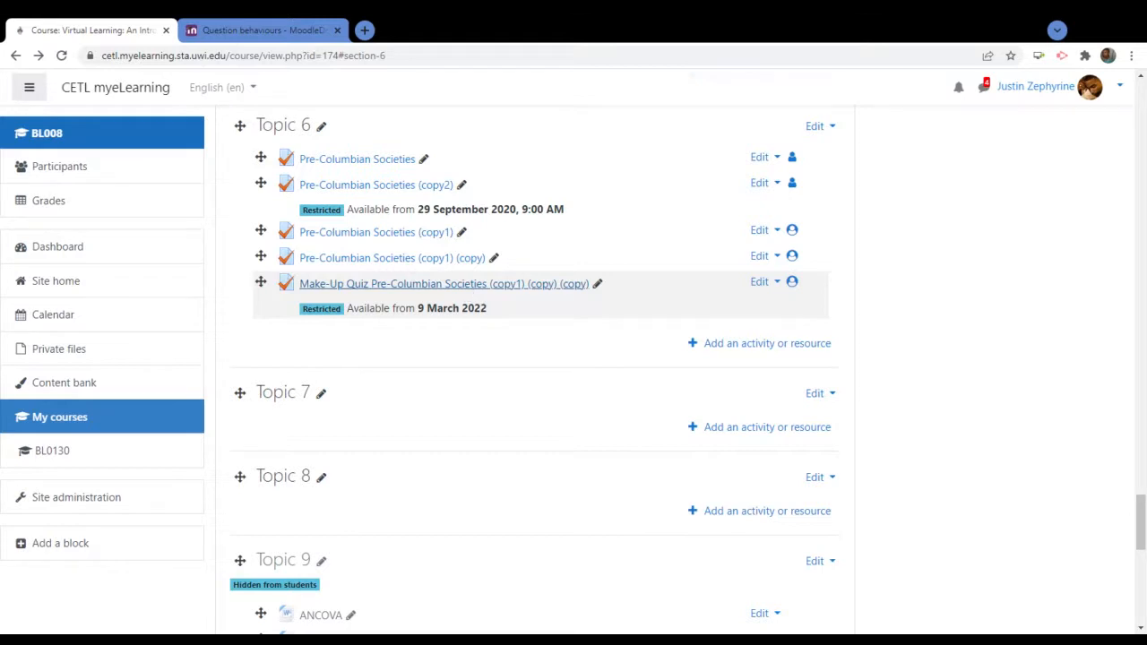
# Open the Make-Up Quiz page from Topic 6 and show its administration menu
pyautogui.click(488, 292)
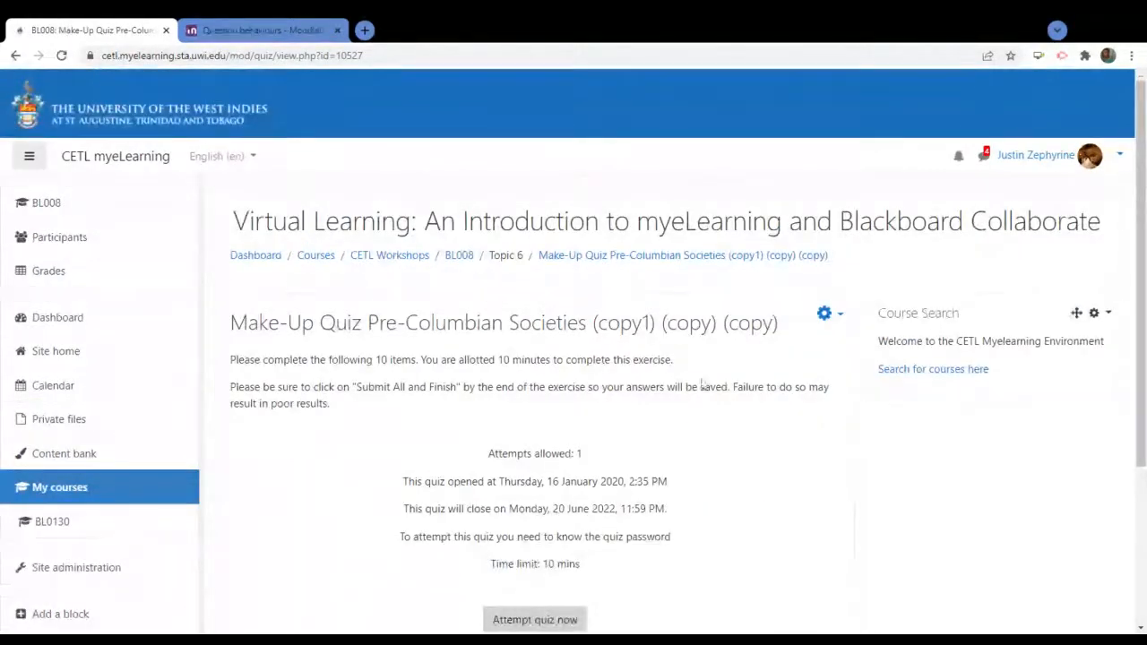
pyautogui.scroll(-2, 763, 412)
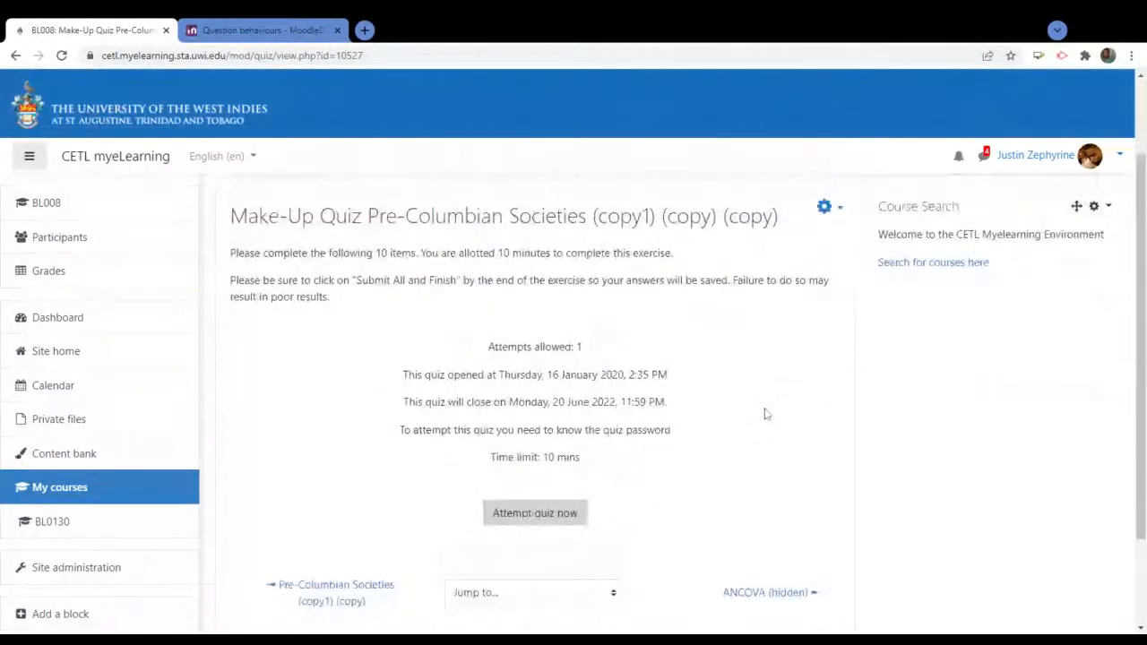
pyautogui.scroll(1, 765, 414)
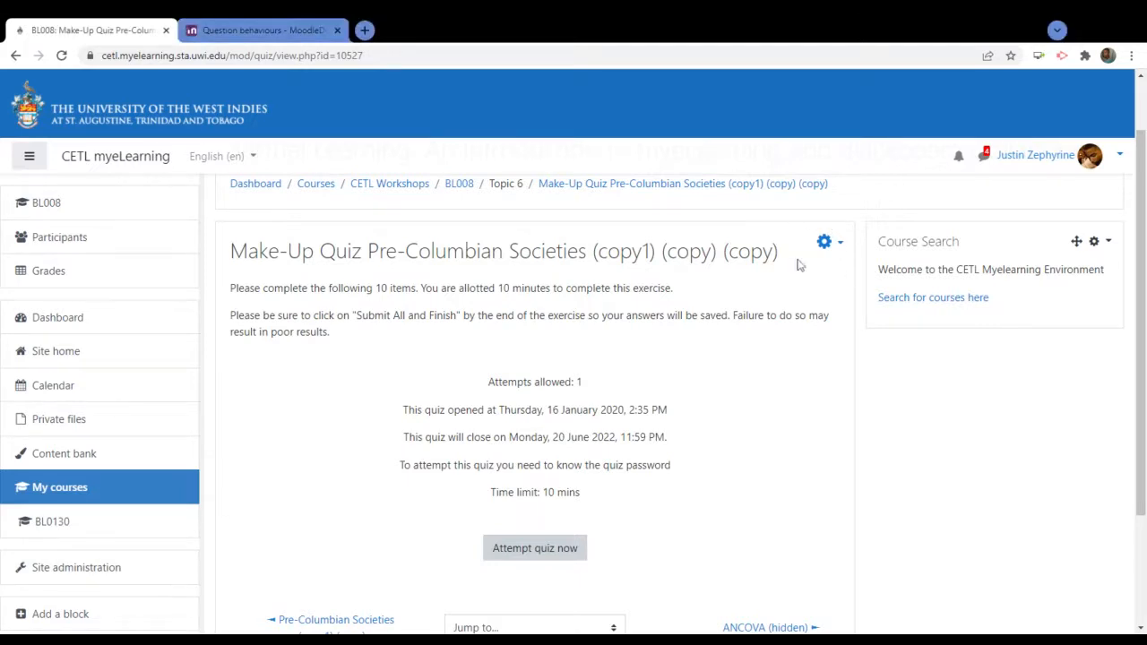
pyautogui.click(826, 244)
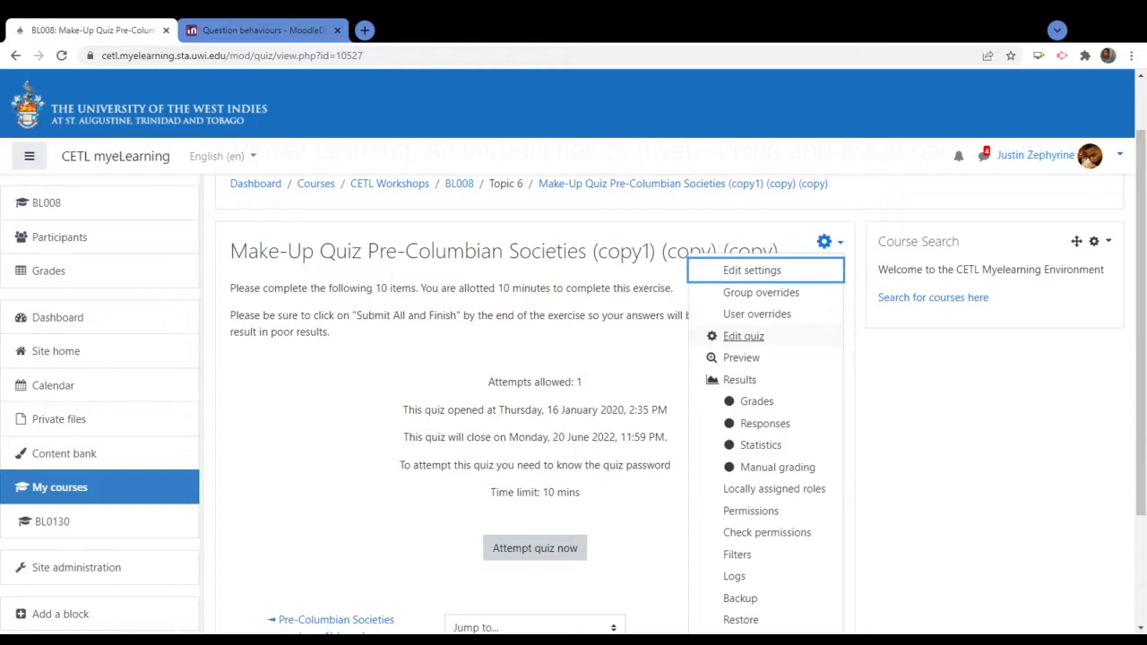
pyautogui.click(751, 337)
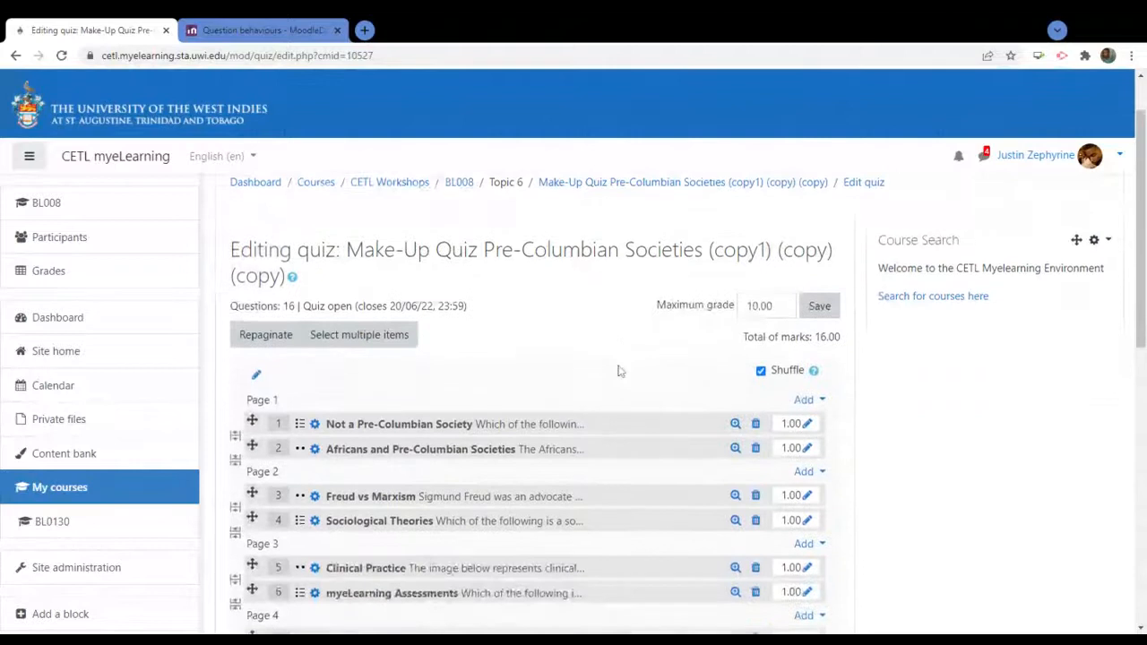
pyautogui.scroll(-3, 617, 368)
pyautogui.scroll(3, 636, 290)
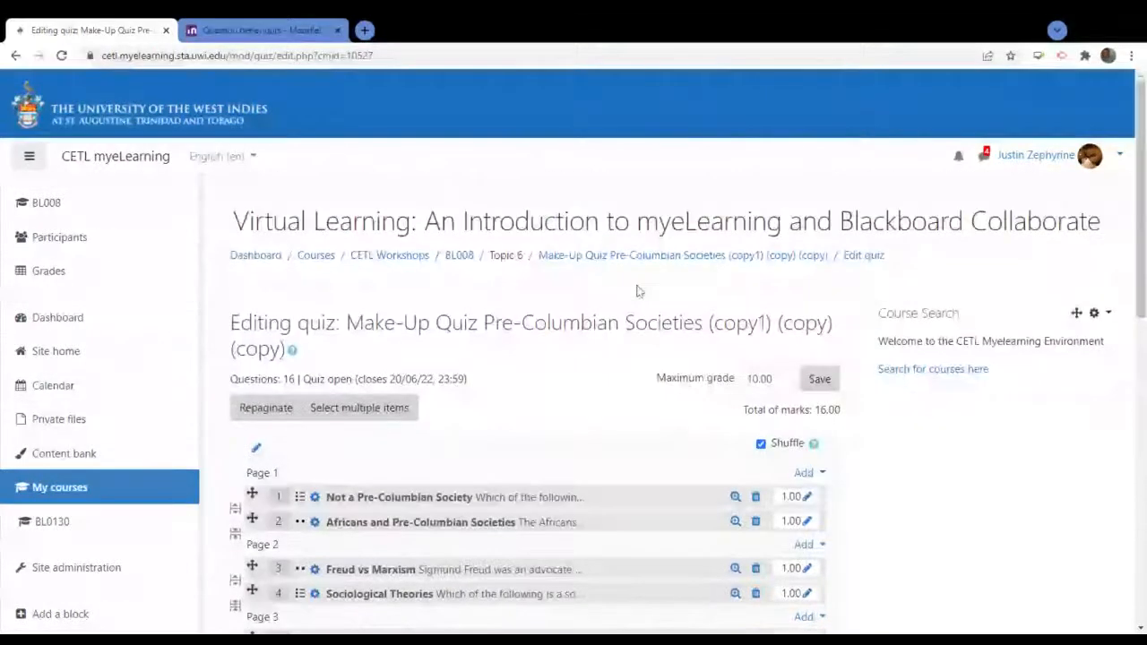
pyautogui.scroll(-2, 636, 291)
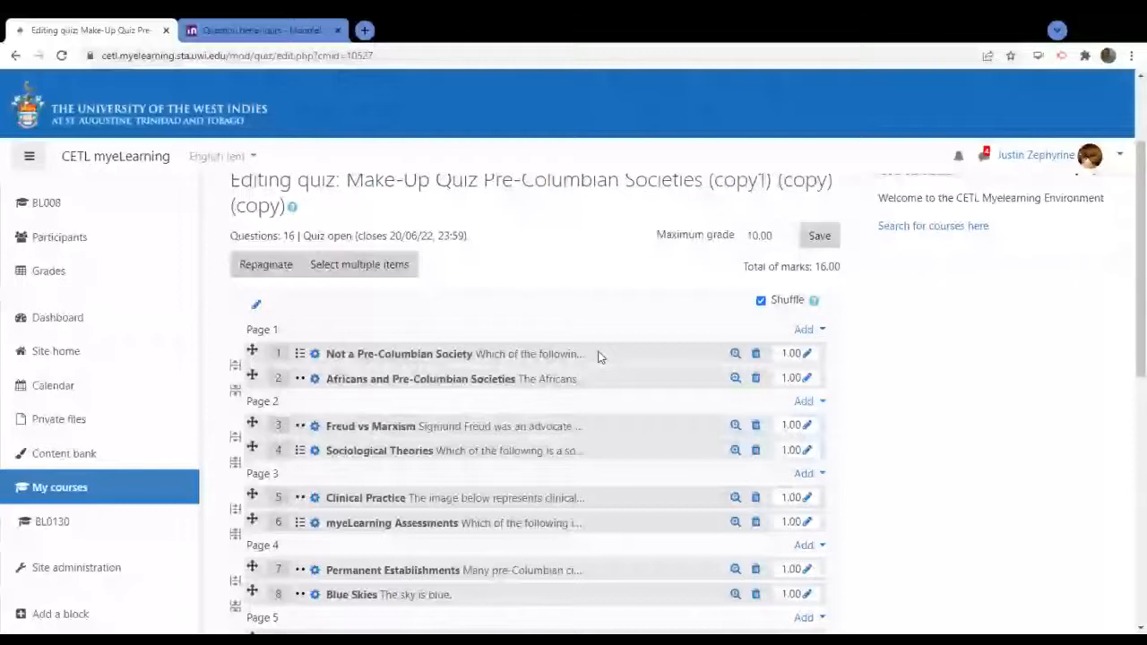
pyautogui.scroll(1, 600, 357)
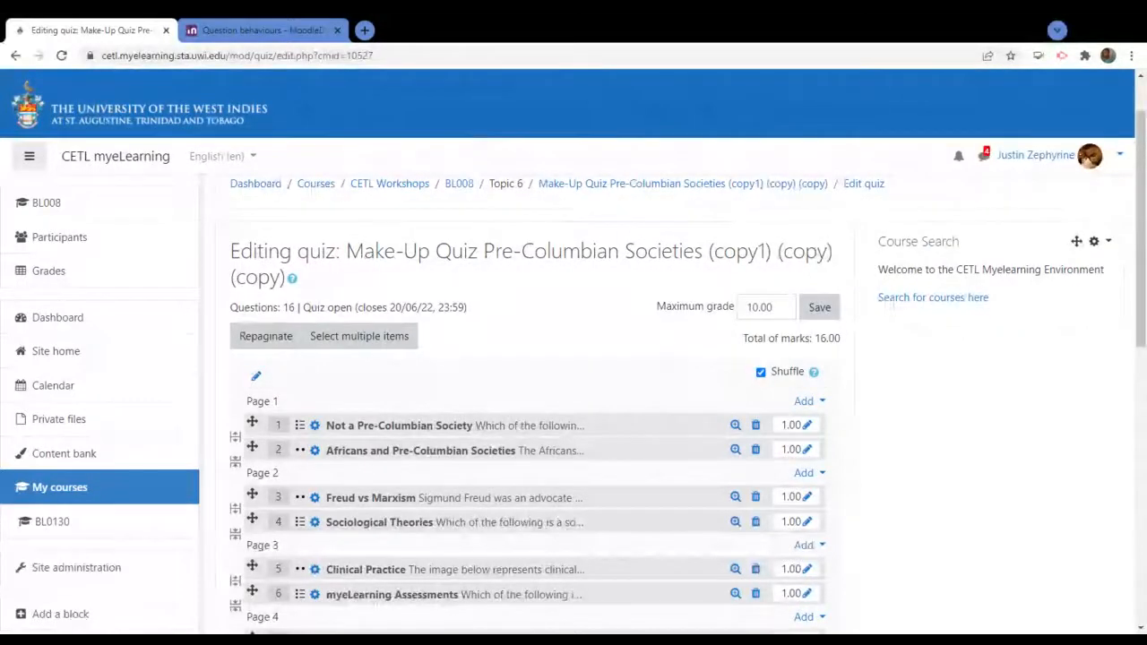
pyautogui.moveTo(347, 252); pyautogui.dragTo(771, 252)
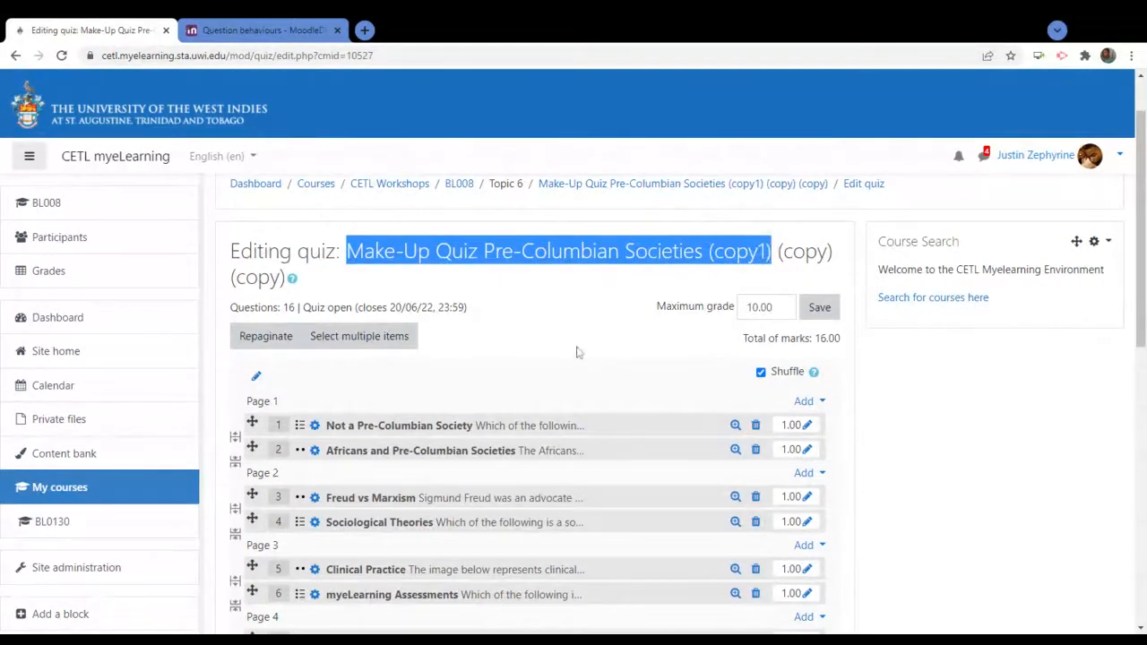
pyautogui.click(577, 352)
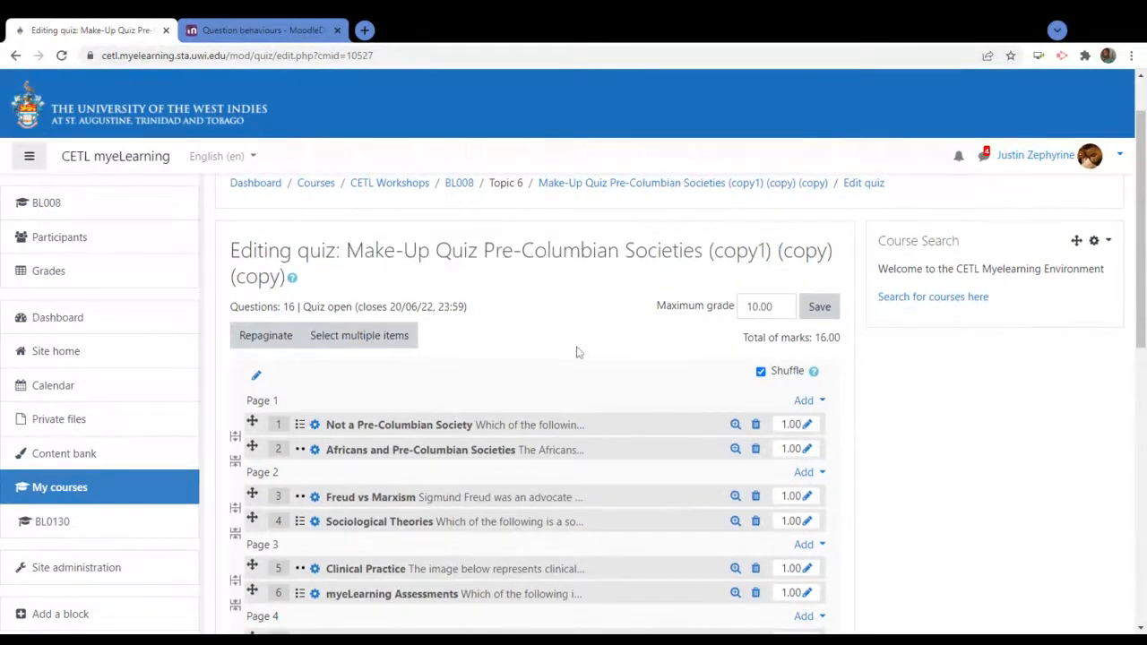
pyautogui.scroll(-1, 578, 352)
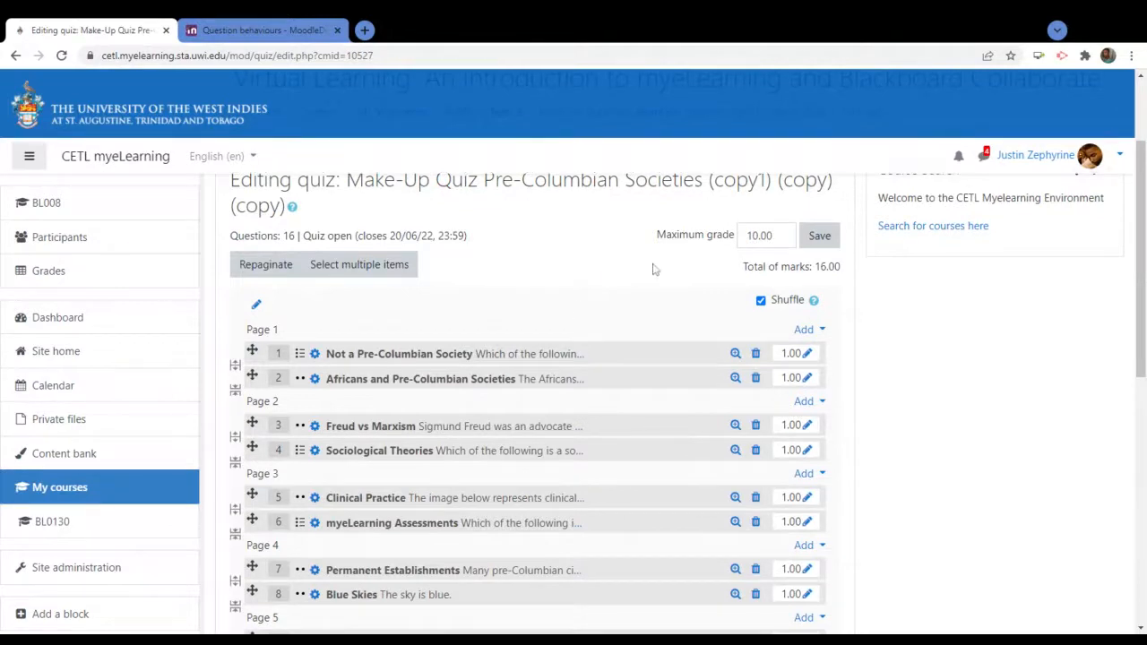
pyautogui.scroll(-1, 653, 269)
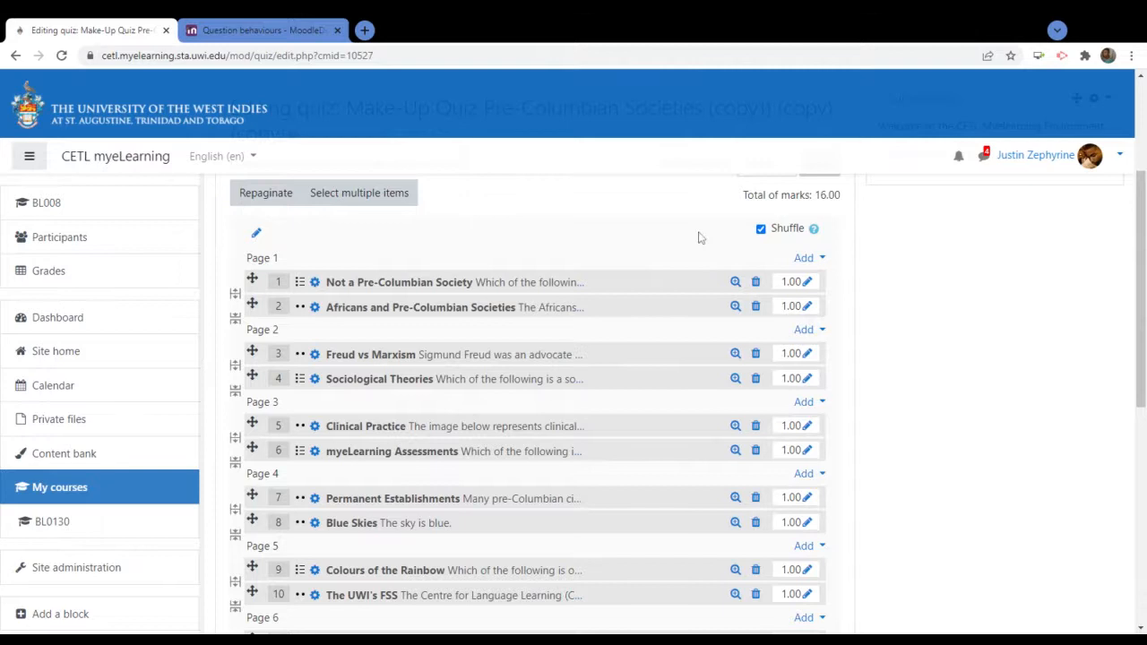
pyautogui.scroll(-6, 701, 238)
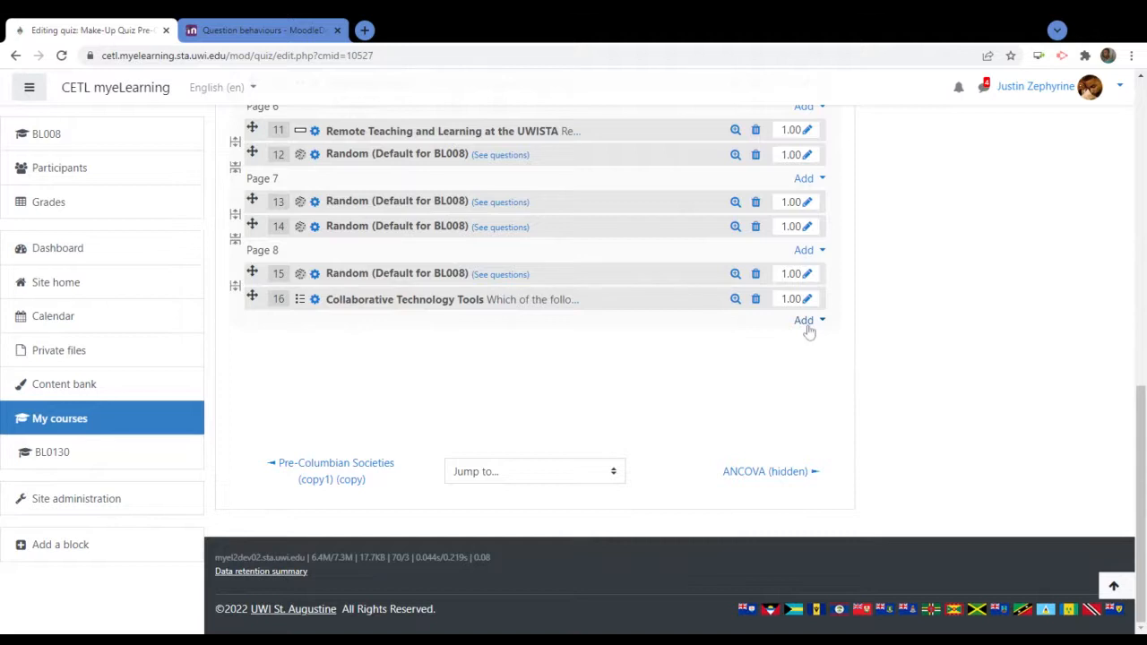
pyautogui.scroll(5, 809, 331)
pyautogui.scroll(3, 809, 331)
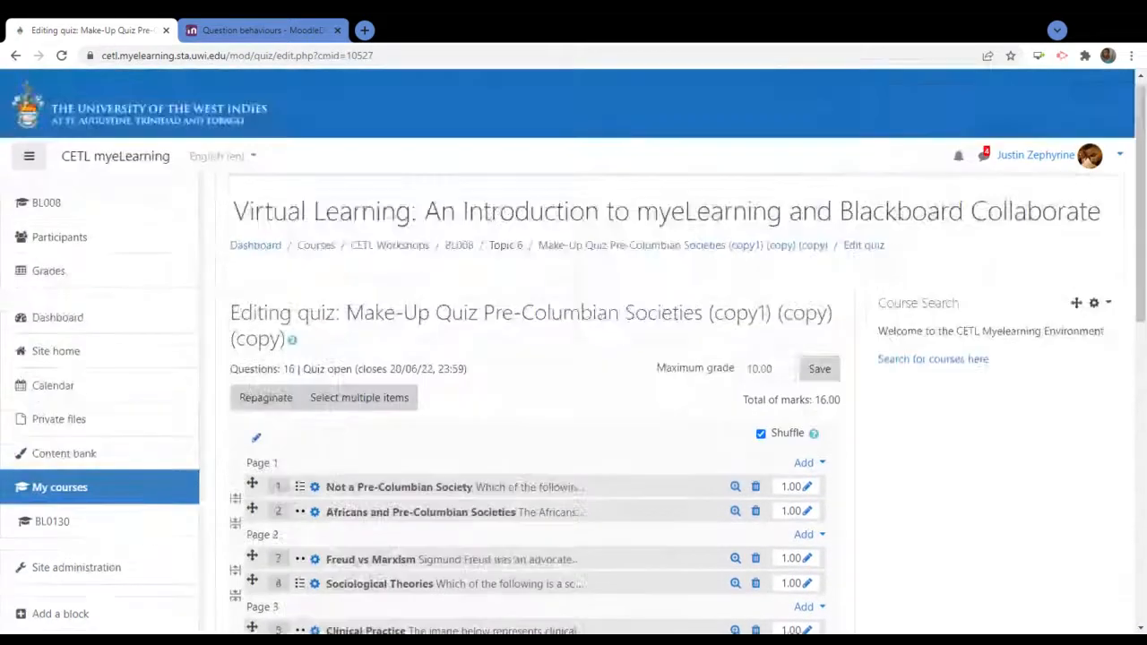
pyautogui.scroll(-2, 604, 451)
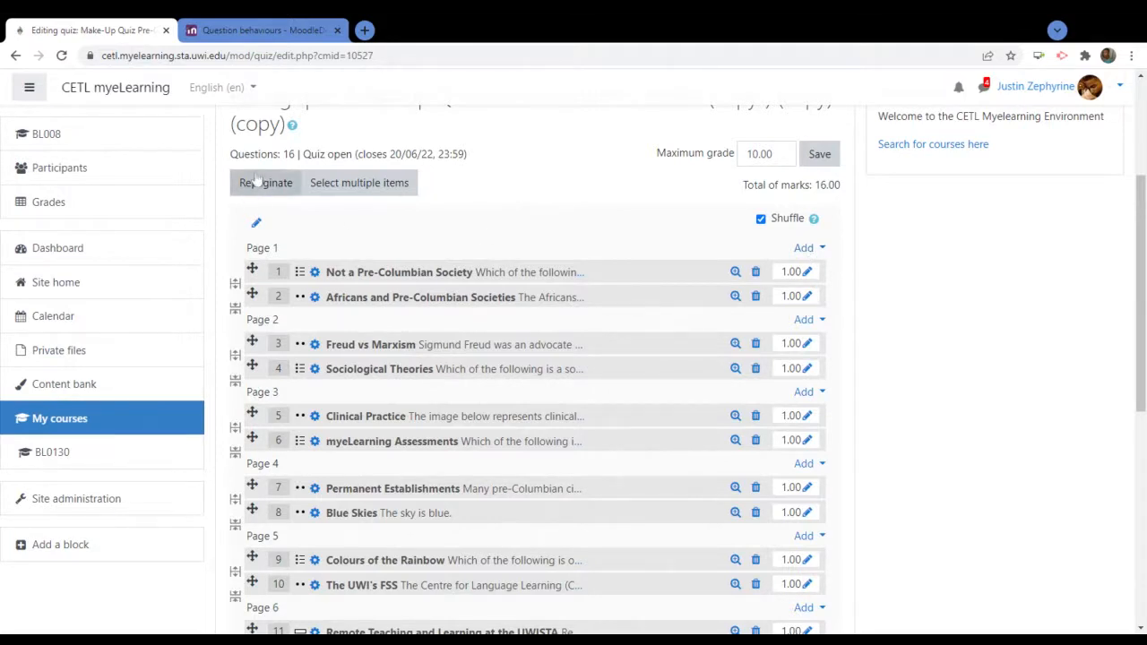
# Add a new True/False question to Page 1 of the Make-Up Quiz
pyautogui.click(807, 248)
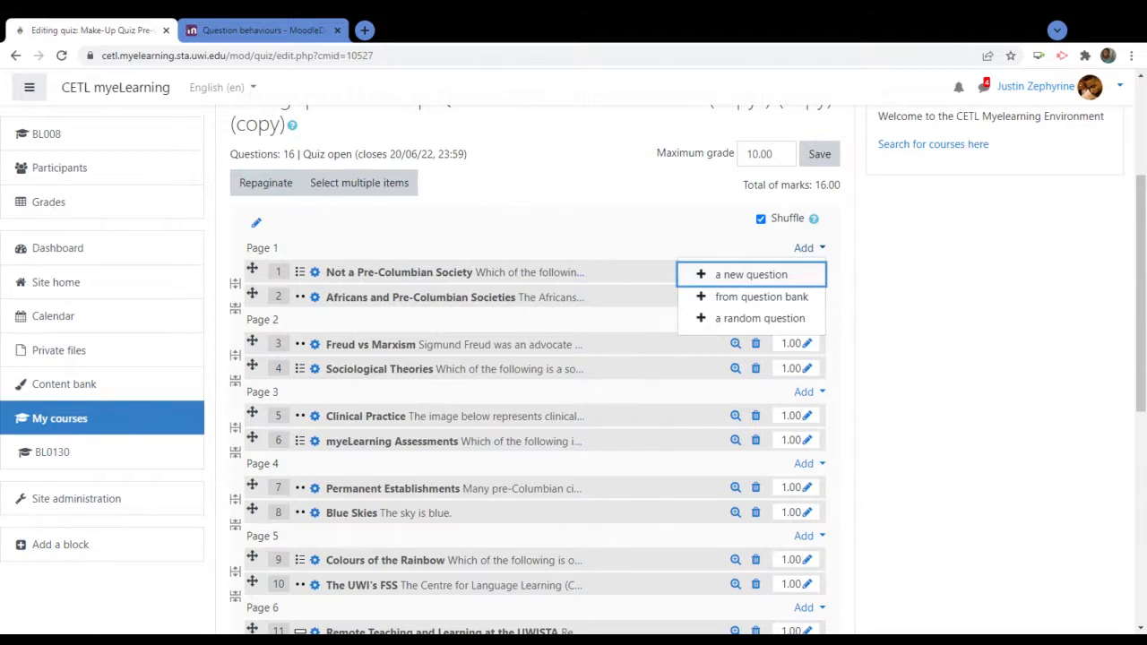
pyautogui.click(746, 284)
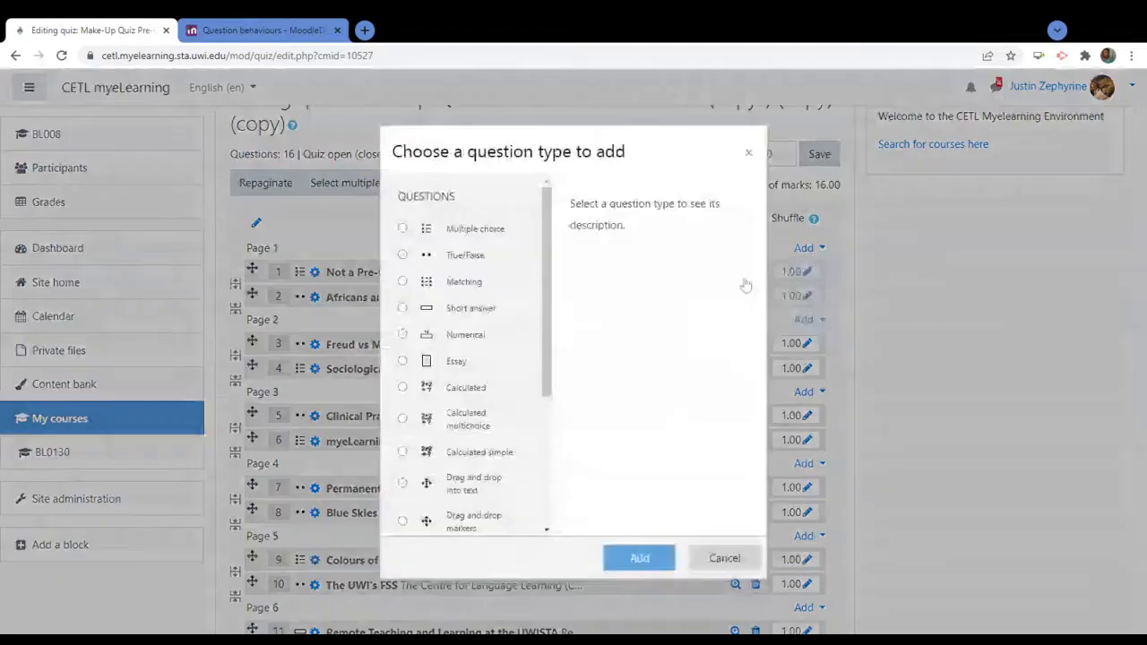
pyautogui.click(463, 258)
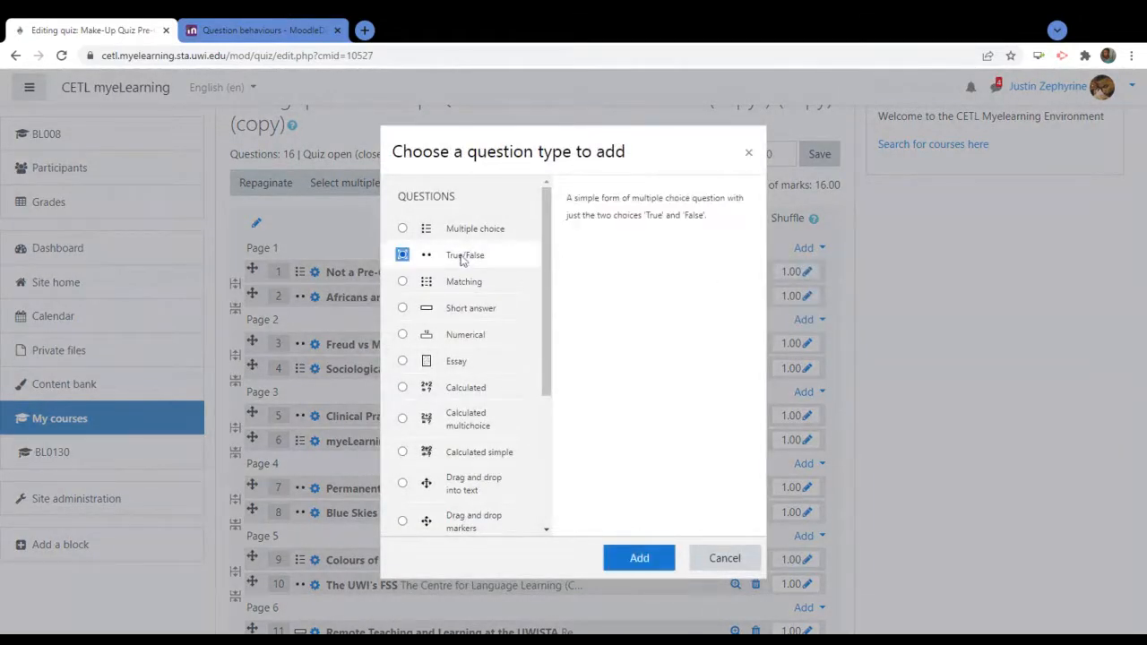
pyautogui.doubleClick(463, 257)
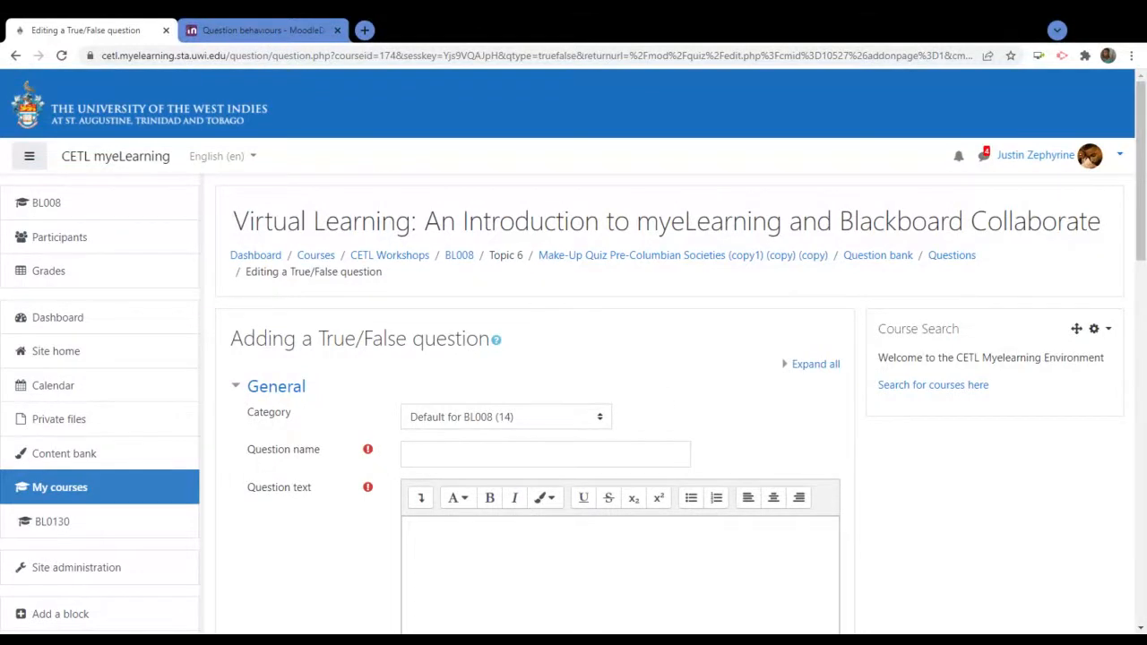
# Name the question 'Brands of Water', then reselect that name to replace it
pyautogui.click(656, 450)
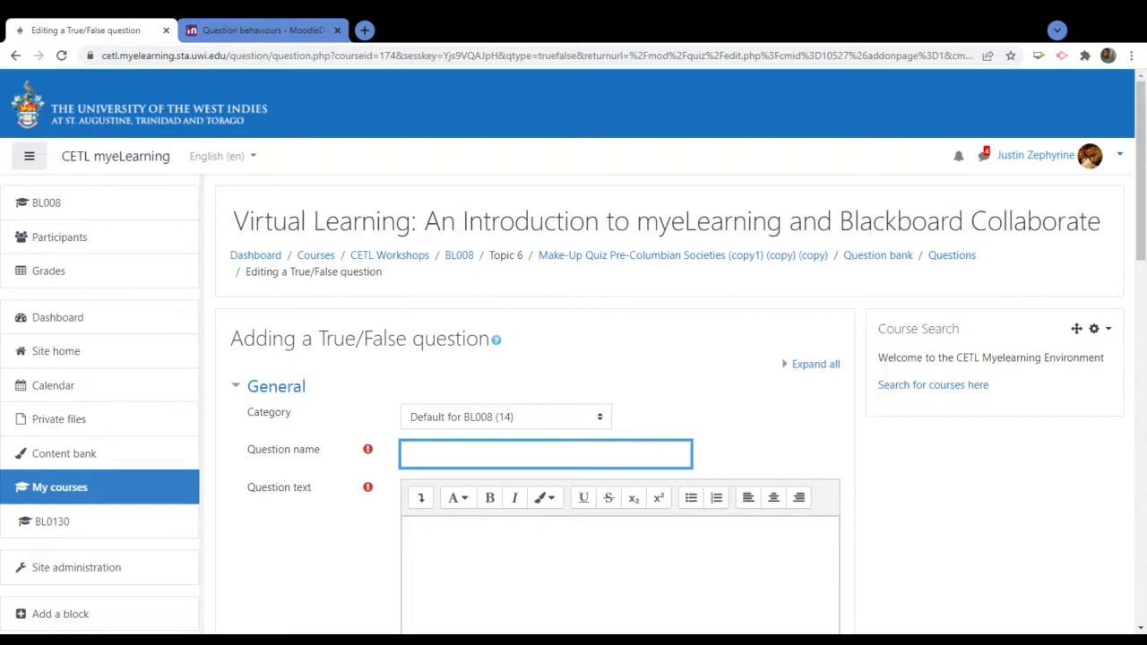
pyautogui.write('Brands of Water')
pyautogui.click(612, 523)
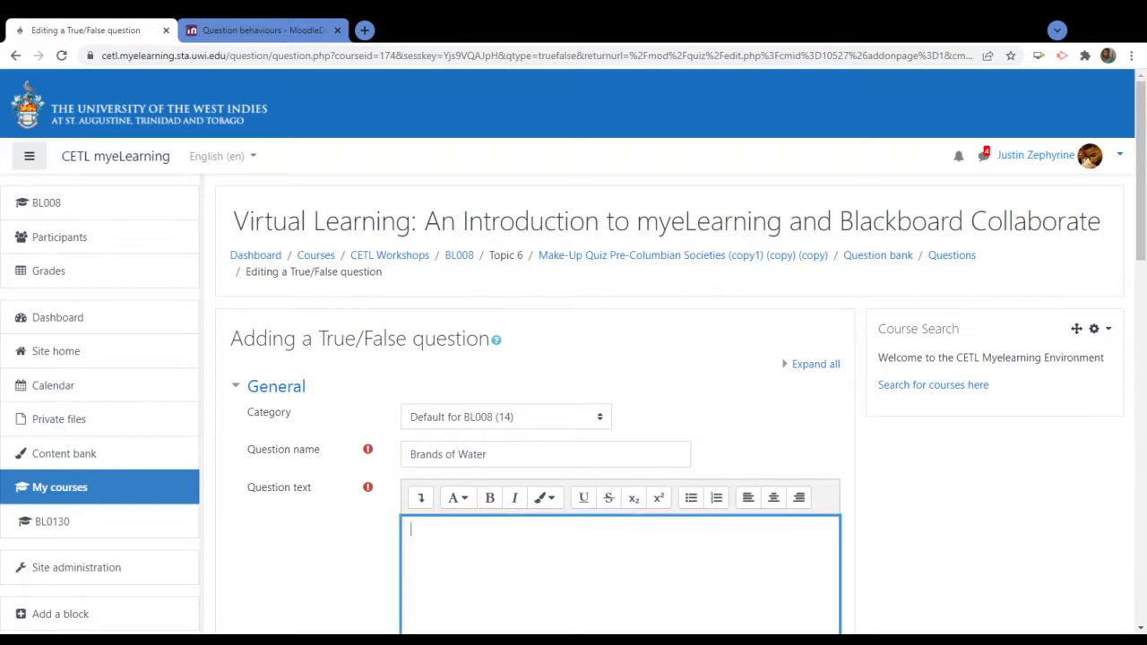
pyautogui.scroll(-3, 955, 511)
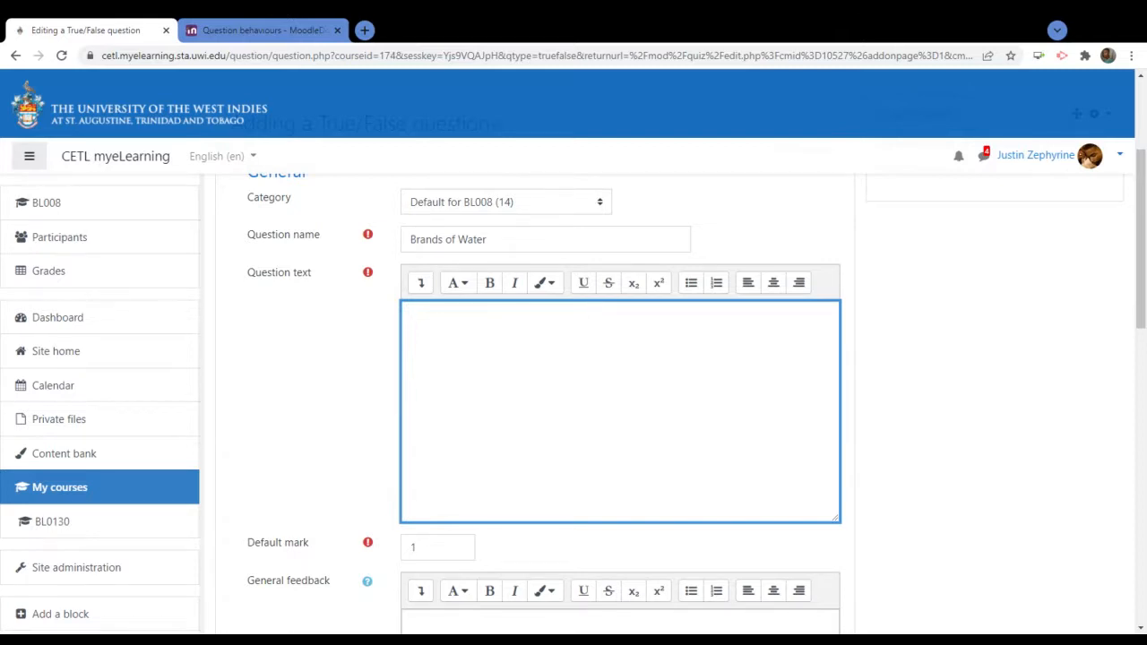
pyautogui.click(486, 239)
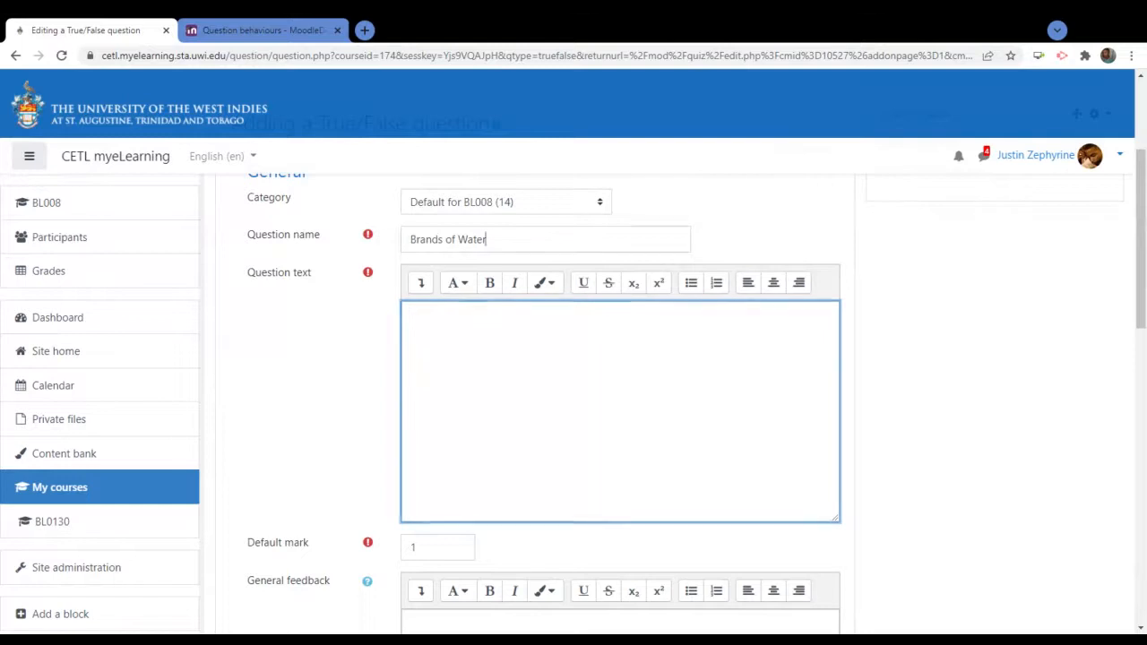
pyautogui.moveTo(485, 239); pyautogui.dragTo(330, 246)
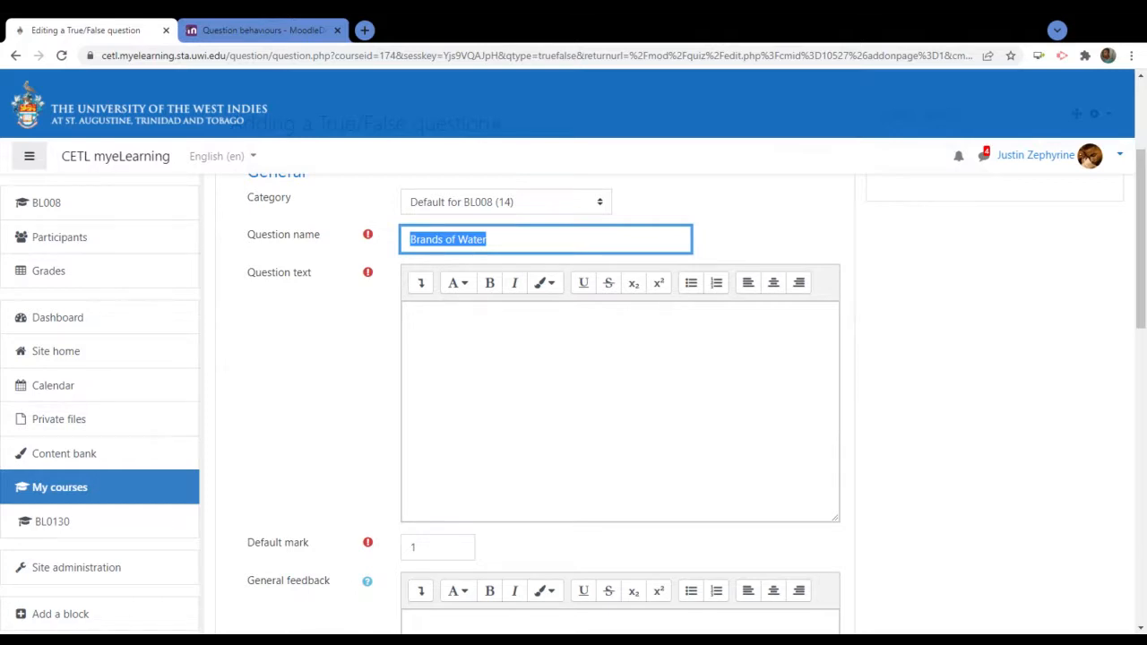
# Rename the question 'Berries' and enter 'A strawberry falls in the categorization of fruits known as berries'
pyautogui.write('Berries')
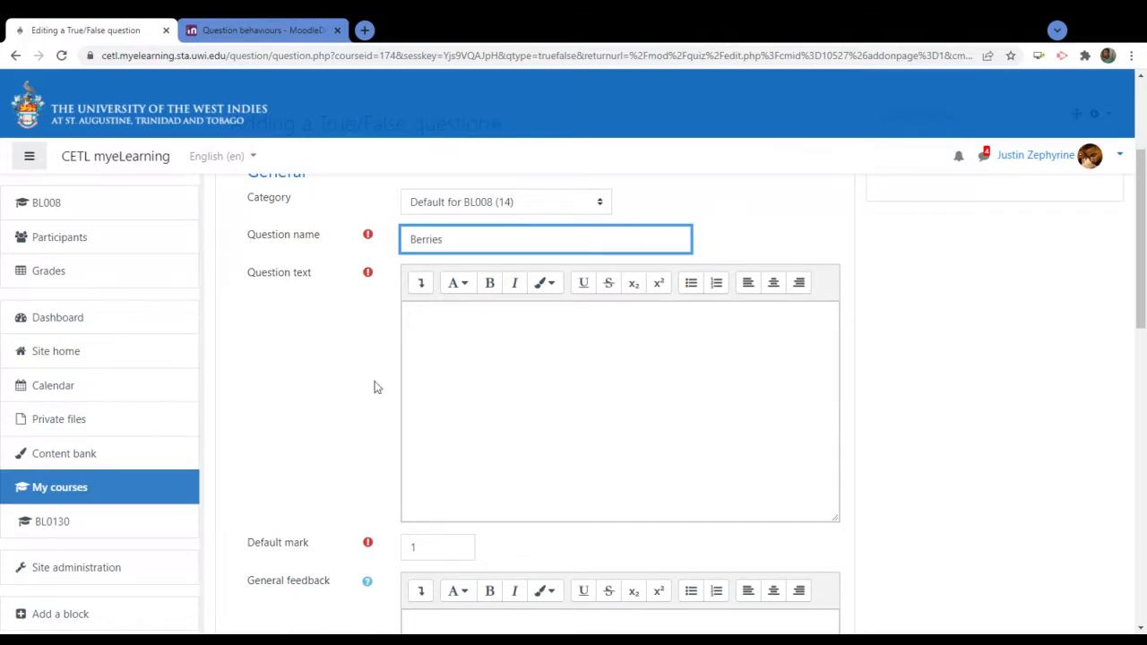
pyautogui.click(409, 314)
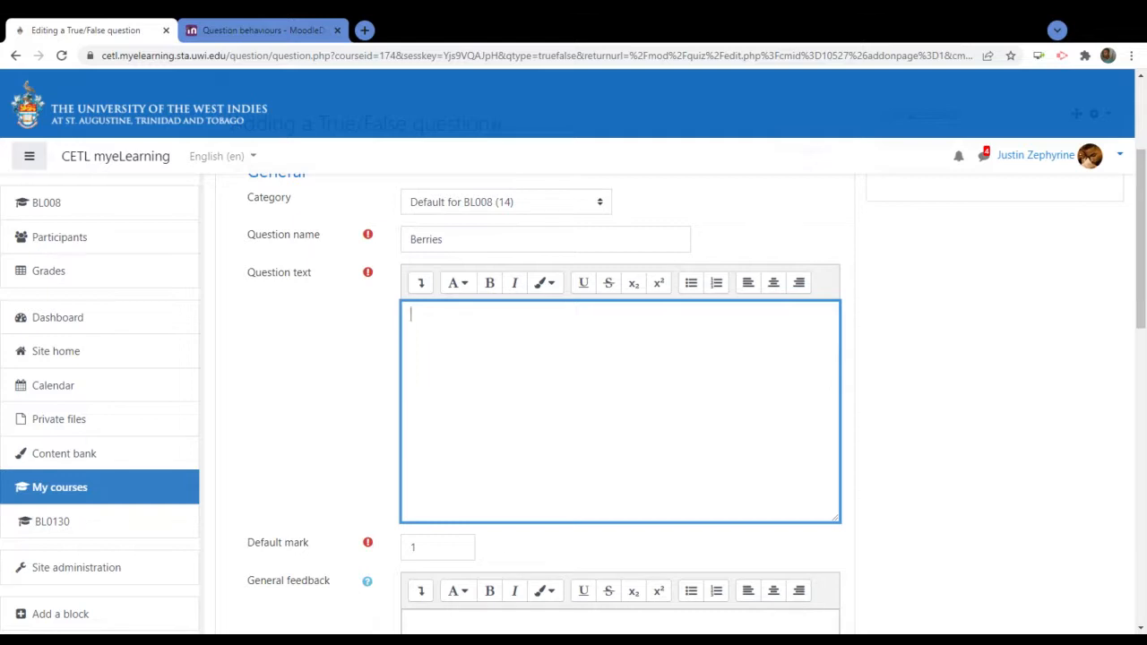
pyautogui.write('Strawberrie')
pyautogui.press('BackSpace')
pyautogui.press('BackSpace')
pyautogui.write('y')
pyautogui.press('BackSpace')
pyautogui.write('A strawberry falls in the categ')
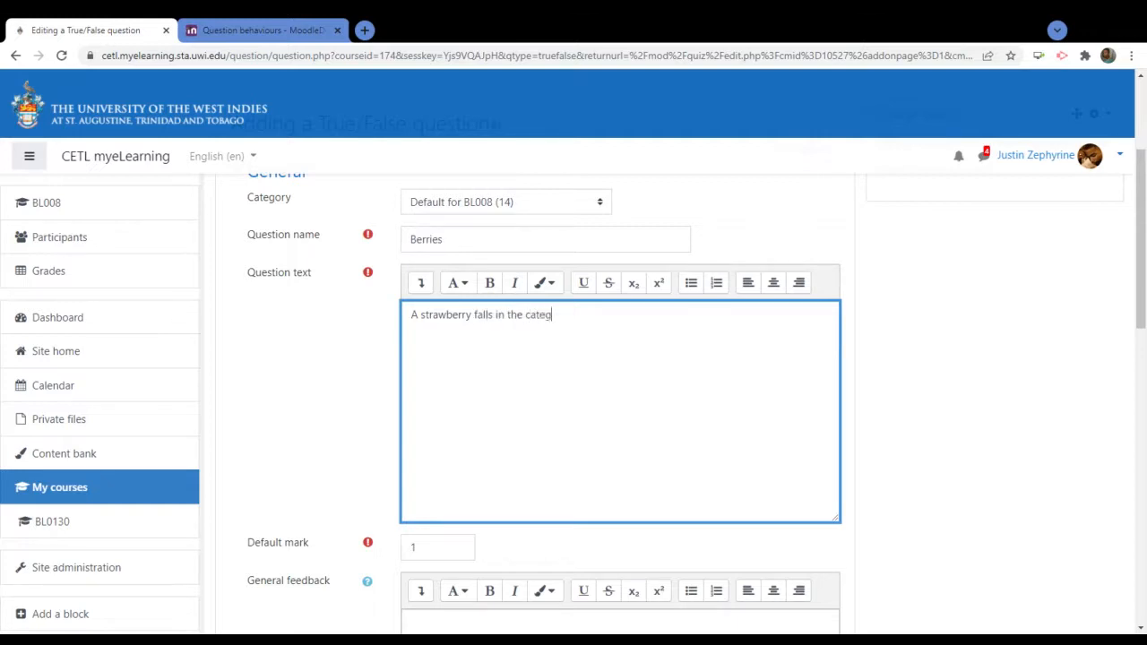
pyautogui.write('orization of fruits known as')
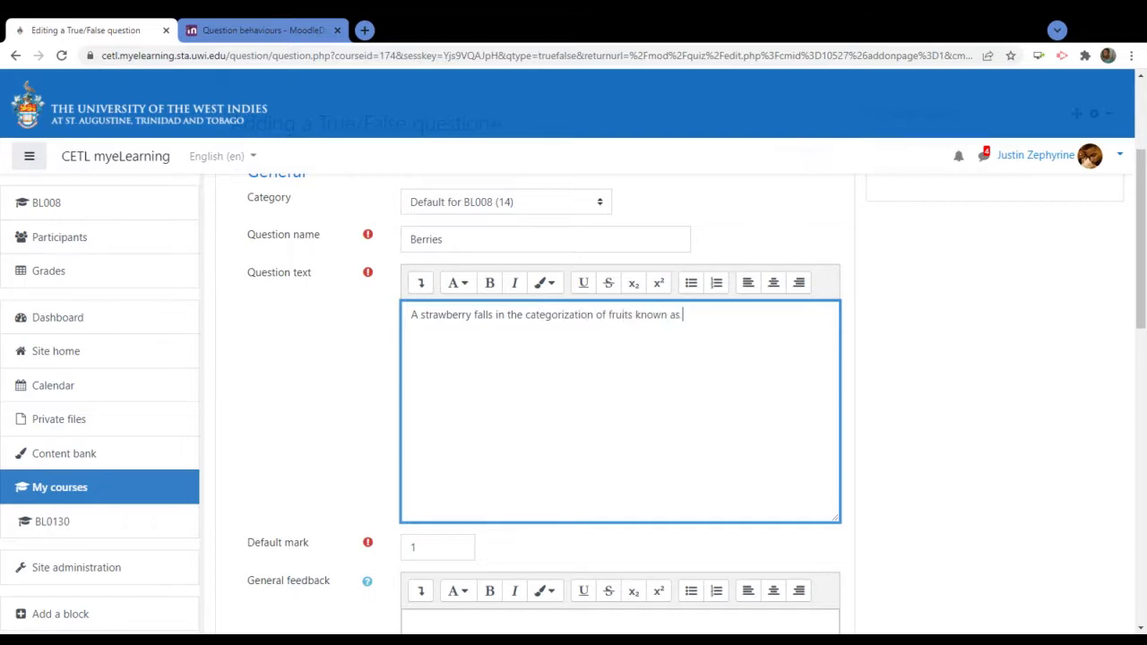
pyautogui.write(' berries')
# Insert 'commonly' and add the lead-in 'Please identify the validity of this statement' with quotes
pyautogui.click(633, 314)
pyautogui.write('commonly')
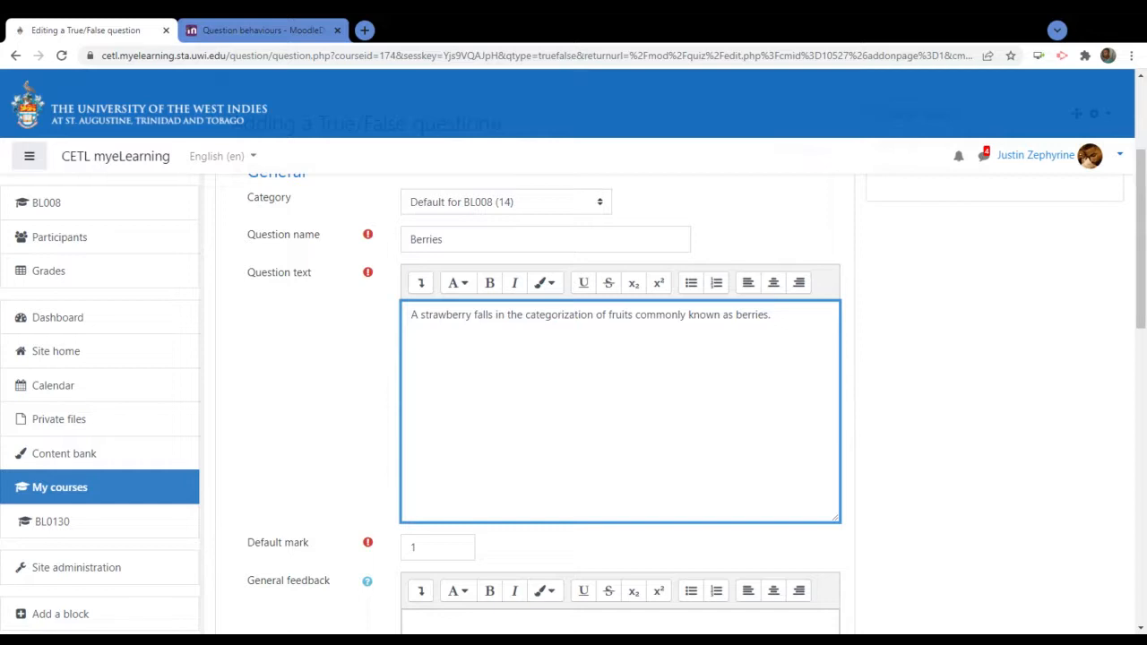
pyautogui.write('Please identi')
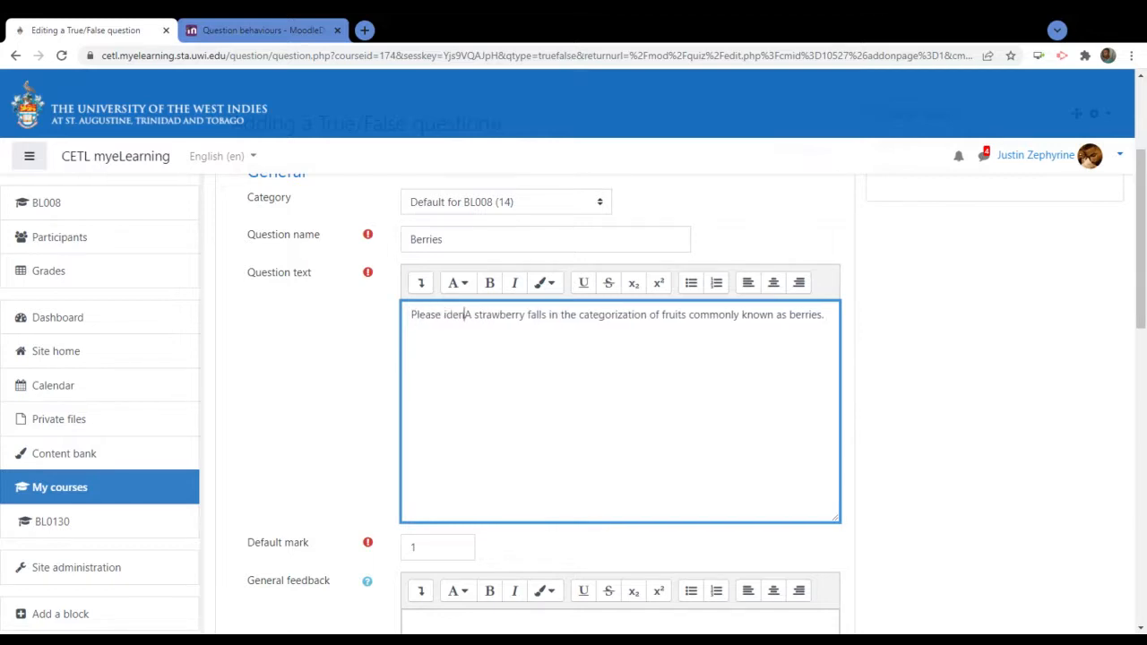
pyautogui.write('fy ')
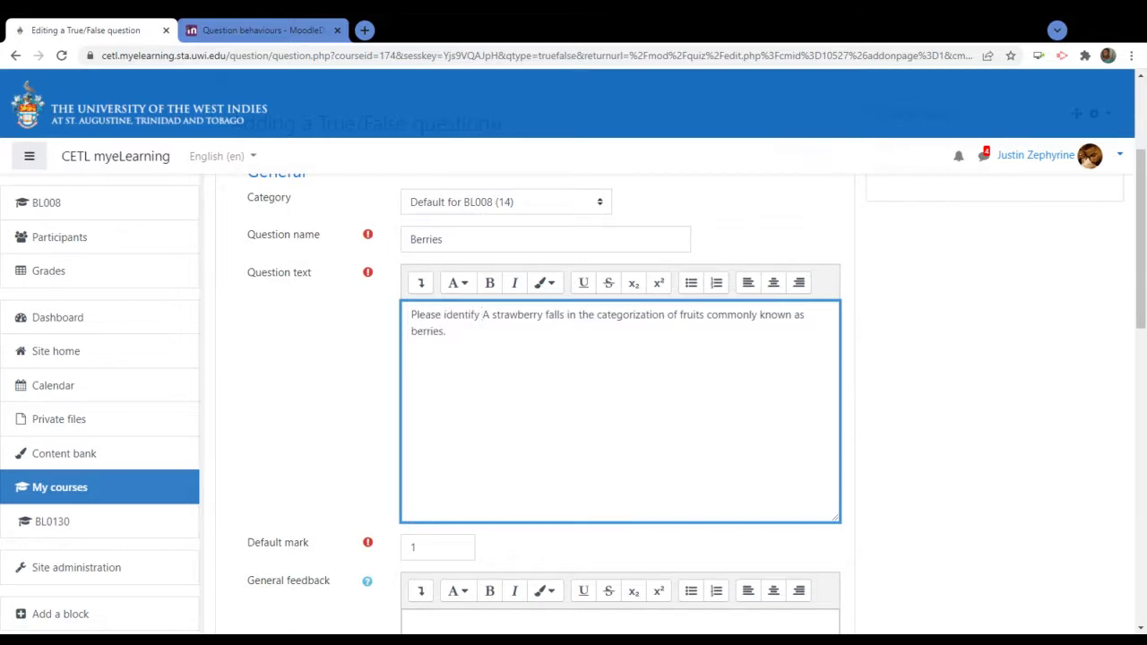
pyautogui.write('the validi')
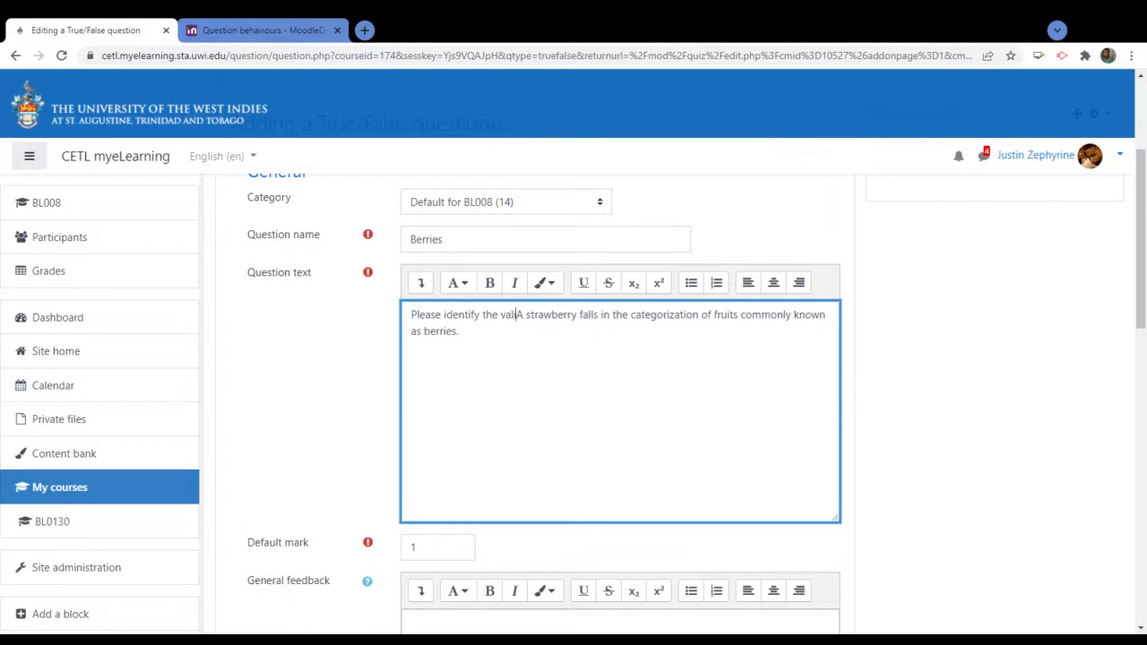
pyautogui.write('ty of this s')
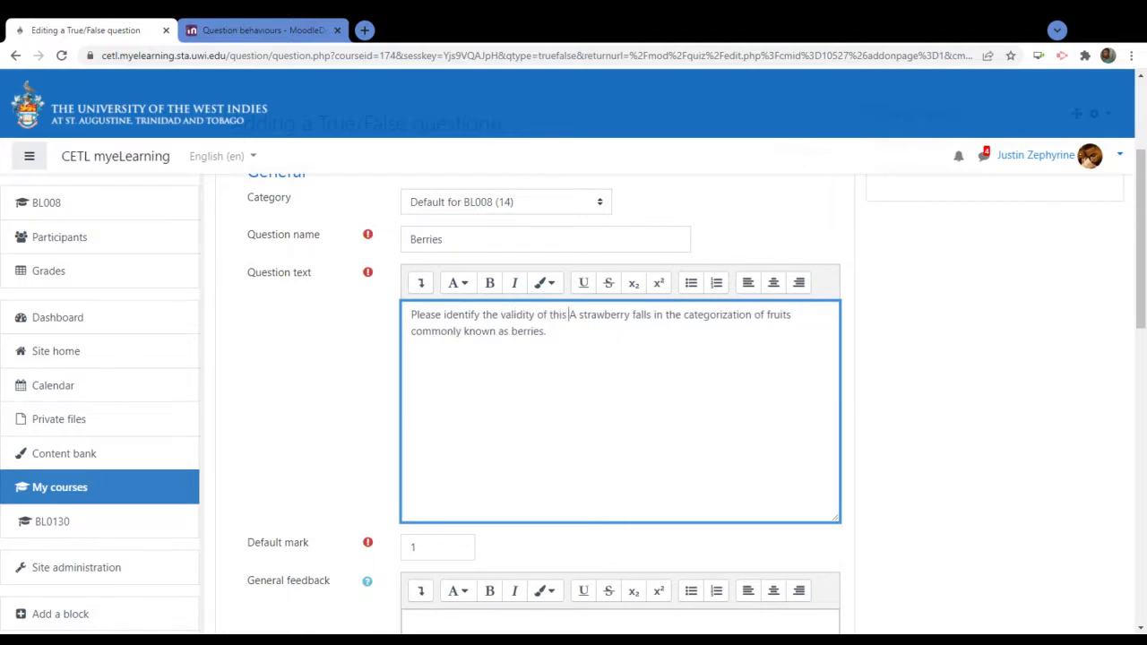
pyautogui.write('tatement')
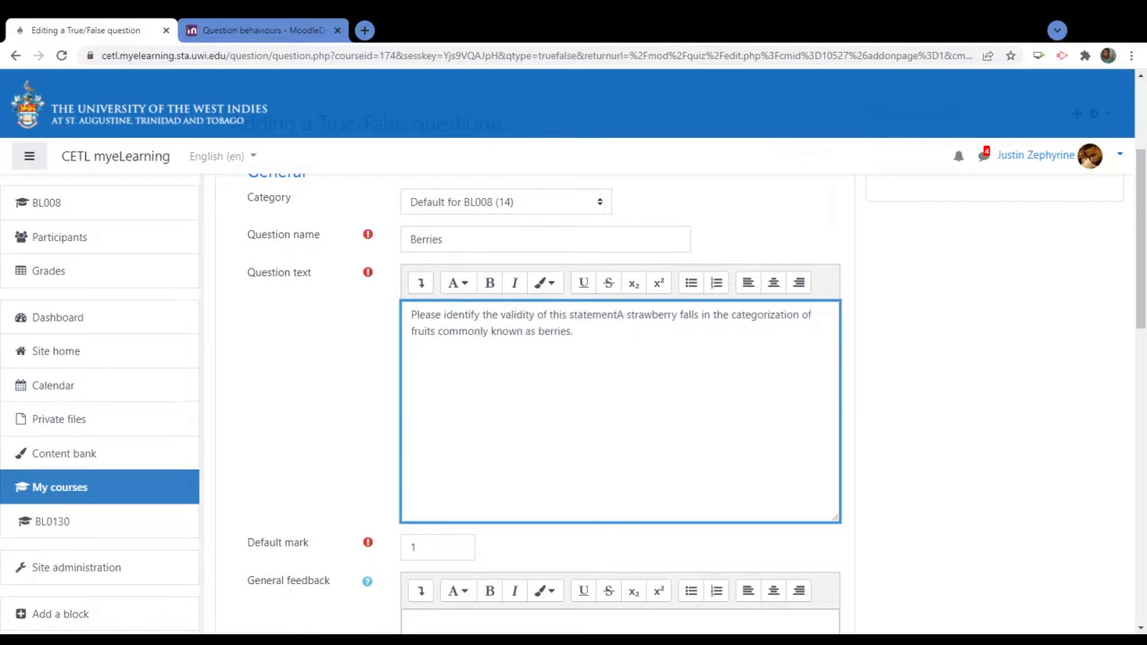
pyautogui.write(' "')
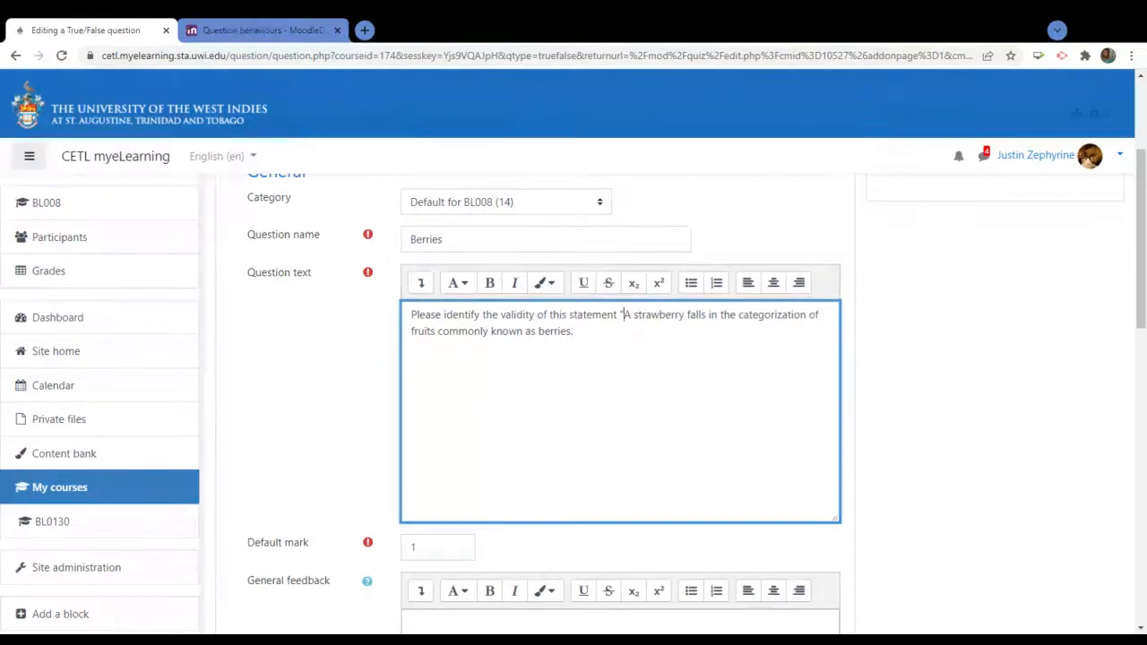
pyautogui.write('"')
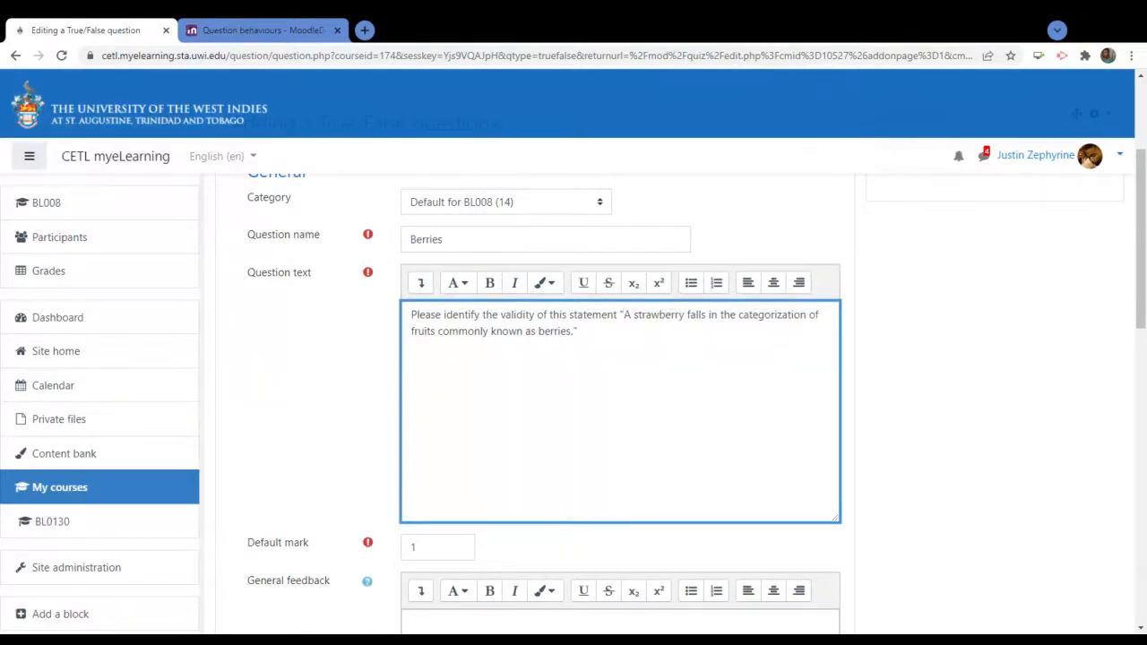
# Scroll down the Berries question form and inspect the True and False response feedback boxes
pyautogui.scroll(-3, 953, 426)
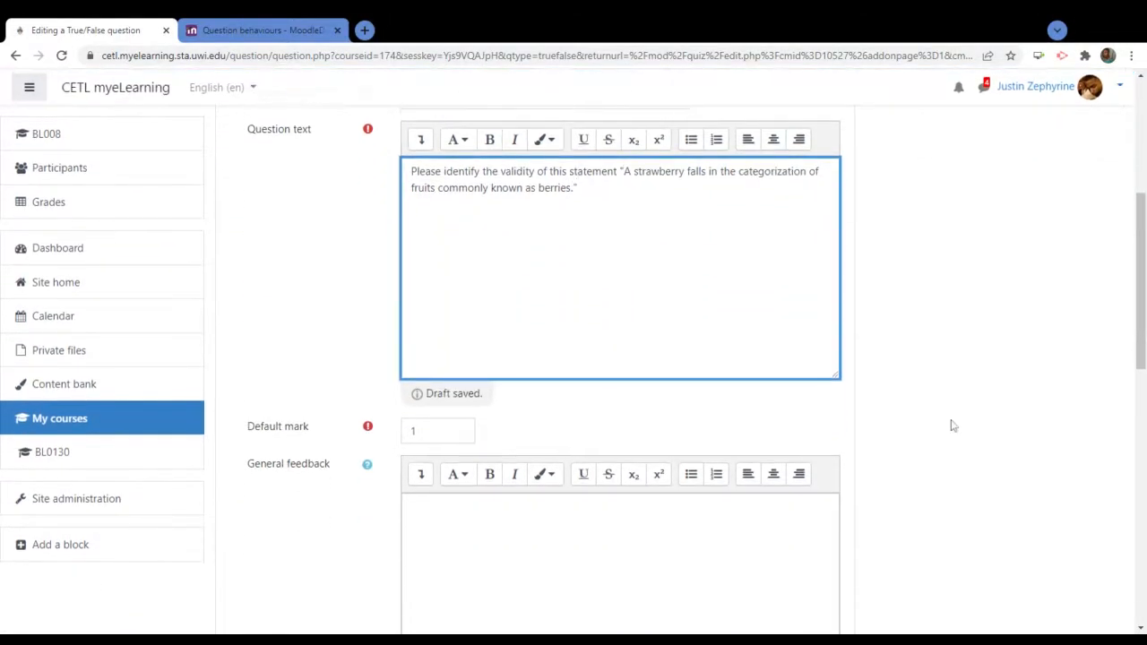
pyautogui.scroll(-3, 952, 426)
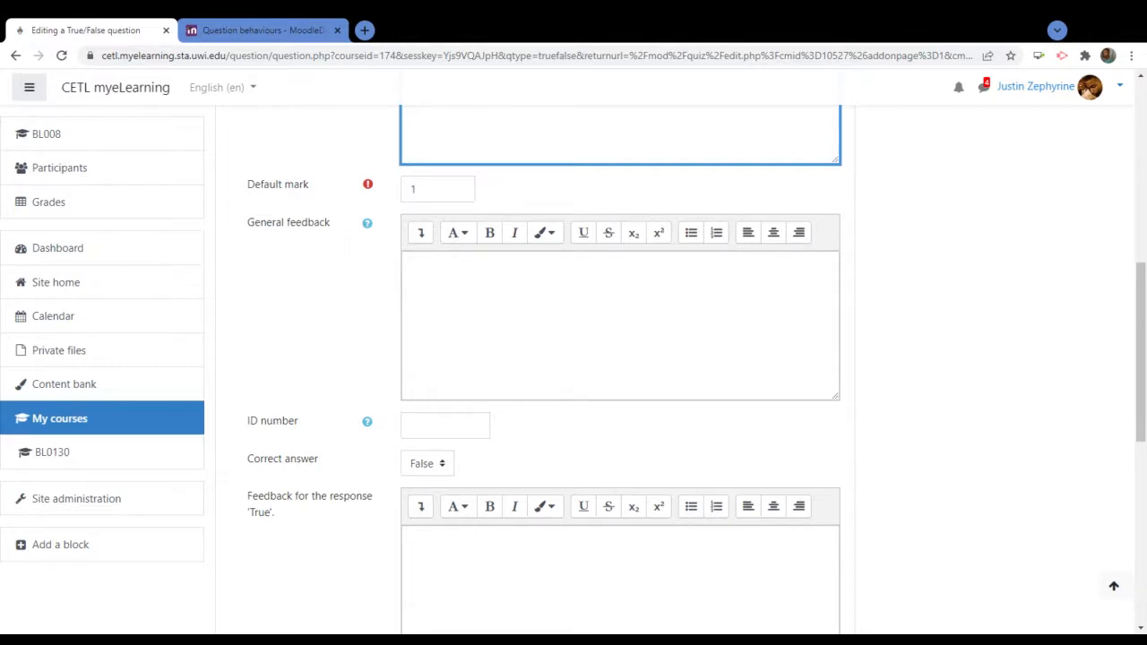
pyautogui.scroll(-3, 620, 358)
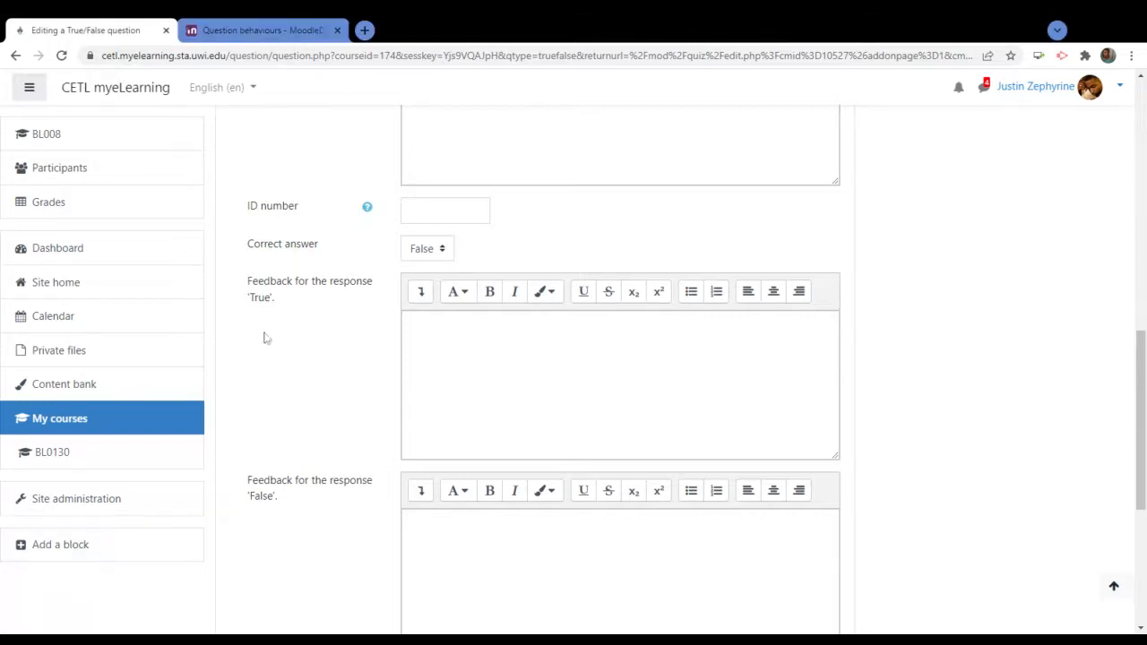
pyautogui.scroll(3, 274, 330)
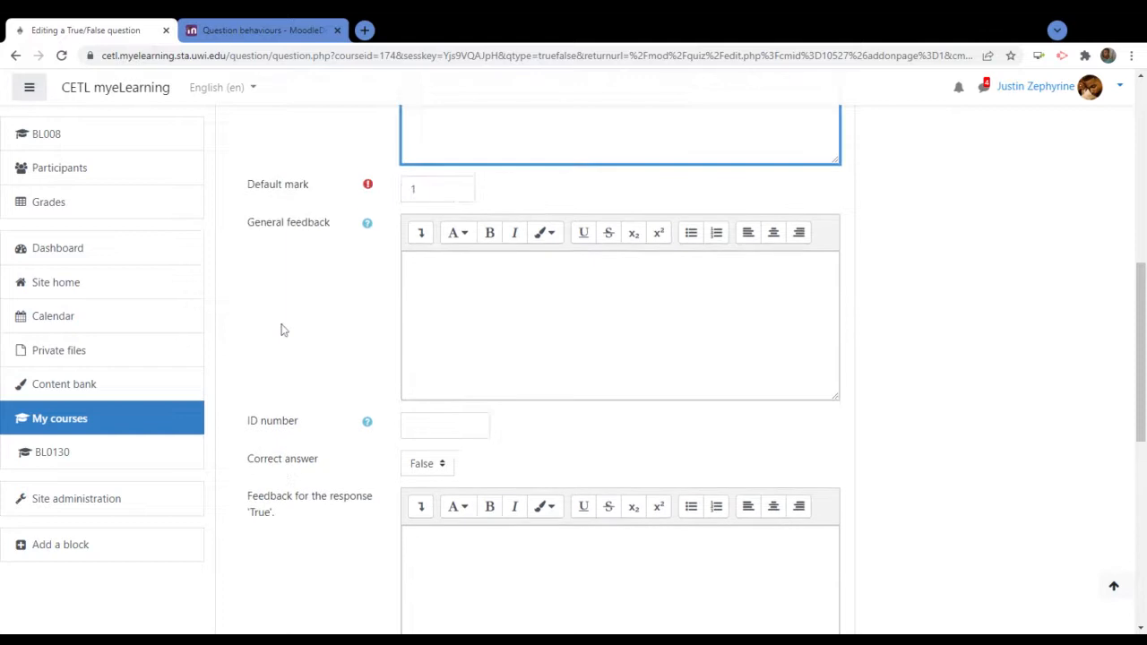
pyautogui.scroll(-1, 281, 330)
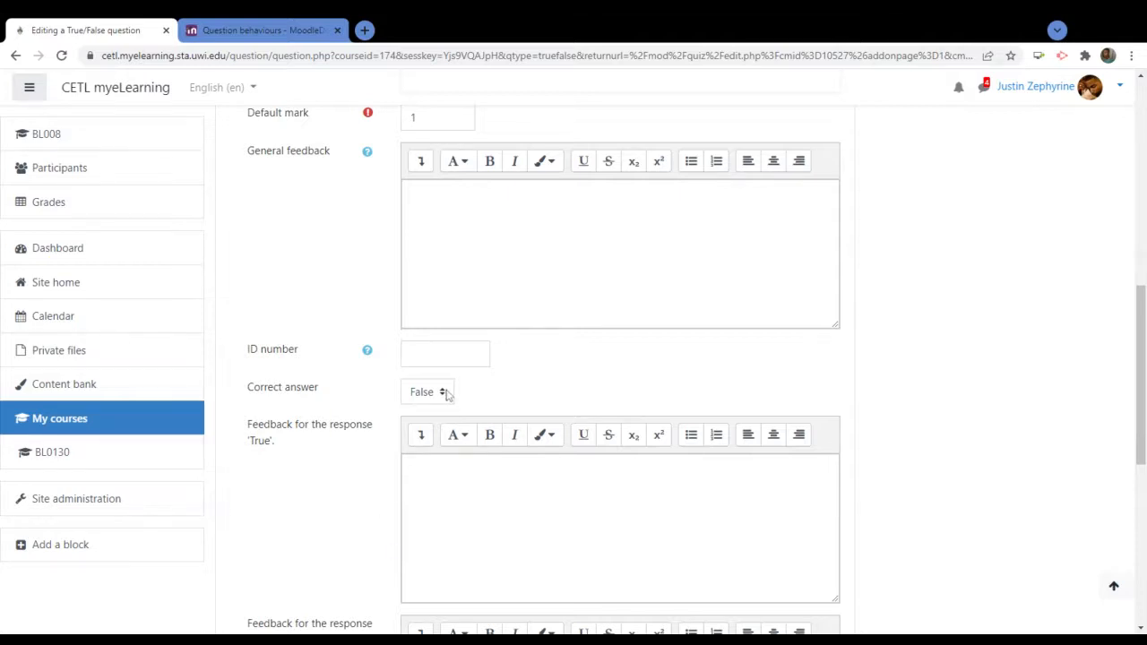
pyautogui.scroll(-3, 313, 464)
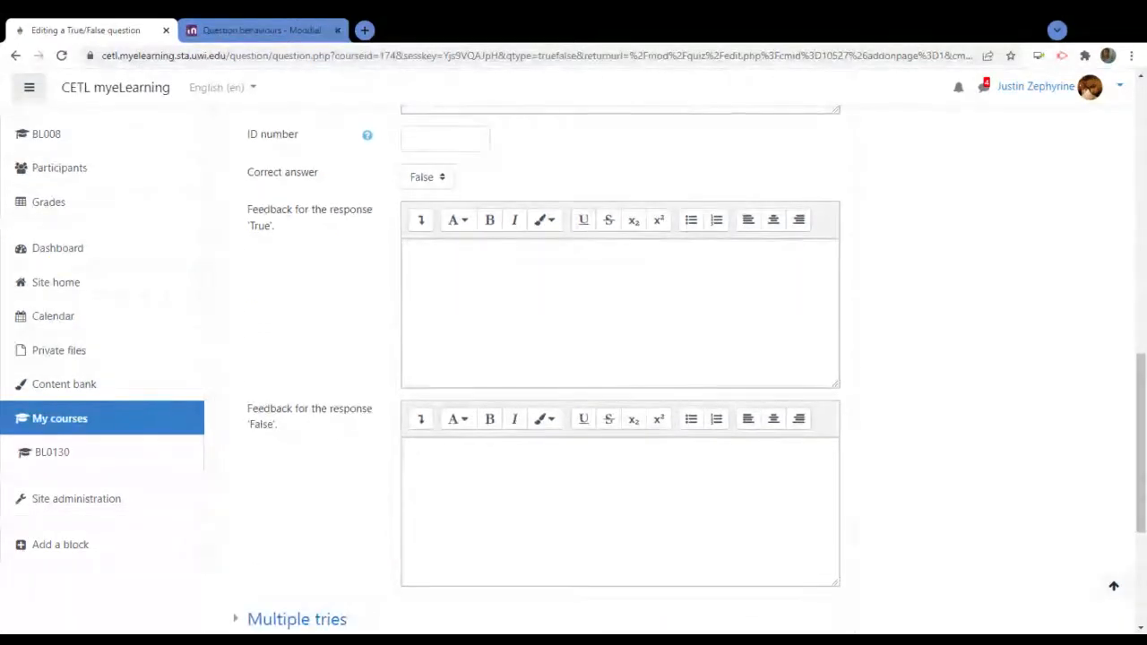
pyautogui.click(582, 251)
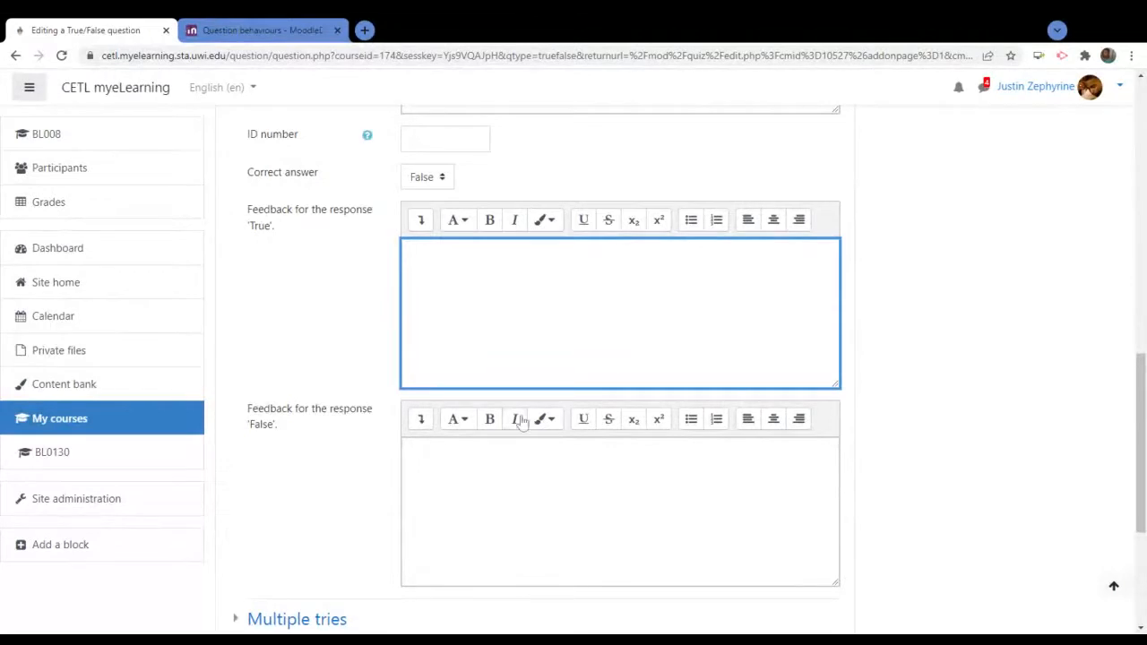
pyautogui.click(508, 478)
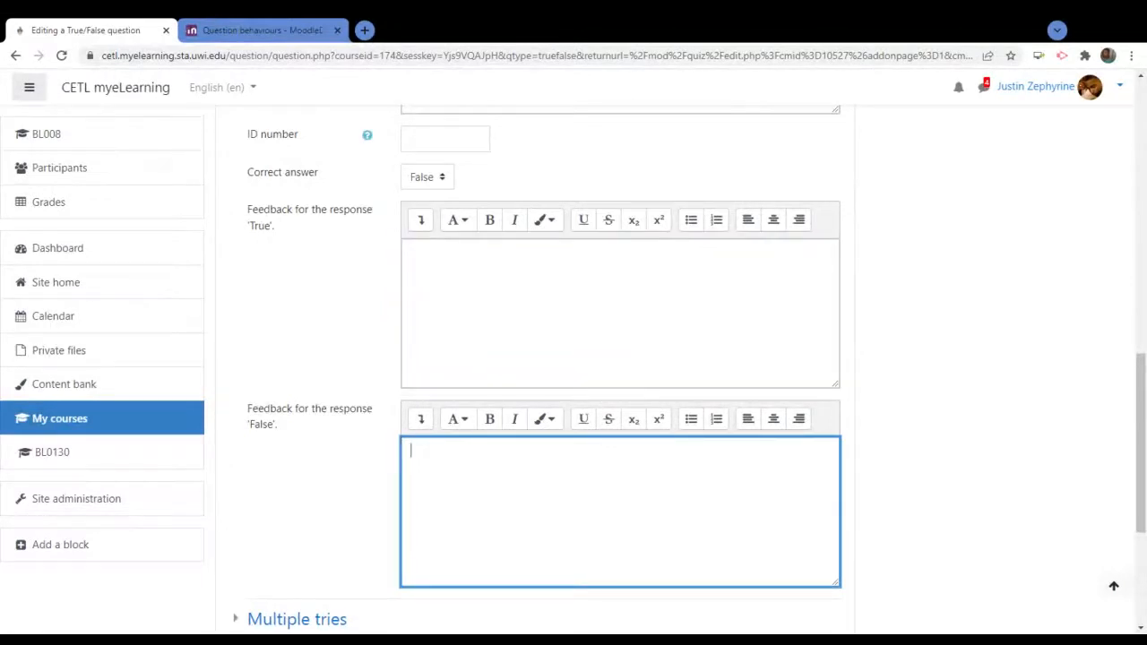
pyautogui.scroll(3, 619, 359)
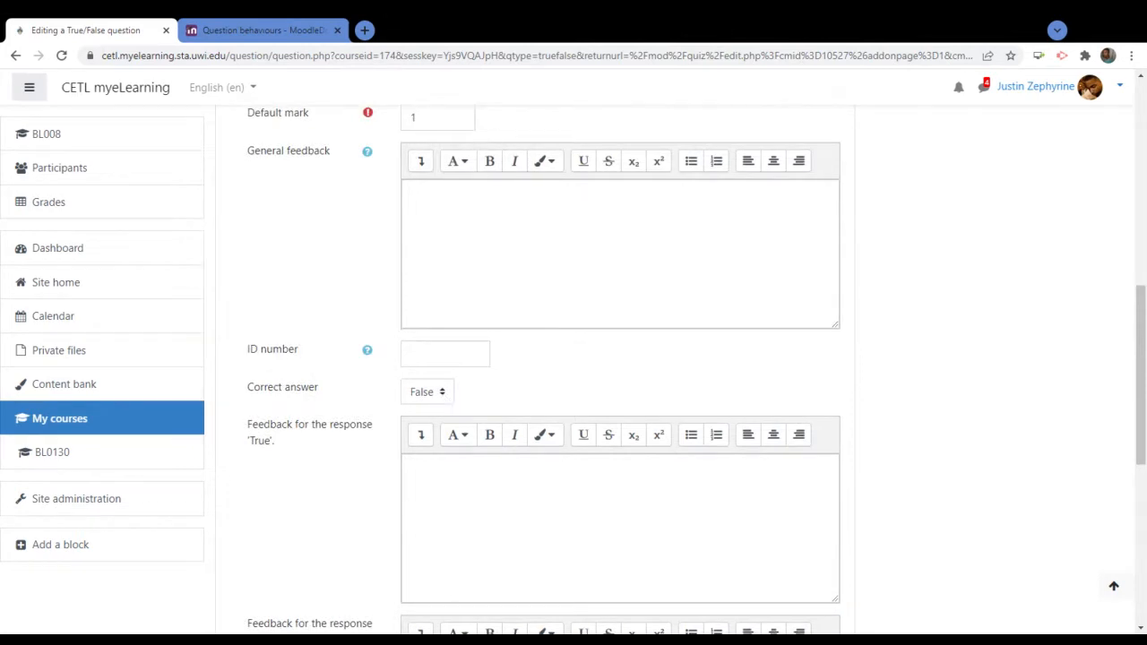
# Change the Berries question's correct answer from False to True
pyautogui.click(445, 398)
pyautogui.click(446, 410)
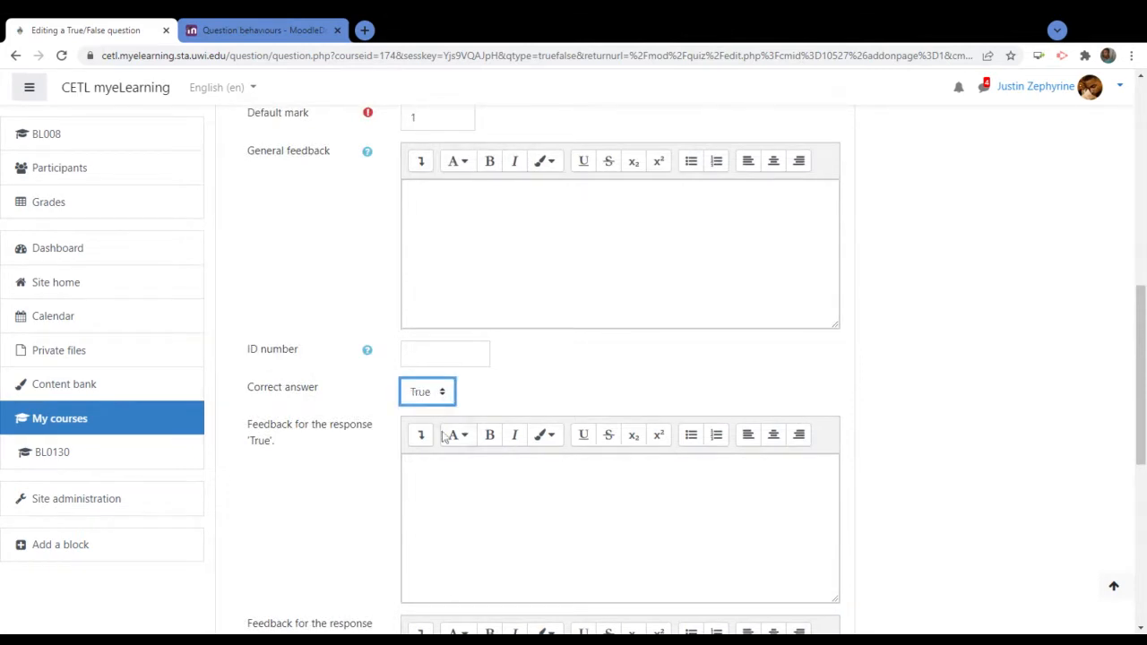
pyautogui.click(534, 389)
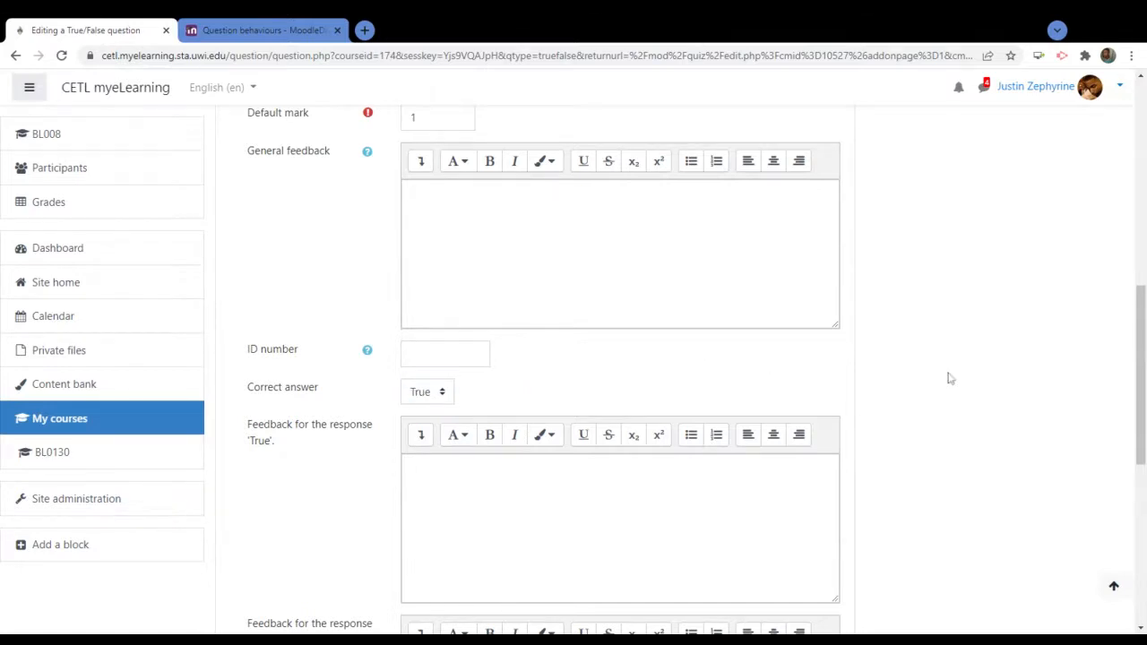
pyautogui.scroll(2, 950, 378)
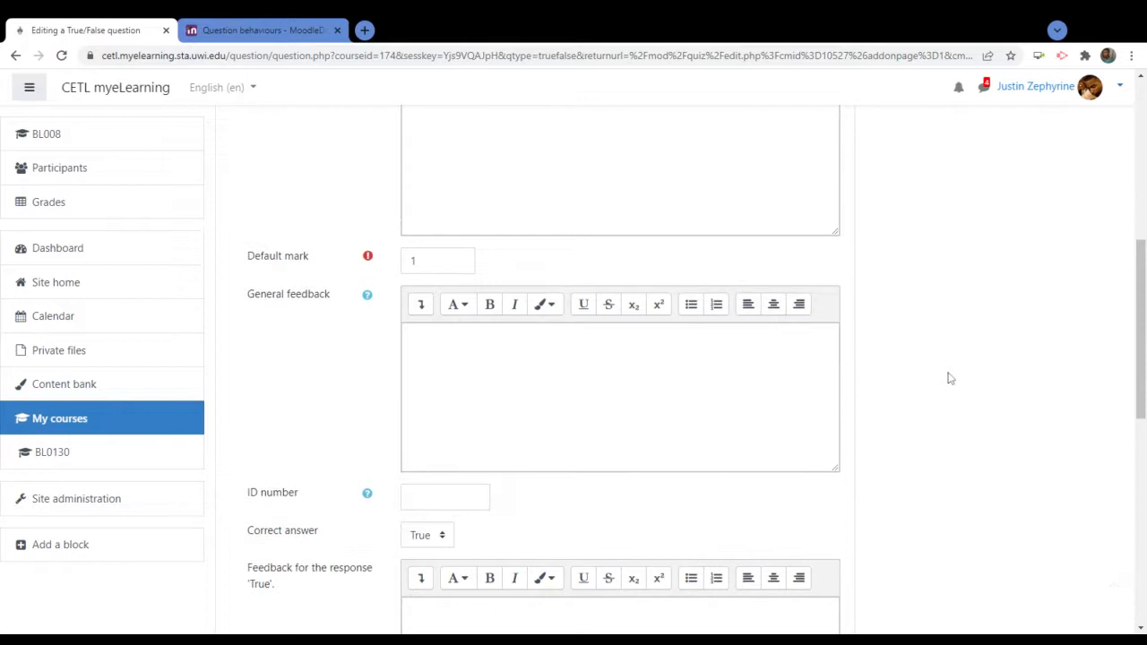
pyautogui.scroll(-2, 950, 378)
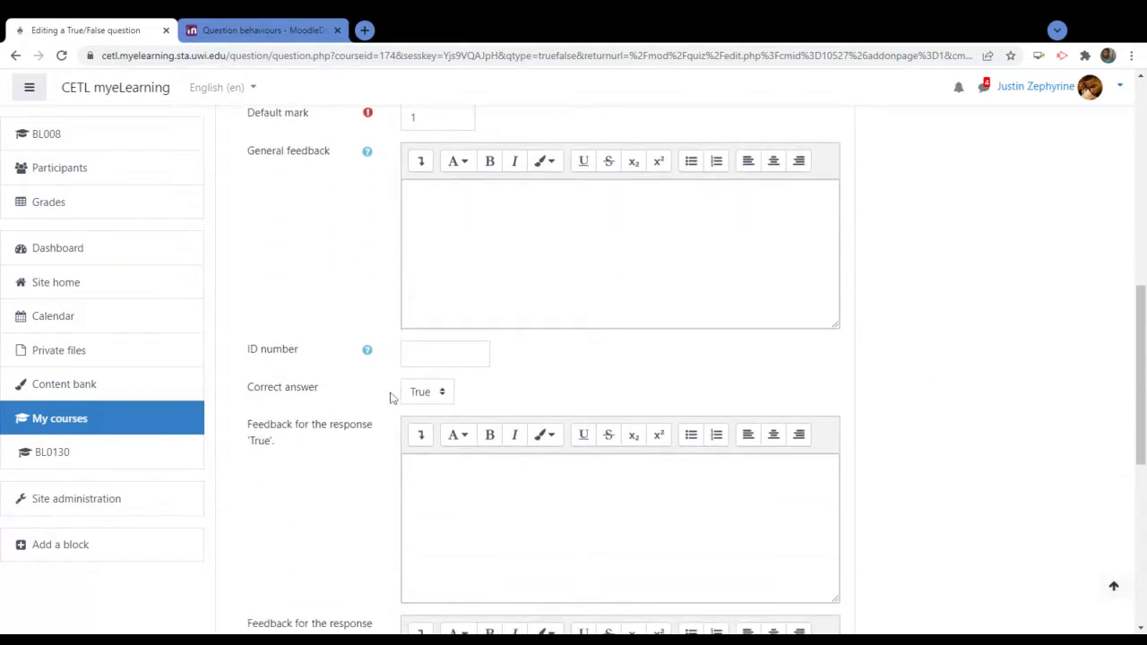
pyautogui.scroll(-5, 390, 399)
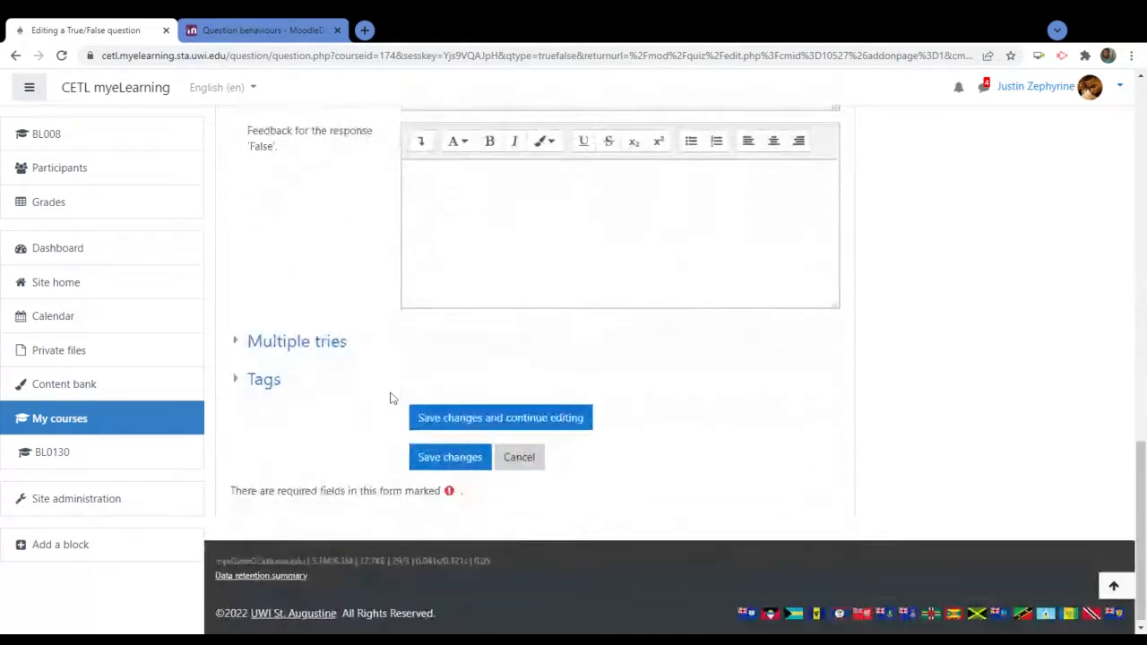
# Save the Berries question so it appears as question 3 of 17 on Page 1
pyautogui.click(451, 457)
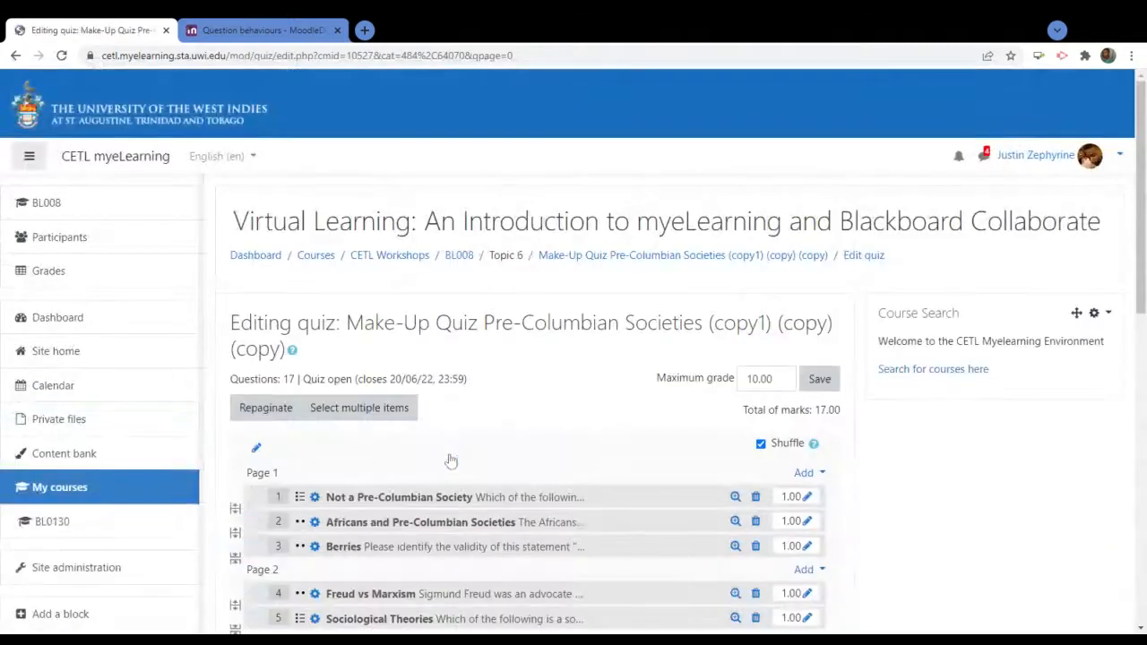
pyautogui.scroll(-2, 627, 428)
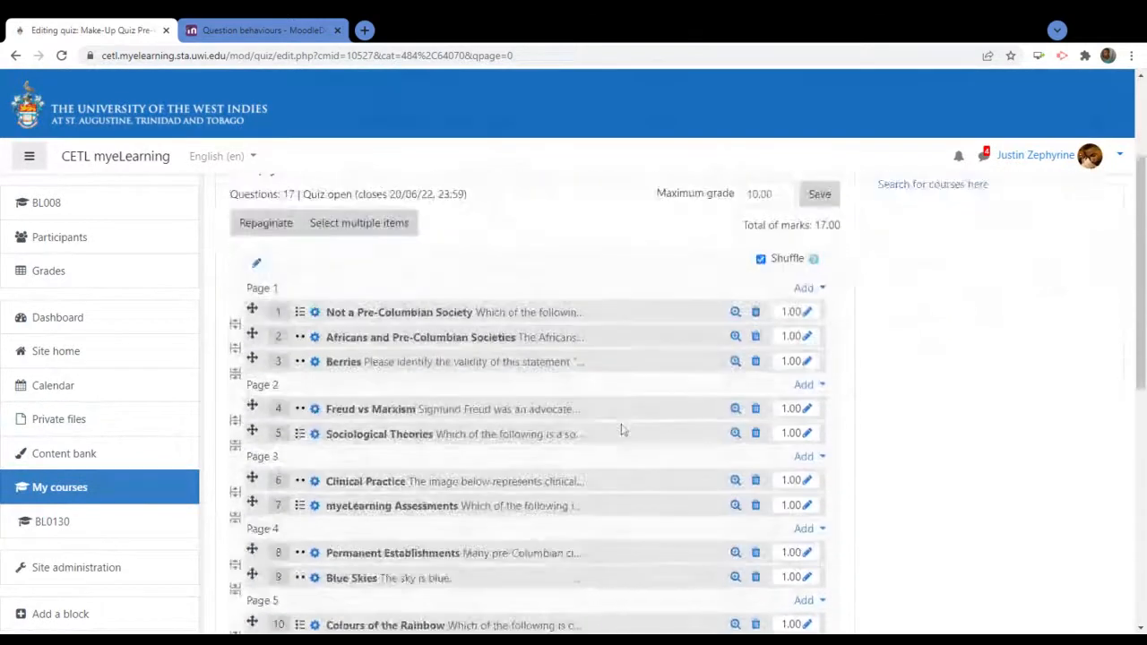
pyautogui.scroll(-1, 622, 431)
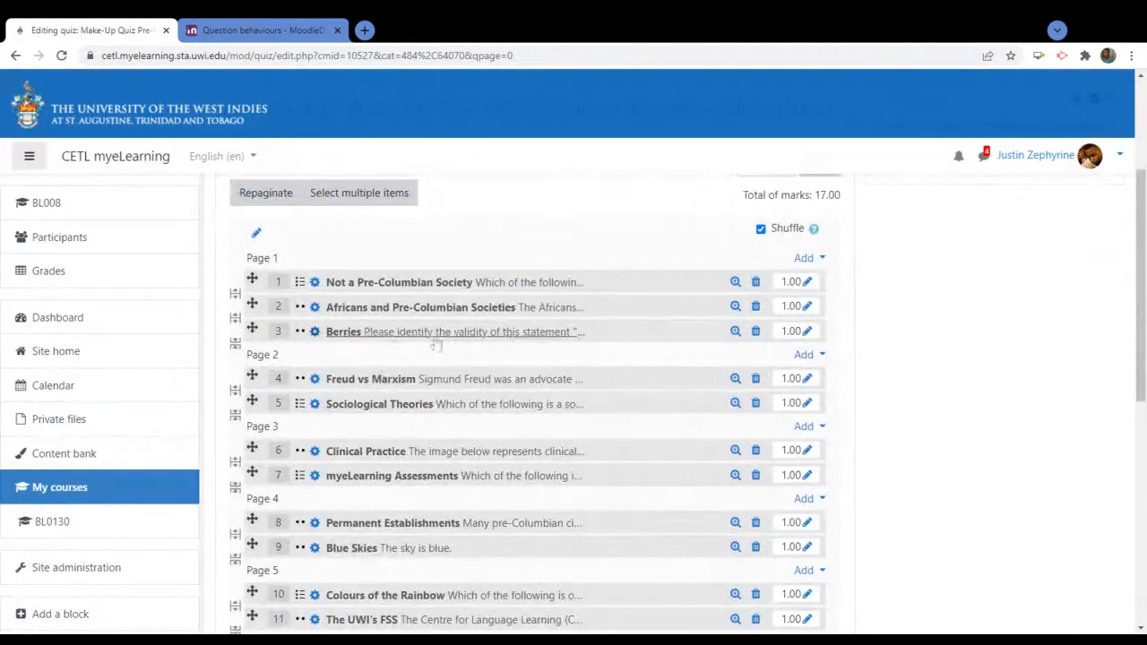
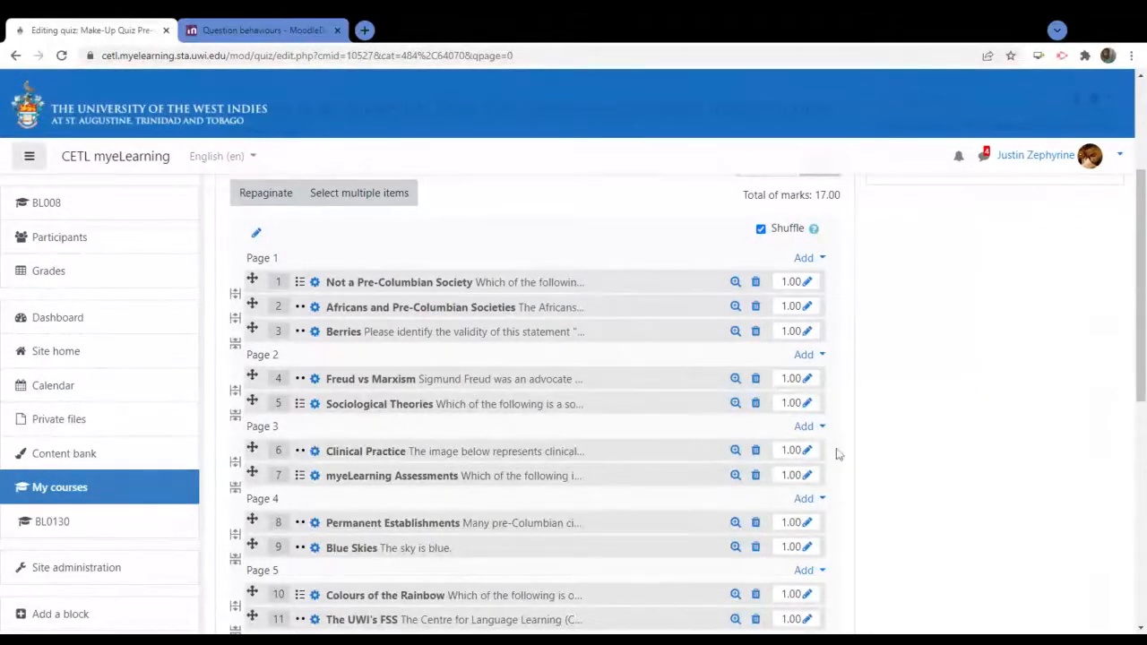
# Scroll to the top of the quiz editor and save the maximum grade of 10.00
pyautogui.scroll(1, 1095, 412)
pyautogui.scroll(4, 1096, 412)
pyautogui.click(819, 379)
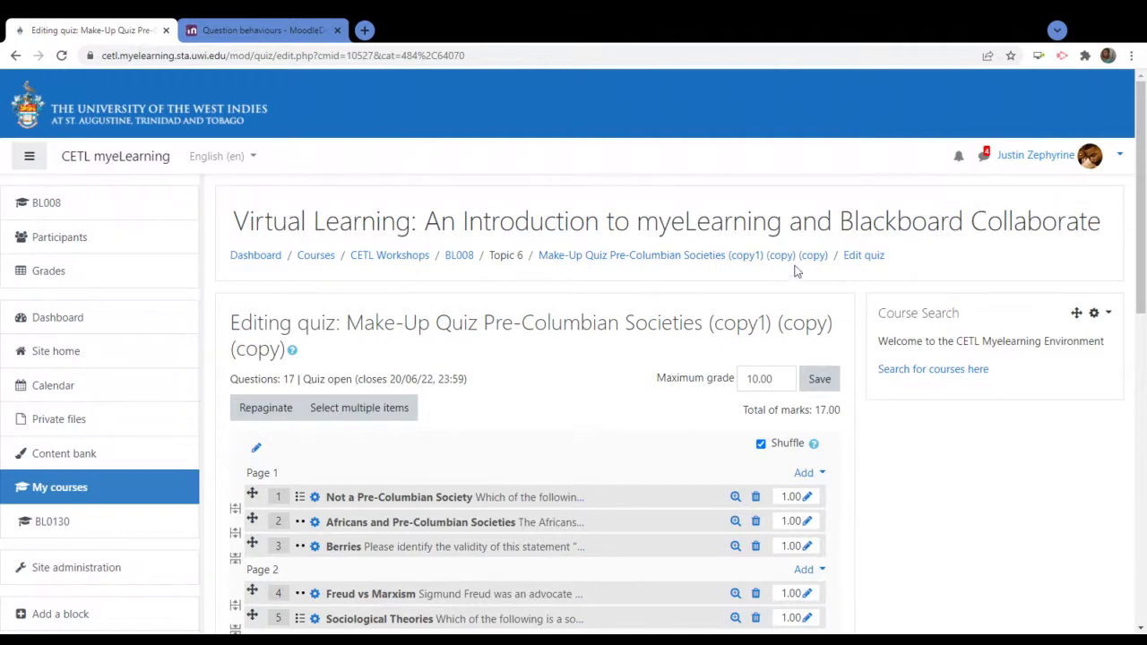
# Return to the Make-Up Quiz overview page and open its gear administration menu
pyautogui.click(742, 258)
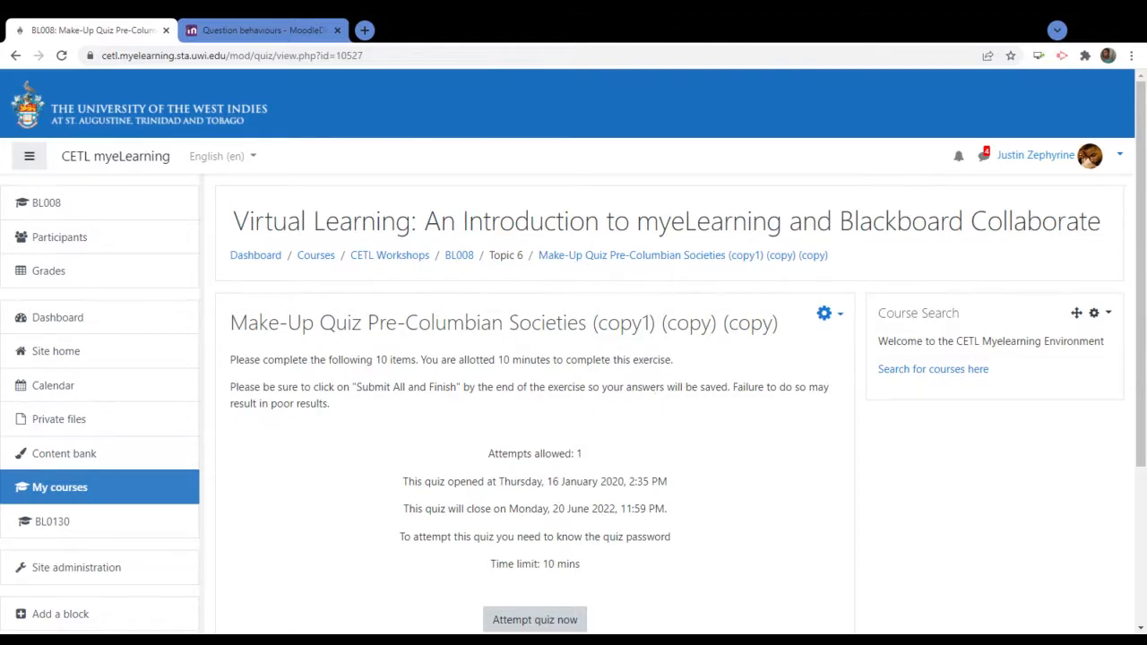
pyautogui.scroll(-2, 791, 336)
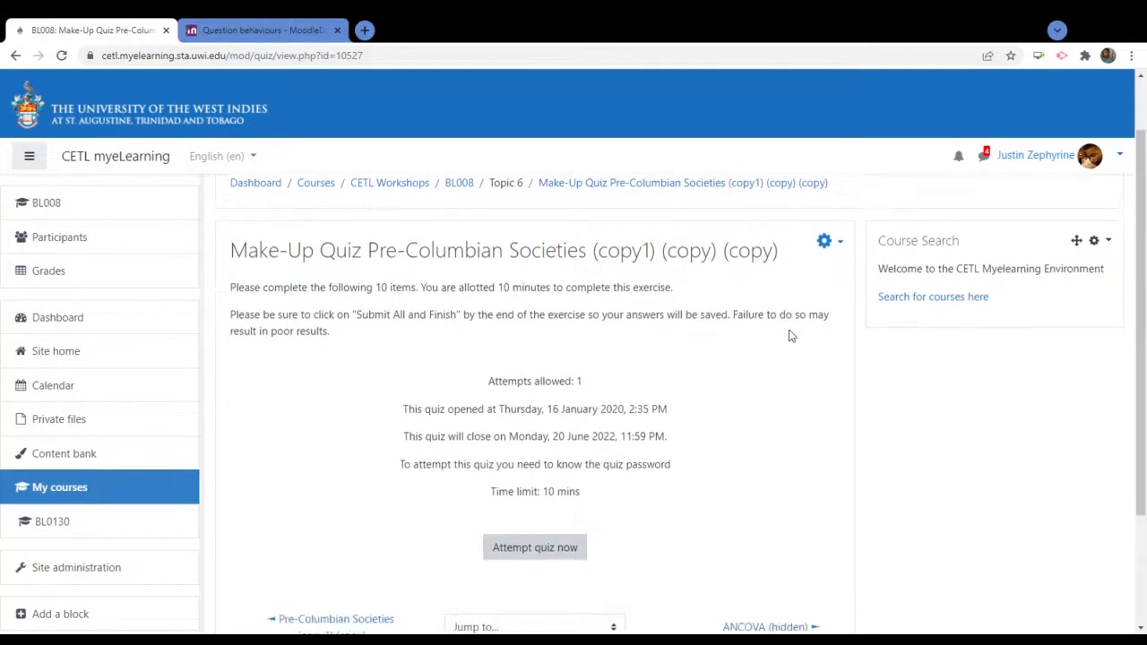
pyautogui.scroll(2, 792, 336)
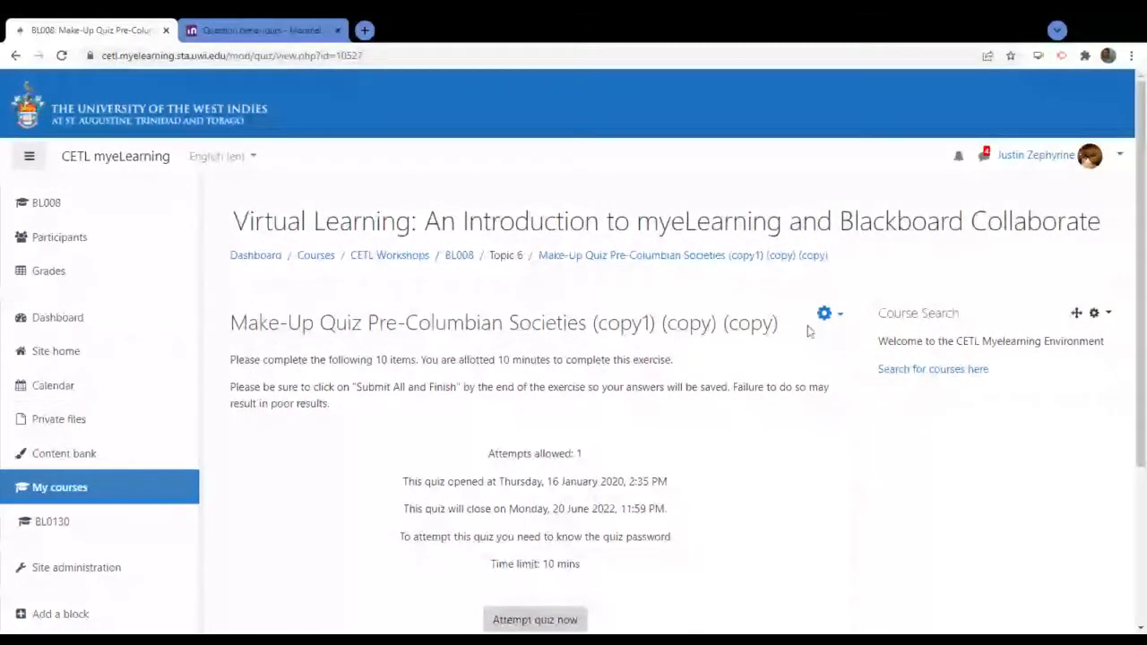
pyautogui.click(826, 314)
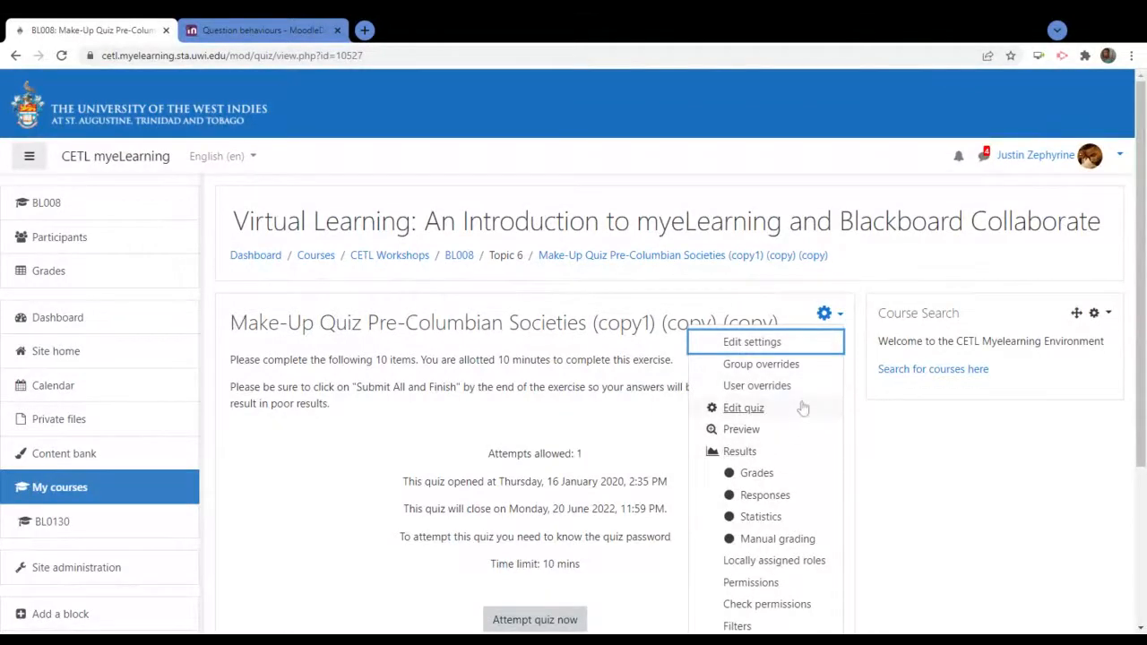
pyautogui.scroll(-3, 803, 408)
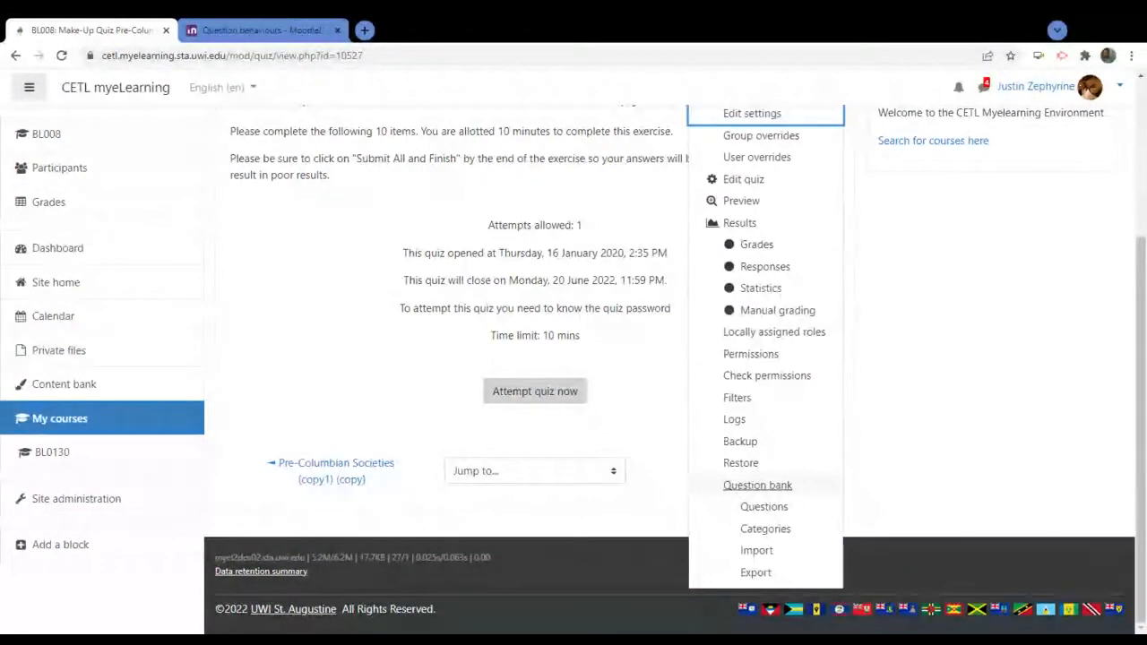
# Open the quiz's question bank and review the 15 questions in Default for BL008
pyautogui.click(743, 487)
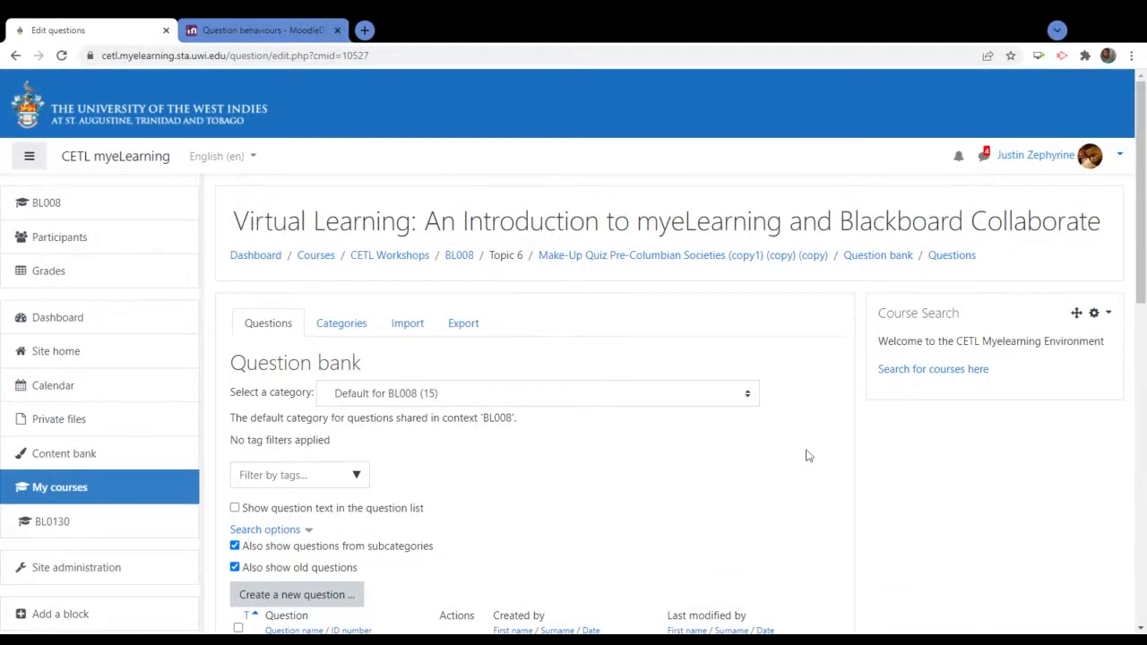
pyautogui.scroll(-2, 807, 455)
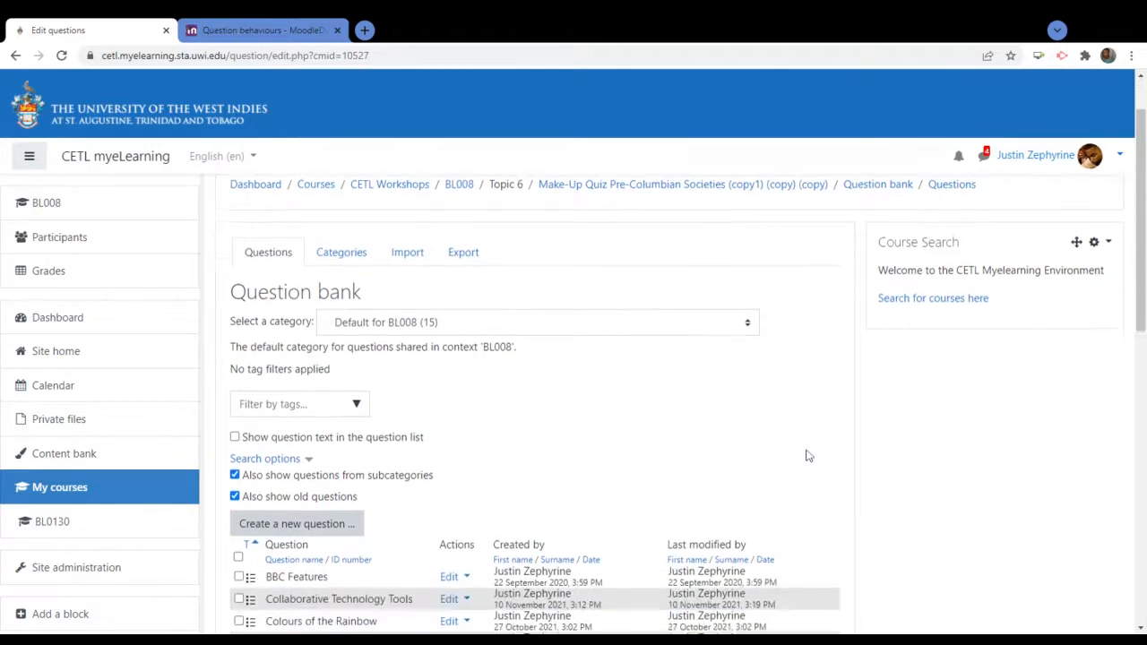
pyautogui.scroll(3, 855, 427)
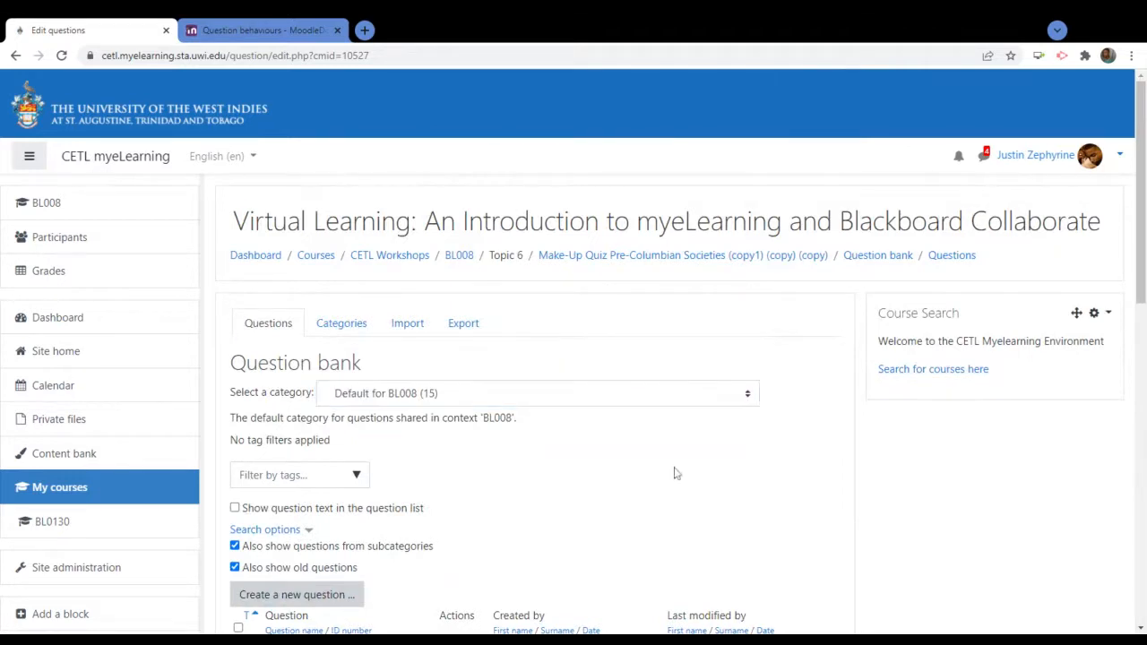
pyautogui.scroll(-2, 724, 443)
pyautogui.scroll(-5, 798, 422)
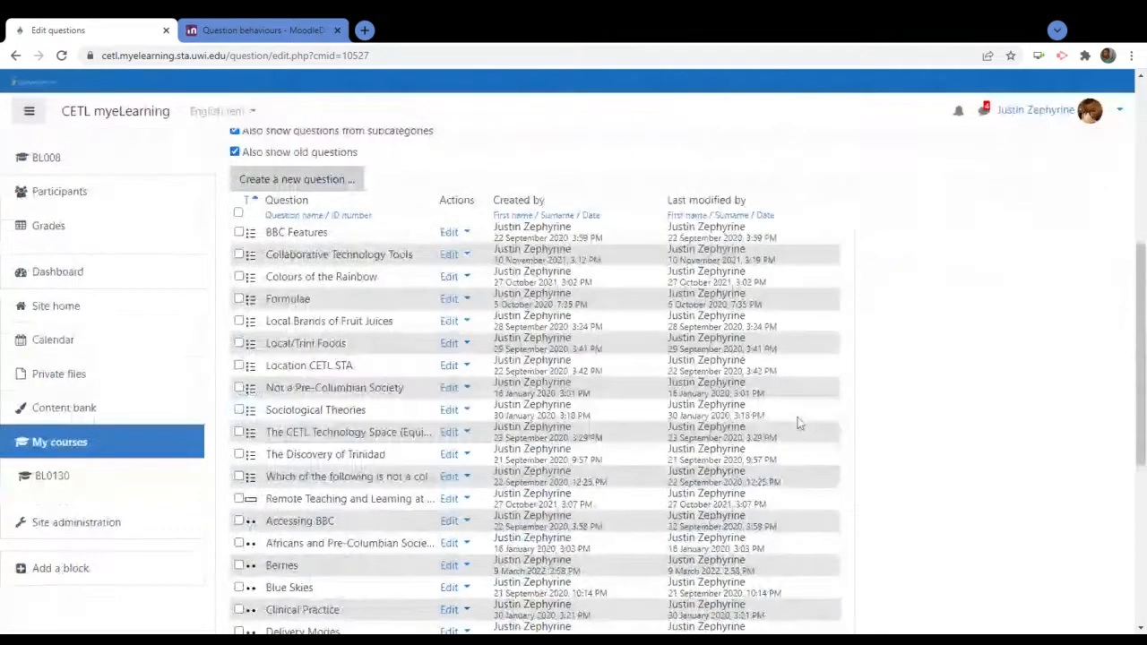
pyautogui.scroll(3, 799, 422)
pyautogui.scroll(-2, 800, 423)
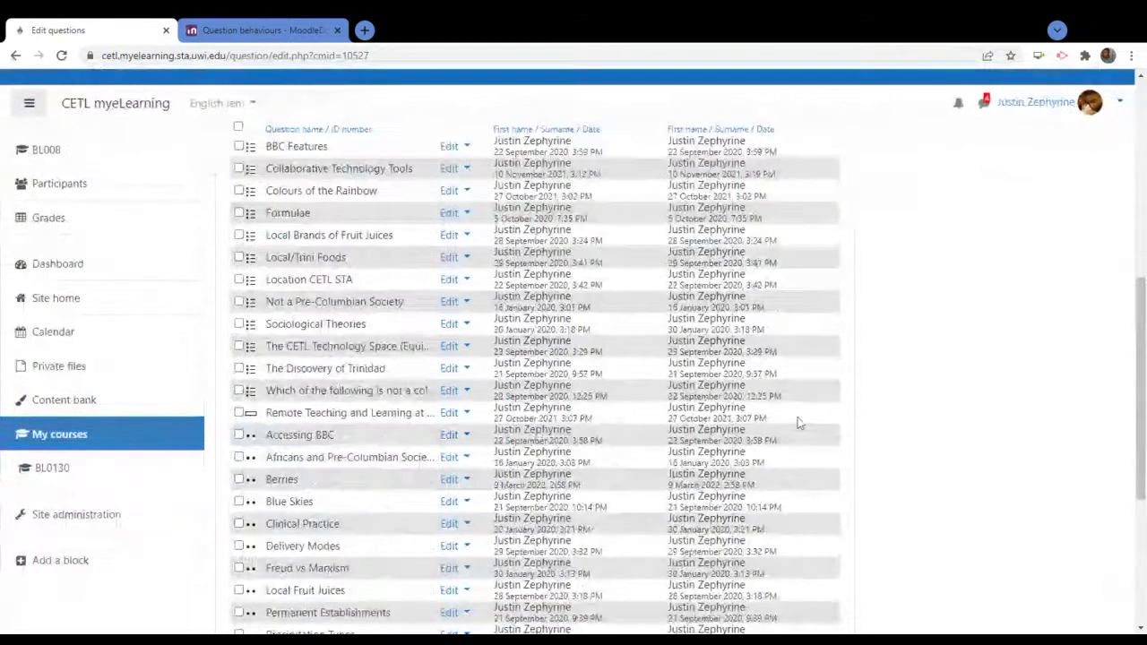
pyautogui.scroll(-4, 800, 423)
pyautogui.scroll(6, 799, 422)
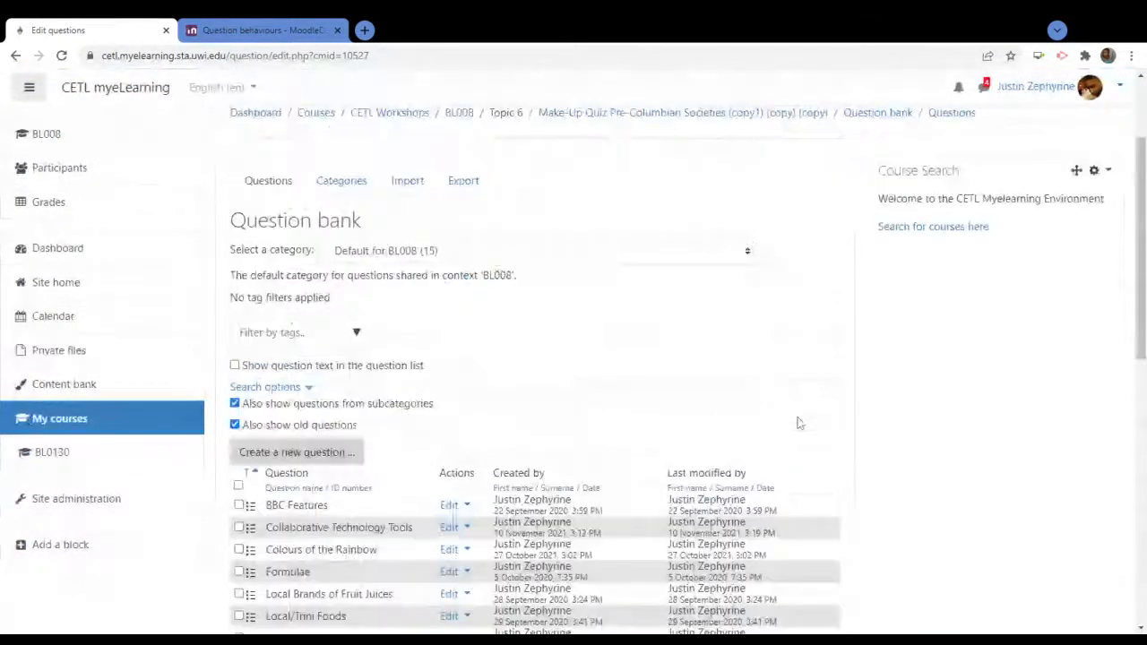
pyautogui.scroll(3, 800, 423)
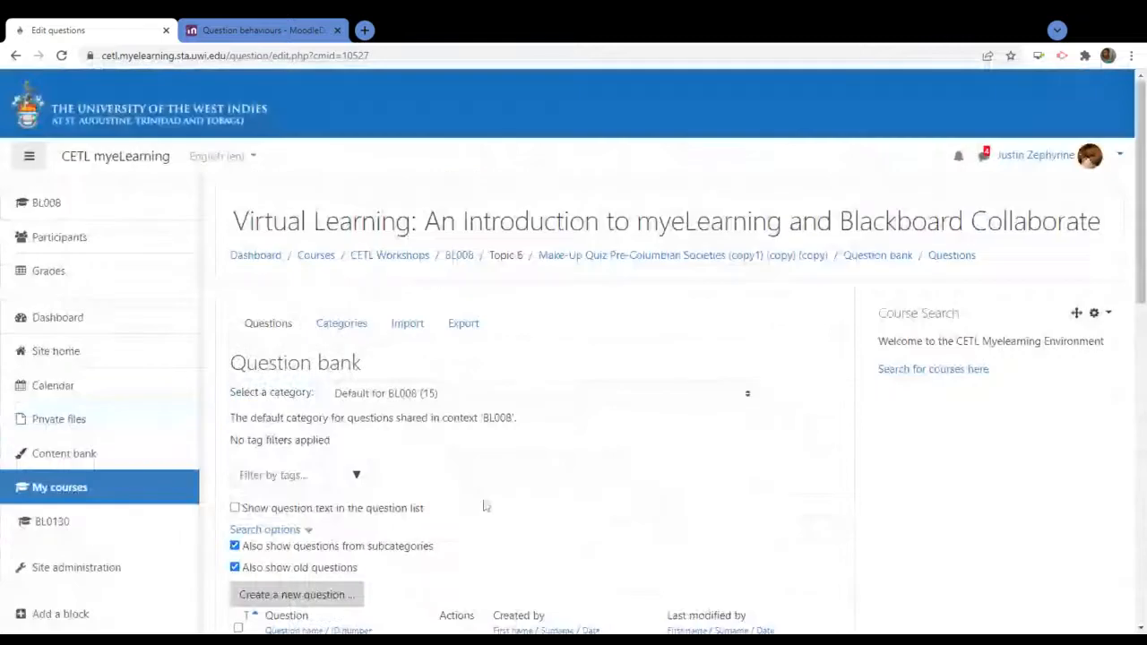
pyautogui.scroll(-3, 540, 484)
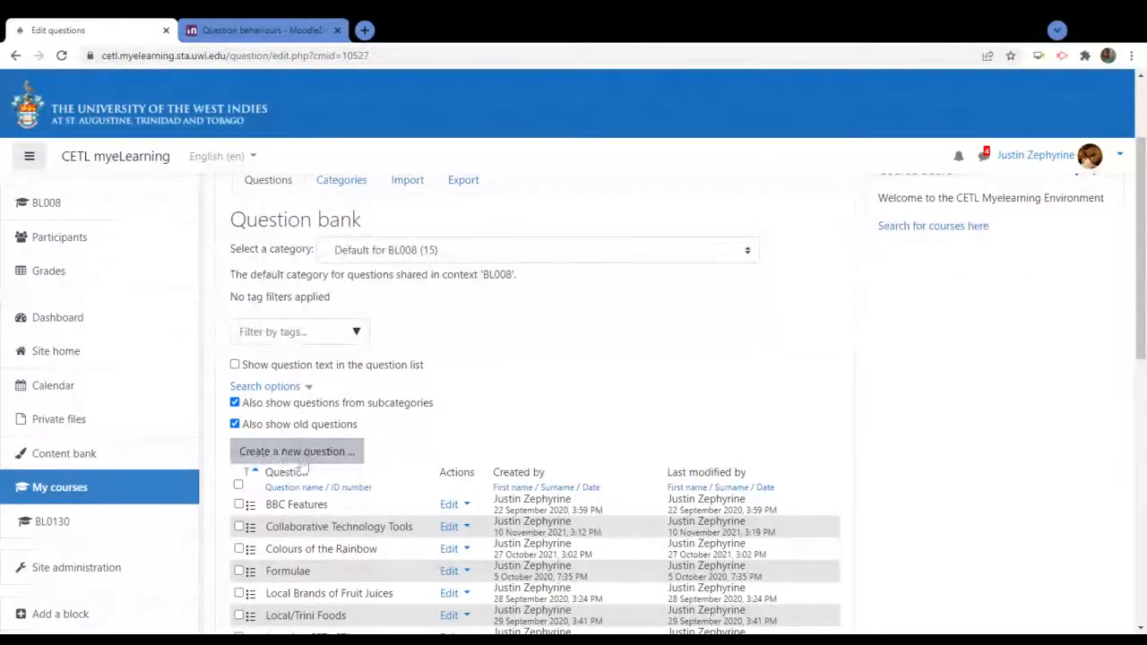
# Create a new True/False question in Default for BL008 and place the cursor in its name field
pyautogui.click(313, 451)
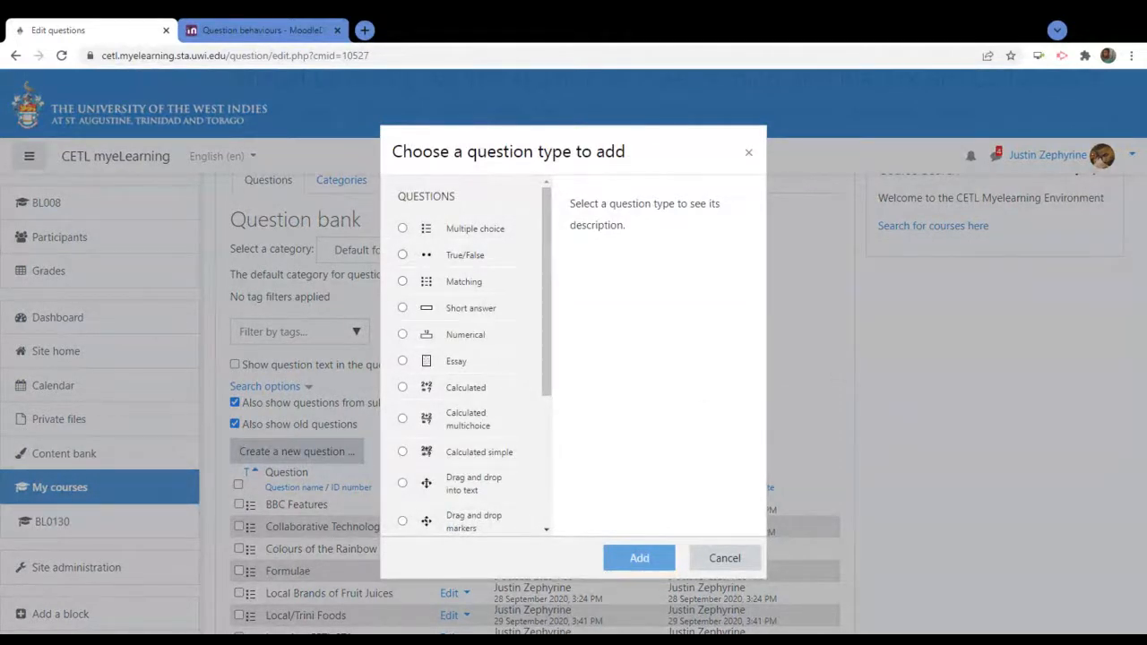
pyautogui.click(466, 258)
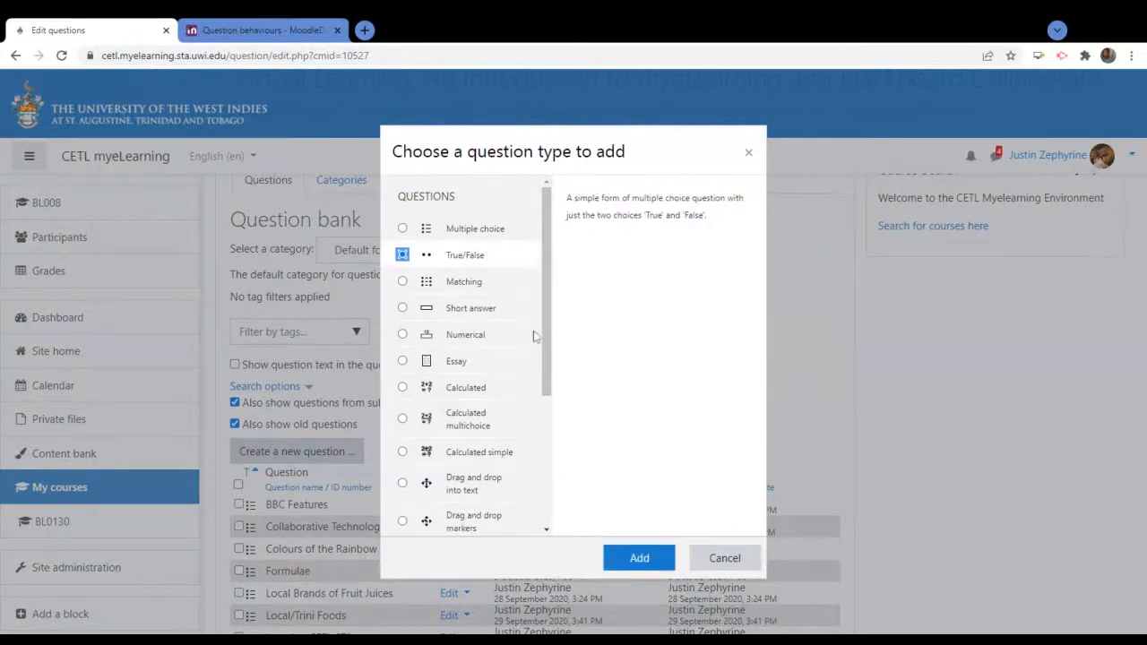
pyautogui.click(638, 560)
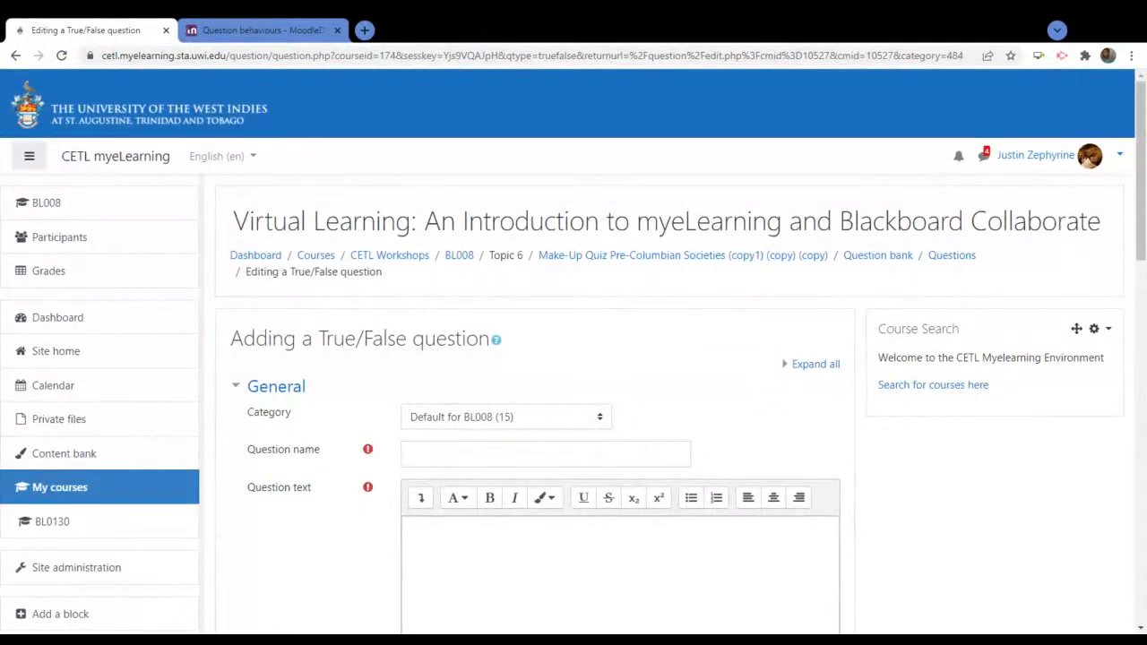
pyautogui.scroll(-3, 332, 474)
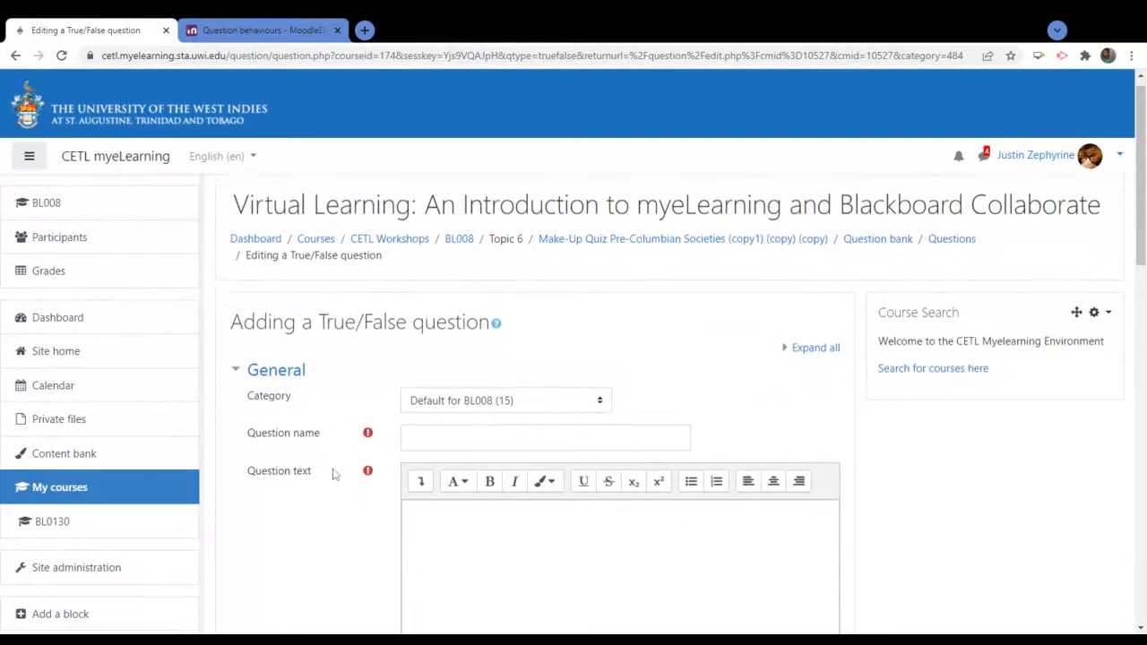
pyautogui.scroll(-8, 333, 474)
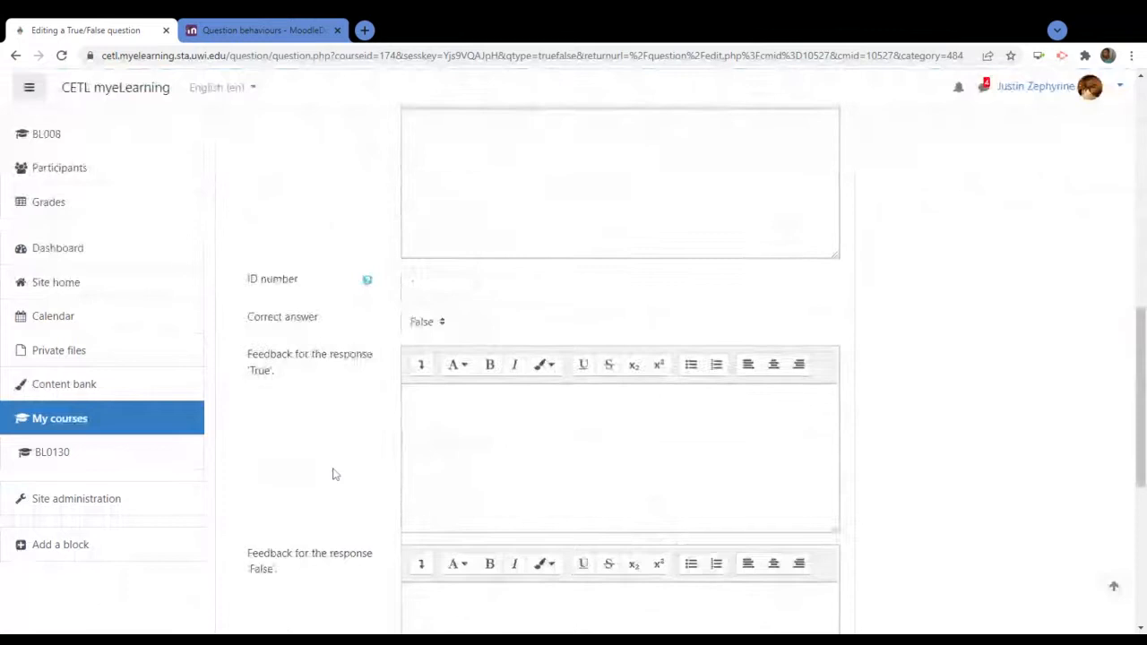
pyautogui.scroll(-3, 333, 474)
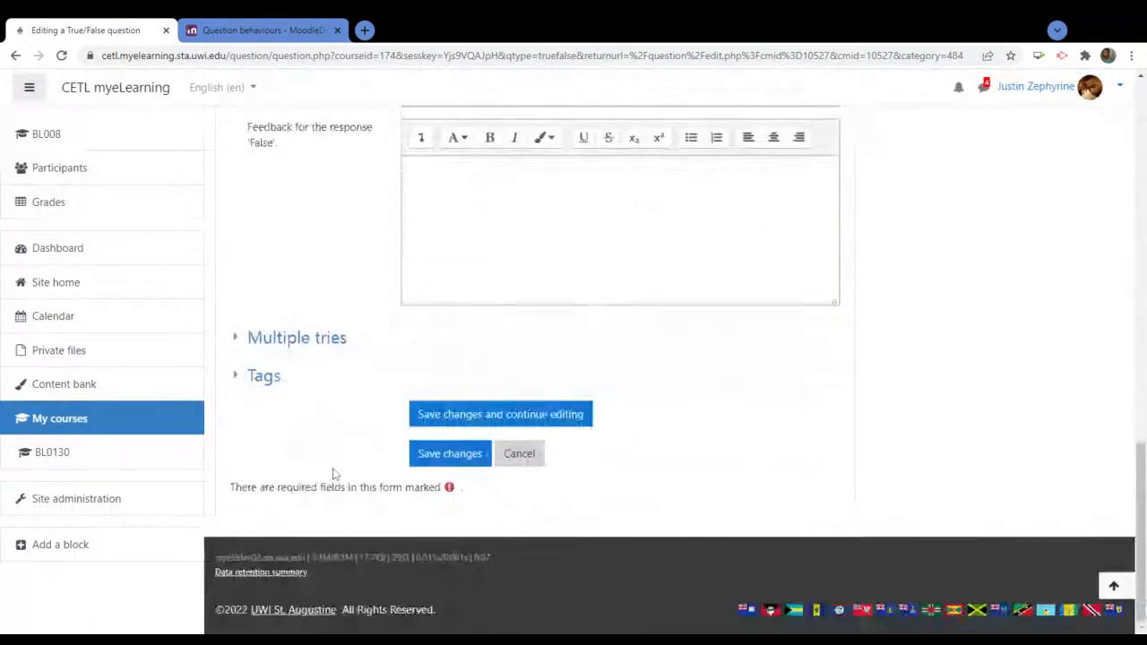
pyautogui.scroll(5, 333, 474)
pyautogui.scroll(10, 333, 474)
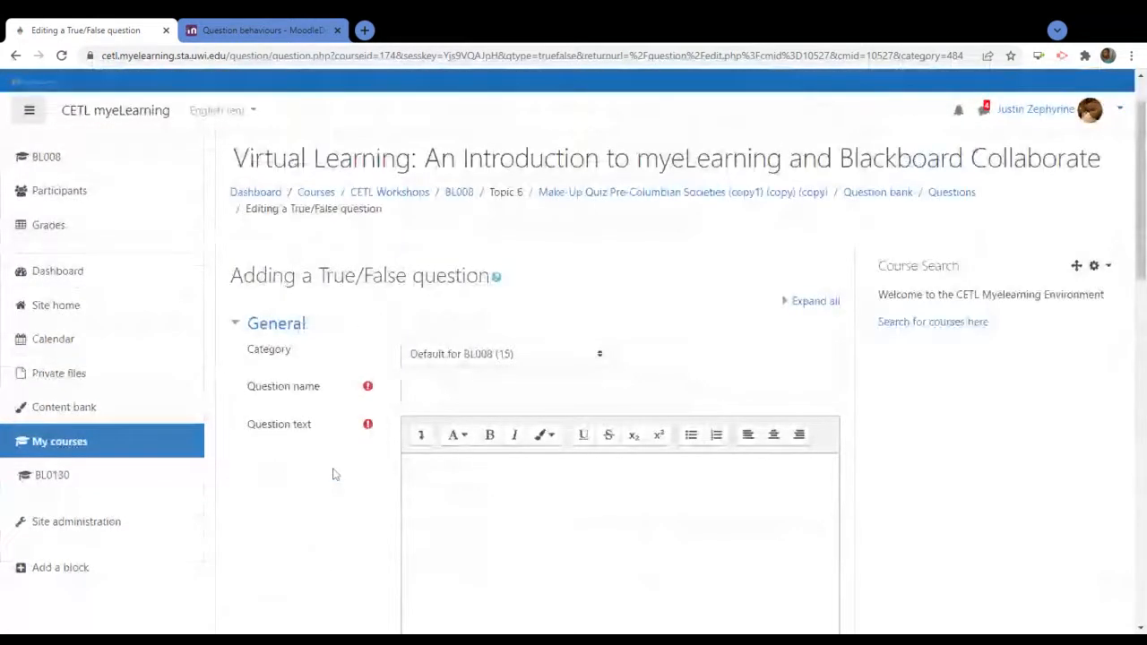
pyautogui.scroll(3, 333, 474)
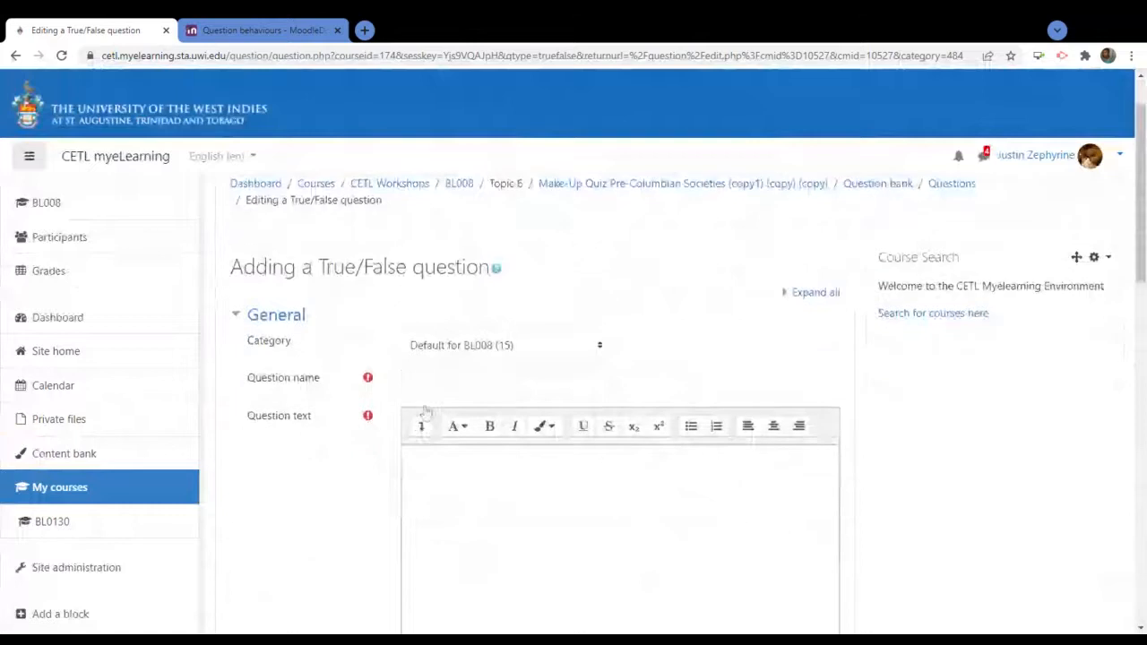
pyautogui.click(422, 383)
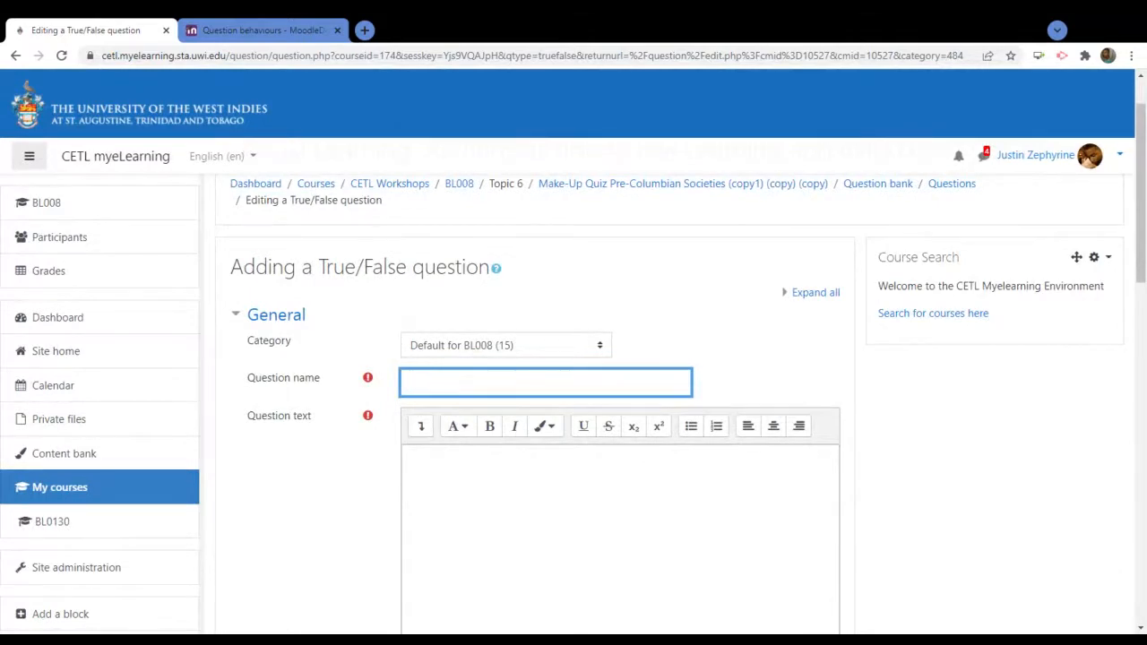
# Name the question 'CETL Staff' and word its text as 'Please verify this statement: …' about the newest CETL Team member
pyautogui.write('CETL Staff')
pyautogui.click(411, 458)
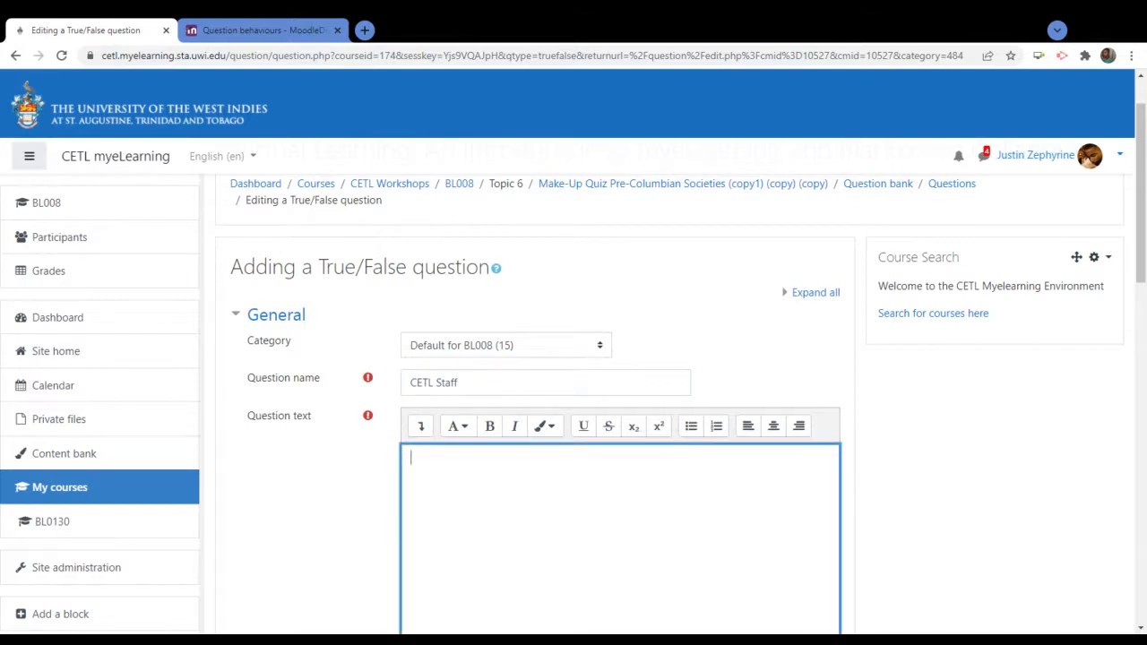
pyautogui.write('What is the name of the m')
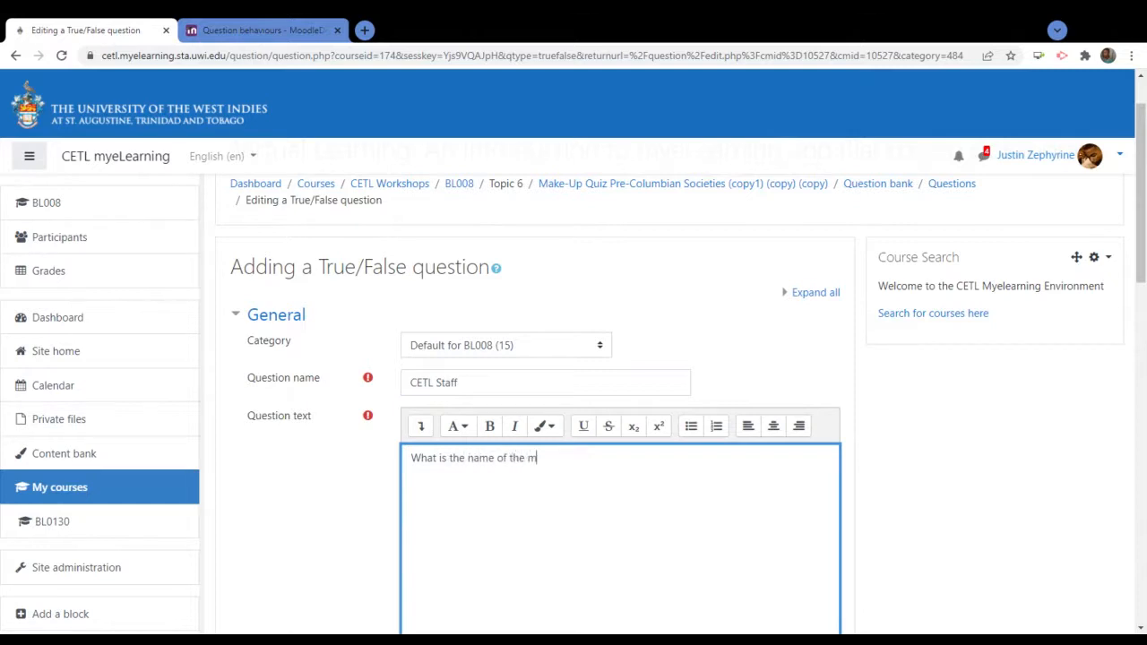
pyautogui.write('ost recent member of the')
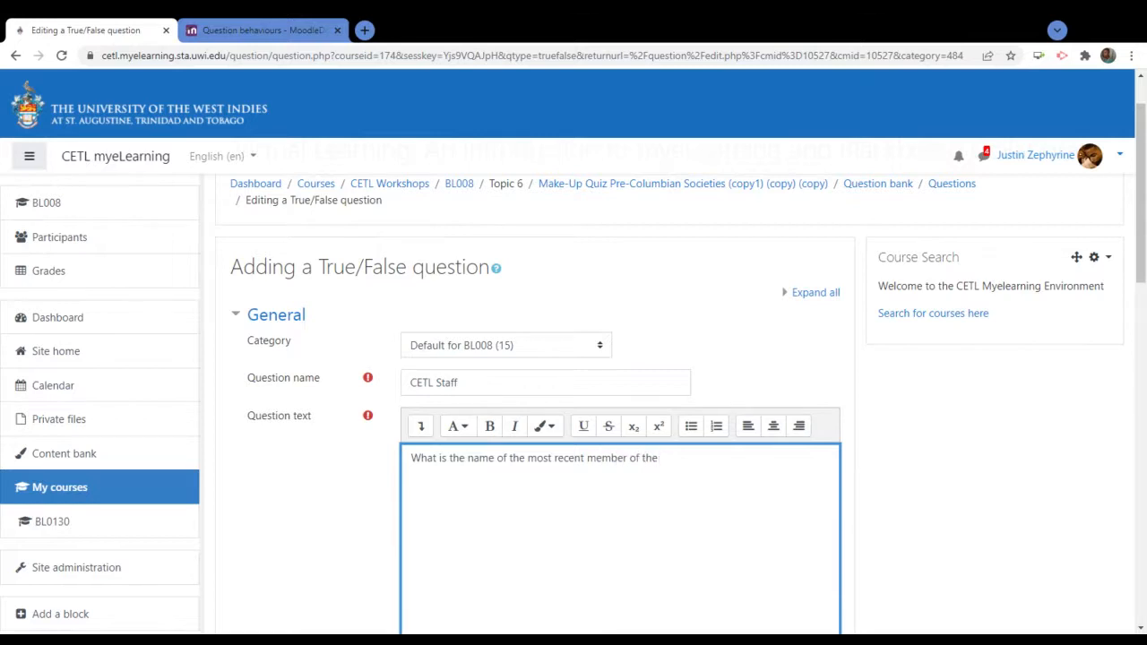
pyautogui.write(' CETL Team?')
pyautogui.scroll(-3, 375, 494)
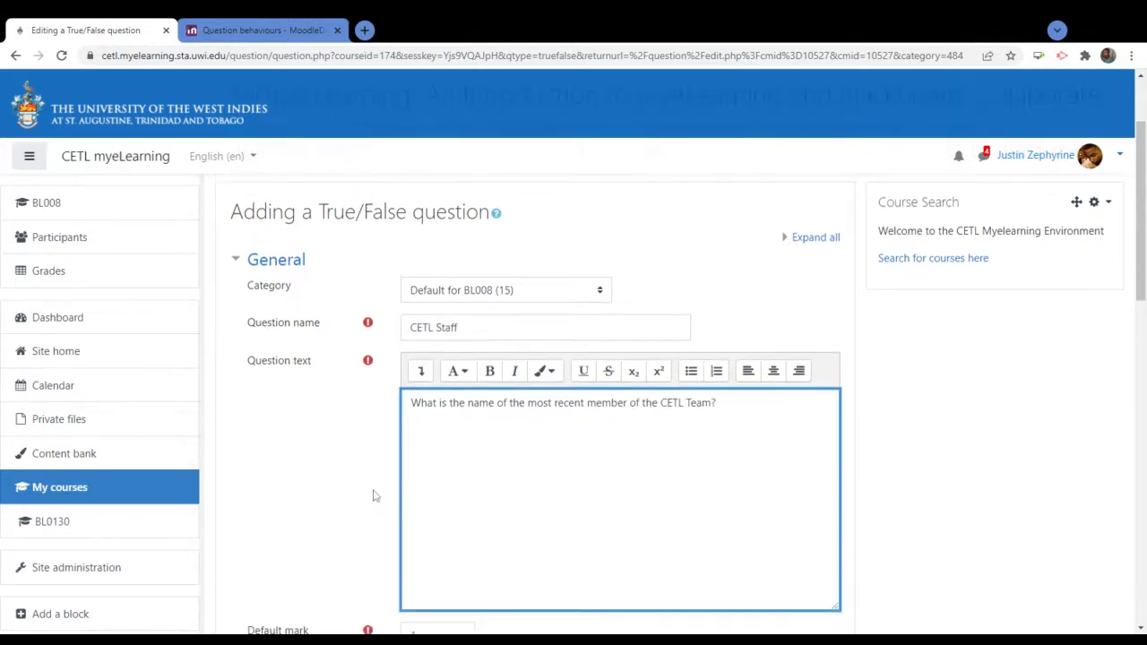
pyautogui.scroll(-1, 375, 494)
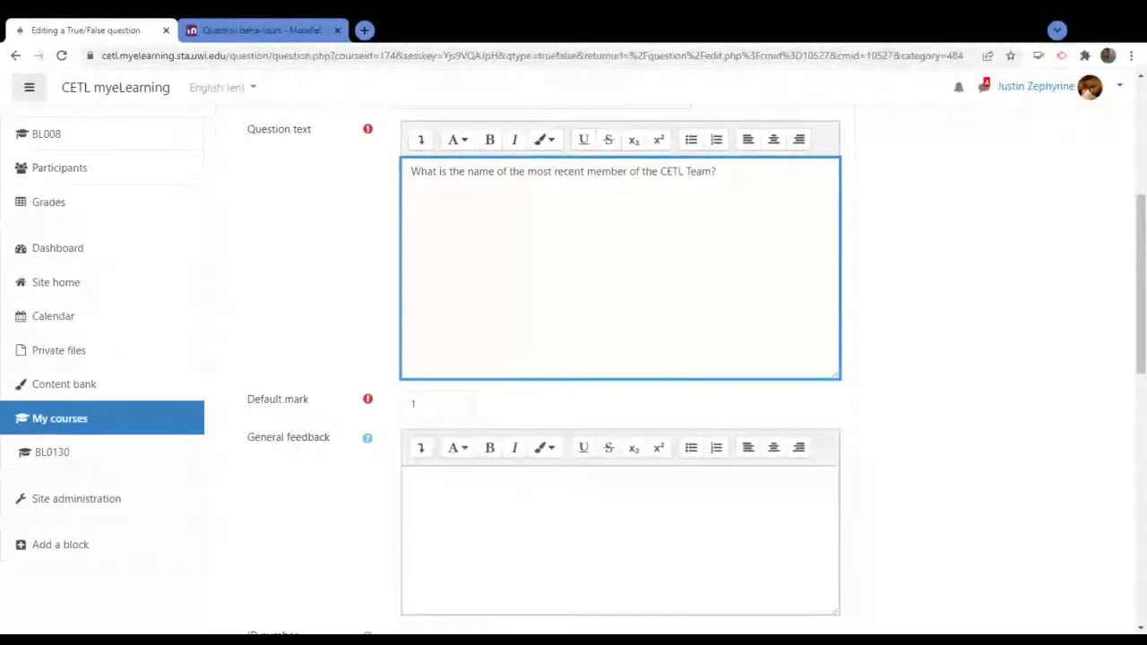
pyautogui.moveTo(420, 171); pyautogui.dragTo(374, 187)
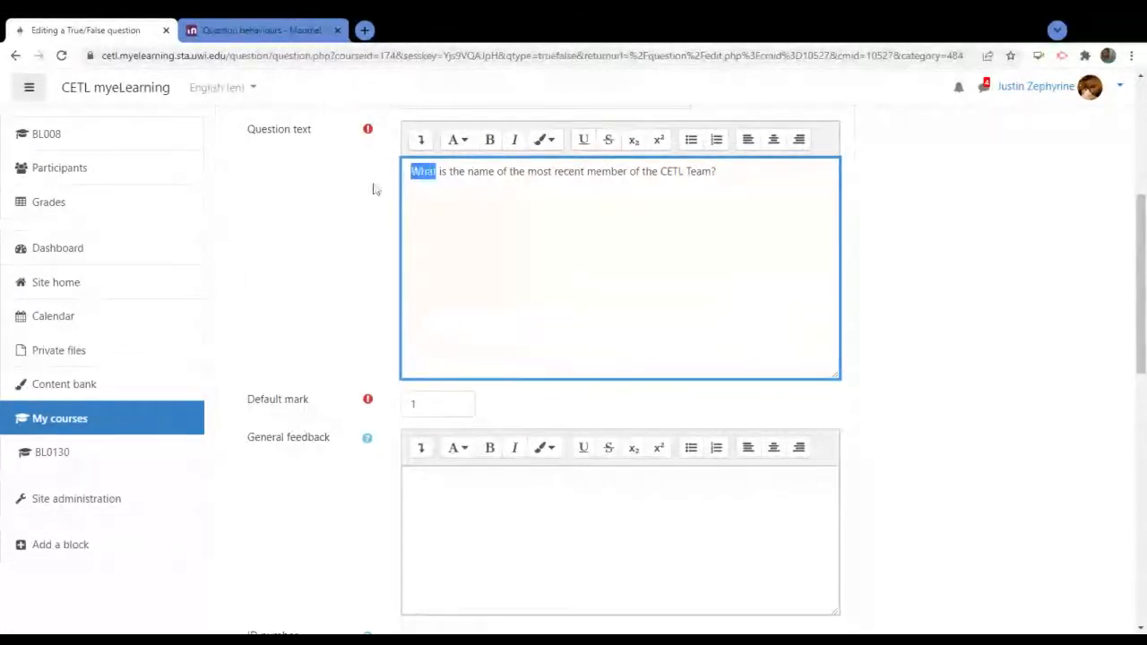
pyautogui.write('Javed M')
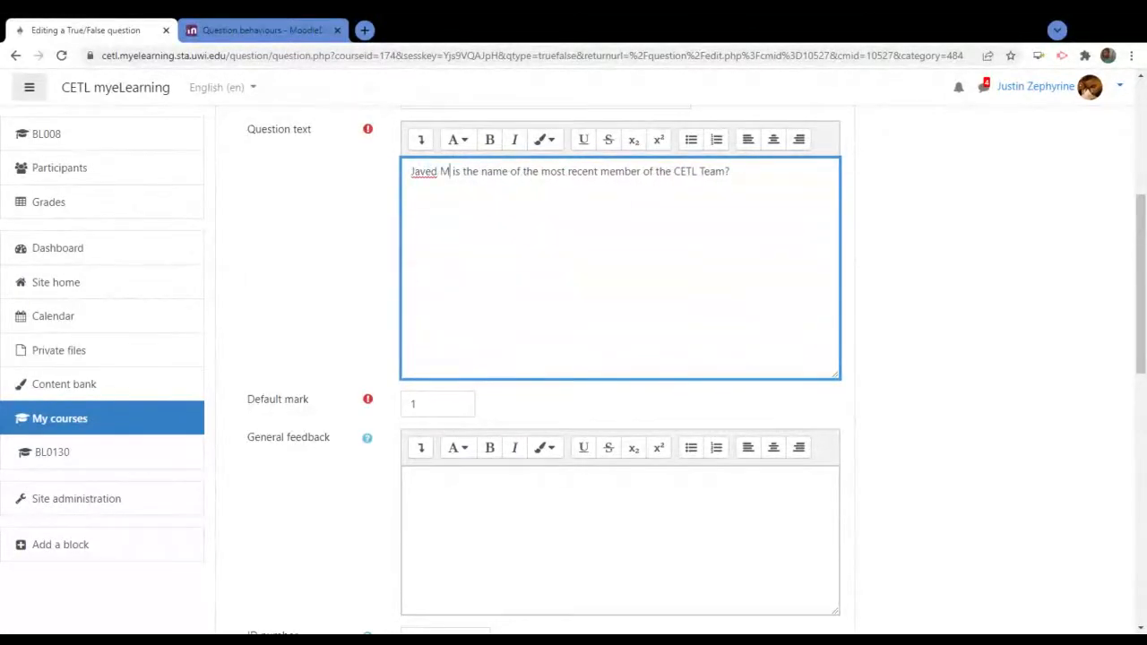
pyautogui.write('.')
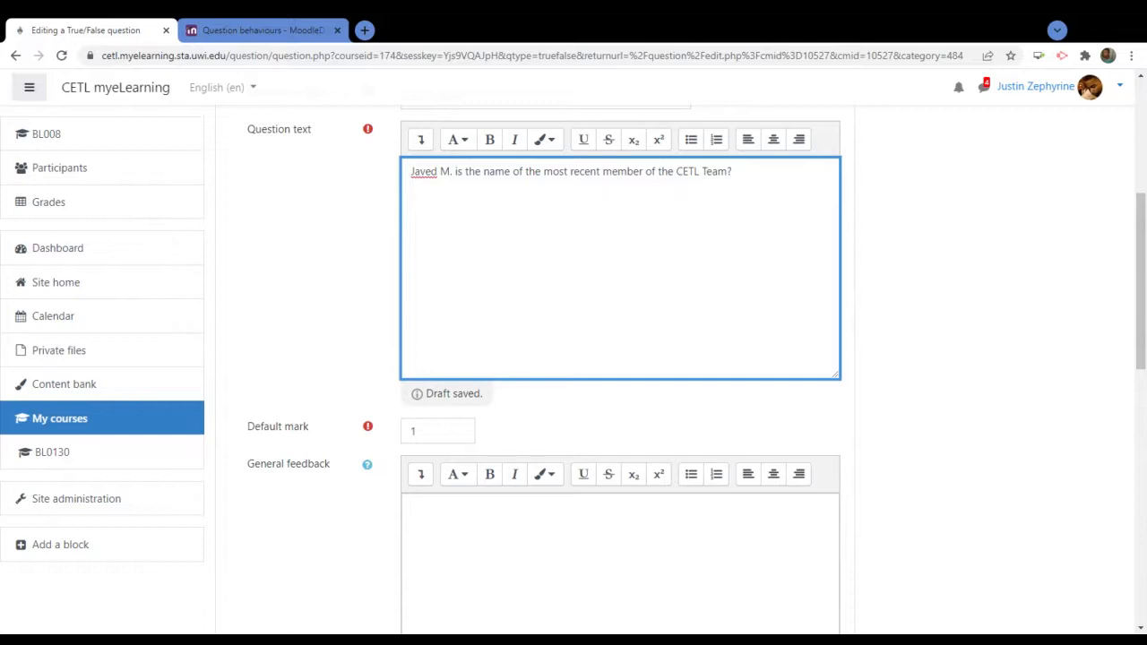
pyautogui.write('Please ')
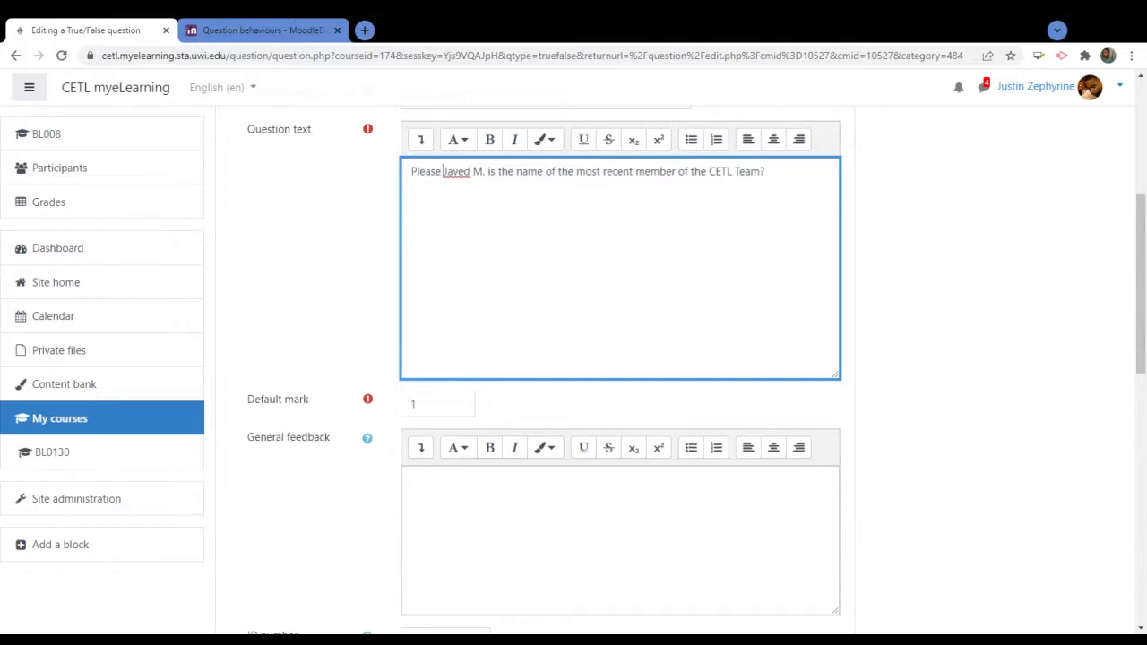
pyautogui.write('verify th')
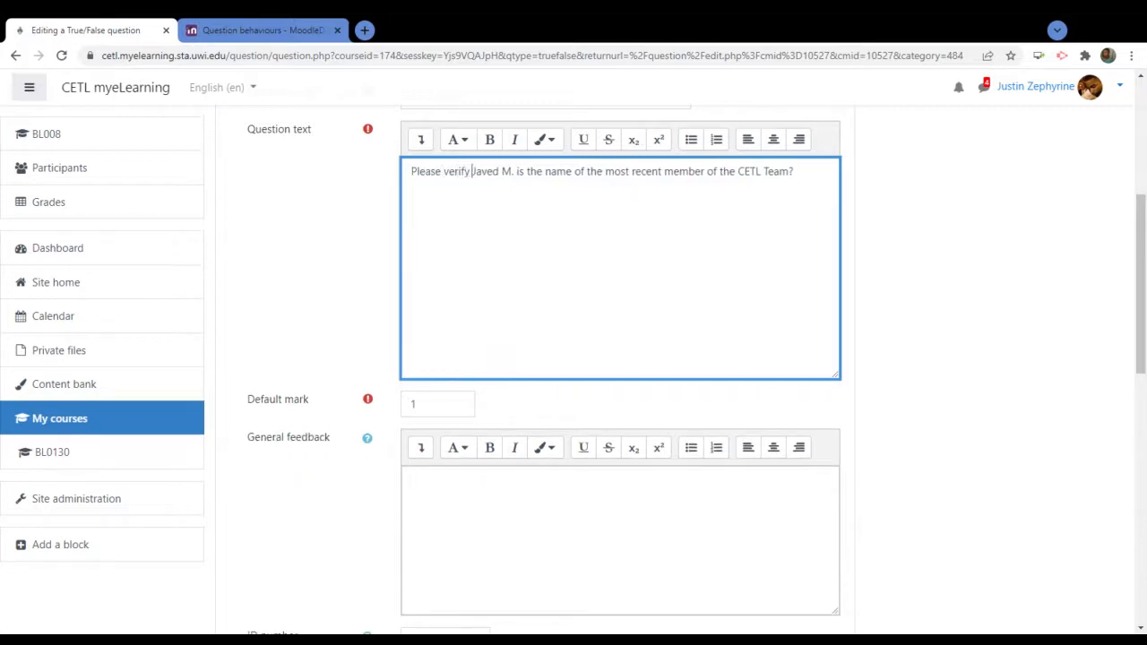
pyautogui.write('is statement')
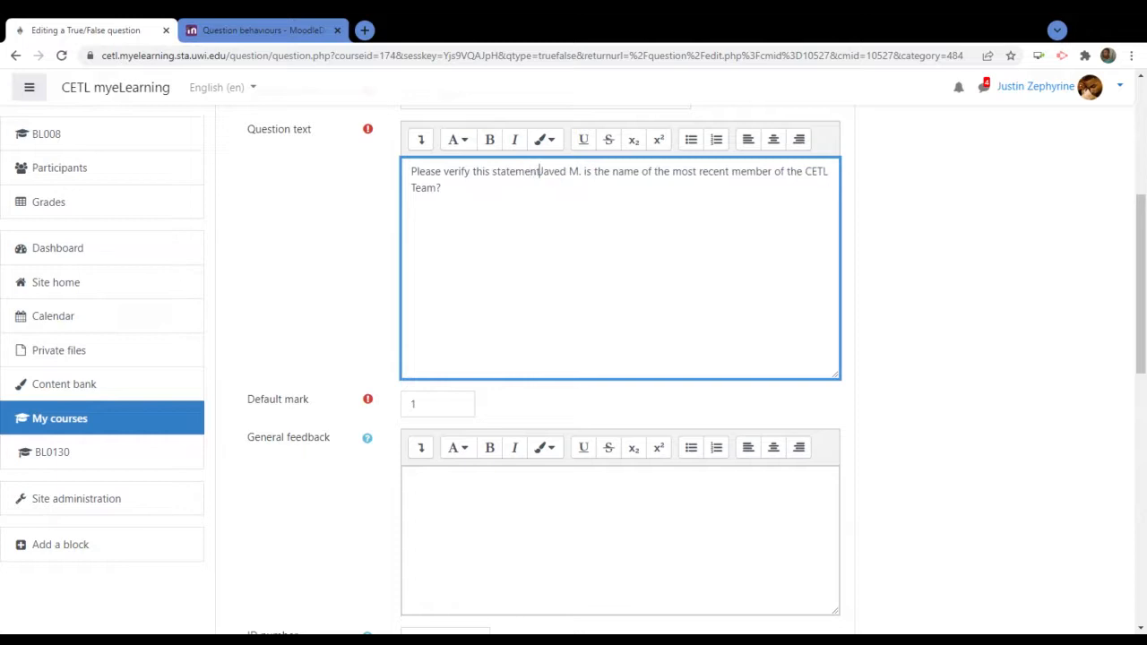
pyautogui.write(': ')
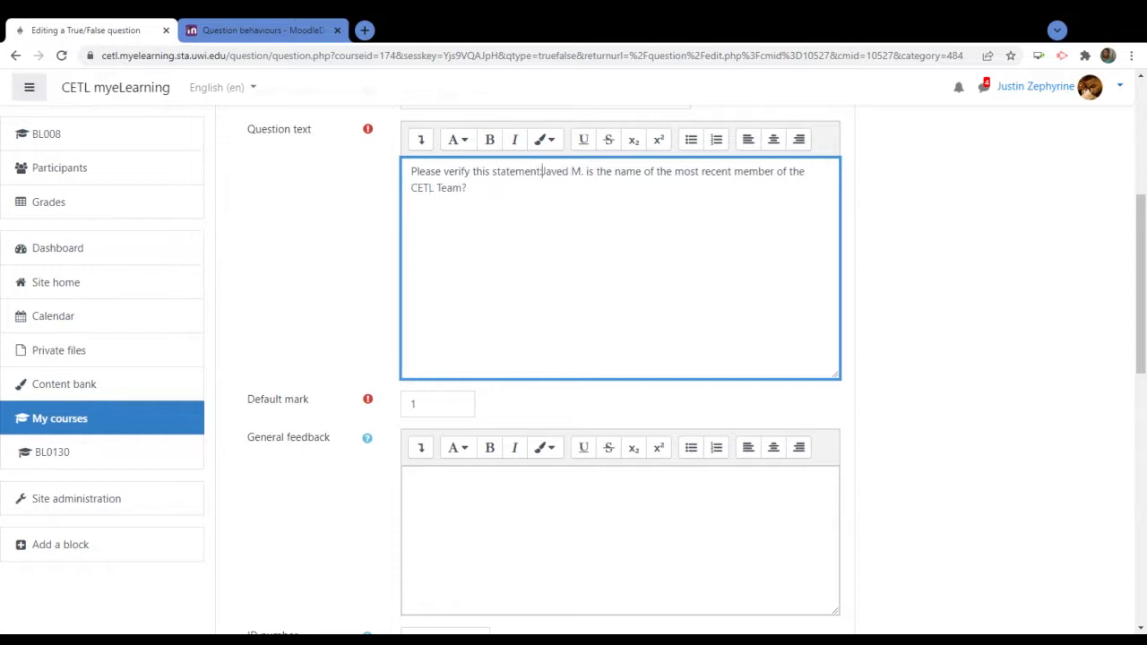
pyautogui.write('"')
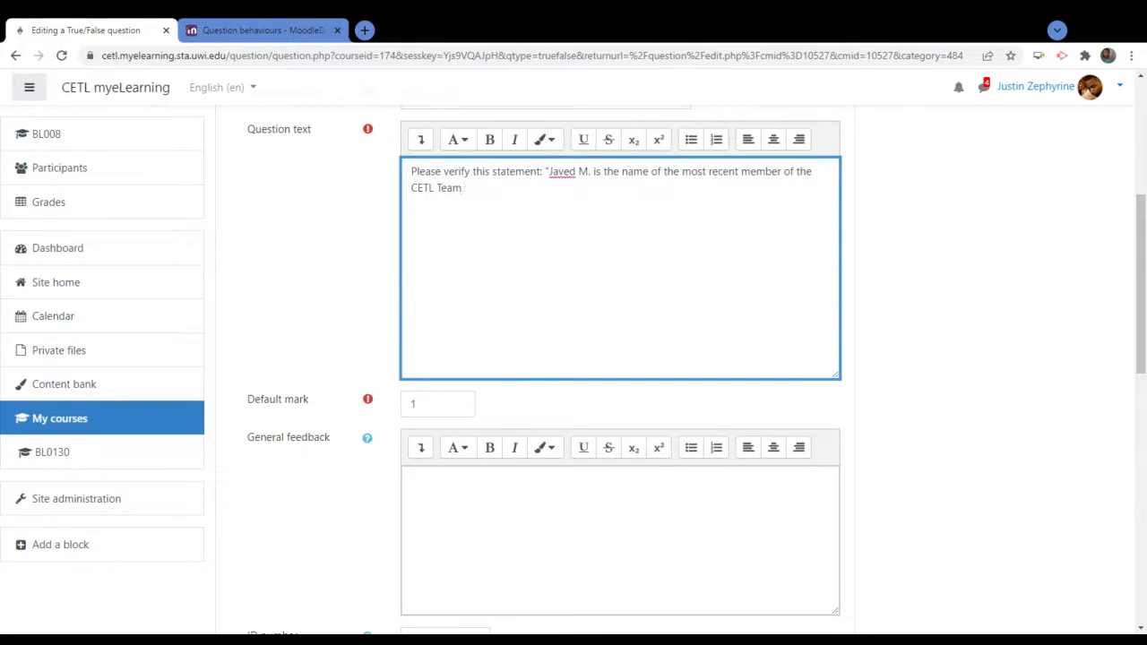
# Set the correct answer to True and save the question
pyautogui.scroll(-3, 372, 292)
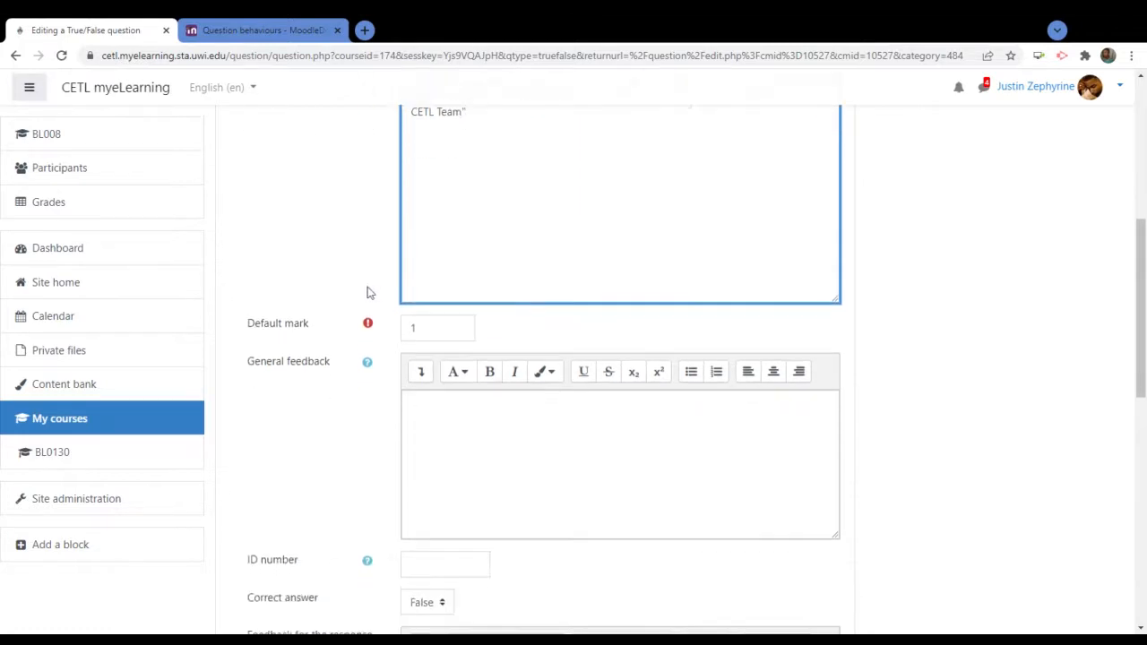
pyautogui.click(424, 394)
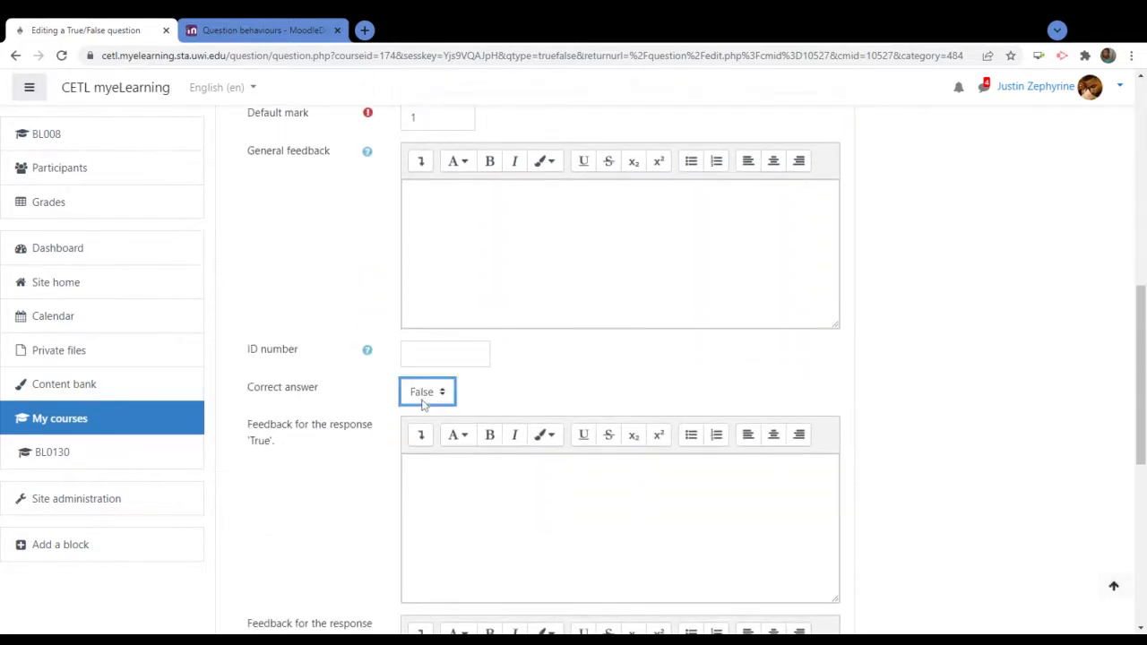
pyautogui.click(329, 487)
pyautogui.scroll(-5, 330, 486)
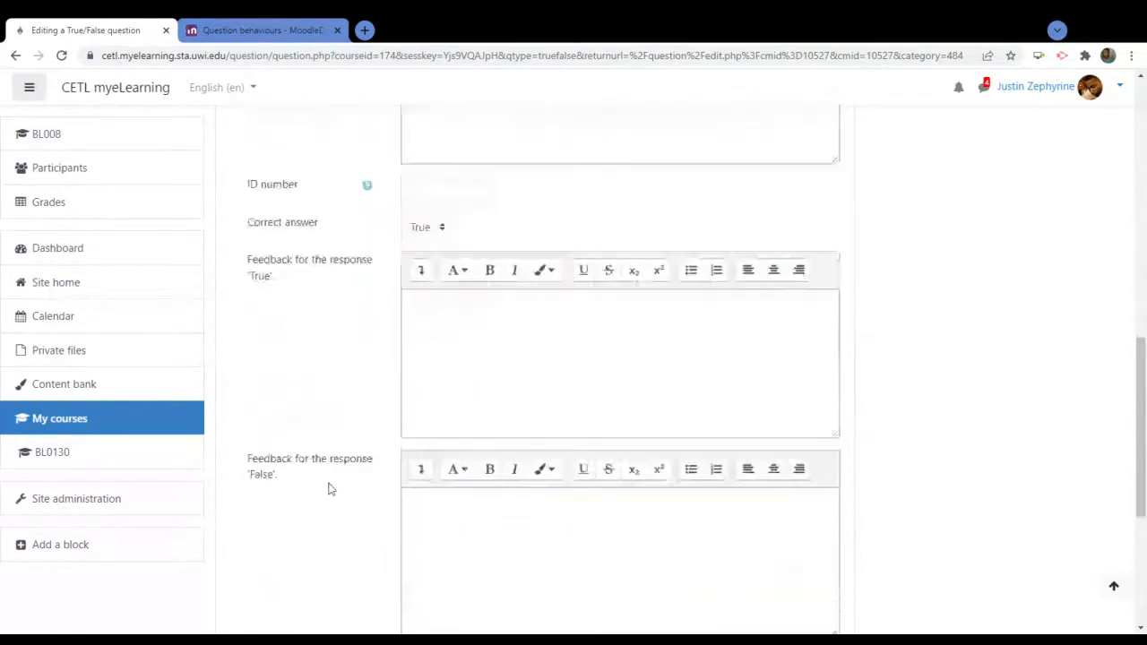
pyautogui.click(463, 461)
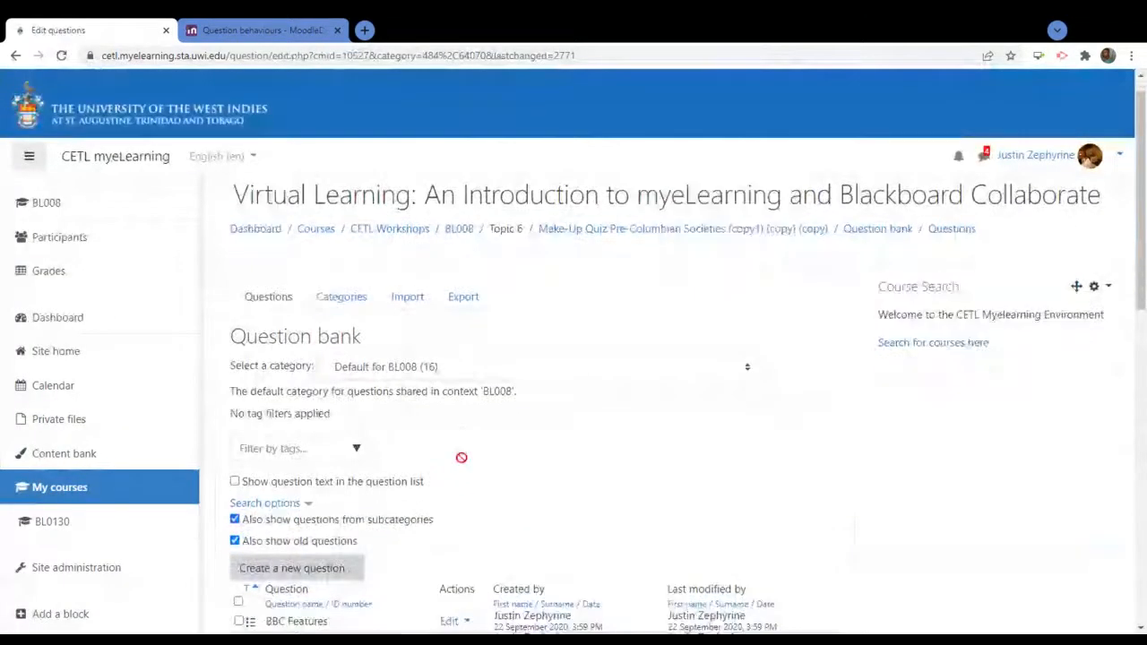
pyautogui.scroll(-2, 584, 430)
pyautogui.scroll(-3, 584, 430)
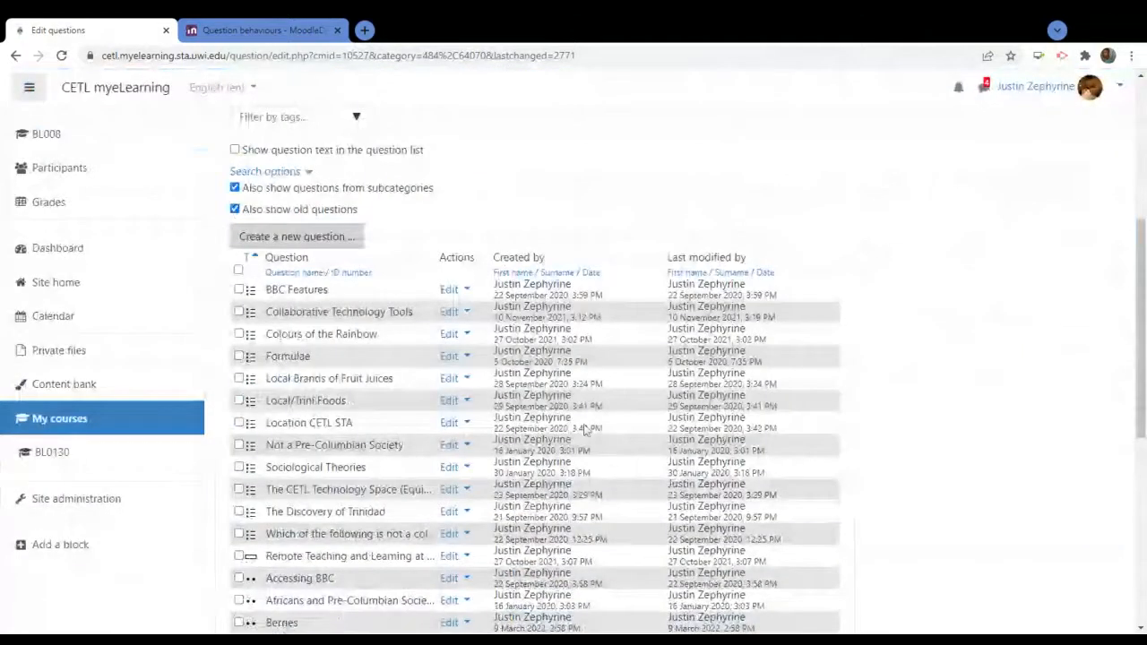
pyautogui.scroll(-3, 583, 430)
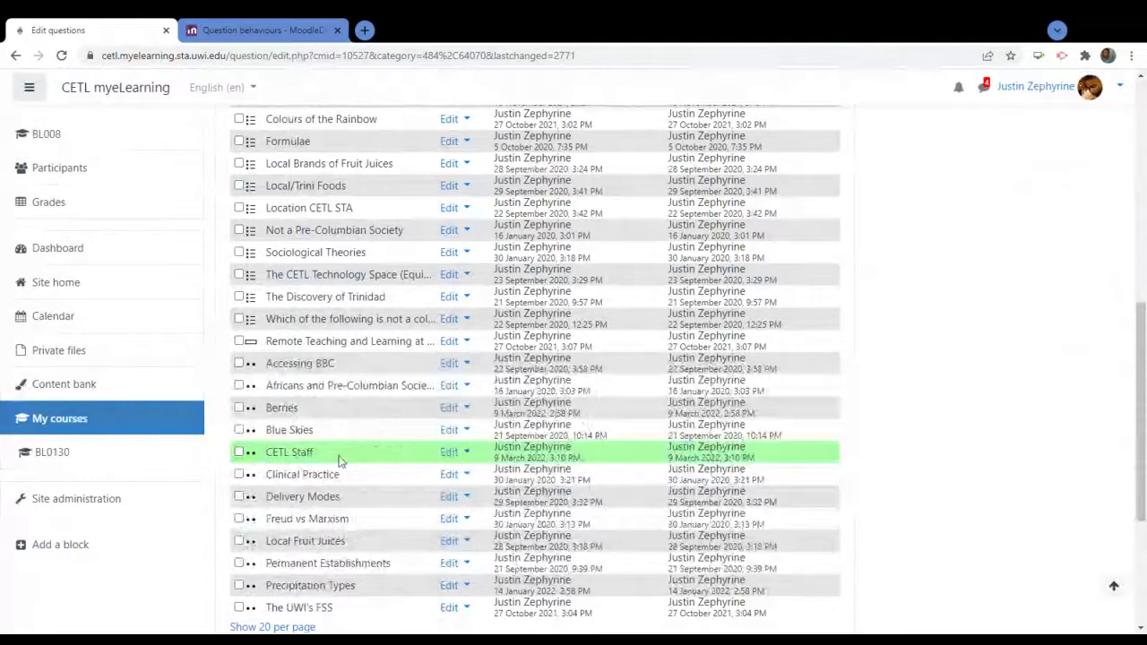
pyautogui.scroll(-2, 379, 458)
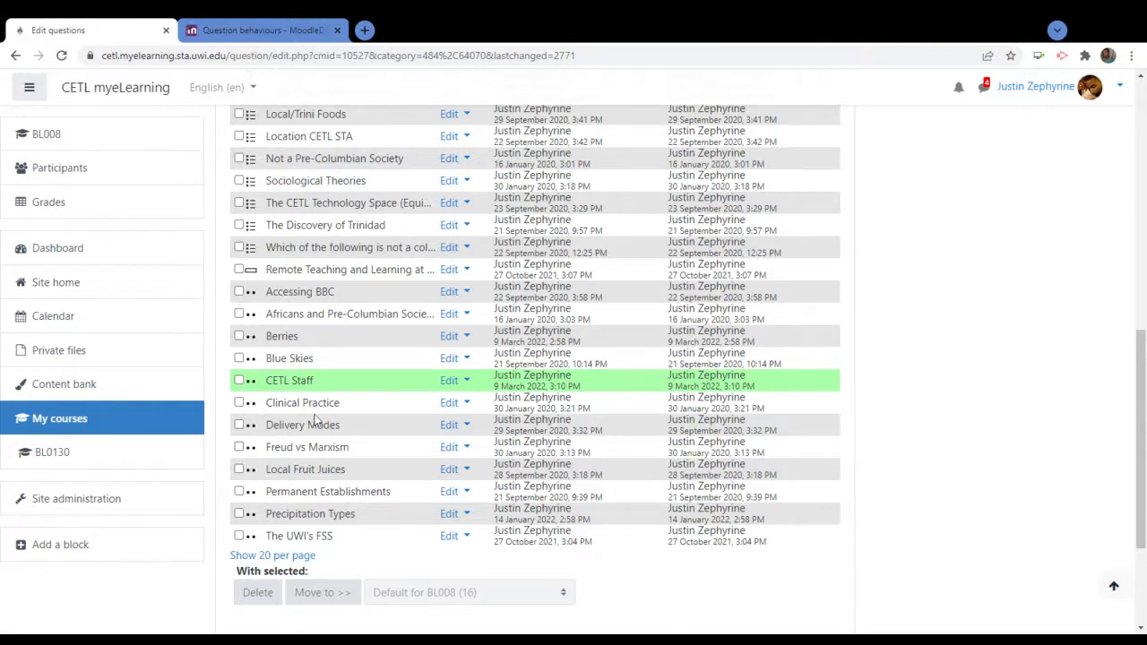
pyautogui.scroll(3, 318, 421)
pyautogui.scroll(3, 594, 343)
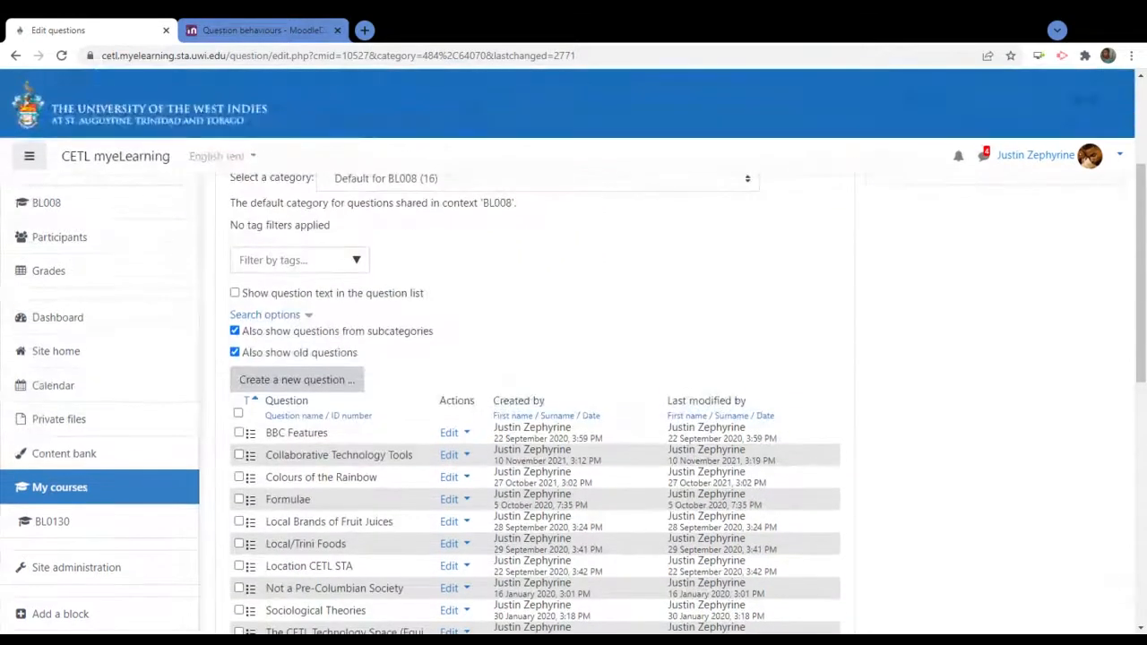
pyautogui.scroll(-3, 594, 343)
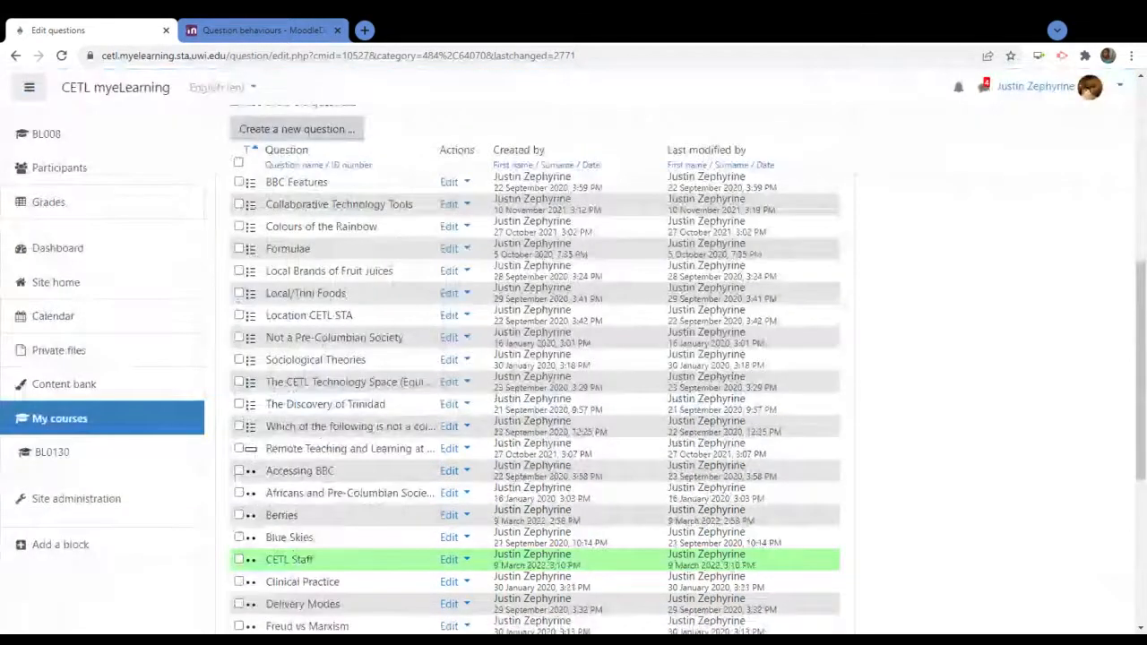
pyautogui.scroll(-2, 535, 369)
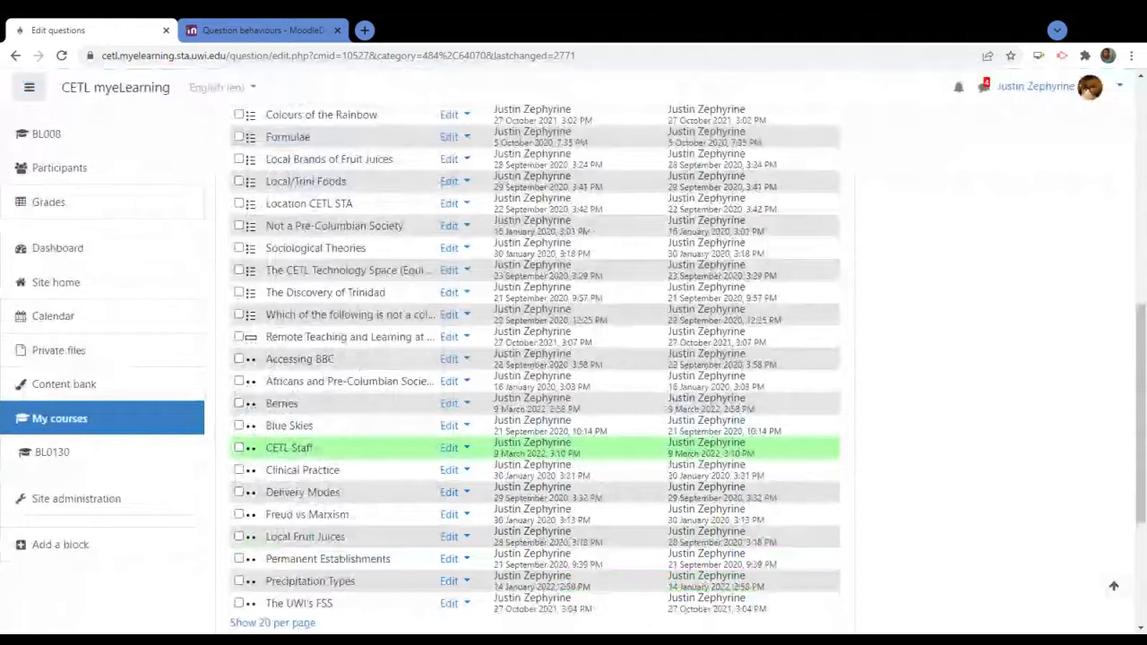
pyautogui.scroll(-1, 328, 445)
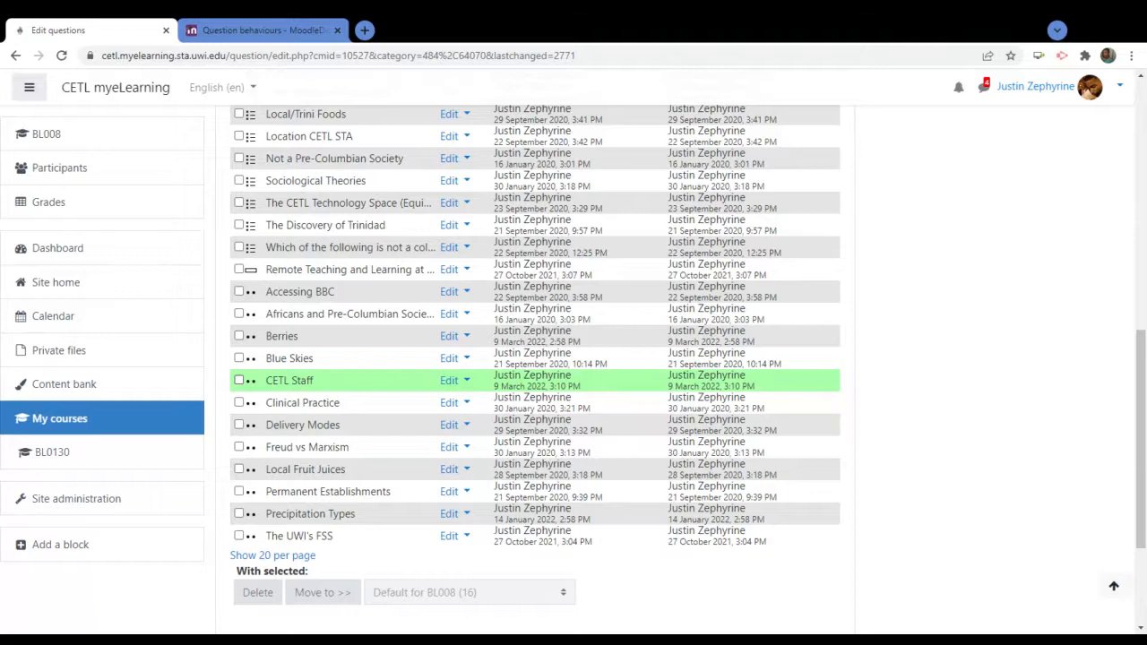
pyautogui.scroll(3, 337, 389)
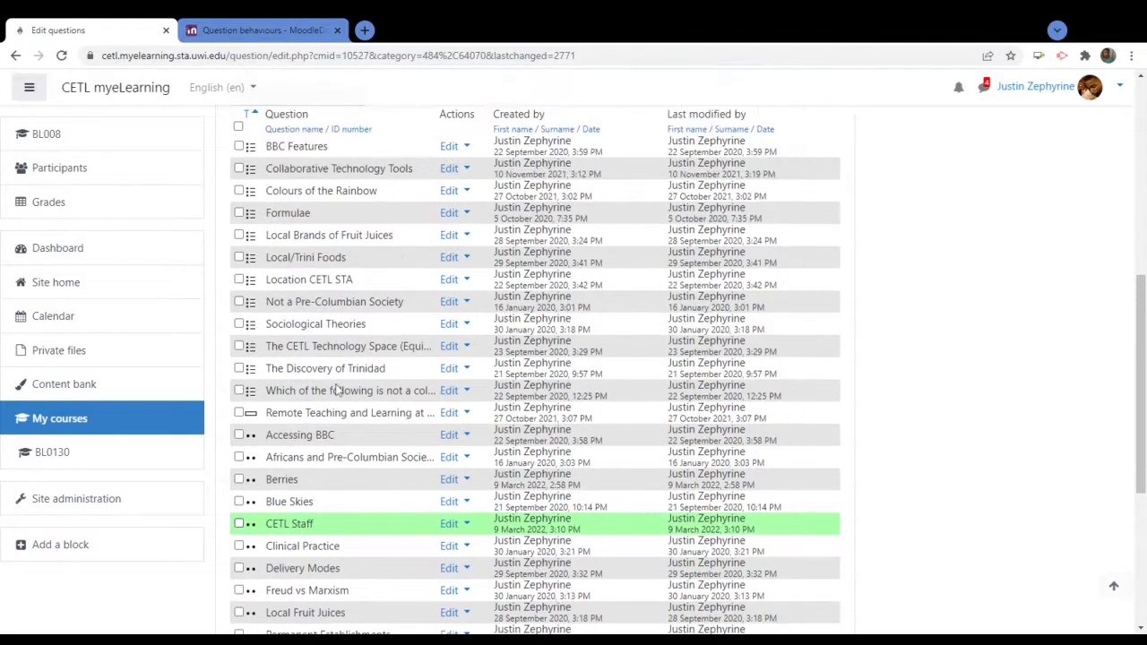
pyautogui.scroll(5, 583, 395)
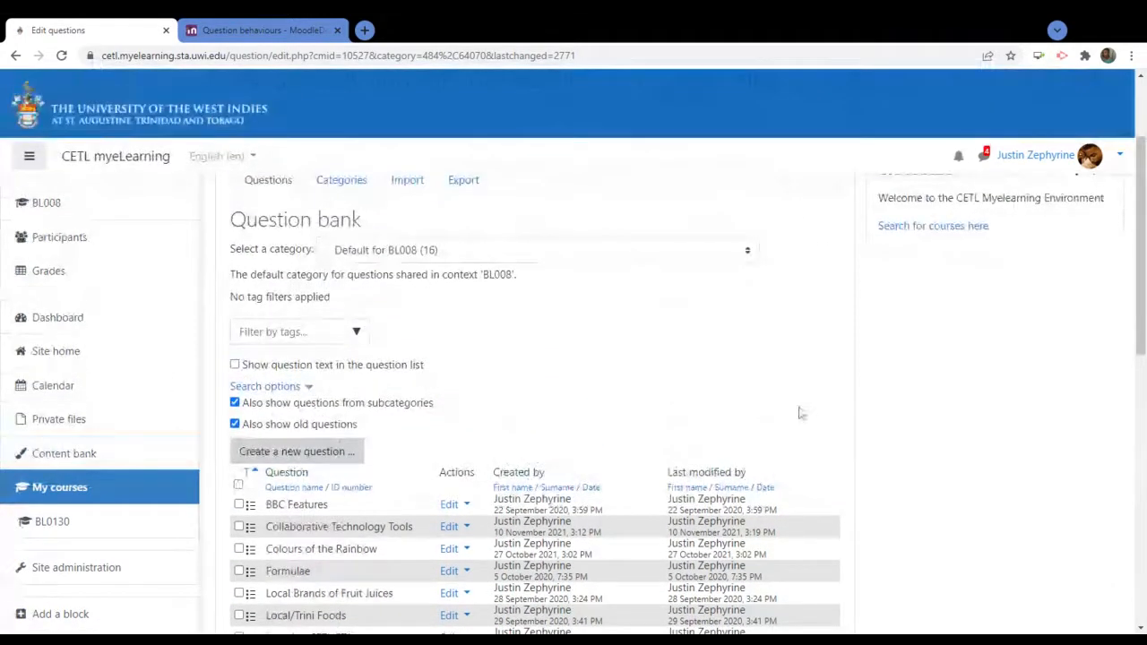
pyautogui.scroll(3, 798, 399)
pyautogui.scroll(-5, 797, 395)
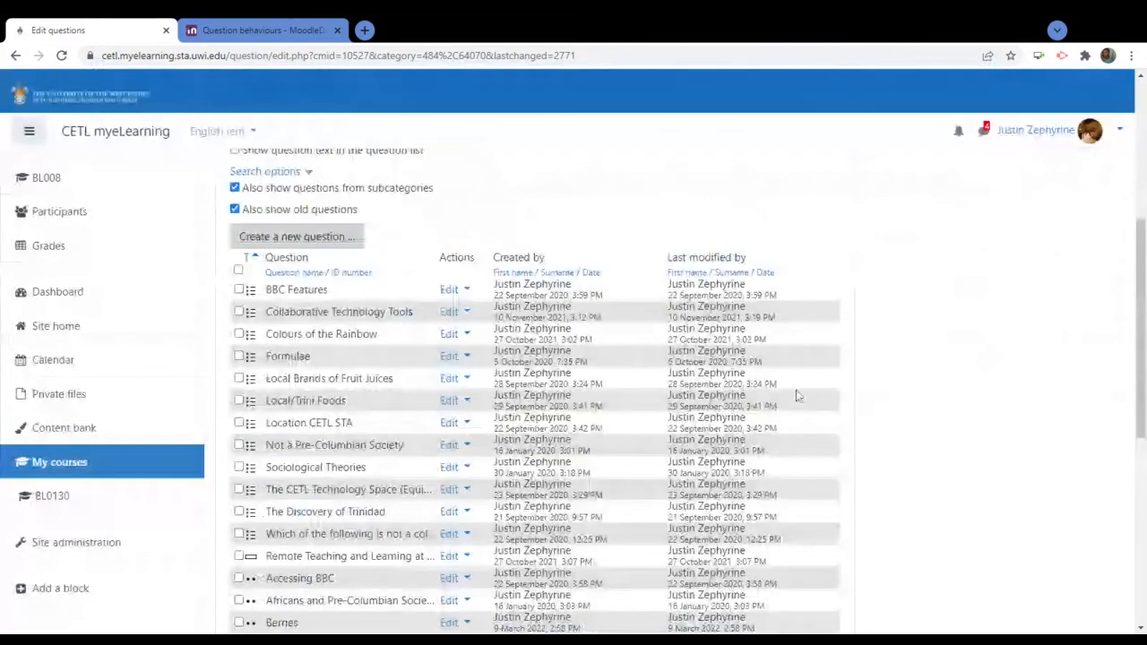
pyautogui.scroll(-3, 797, 395)
pyautogui.scroll(-2, 796, 395)
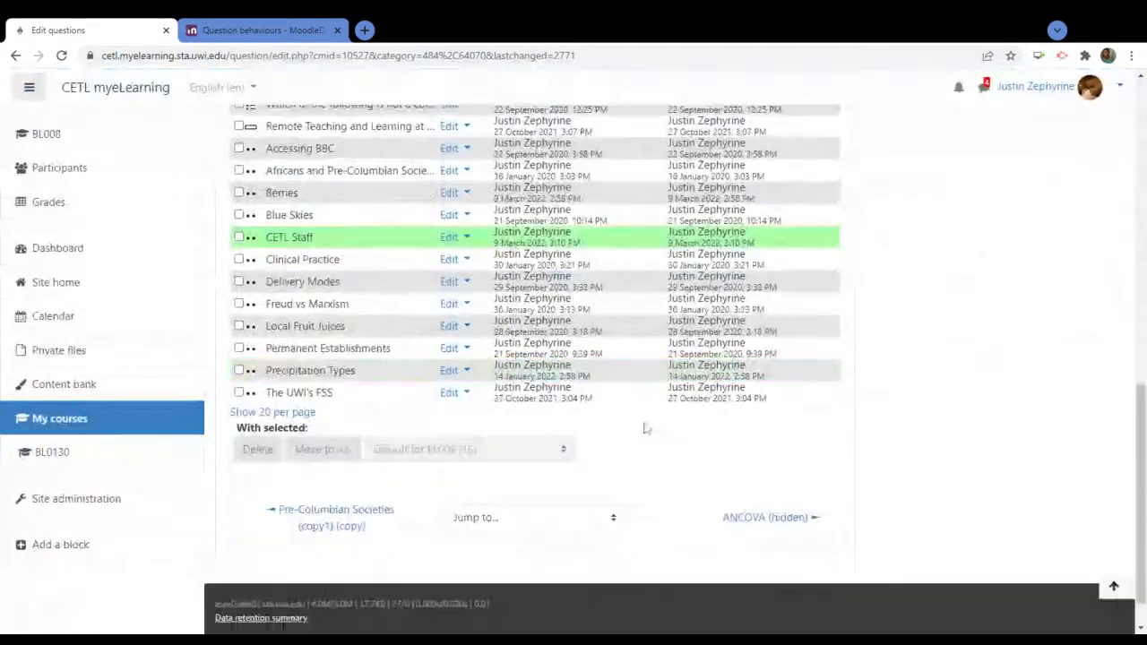
pyautogui.scroll(1, 936, 352)
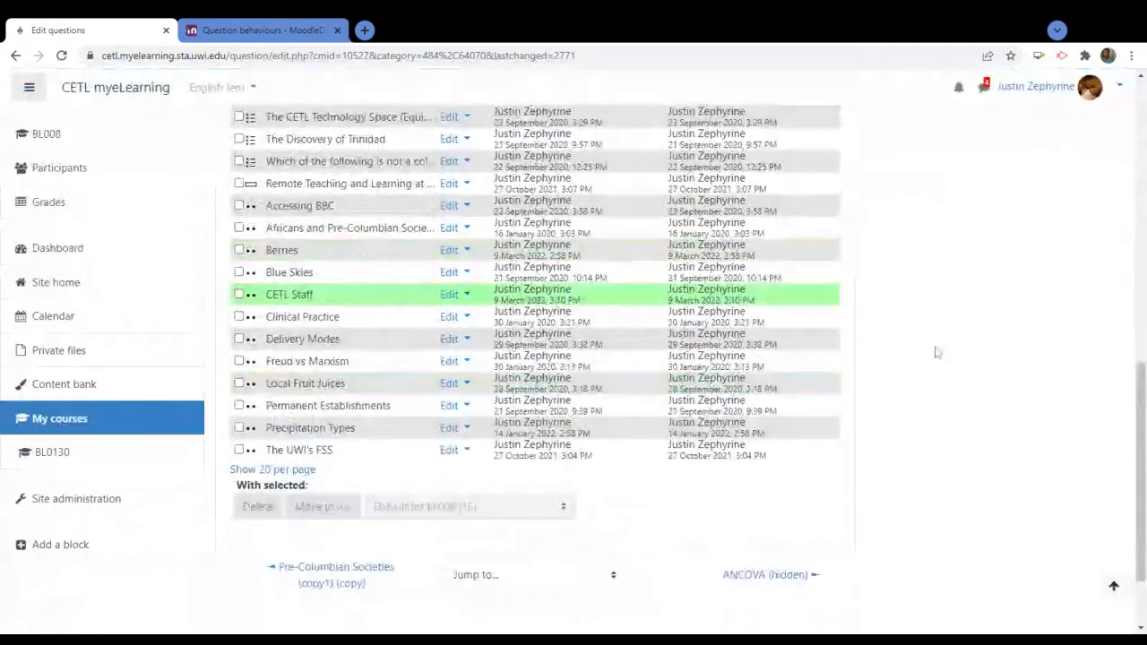
pyautogui.scroll(5, 936, 352)
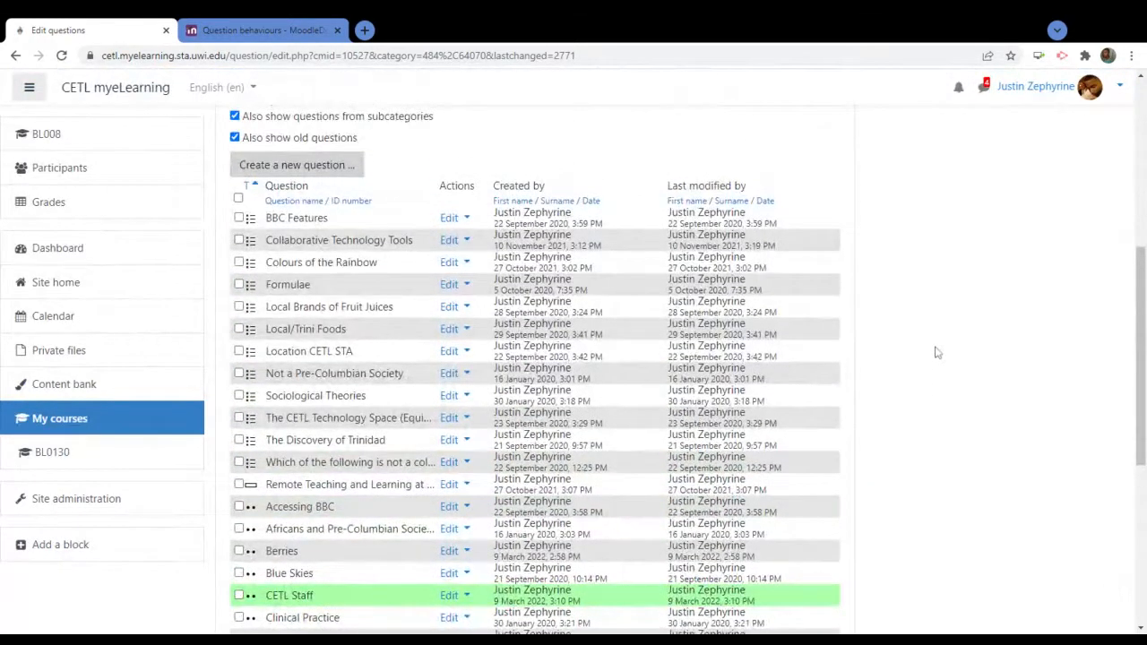
pyautogui.scroll(5, 936, 352)
pyautogui.scroll(1, 926, 347)
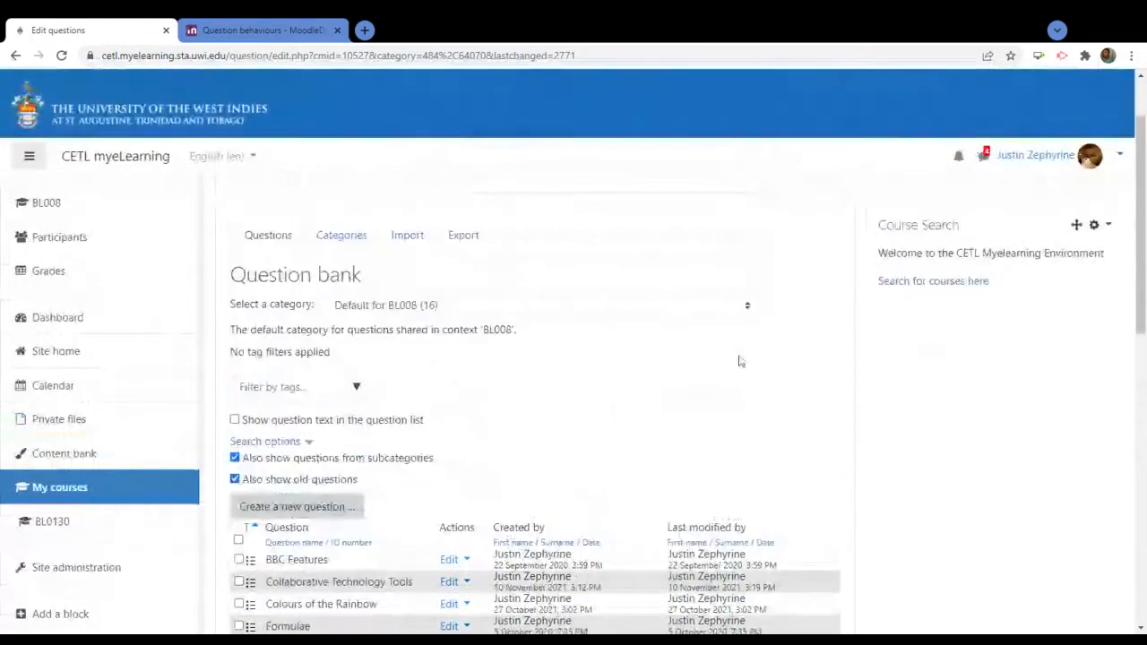
pyautogui.scroll(1, 664, 380)
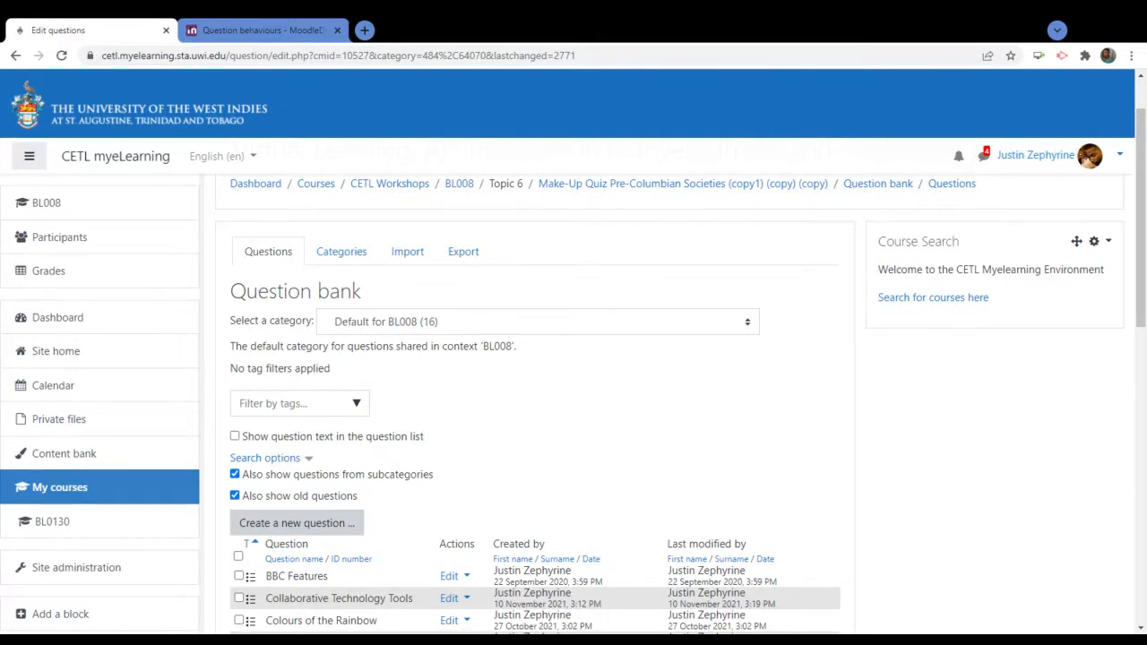
pyautogui.scroll(-3, 740, 400)
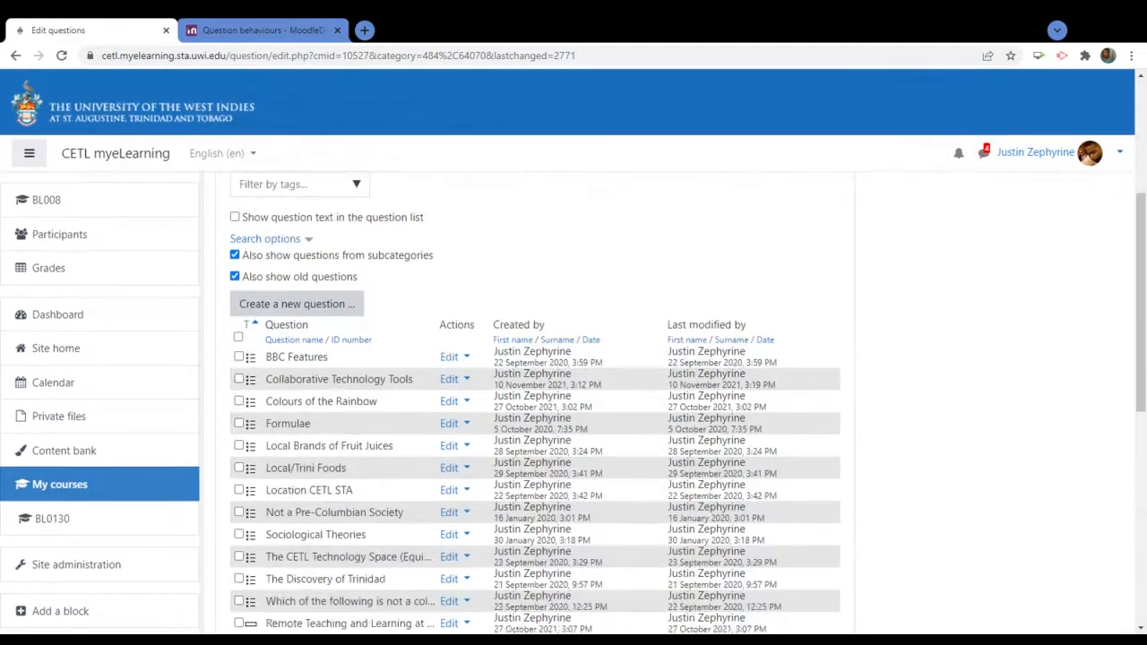
pyautogui.scroll(-3, 839, 409)
pyautogui.scroll(6, 840, 410)
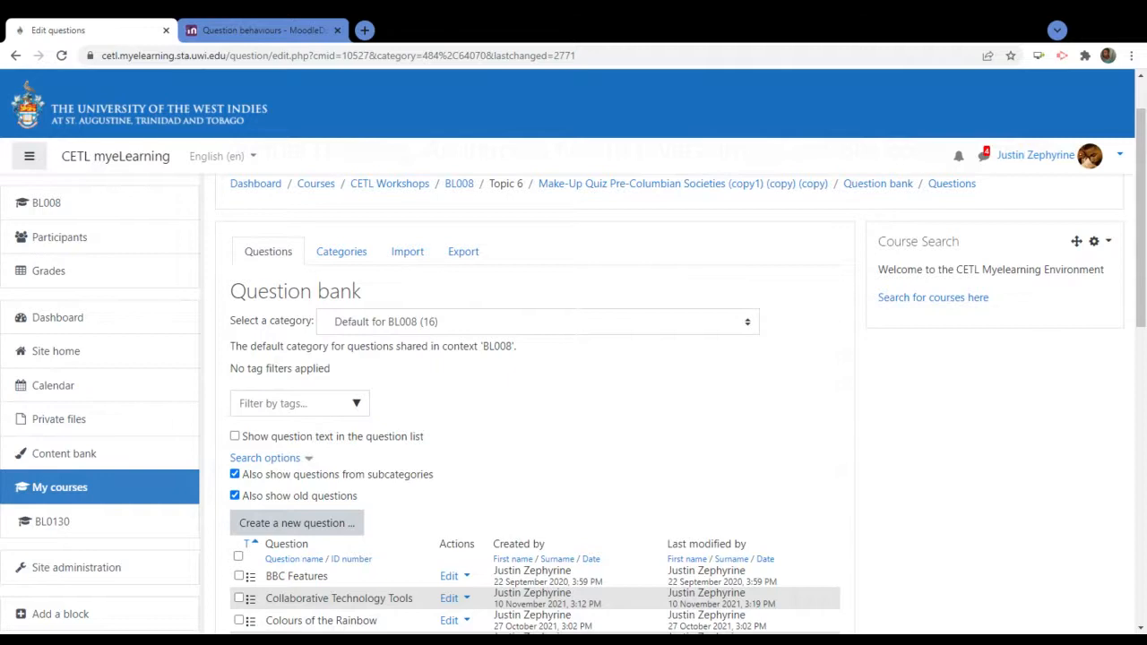
pyautogui.scroll(-1, 587, 448)
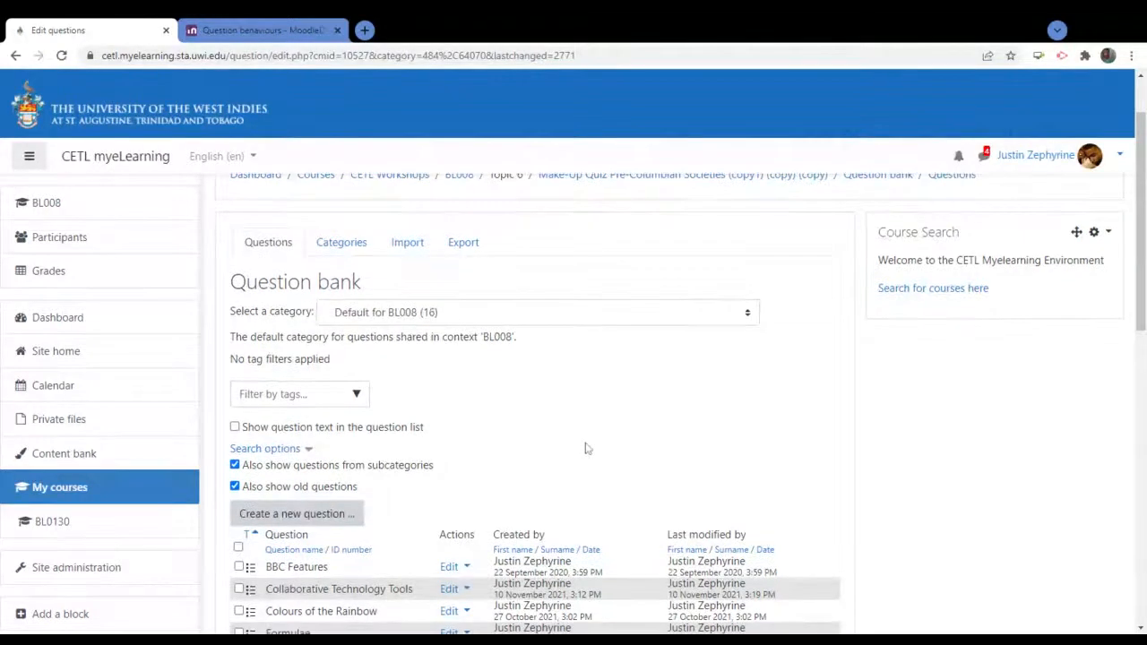
pyautogui.scroll(-1, 587, 449)
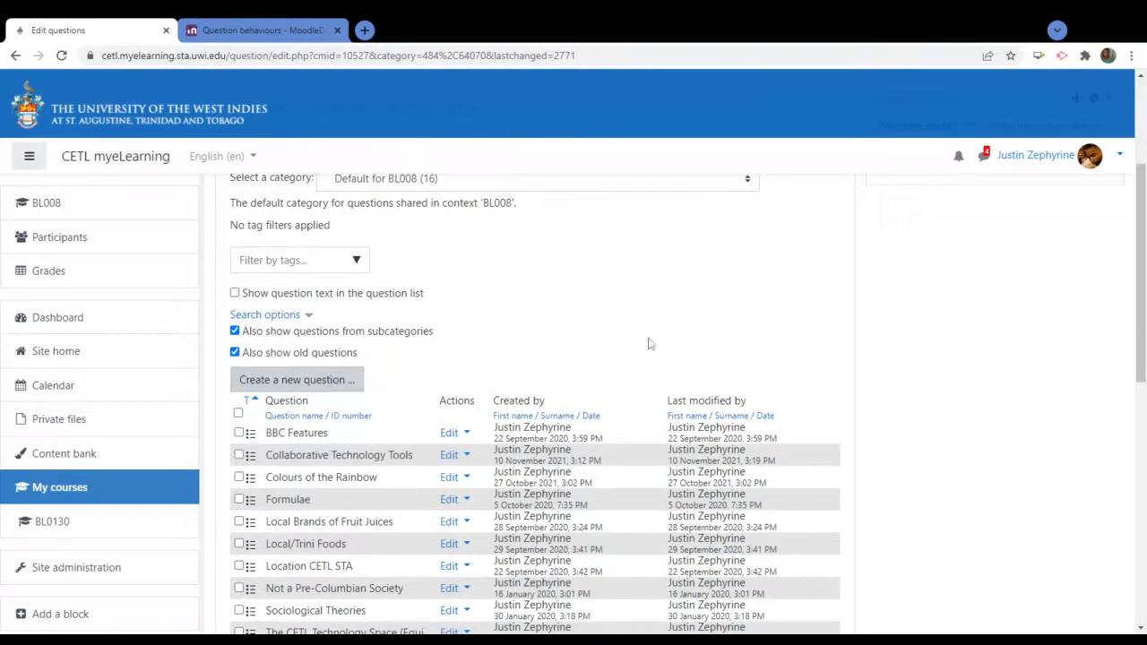
pyautogui.scroll(3, 650, 344)
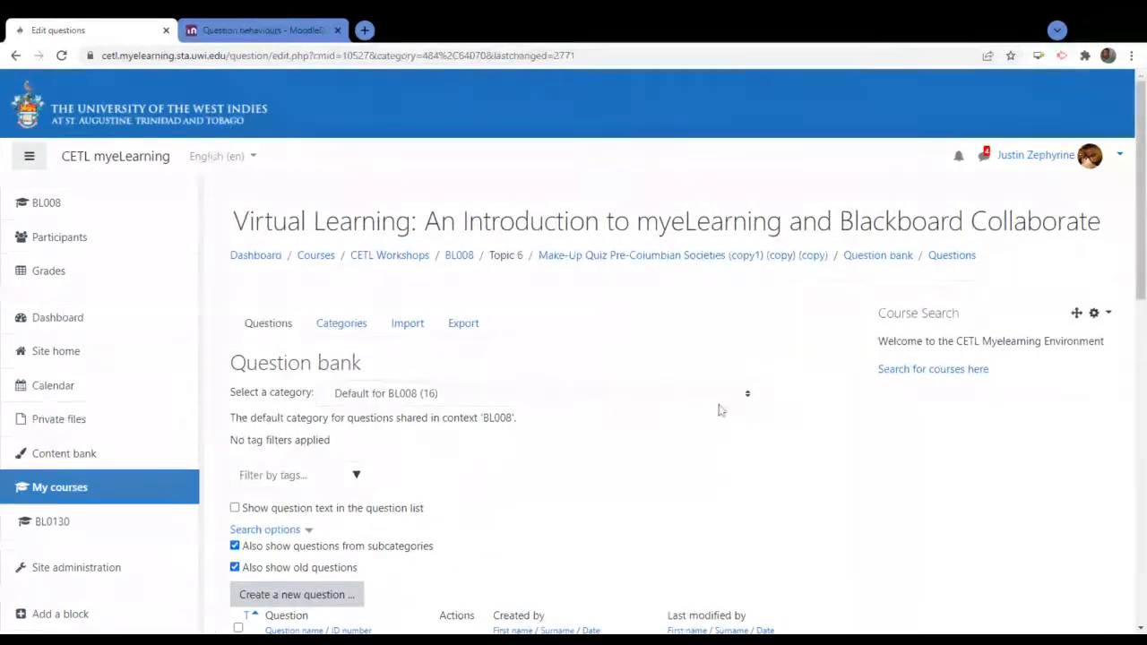
pyautogui.scroll(-15, 720, 404)
pyautogui.scroll(12, 722, 414)
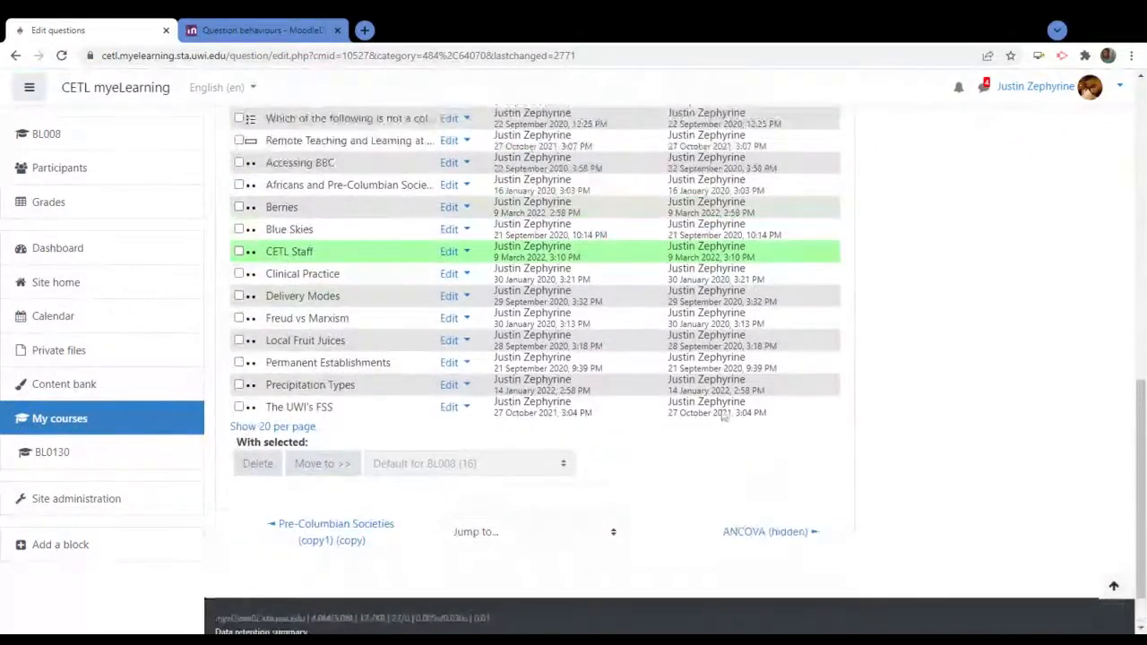
pyautogui.scroll(3, 723, 415)
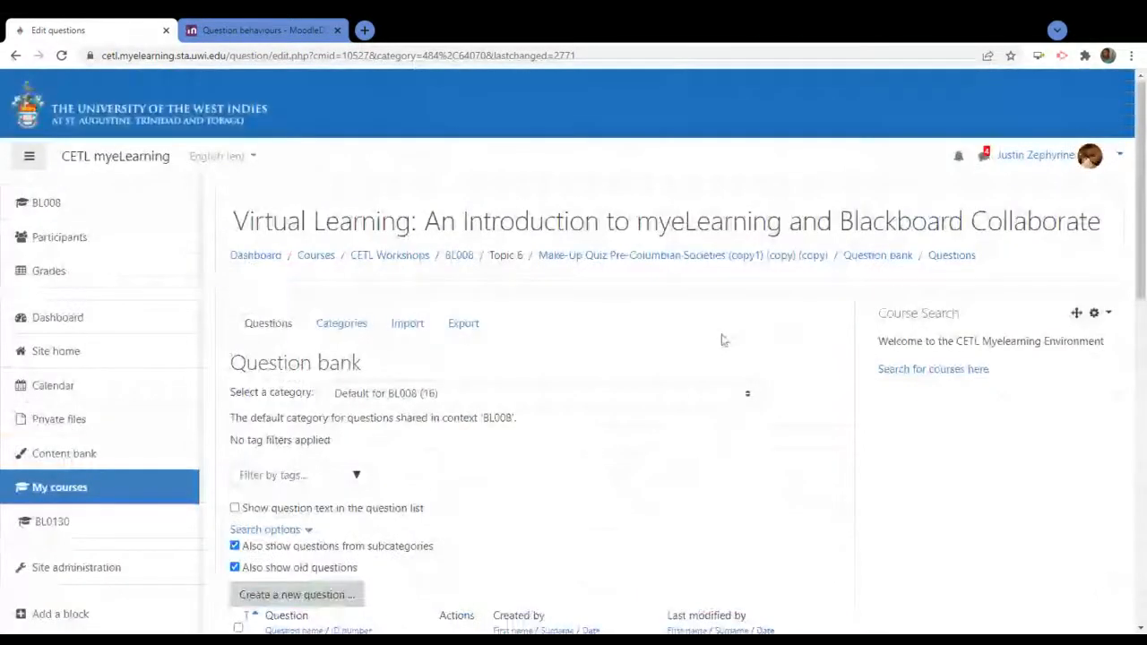
# Open the quiz's Edit quiz page from the gear menu and show the Add options for Page 1
pyautogui.click(728, 257)
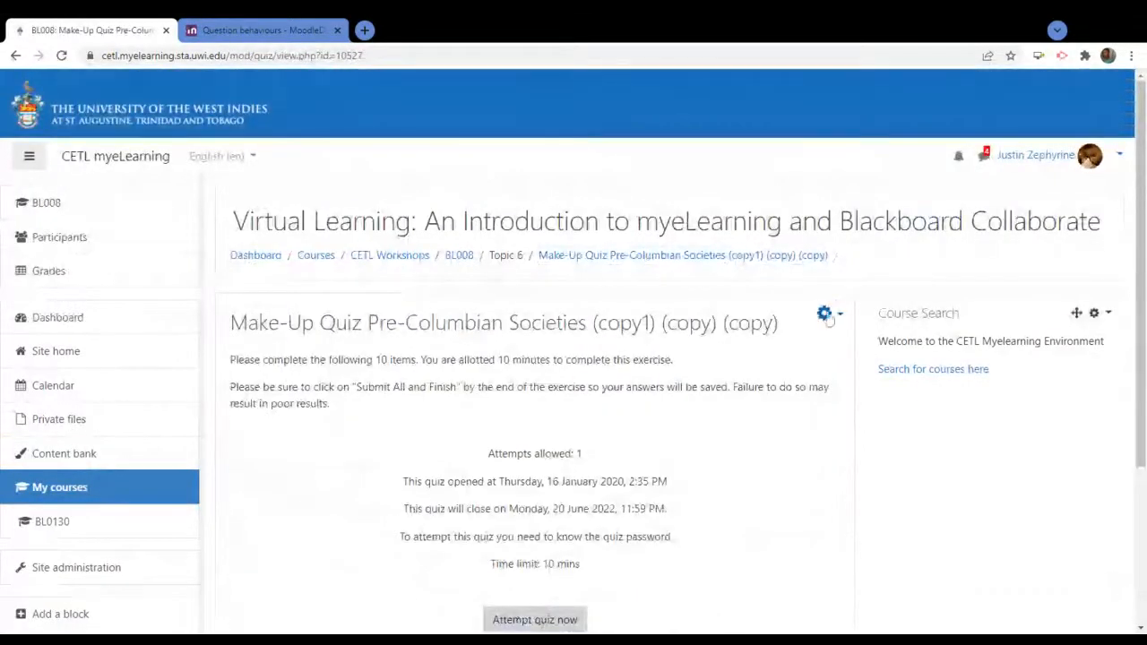
pyautogui.click(825, 315)
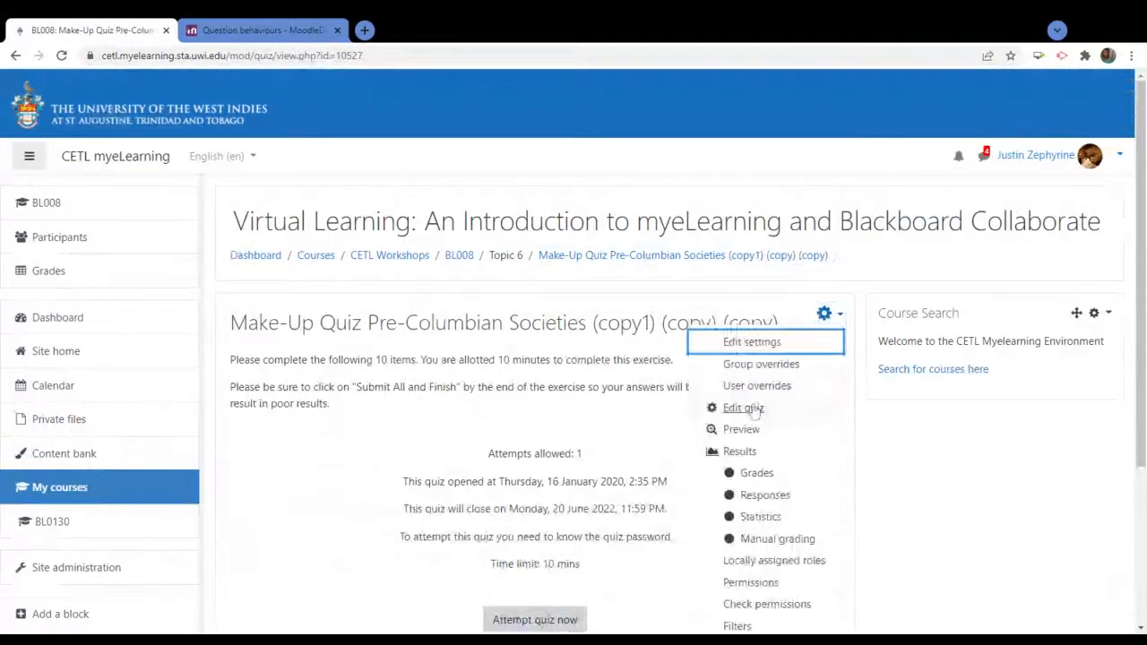
pyautogui.click(755, 409)
pyautogui.scroll(-2, 811, 340)
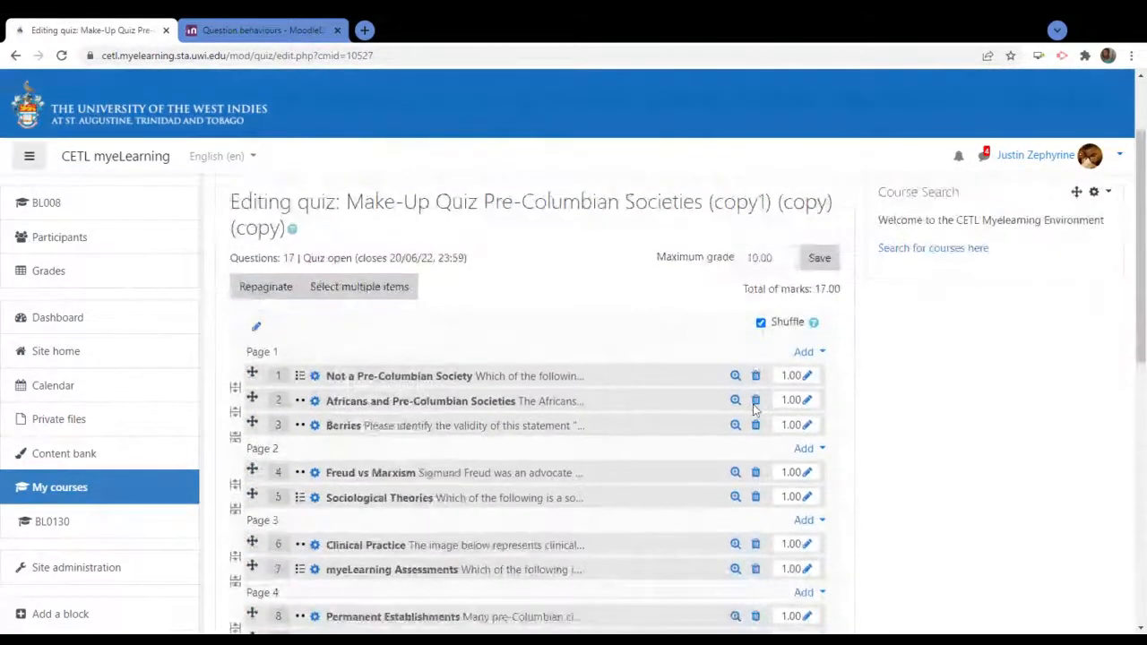
pyautogui.click(811, 332)
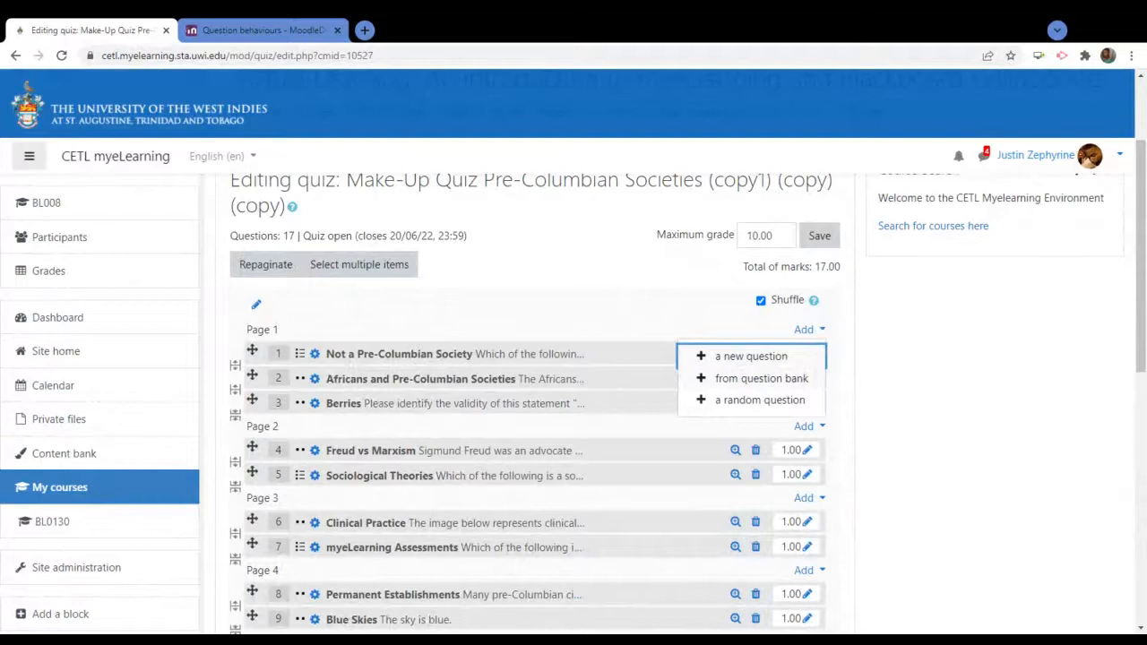
pyautogui.click(764, 382)
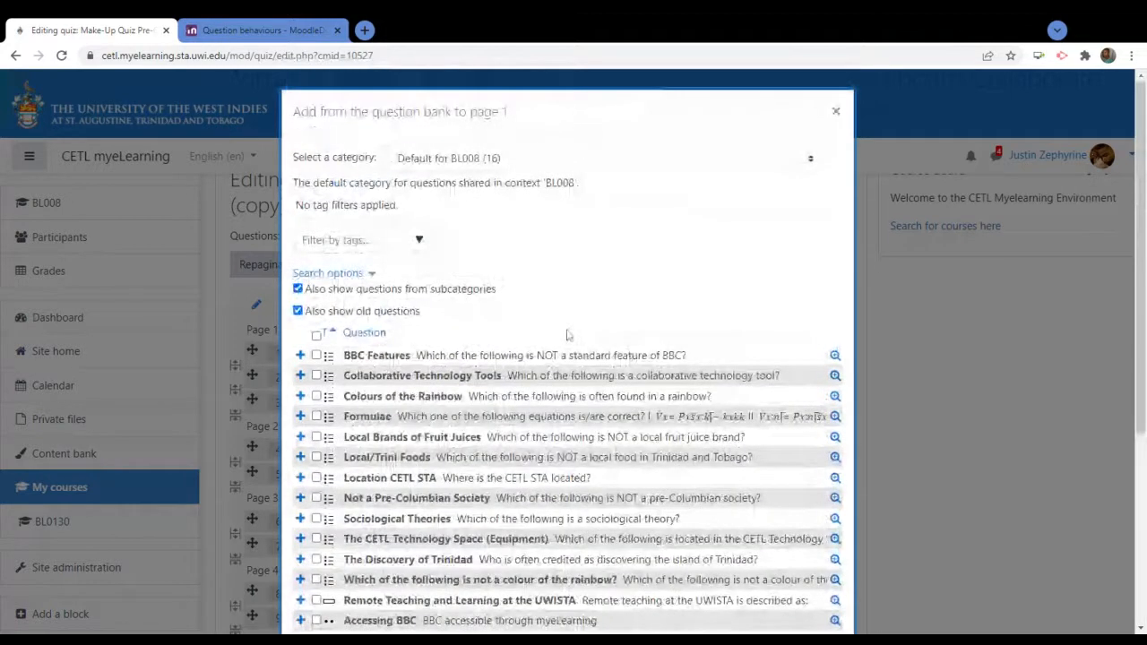
pyautogui.scroll(-3, 647, 310)
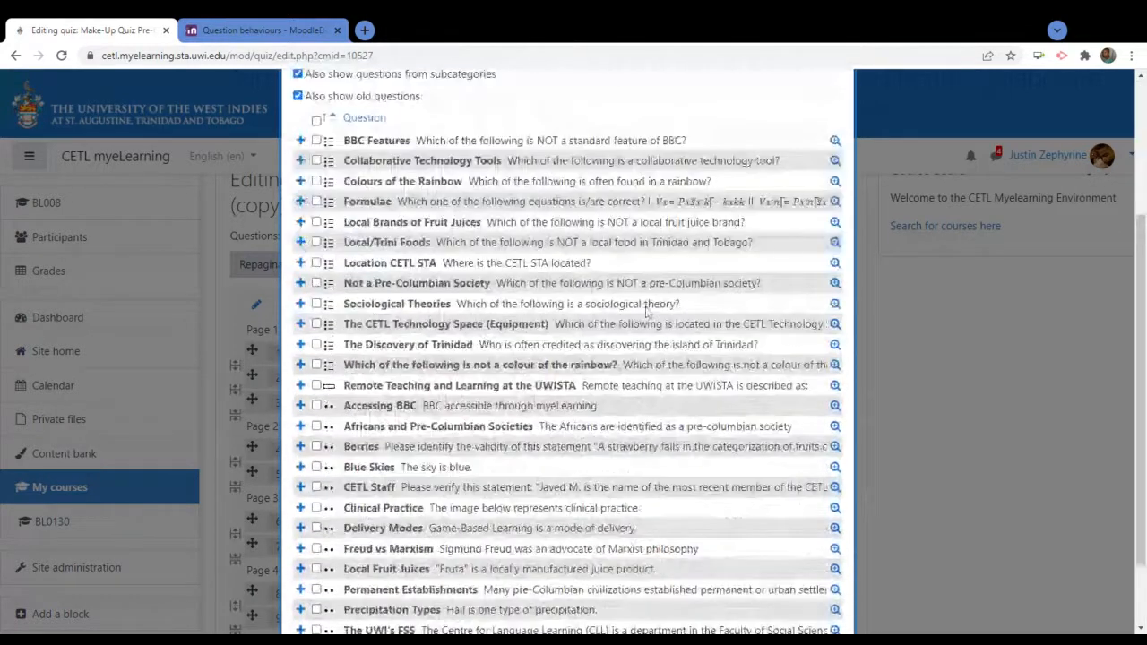
pyautogui.click(398, 453)
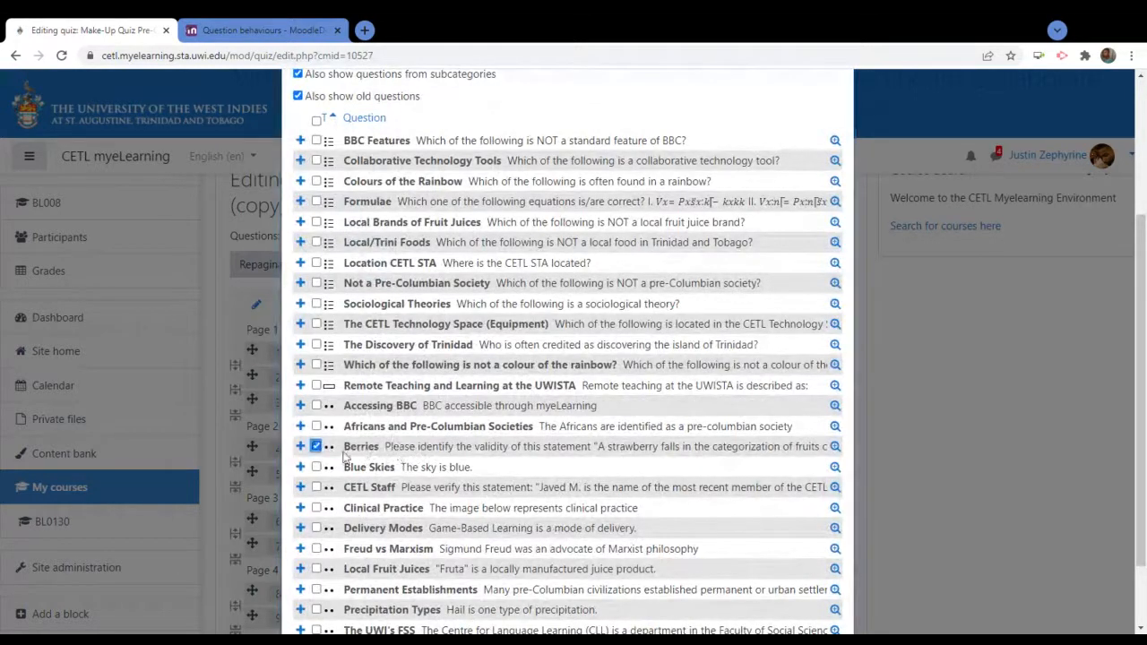
pyautogui.click(317, 446)
pyautogui.scroll(3, 807, 145)
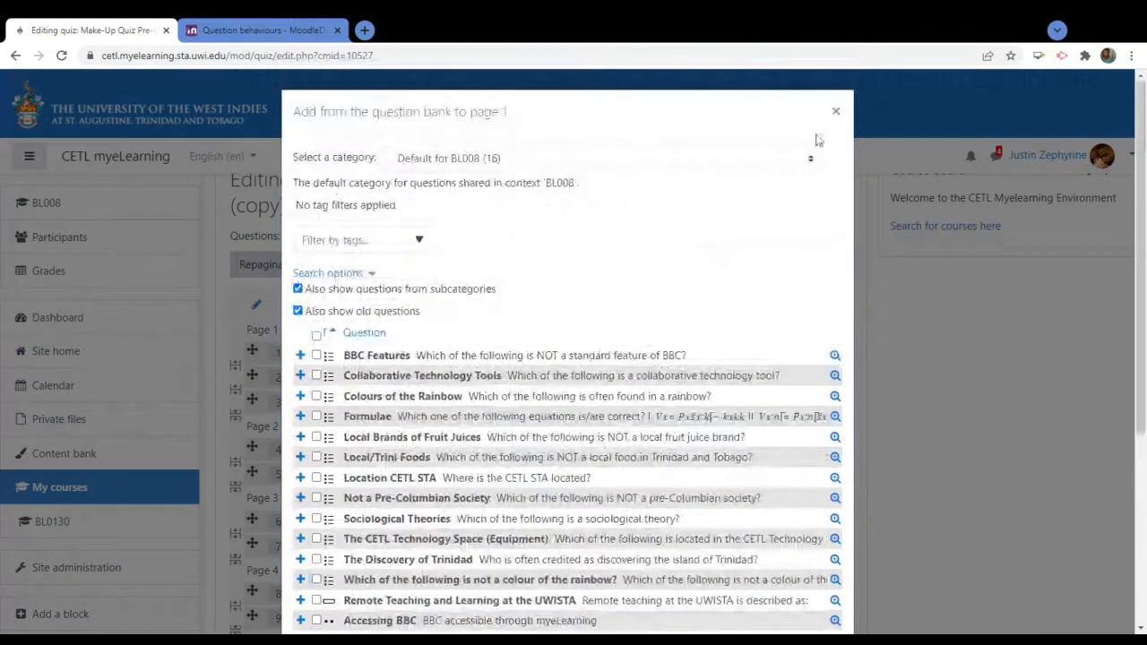
pyautogui.scroll(-2, 562, 421)
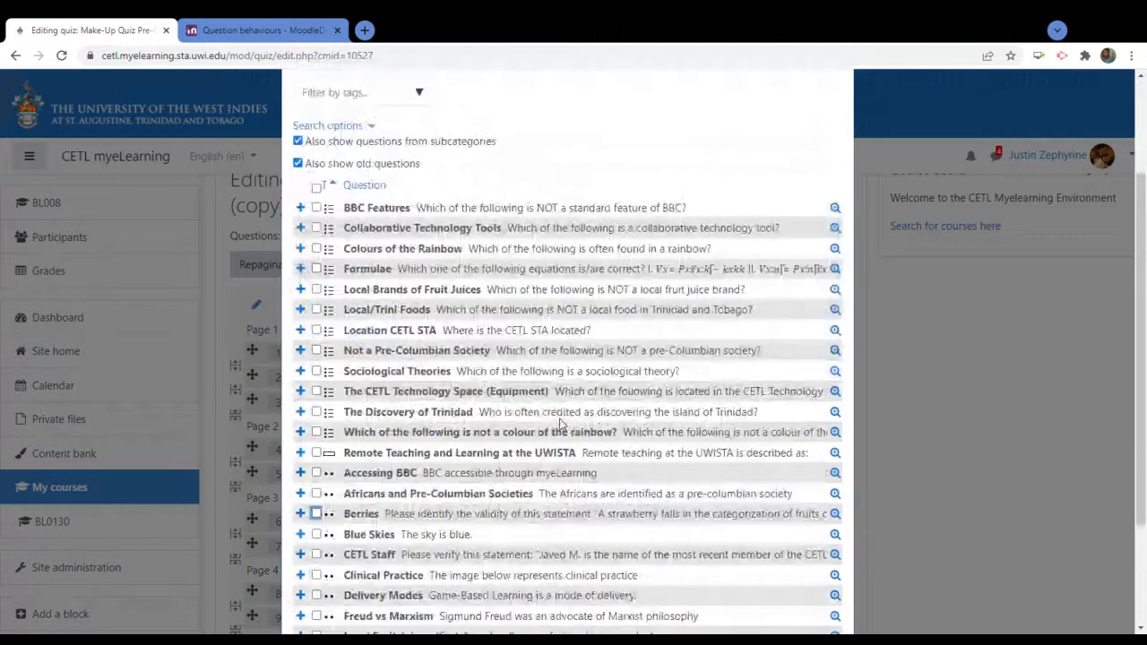
pyautogui.scroll(-2, 562, 421)
pyautogui.scroll(4, 824, 124)
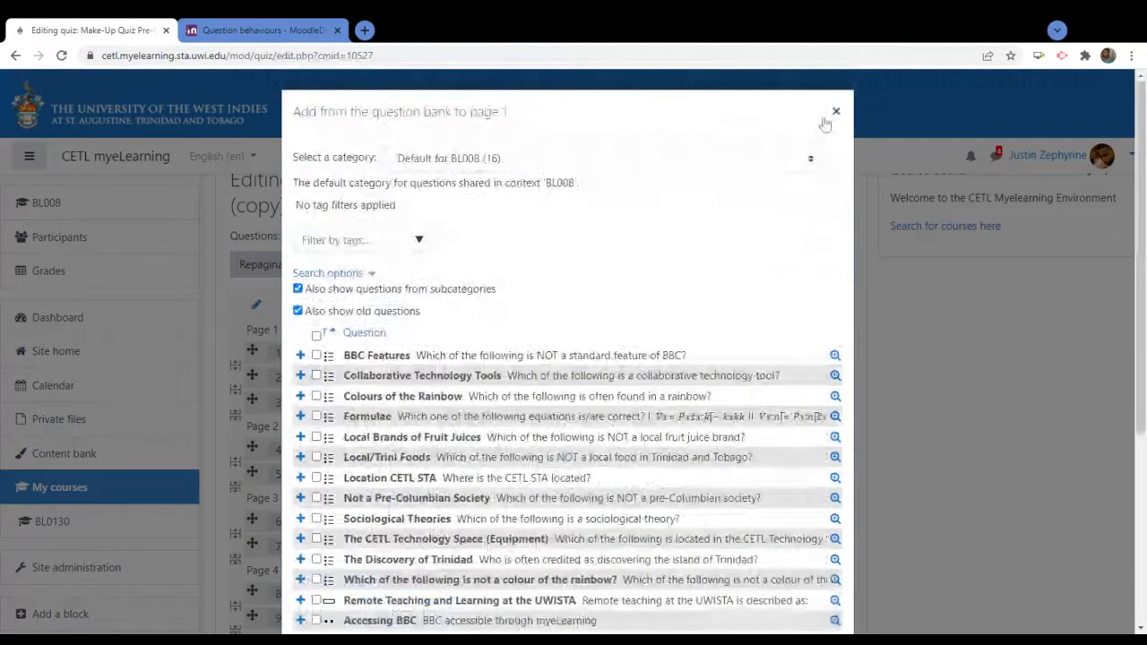
pyautogui.click(836, 112)
# Return to the quiz overview and open the course question bank from the gear menu
pyautogui.scroll(3, 642, 279)
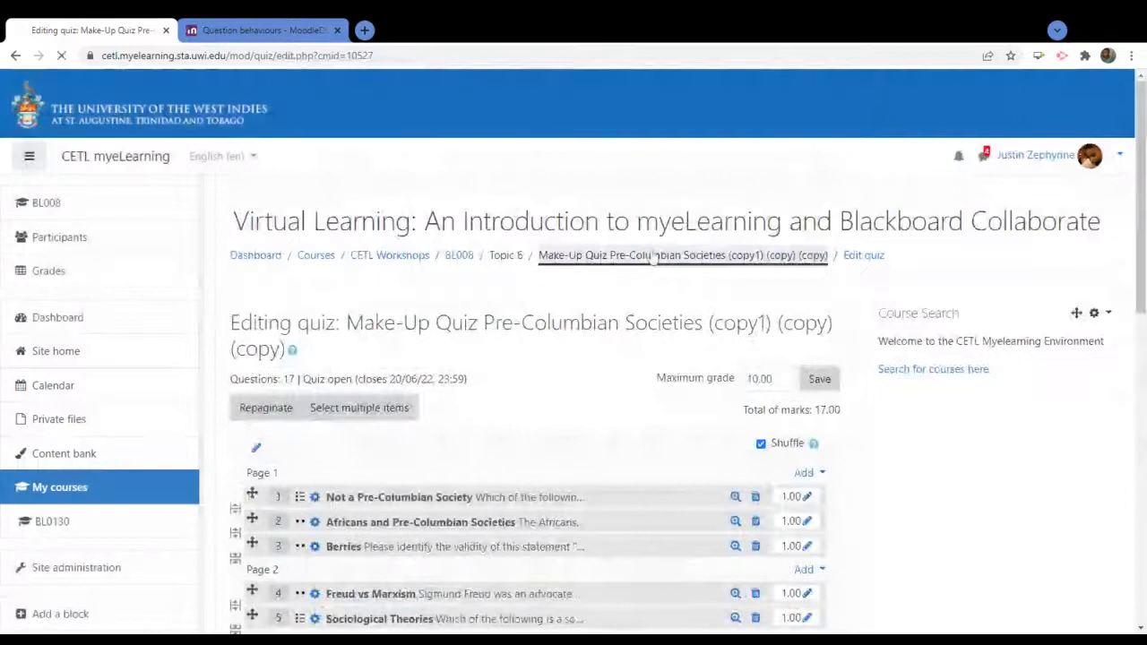
pyautogui.click(771, 255)
pyautogui.click(824, 313)
pyautogui.scroll(-2, 773, 438)
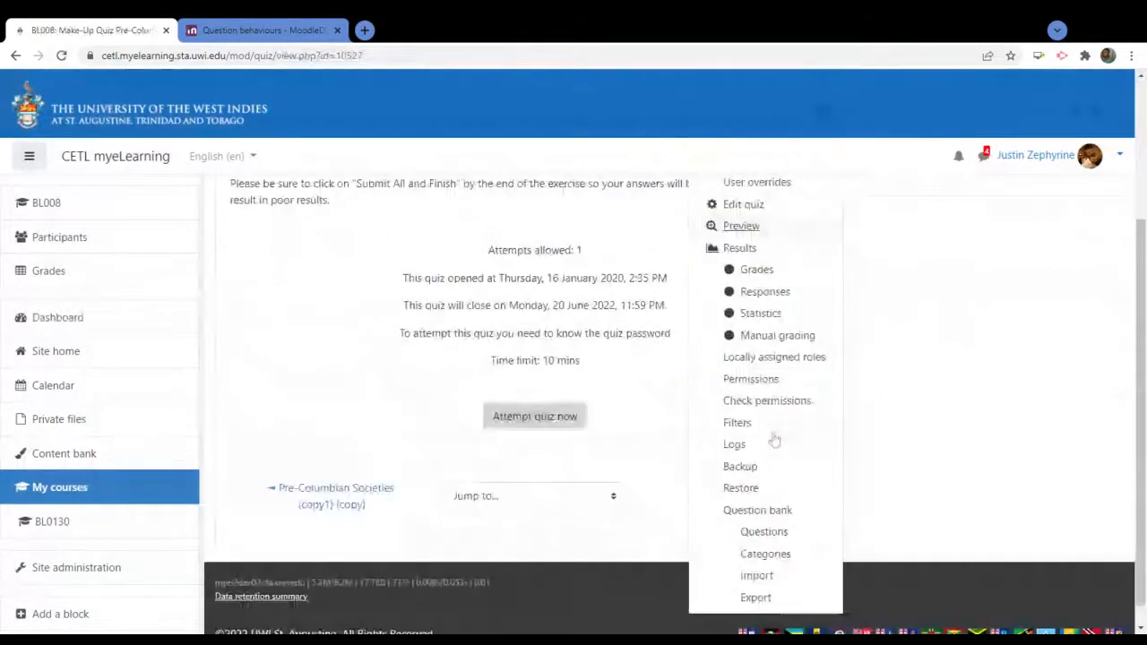
pyautogui.scroll(-1, 763, 463)
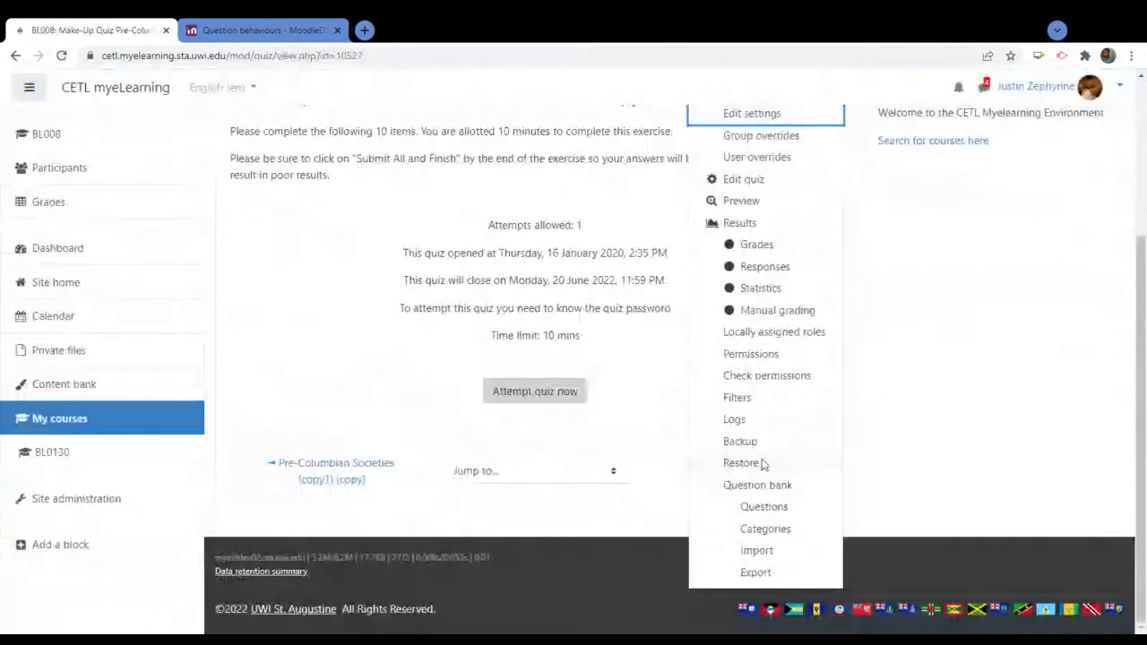
pyautogui.click(757, 485)
pyautogui.scroll(-4, 713, 372)
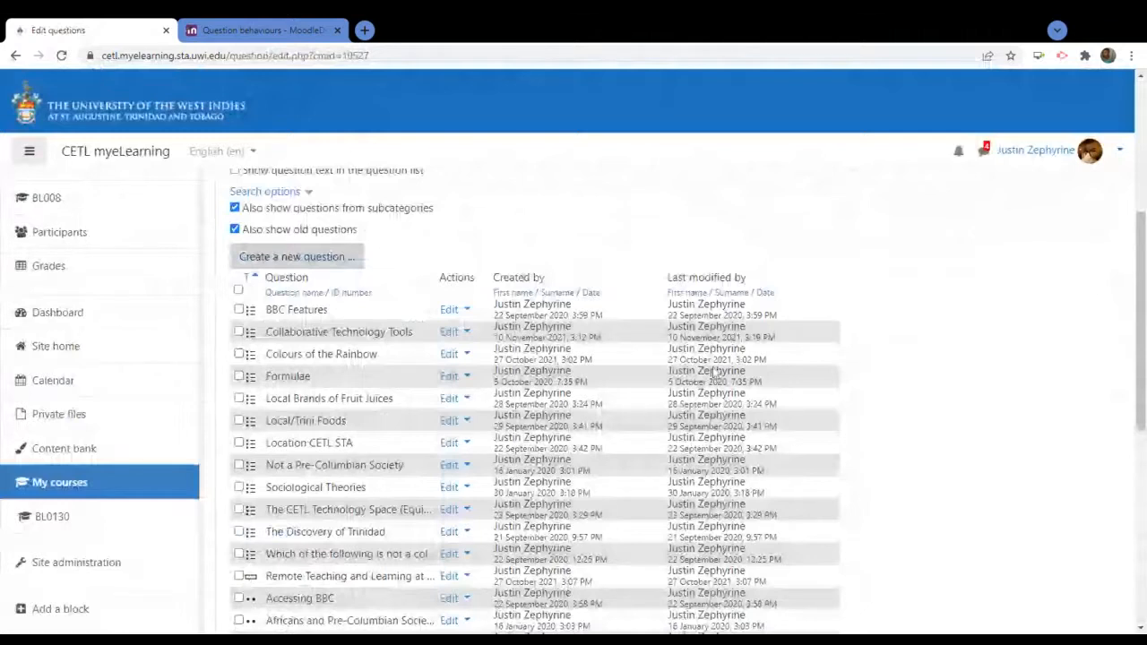
pyautogui.scroll(2, 906, 336)
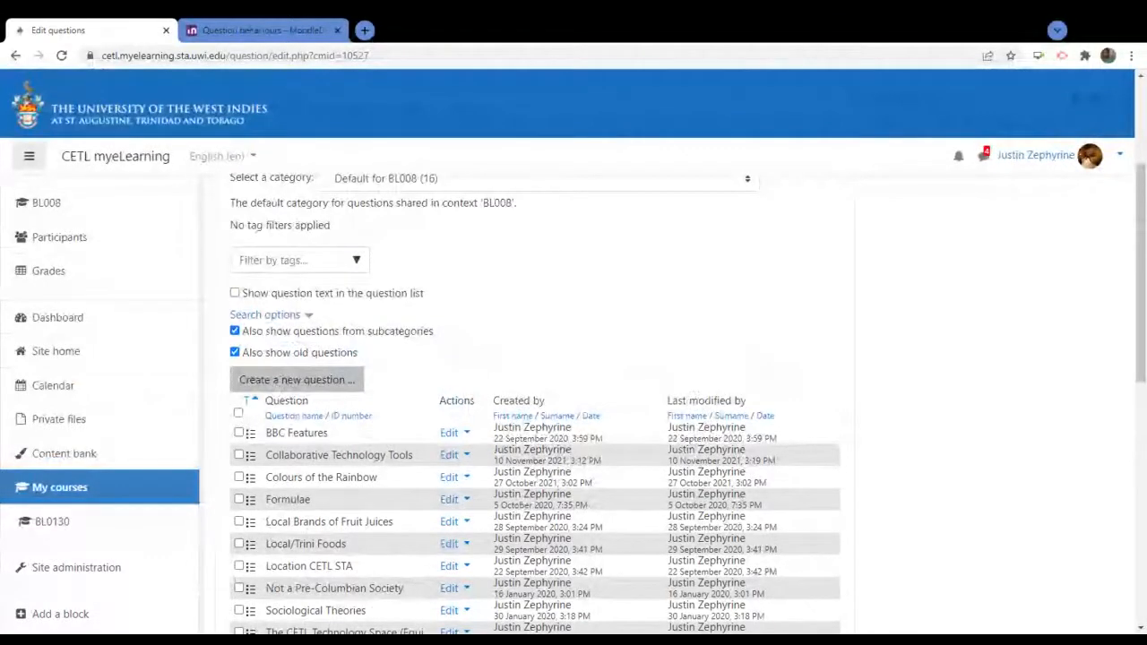
# Begin a multiple choice question, then back out to the quiz's overview page
pyautogui.click(275, 383)
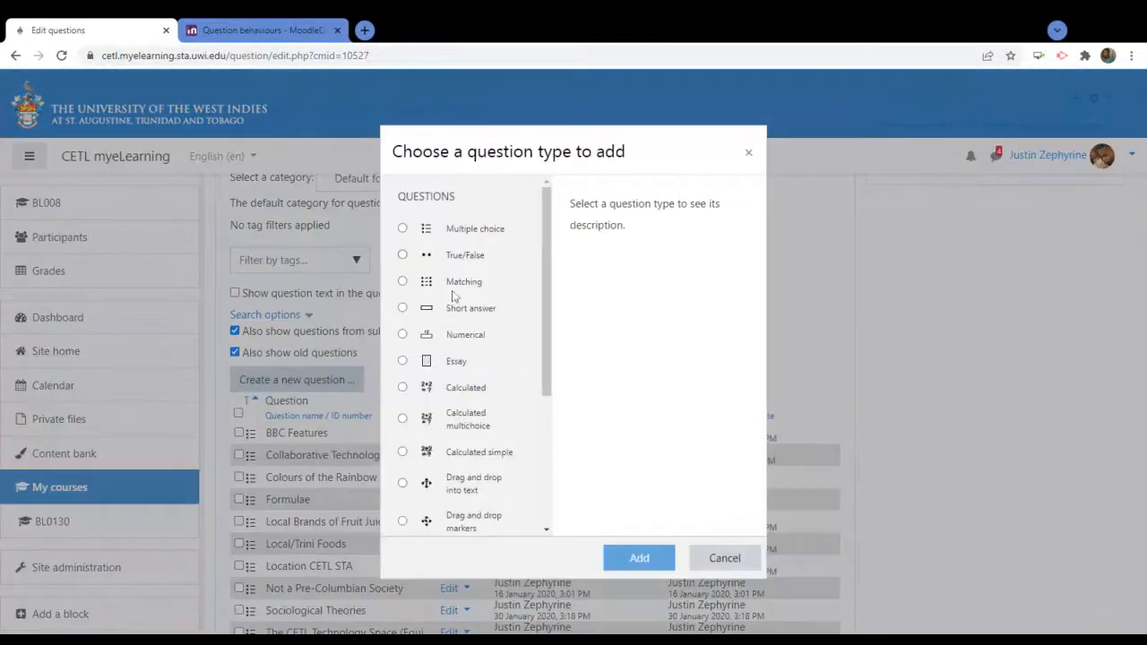
pyautogui.doubleClick(487, 229)
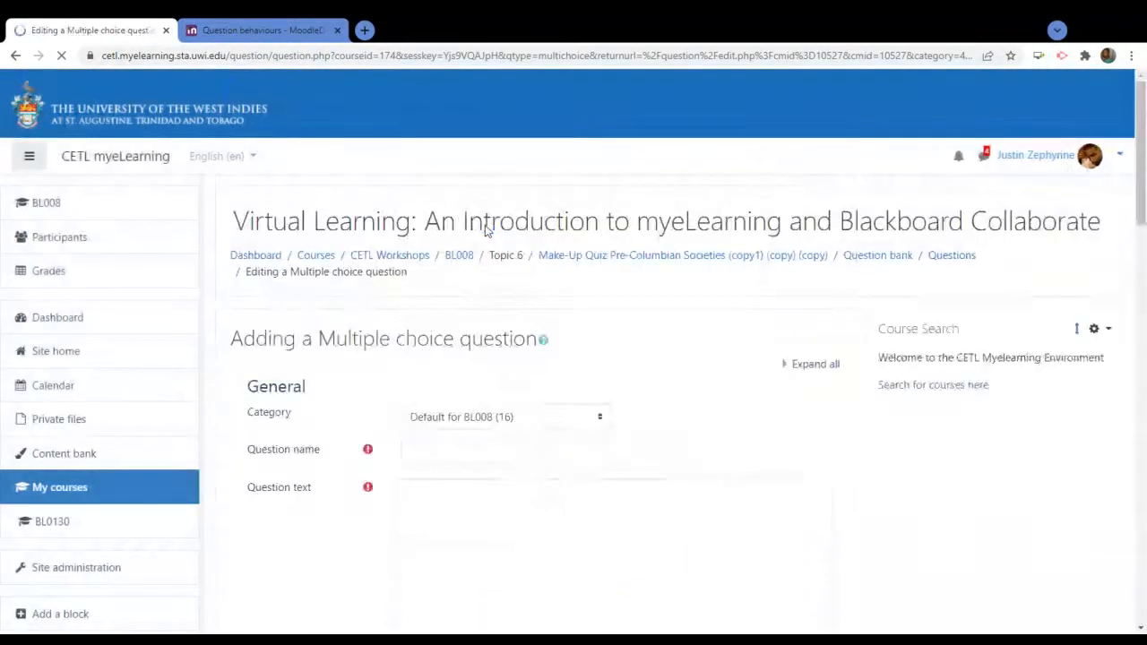
pyautogui.click(15, 55)
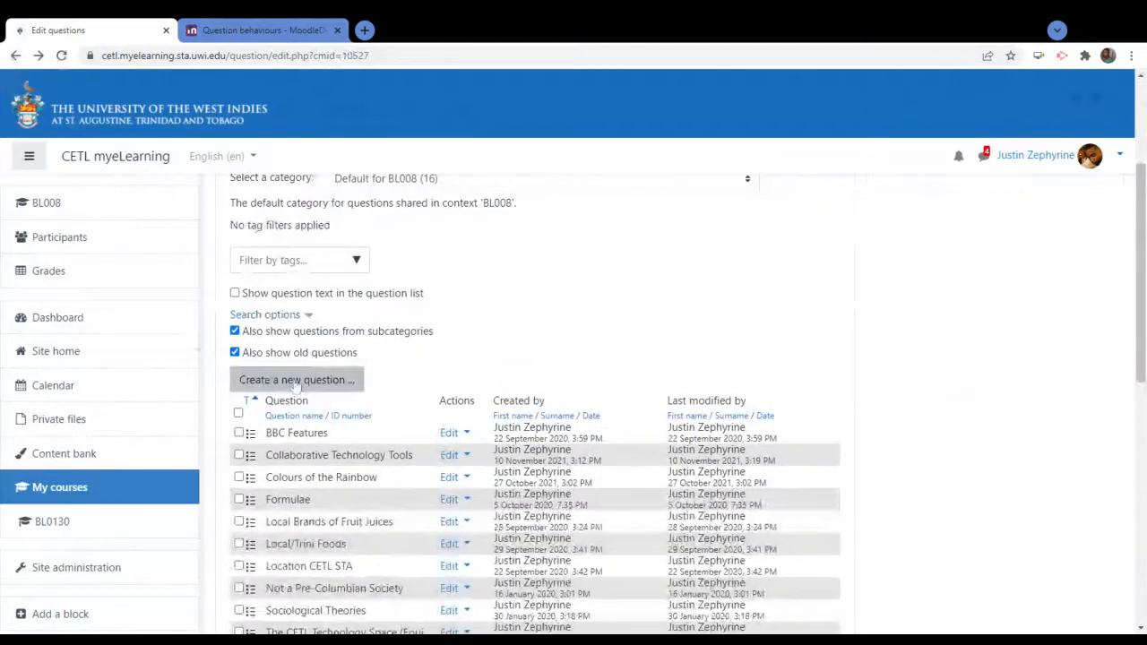
pyautogui.scroll(3, 760, 285)
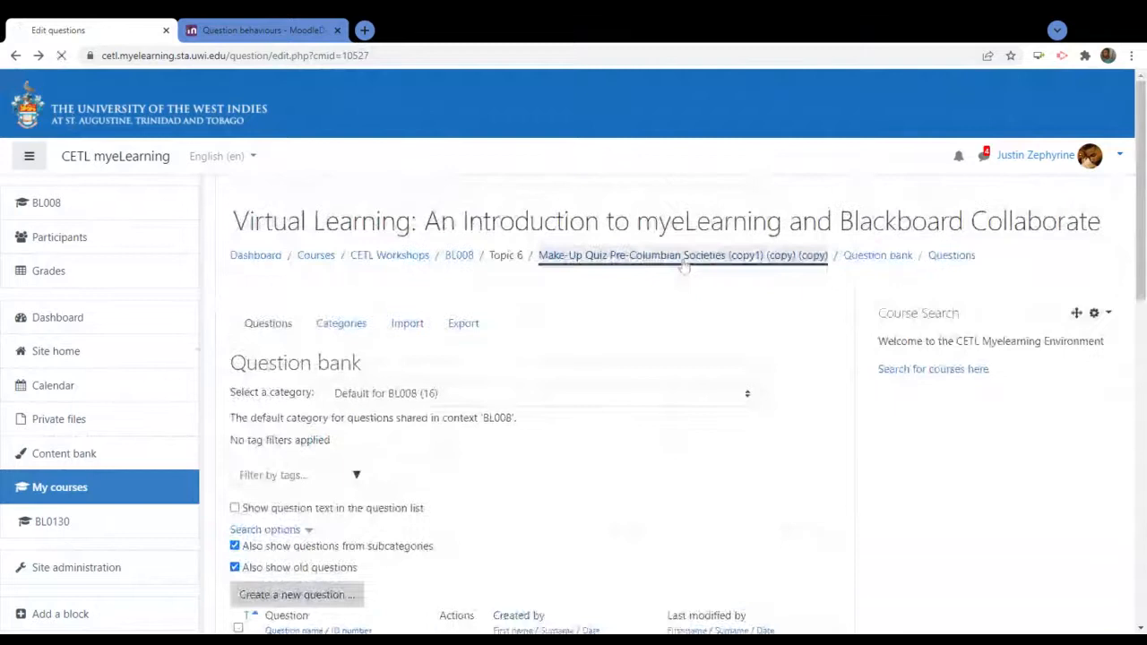
pyautogui.click(683, 258)
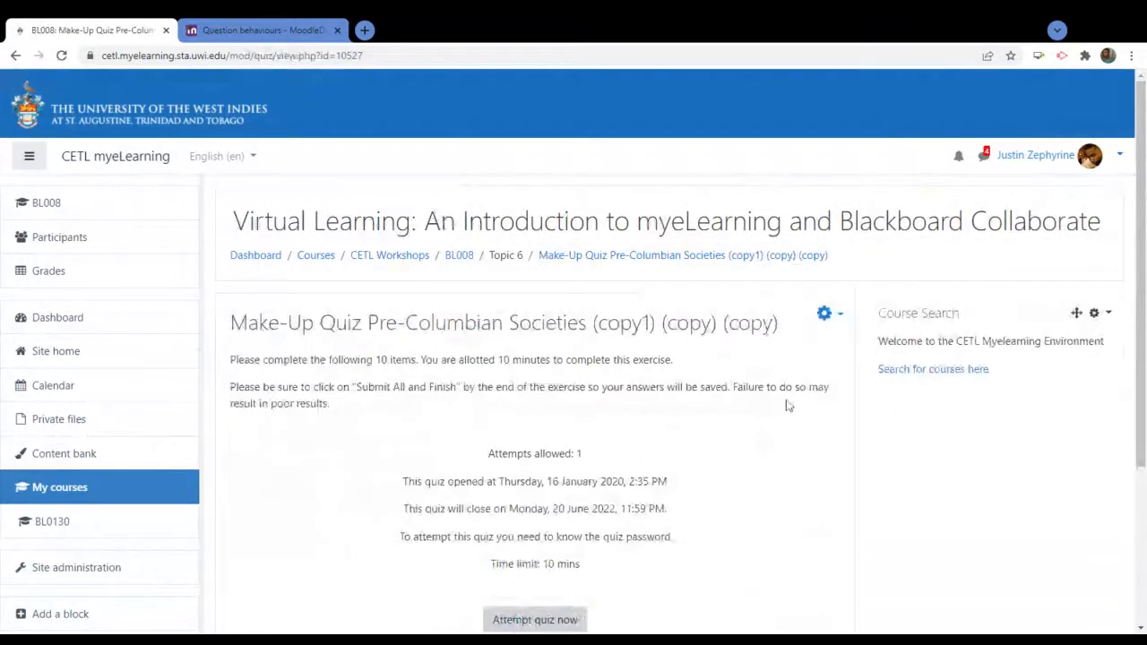
# Open the course question bank from the quiz's gear menu
pyautogui.click(825, 315)
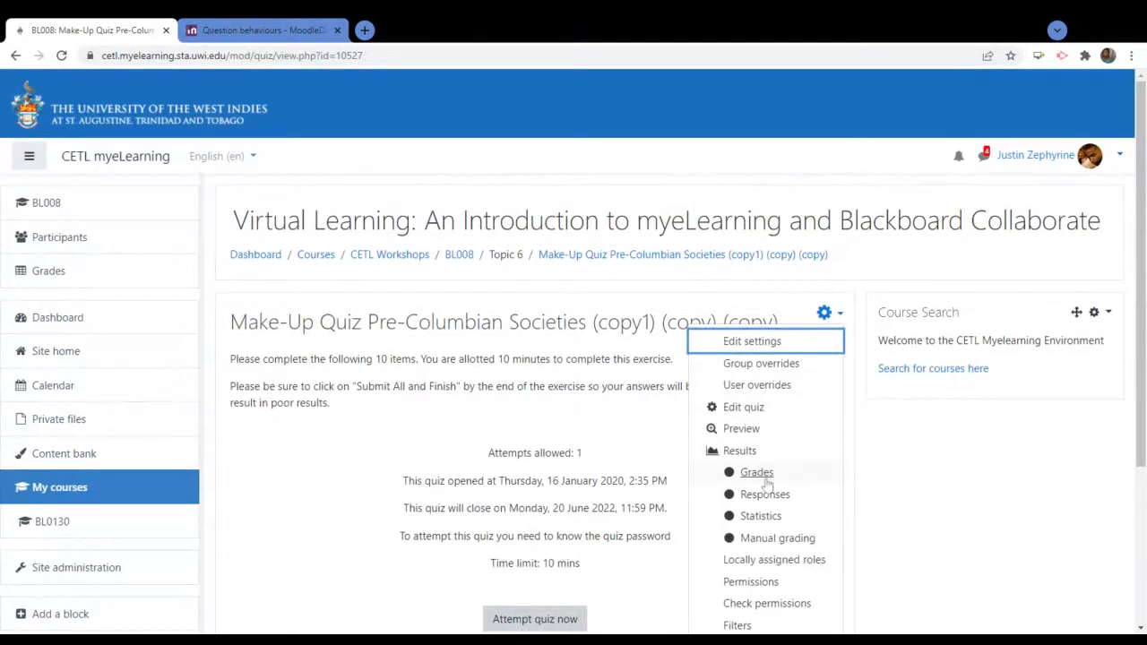
pyautogui.scroll(-1, 760, 489)
pyautogui.scroll(-2, 767, 484)
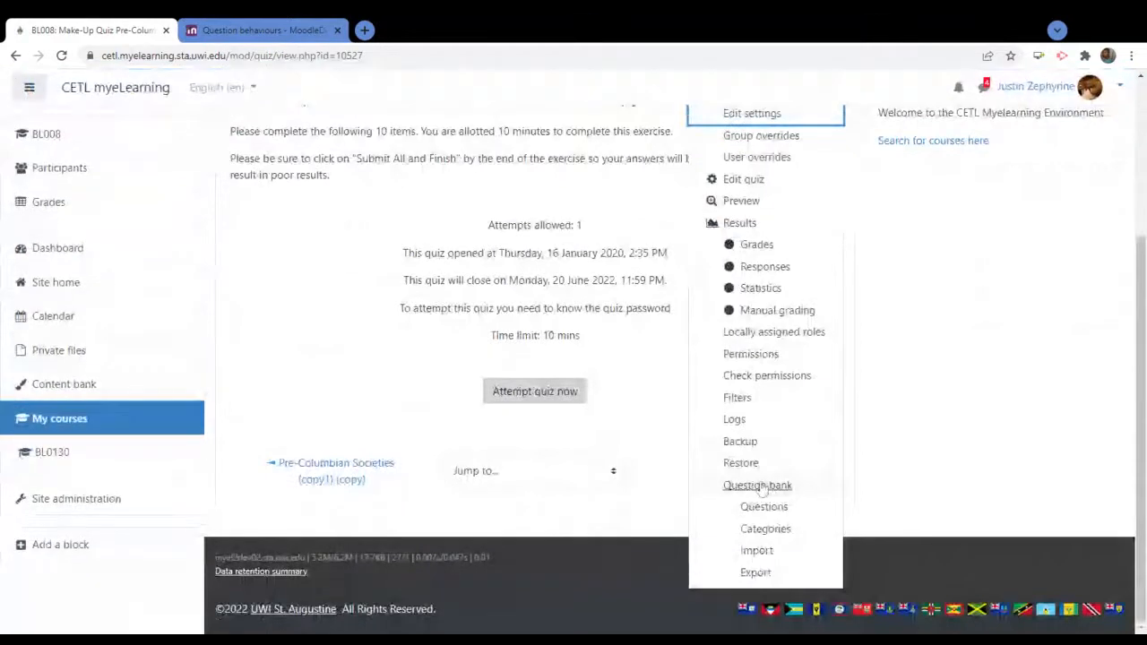
pyautogui.click(760, 486)
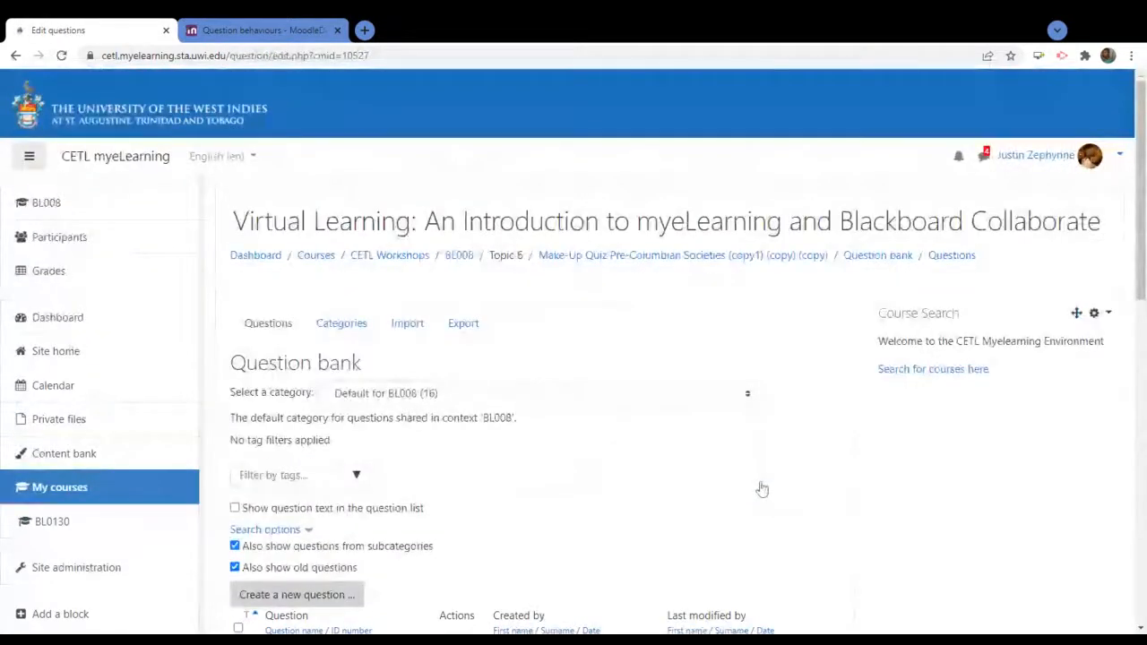
# Scroll the question list and start a new Multiple choice question
pyautogui.scroll(-1, 762, 489)
pyautogui.scroll(-3, 762, 488)
pyautogui.scroll(1, 648, 374)
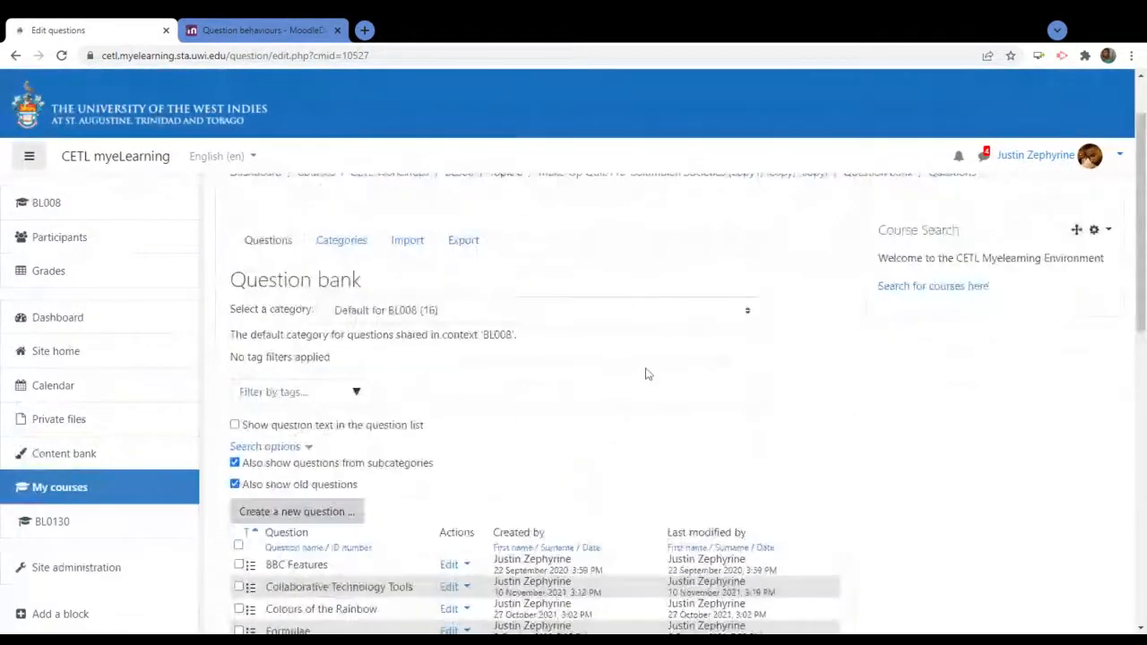
pyautogui.scroll(-3, 648, 373)
pyautogui.scroll(3, 648, 373)
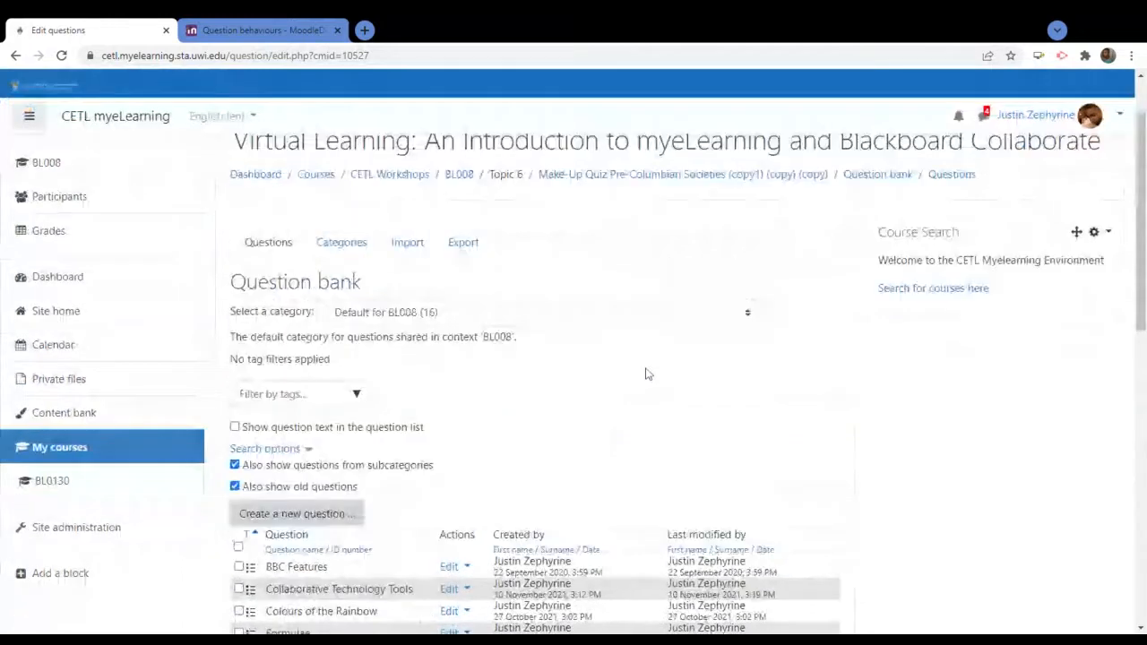
pyautogui.scroll(-3, 648, 373)
pyautogui.scroll(3, 648, 374)
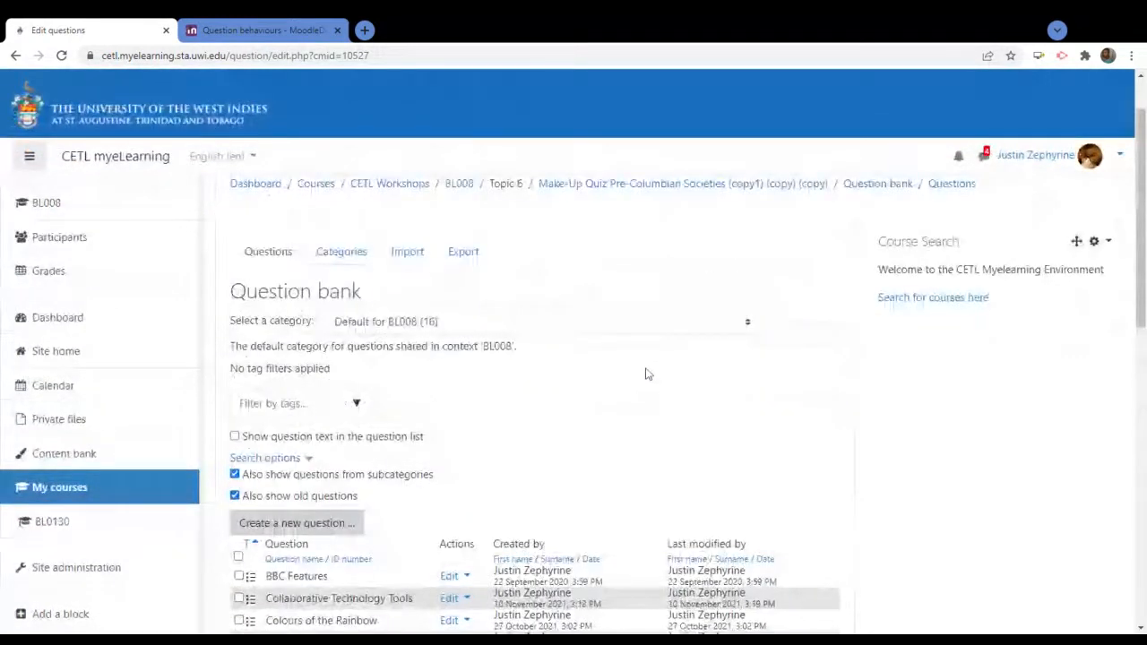
pyautogui.click(301, 524)
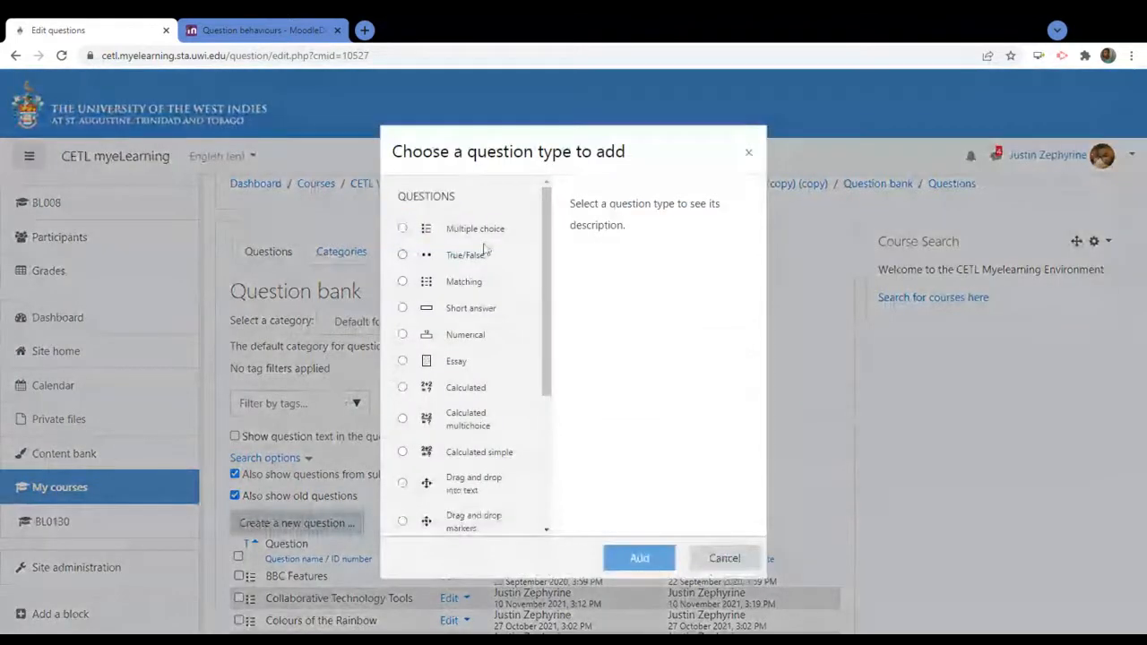
pyautogui.doubleClick(484, 230)
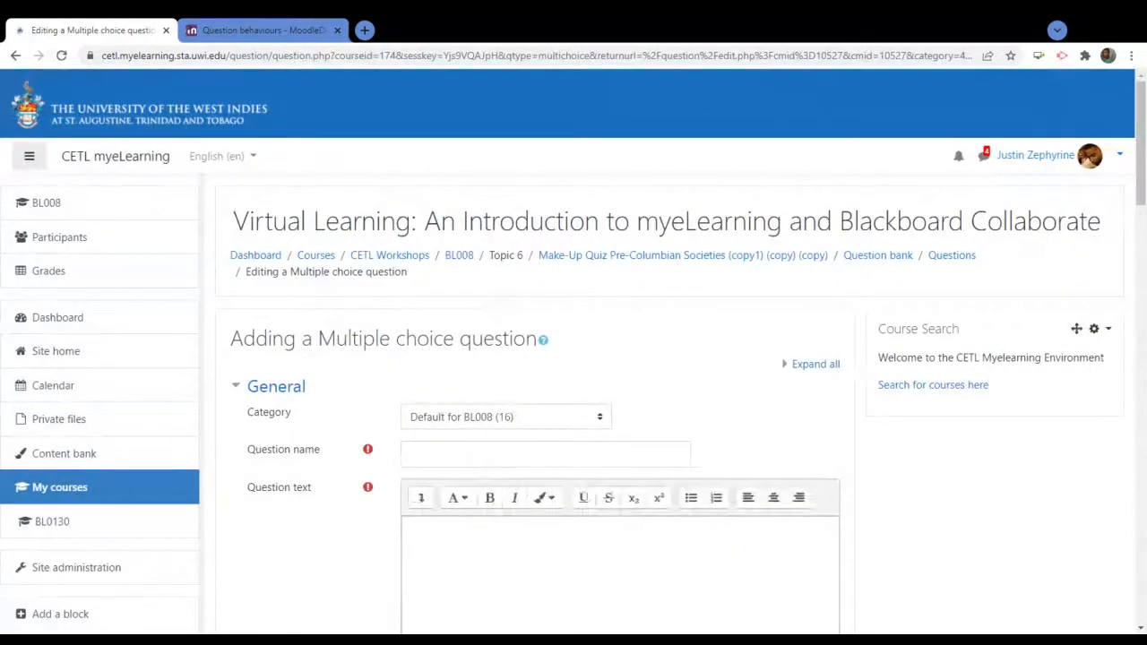
# Name the multiple choice question 'Brands of Water'
pyautogui.scroll(-1, 323, 563)
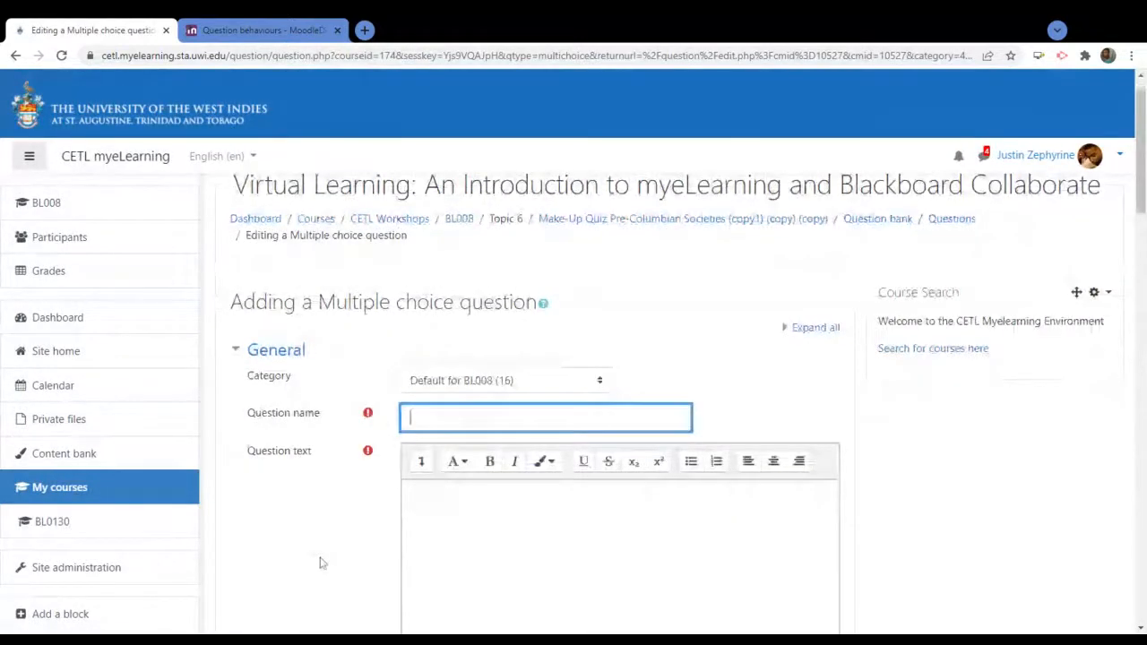
pyautogui.scroll(-1, 323, 563)
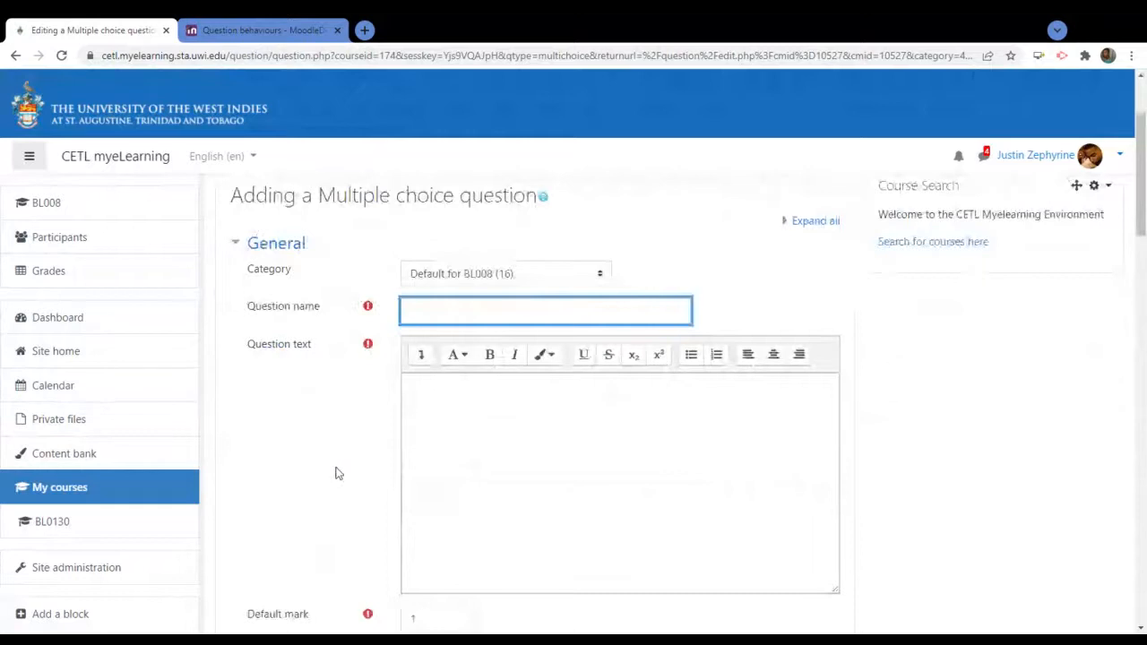
pyautogui.write('Bra')
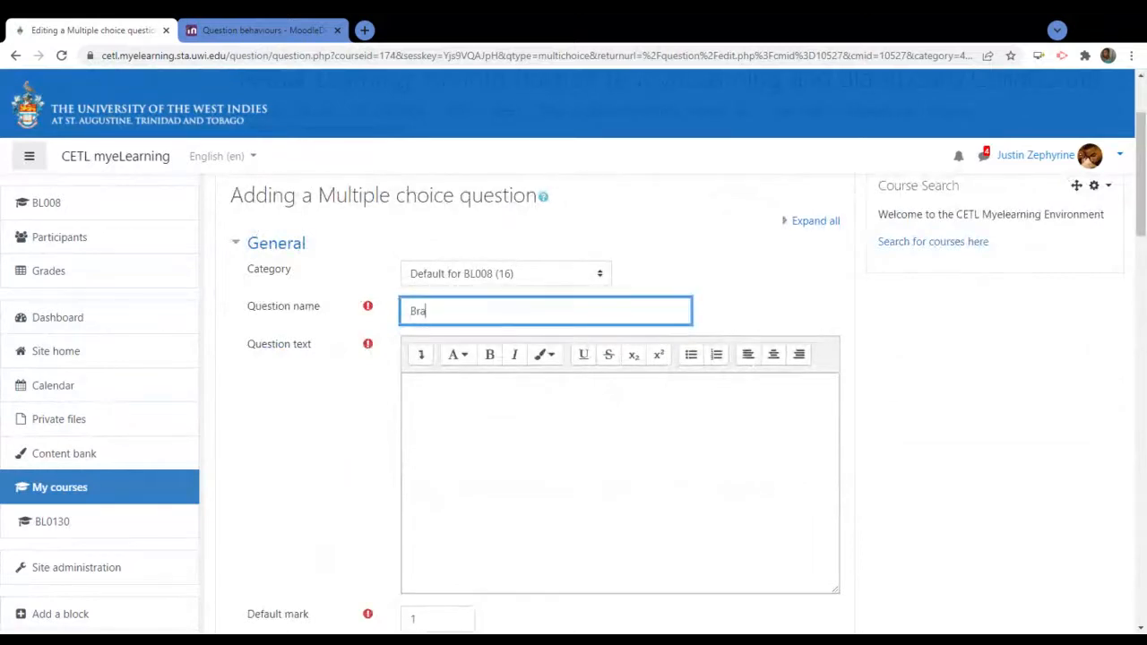
pyautogui.write('nds of Commer')
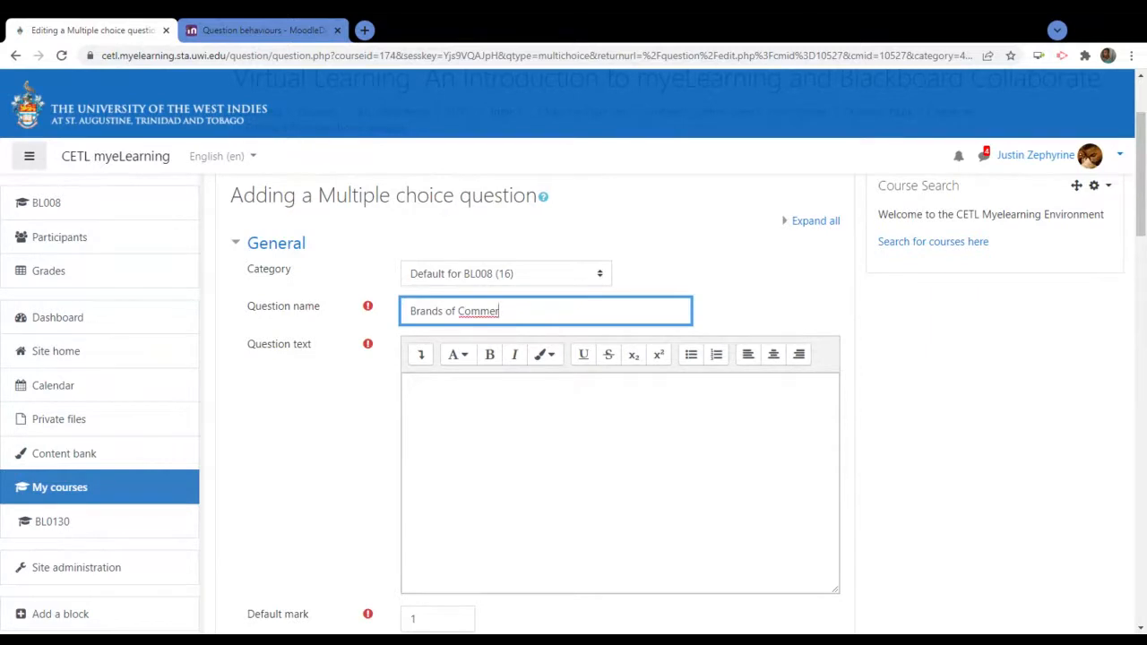
pyautogui.press('BackSpace')
pyautogui.press('BackSpace')
pyautogui.press('BackSpace')
pyautogui.press('BackSpace')
pyautogui.press('BackSpace')
pyautogui.press('BackSpace')
pyautogui.write('Water')
# Enter the text 'Which of the following is a local brand of water?' and prefix the name with 'Local'
pyautogui.click(414, 386)
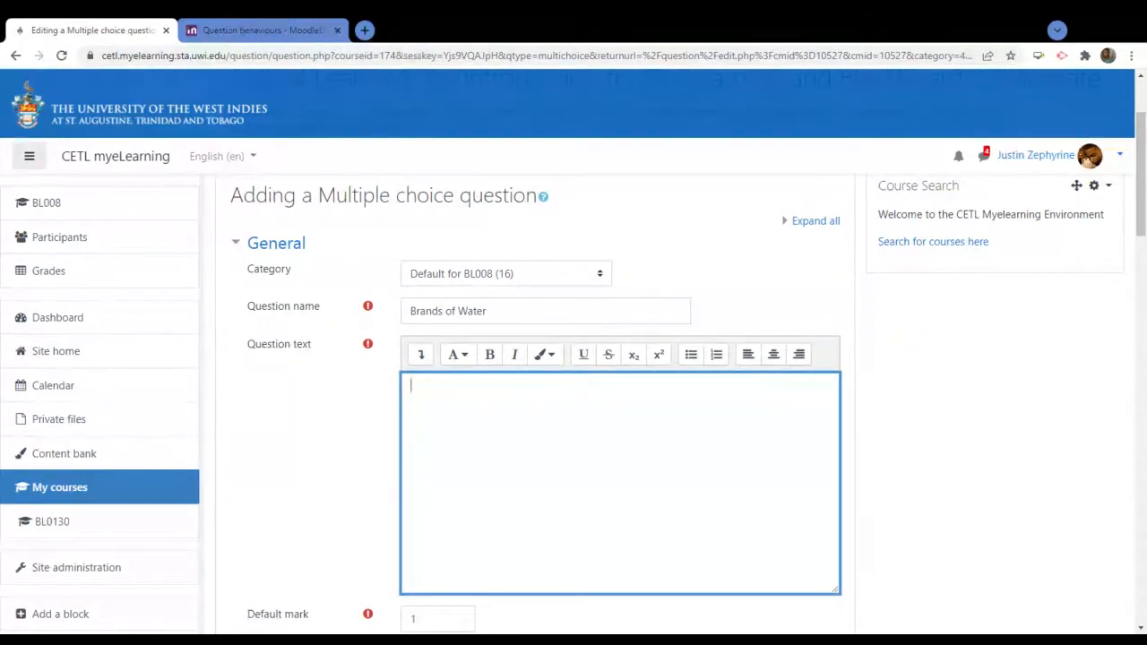
pyautogui.write('WHich of the follow')
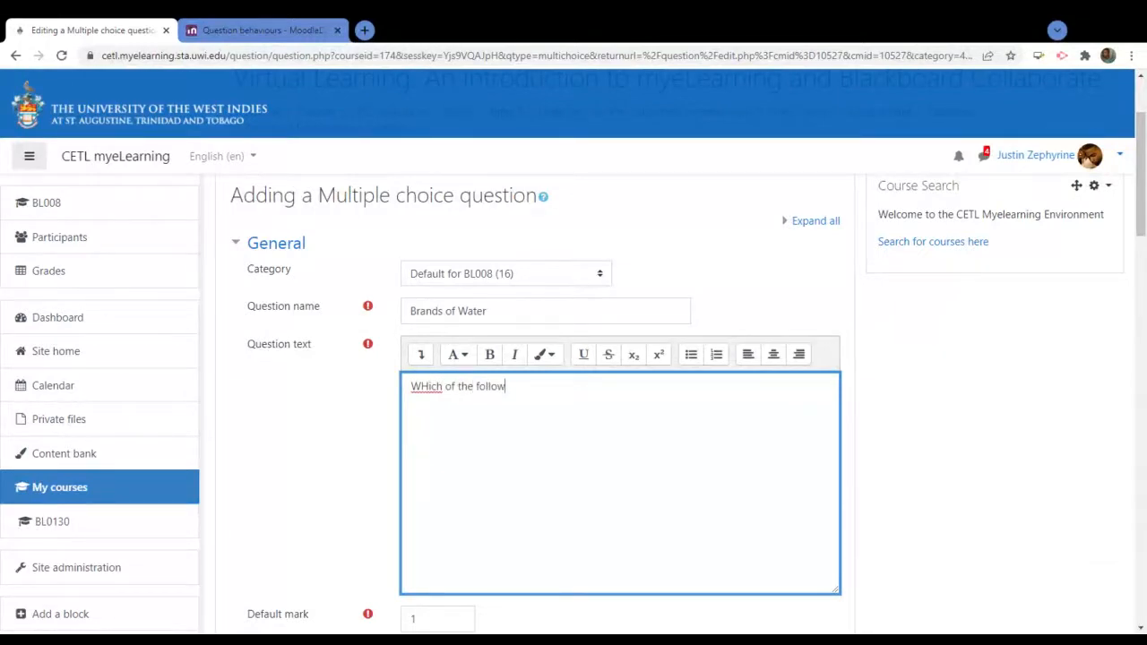
pyautogui.write('ing is')
pyautogui.click(428, 386)
pyautogui.press('BackSpace')
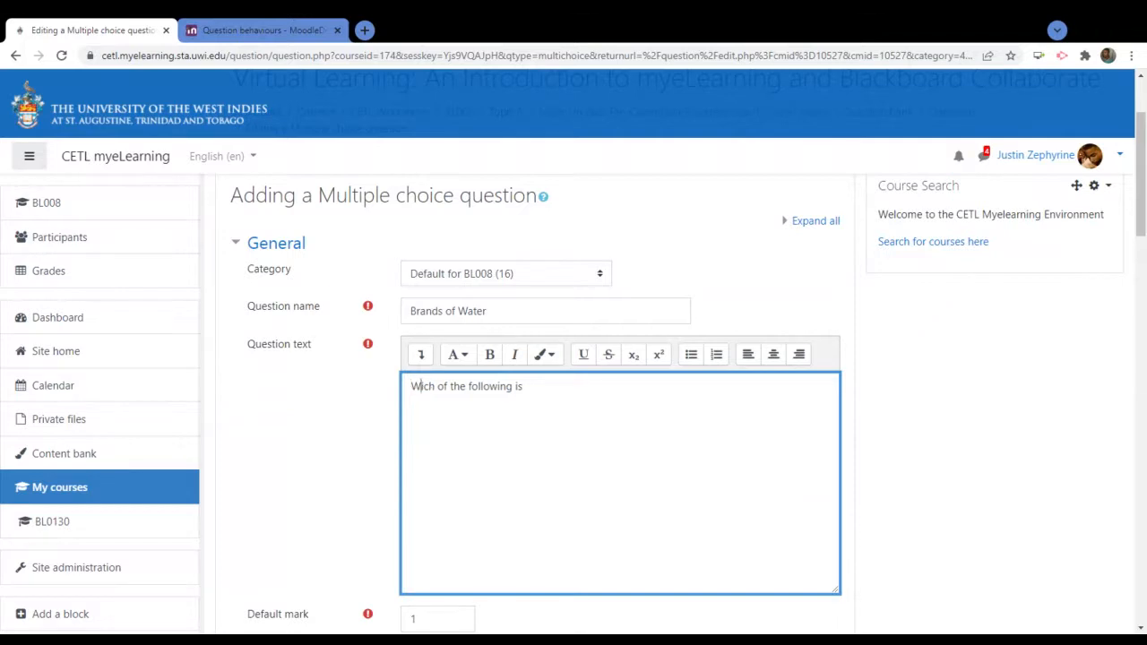
pyautogui.write('he following is ')
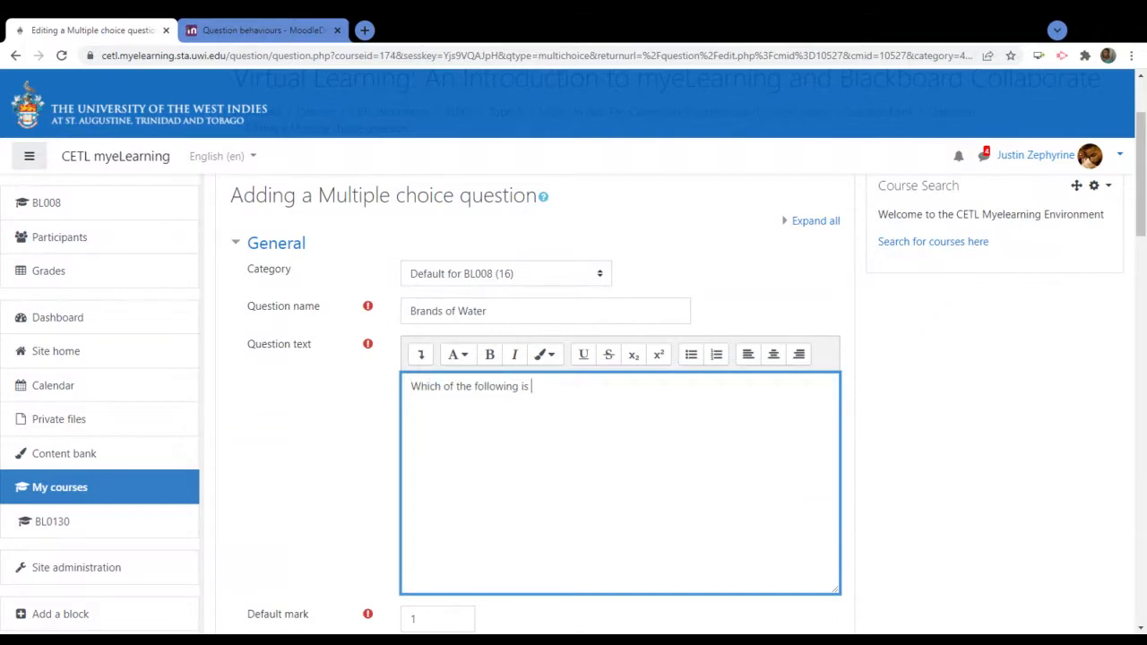
pyautogui.write('a local brand of water?')
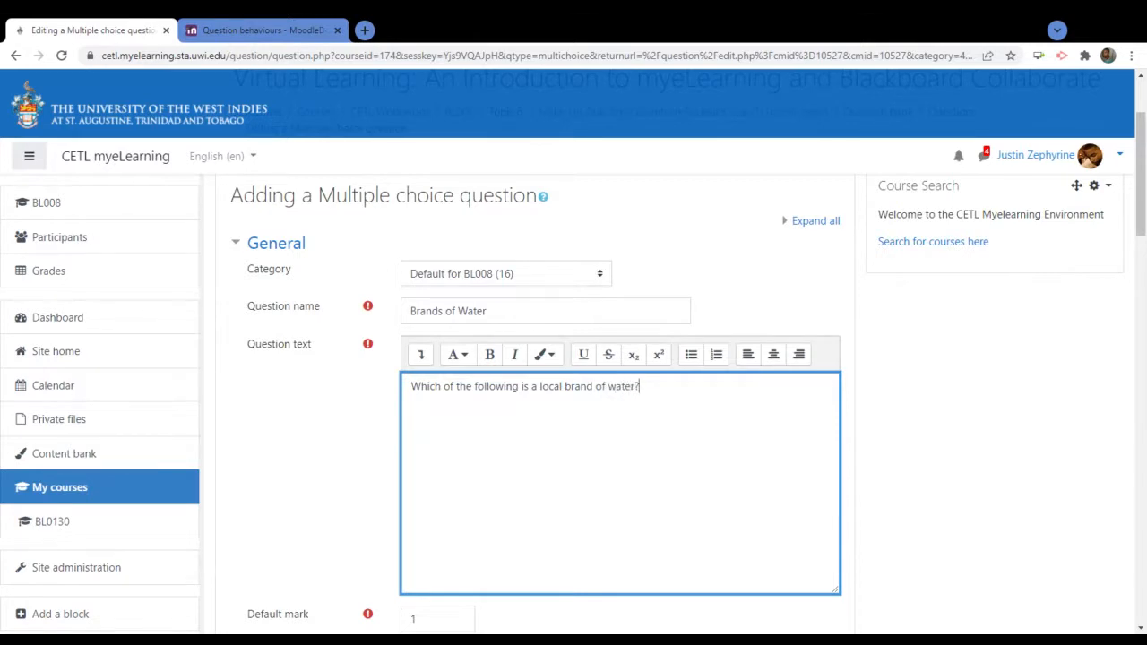
pyautogui.click(410, 311)
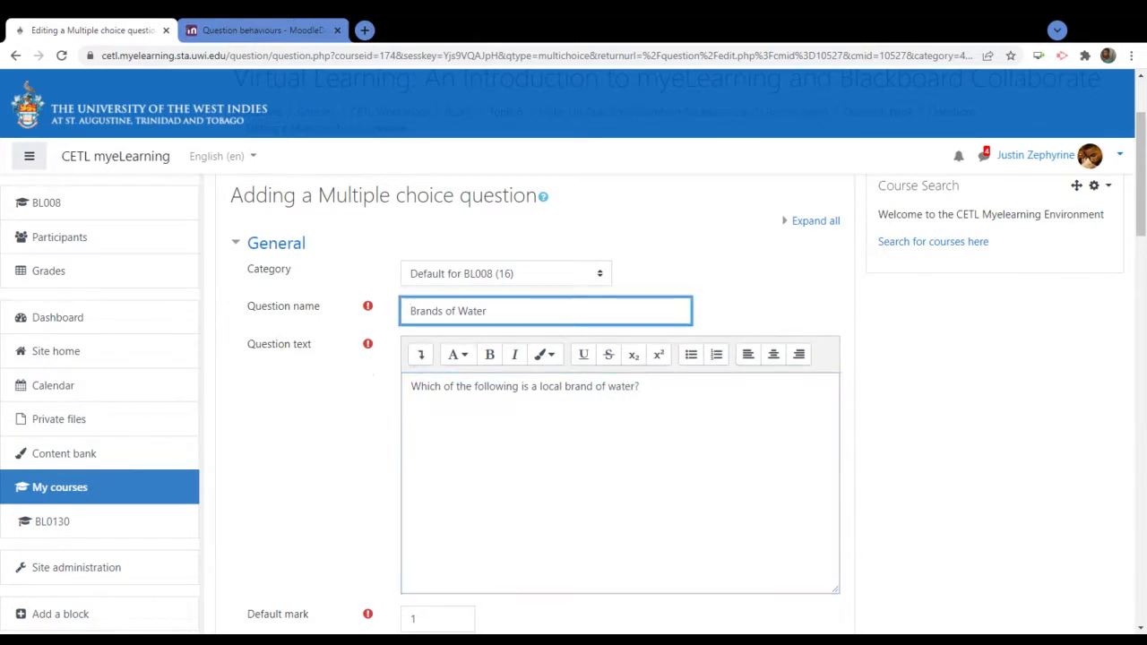
pyautogui.write('Local')
pyautogui.click(472, 386)
pyautogui.scroll(-5, 471, 386)
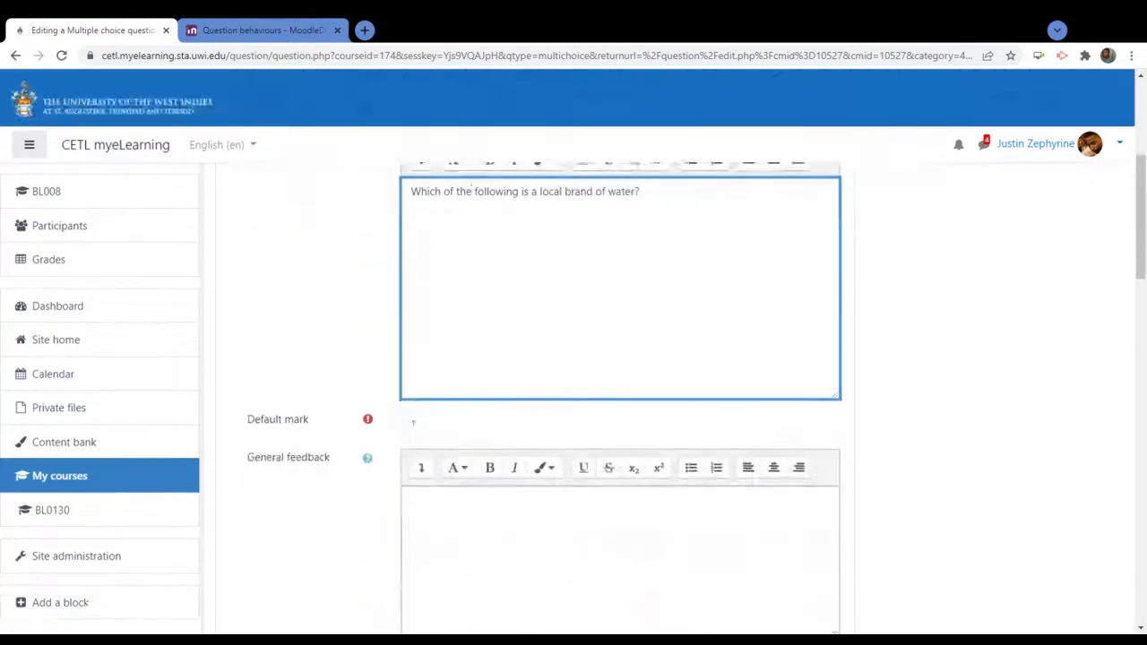
pyautogui.scroll(-4, 456, 394)
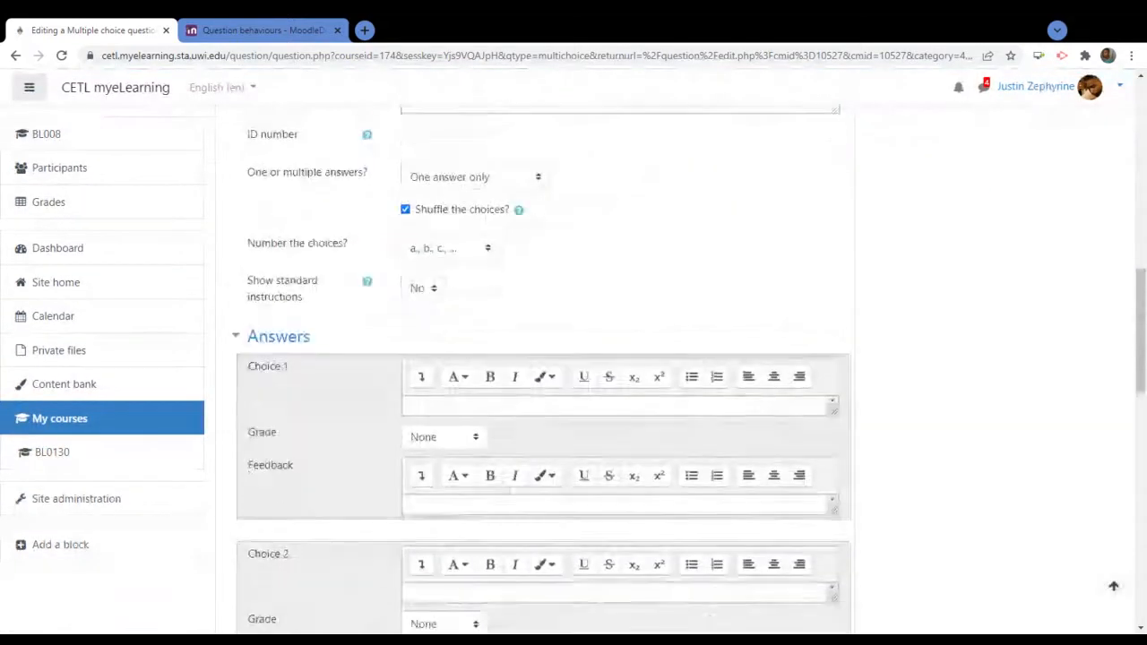
pyautogui.scroll(10, 739, 242)
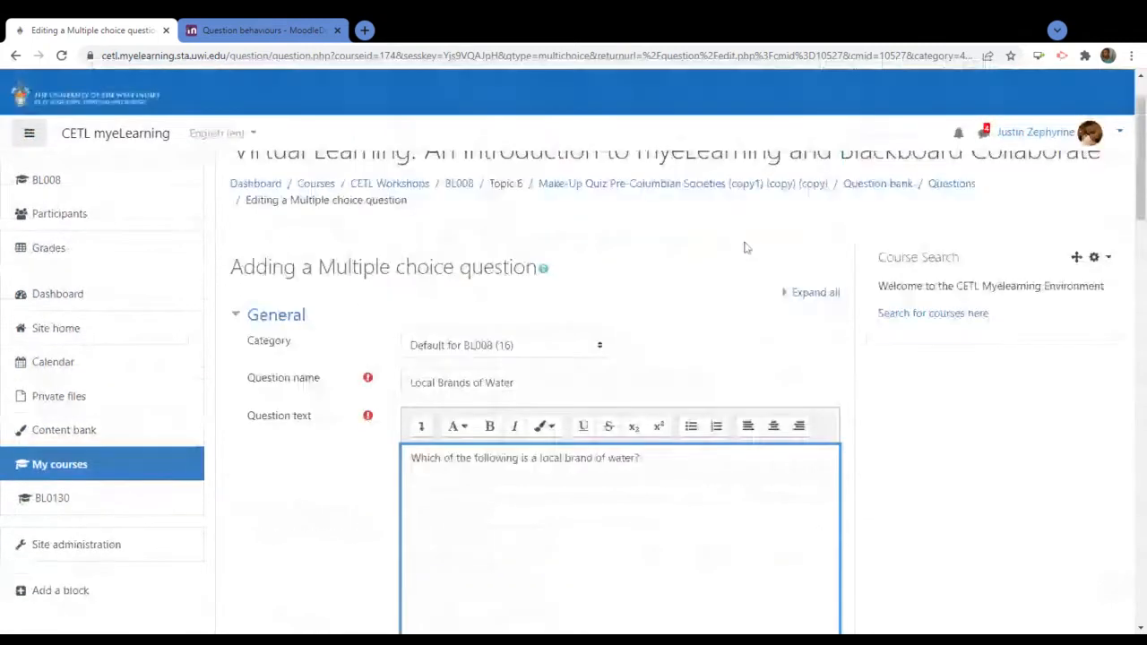
pyautogui.scroll(-1, 746, 247)
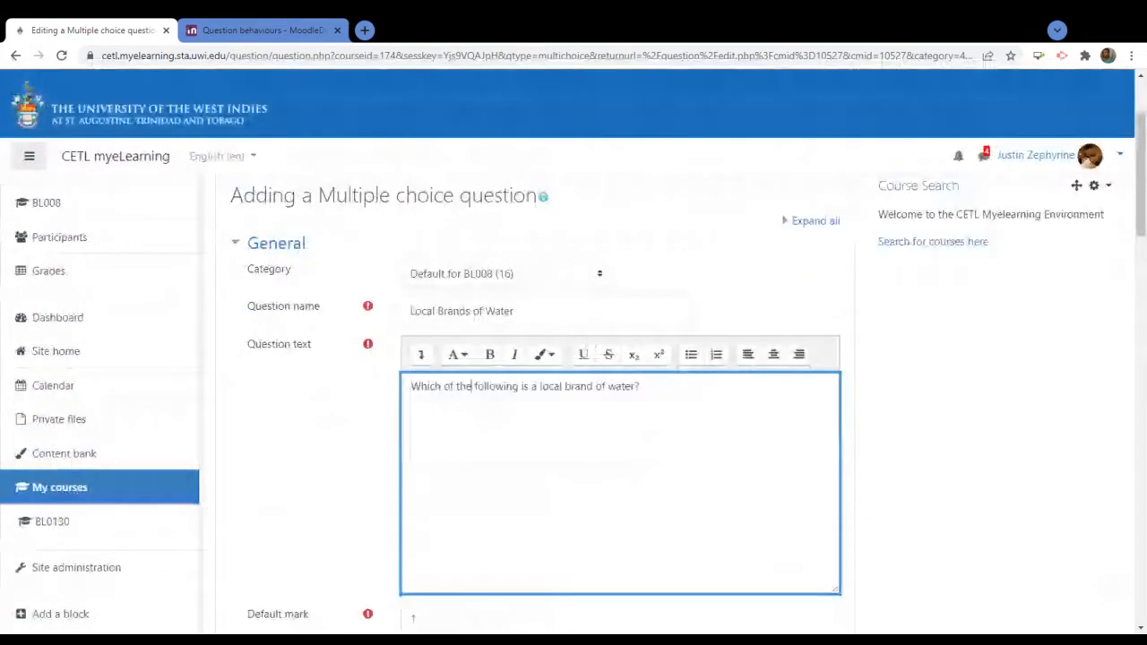
pyautogui.scroll(-4, 621, 358)
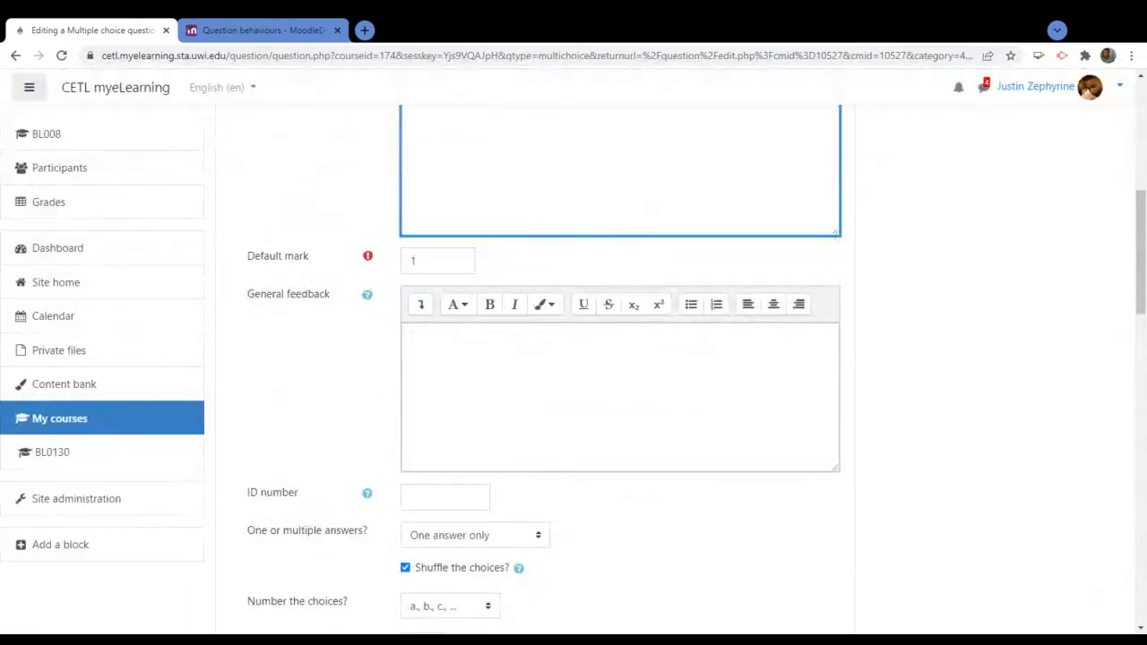
pyautogui.scroll(-1, 555, 497)
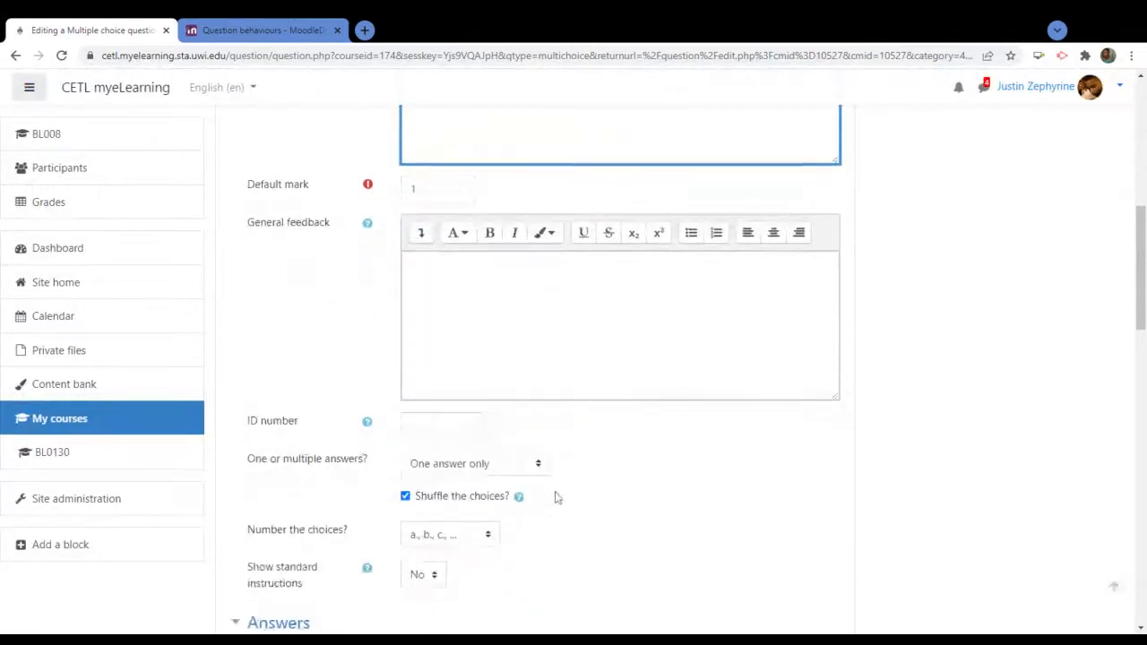
pyautogui.scroll(-2, 556, 498)
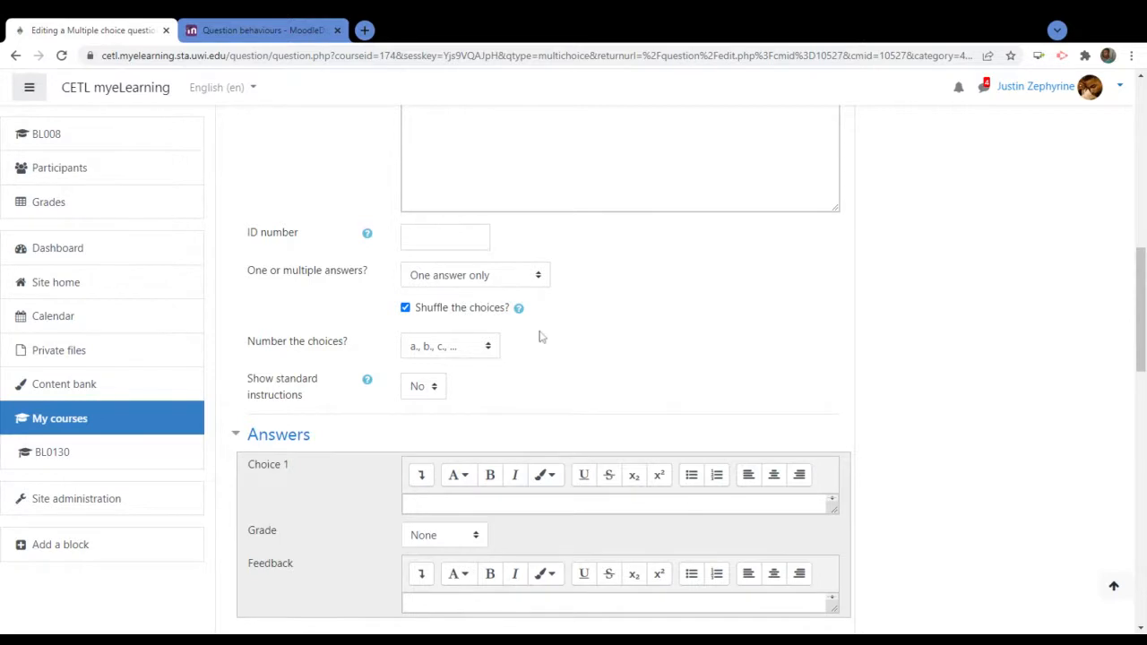
pyautogui.scroll(-2, 725, 332)
pyautogui.scroll(-1, 726, 335)
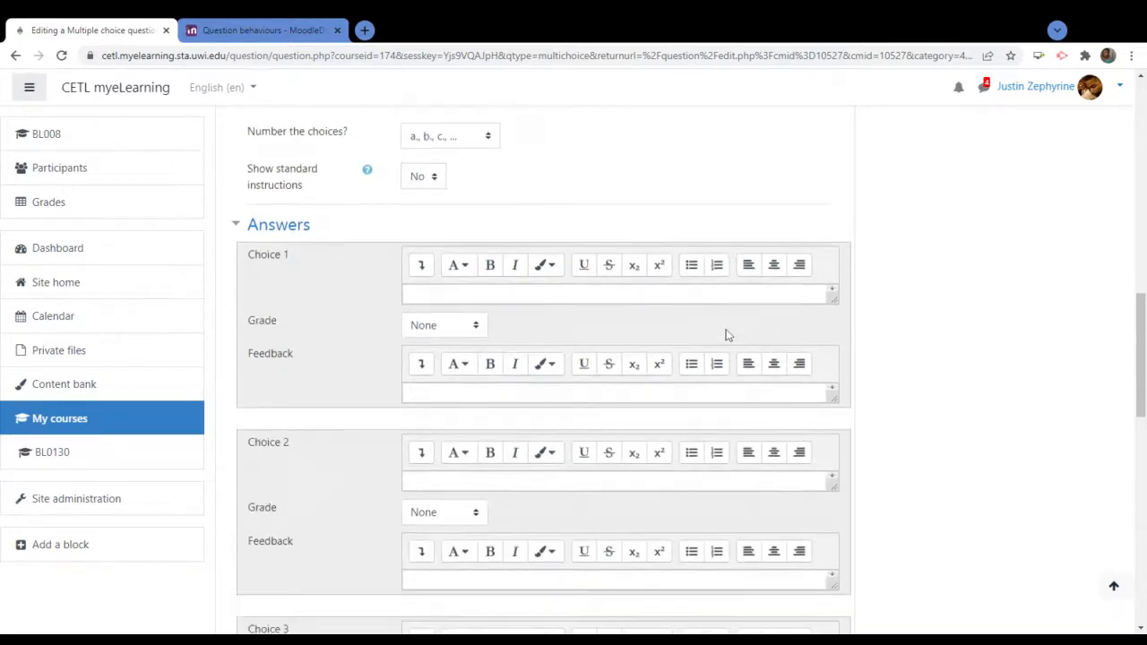
pyautogui.scroll(3, 728, 335)
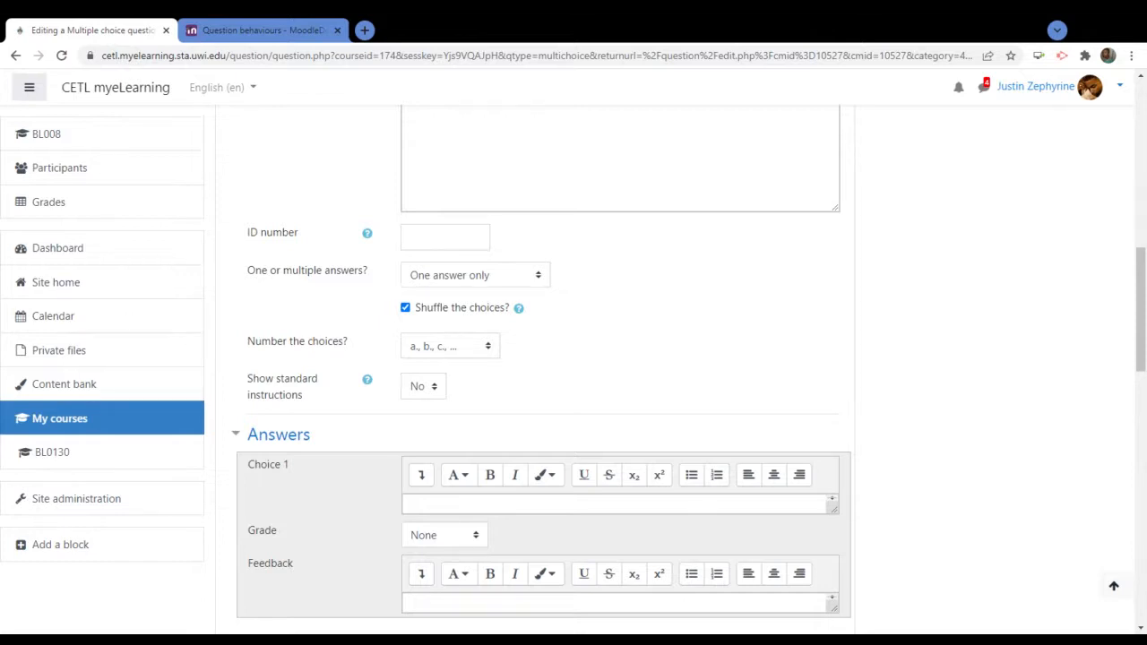
pyautogui.scroll(-1, 727, 366)
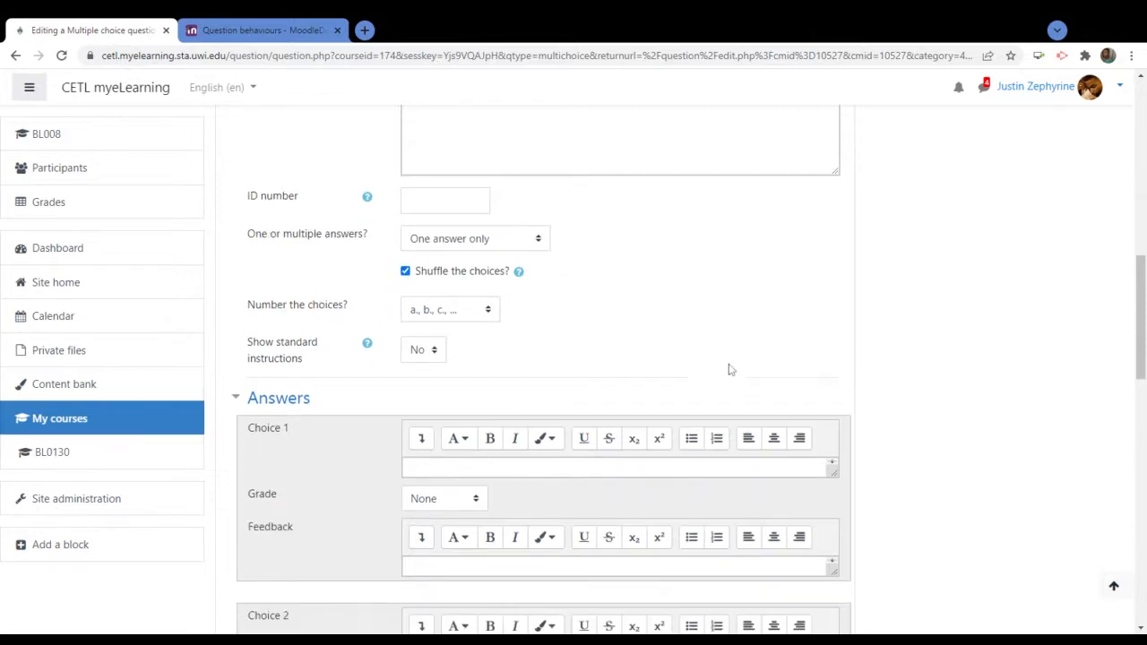
# Enter 'Blue Waters' as Choice 1 and 'Fiji' as Choice 2
pyautogui.click(726, 434)
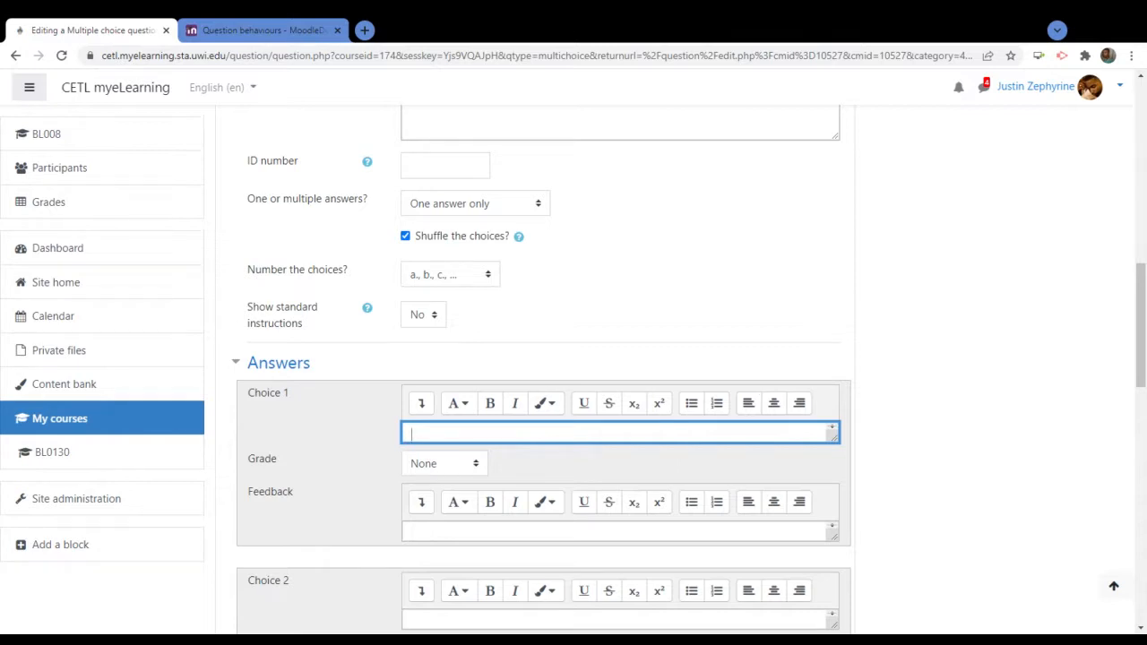
pyautogui.scroll(-2, 866, 313)
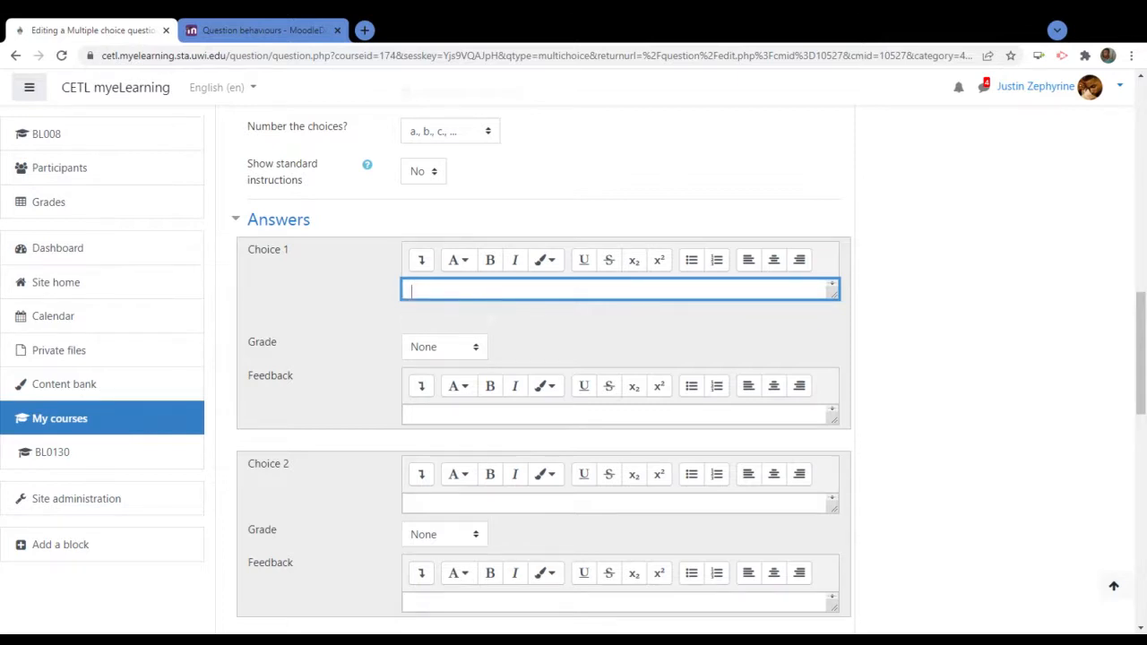
pyautogui.write('Blu')
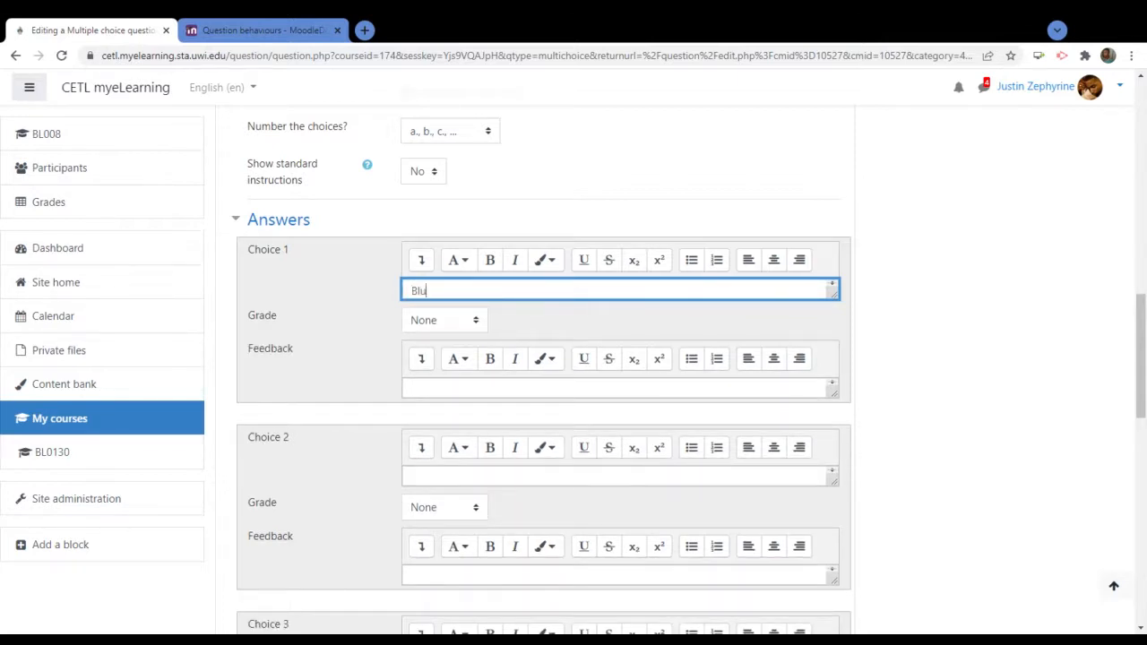
pyautogui.write('e Waters')
pyautogui.scroll(-1, 883, 357)
pyautogui.scroll(-2, 884, 357)
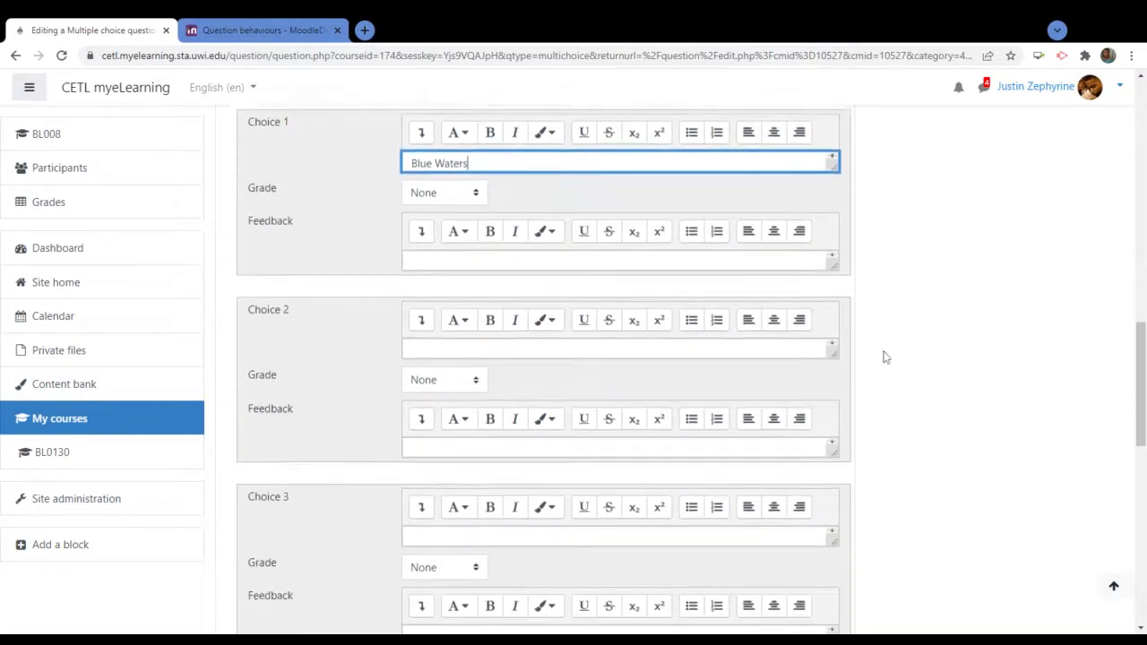
pyautogui.click(472, 262)
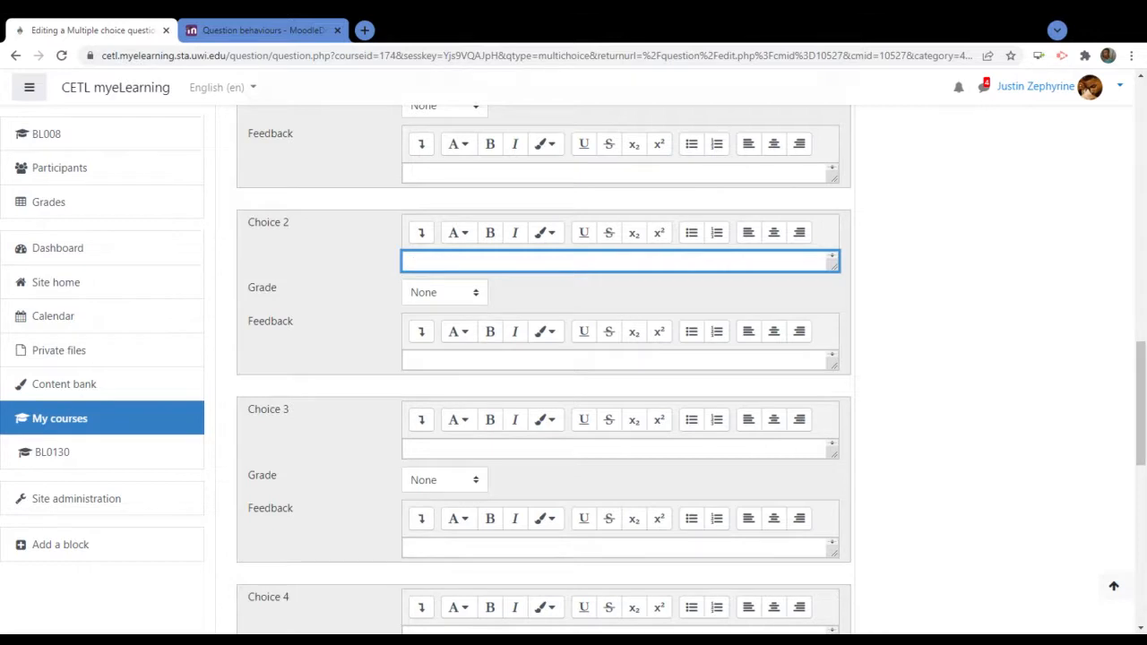
pyautogui.write('Fiji')
pyautogui.click(574, 449)
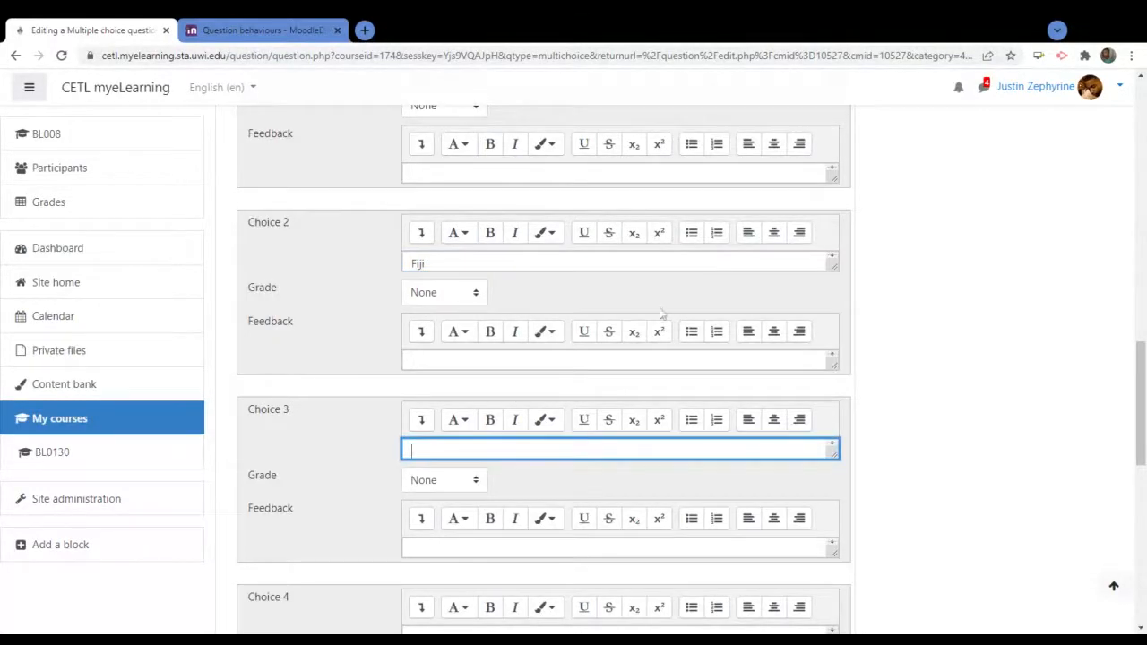
pyautogui.scroll(2, 660, 313)
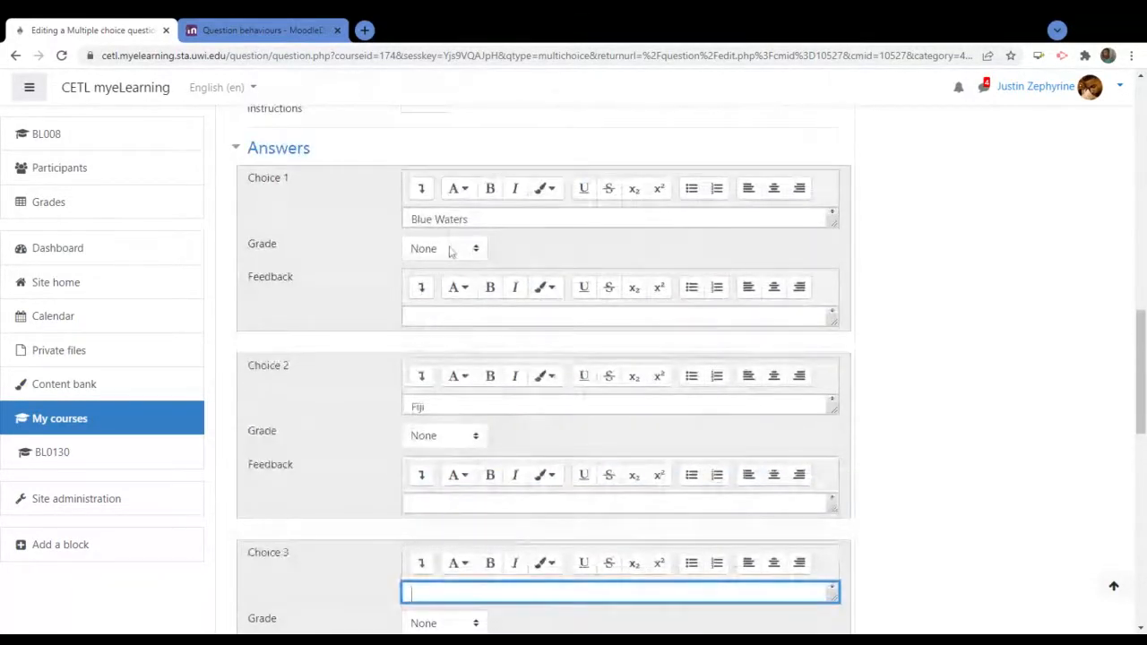
pyautogui.click(450, 250)
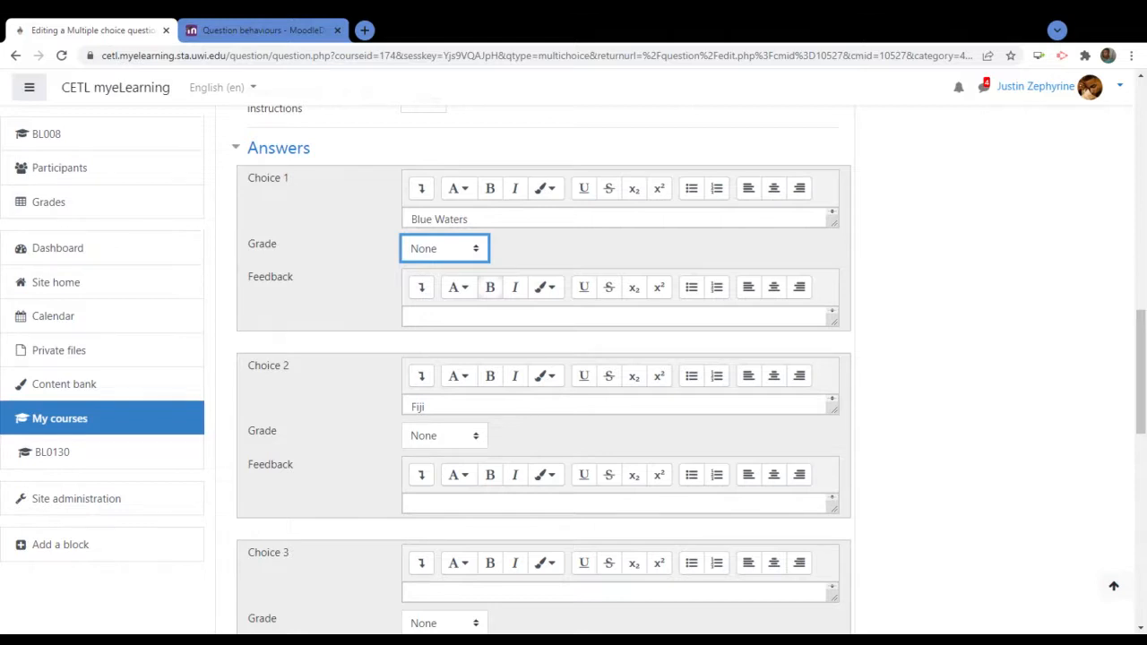
# Set the Blue Waters answer's grade to 100%
pyautogui.press('Down')
pyautogui.click(427, 406)
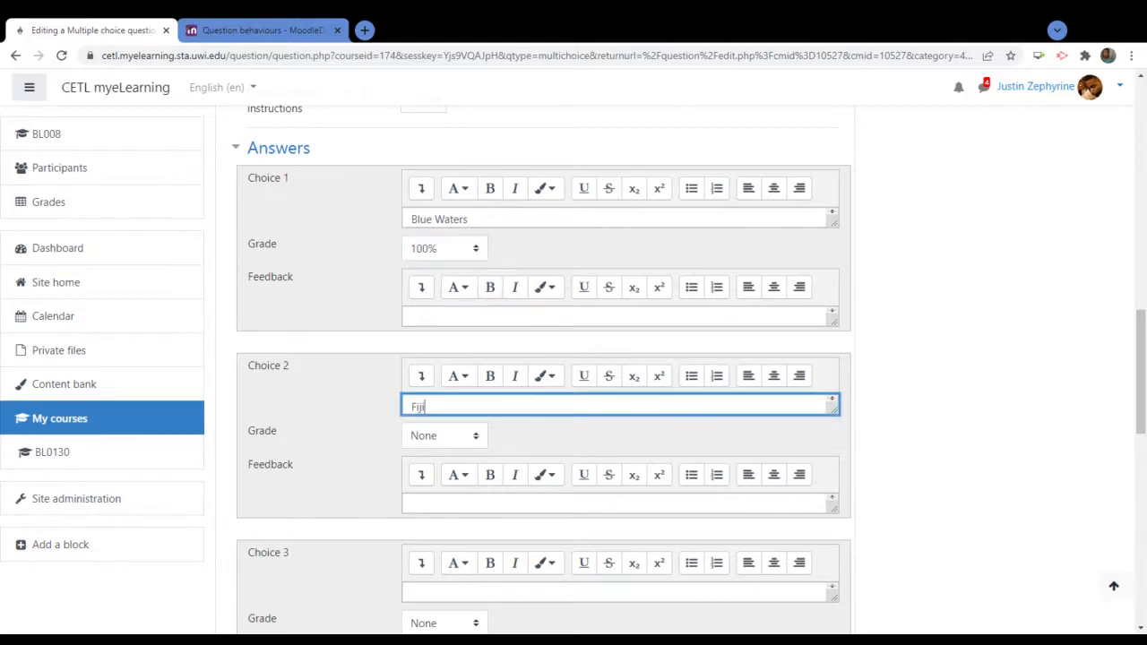
pyautogui.scroll(-1, 427, 406)
pyautogui.scroll(-2, 517, 474)
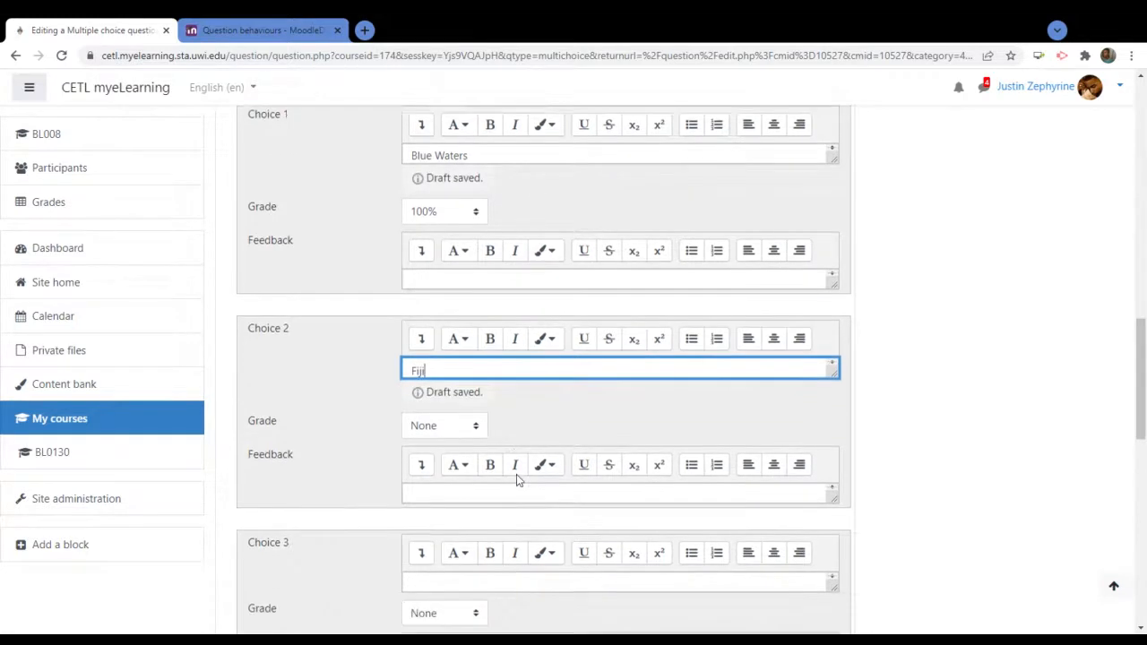
pyautogui.scroll(-1, 516, 481)
# Enter 'Dasani' as Choice 3 and 'Zephrylls' as Choice 4
pyautogui.click(516, 405)
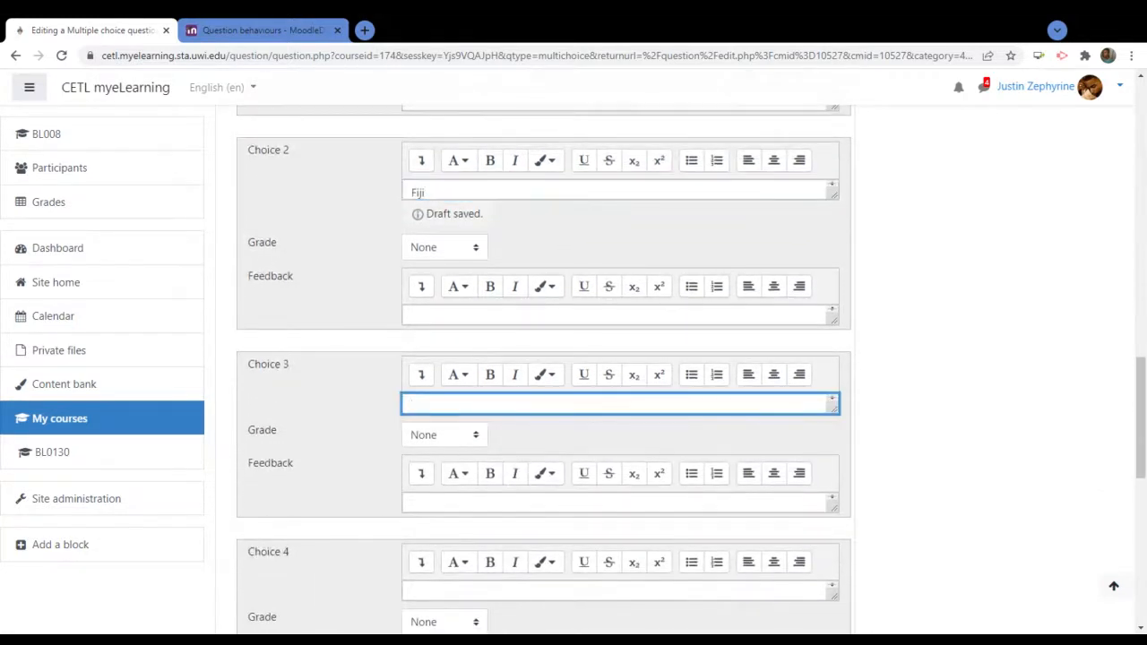
pyautogui.write('Dasani')
pyautogui.press('Return')
pyautogui.click(993, 418)
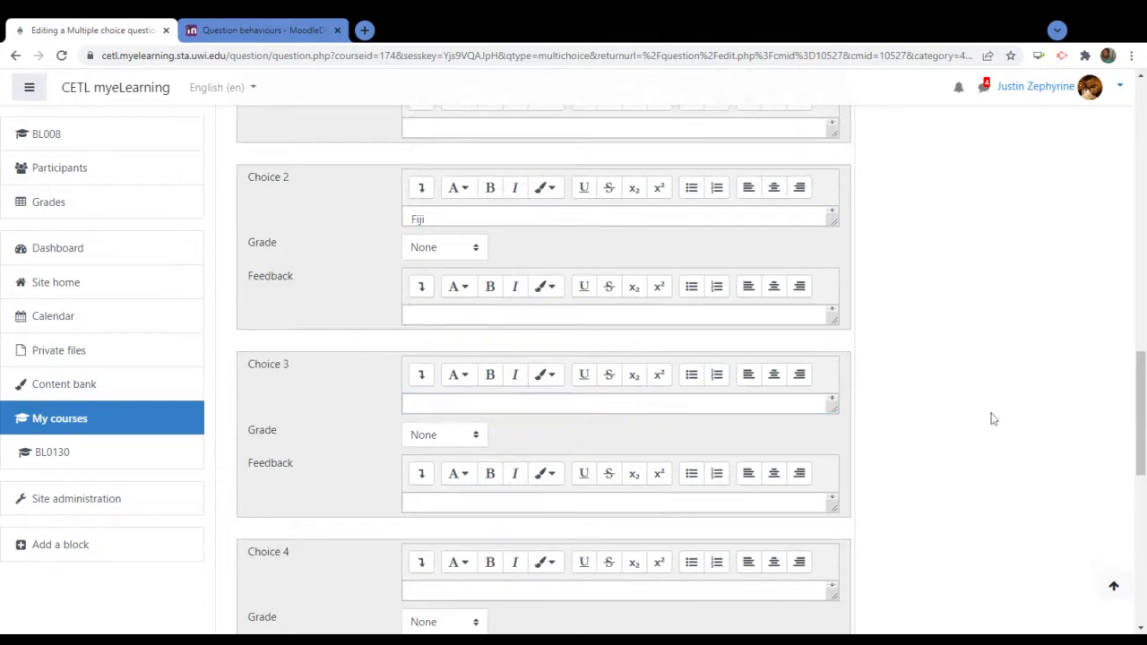
pyautogui.scroll(-4, 955, 419)
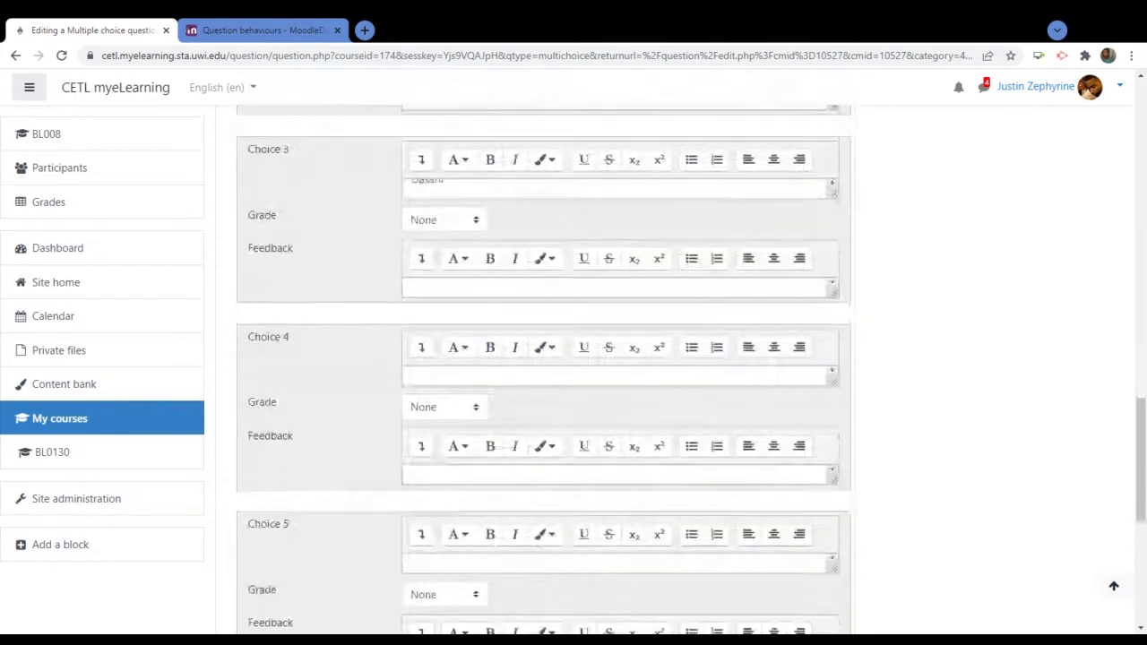
pyautogui.click(457, 377)
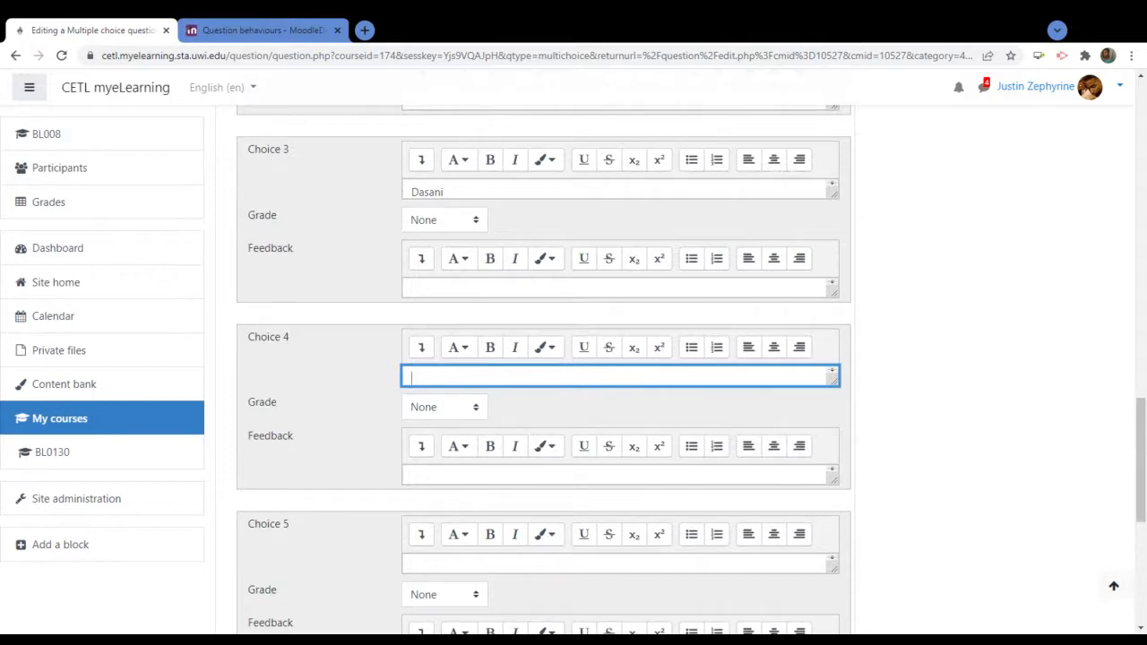
pyautogui.write('Zephrylls')
pyautogui.write('l')
pyautogui.click(938, 371)
pyautogui.scroll(-1, 939, 371)
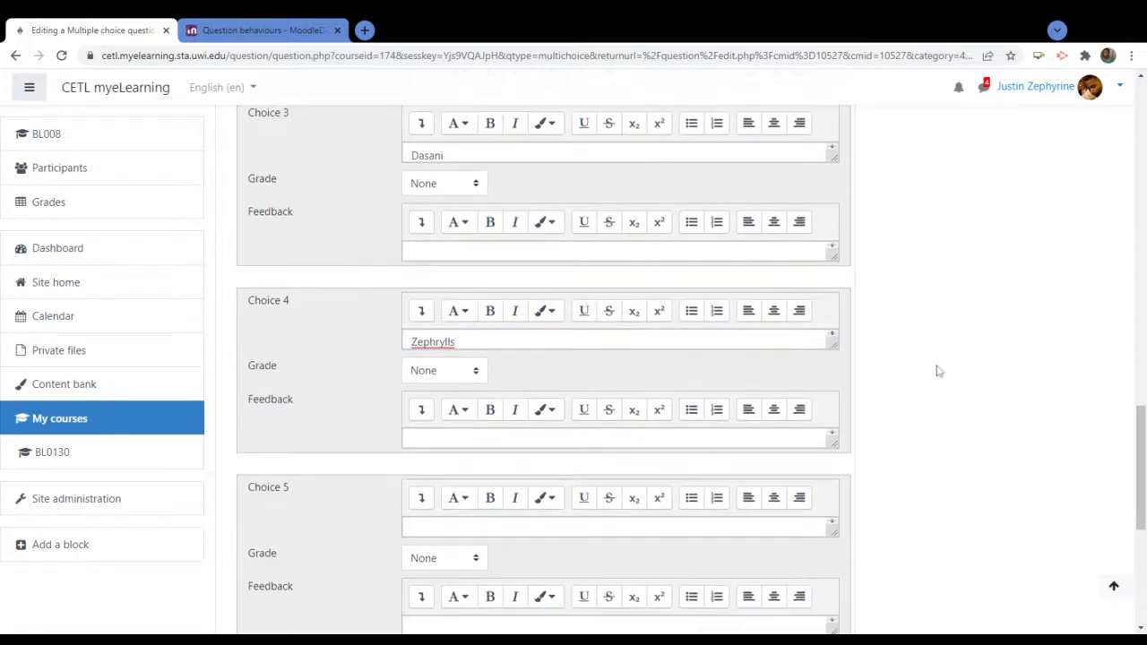
pyautogui.scroll(-7, 938, 371)
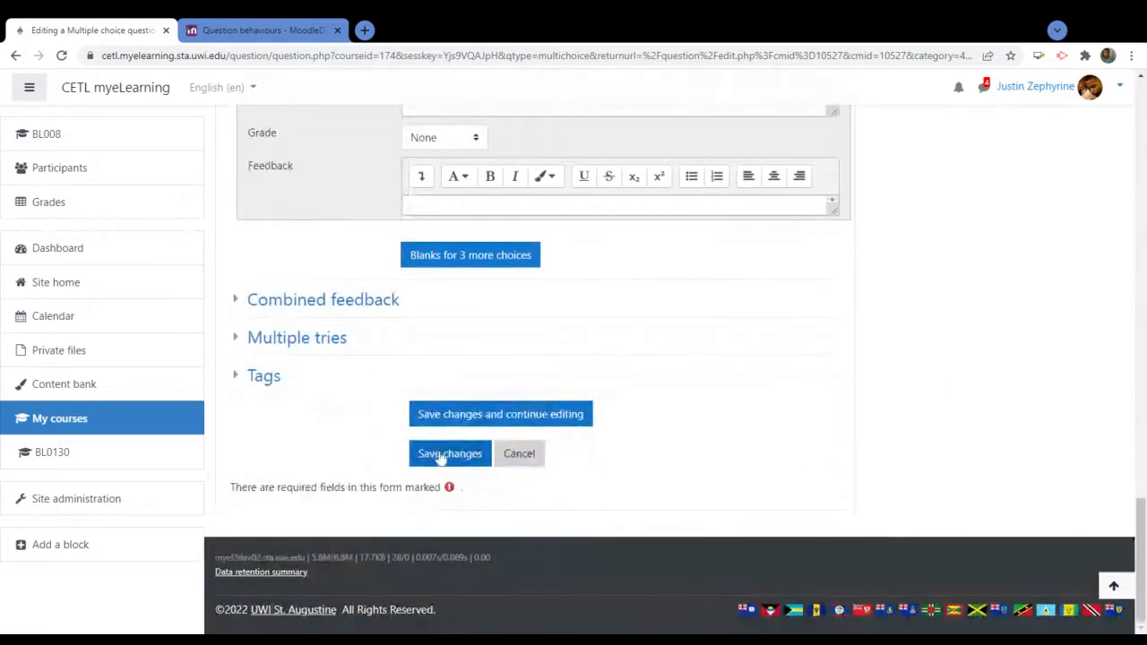
pyautogui.click(444, 454)
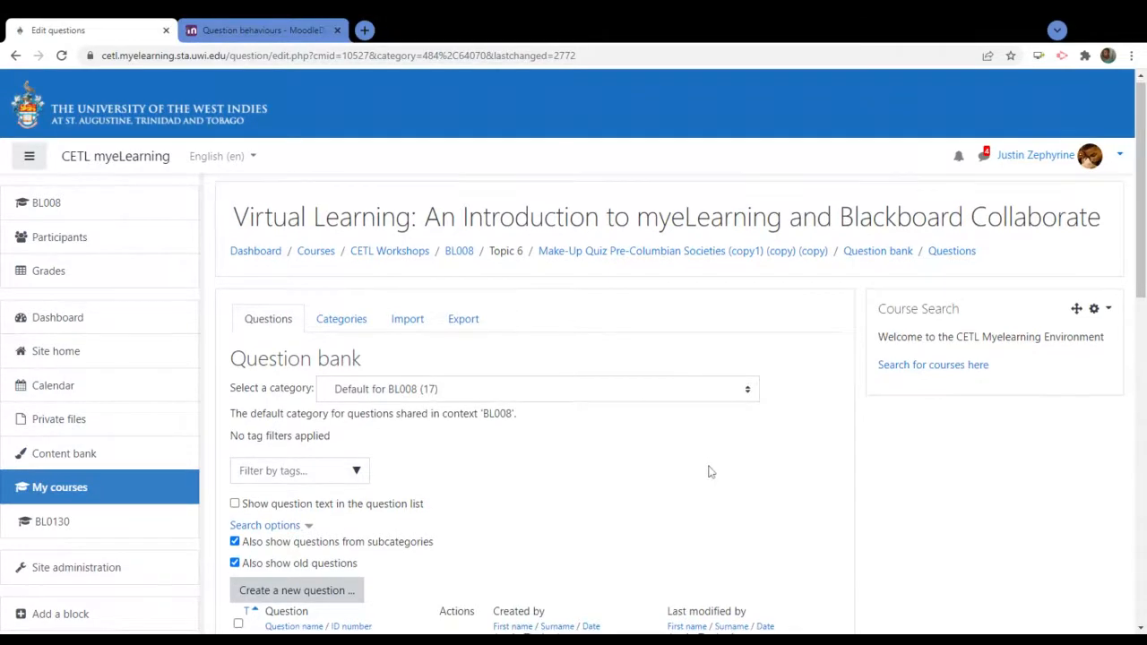
pyautogui.scroll(-1, 709, 472)
pyautogui.scroll(-3, 708, 472)
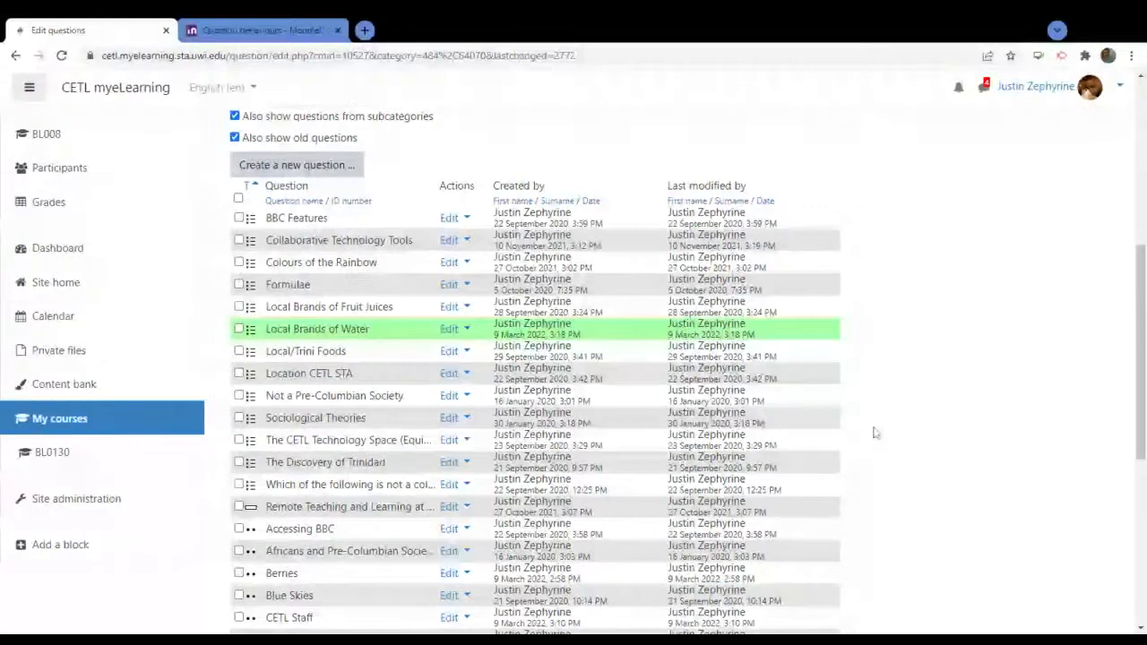
pyautogui.scroll(3, 843, 421)
pyautogui.scroll(2, 842, 422)
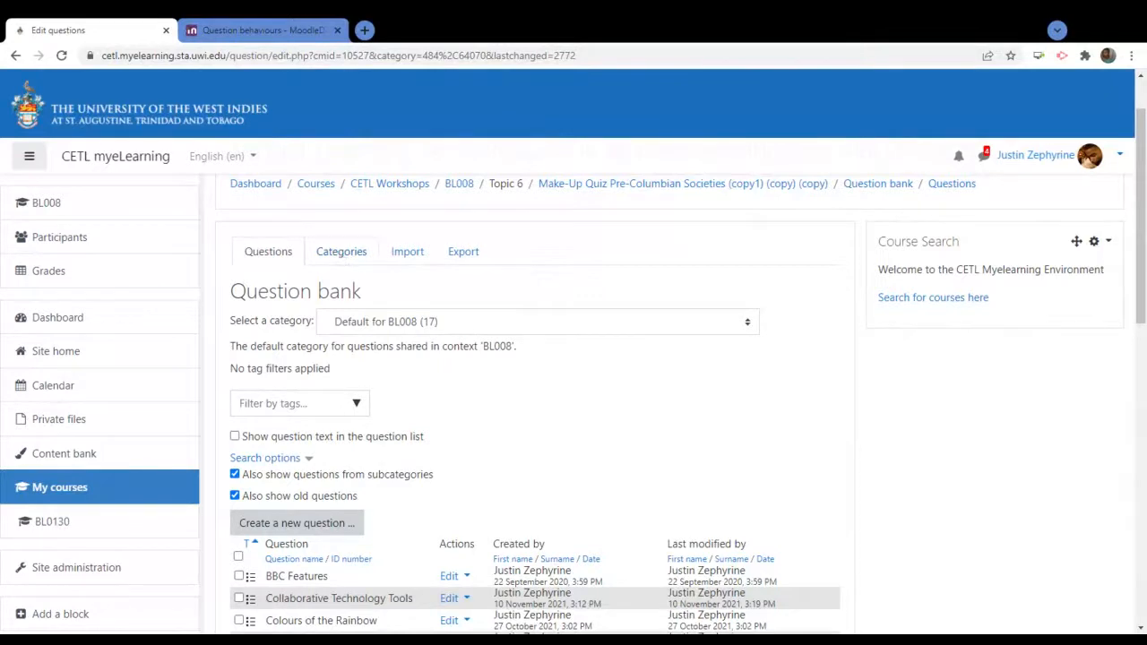
# On the Categories page, add 'Commercial Waters' under the parent Default for BL008 (17)
pyautogui.click(341, 257)
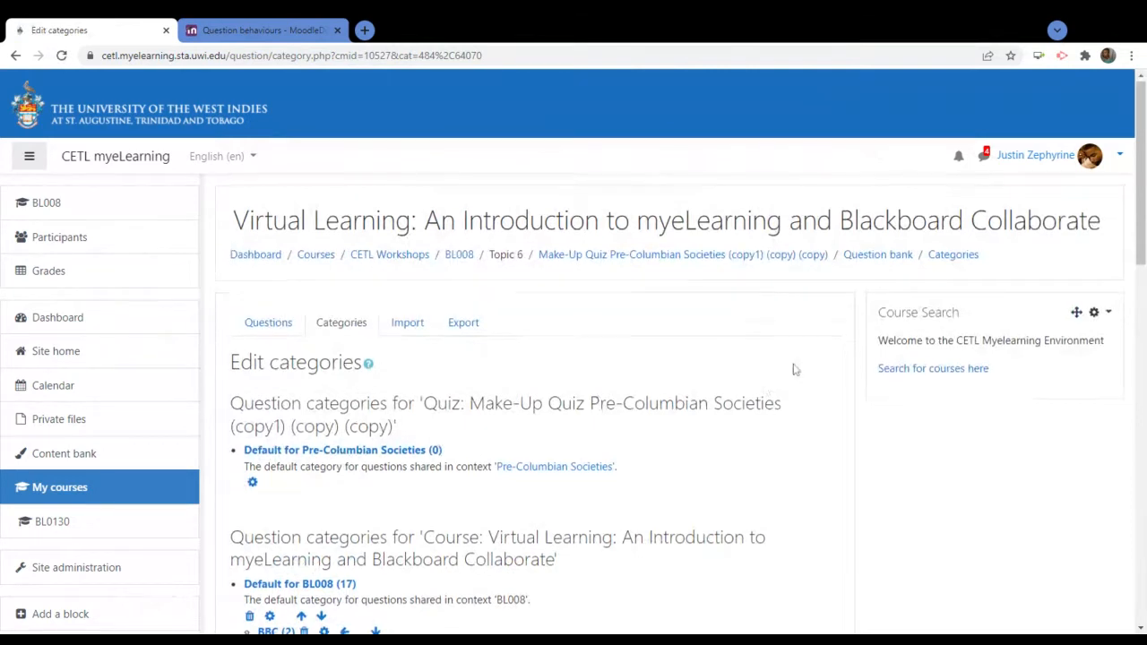
pyautogui.scroll(-10, 794, 370)
pyautogui.scroll(-1, 794, 370)
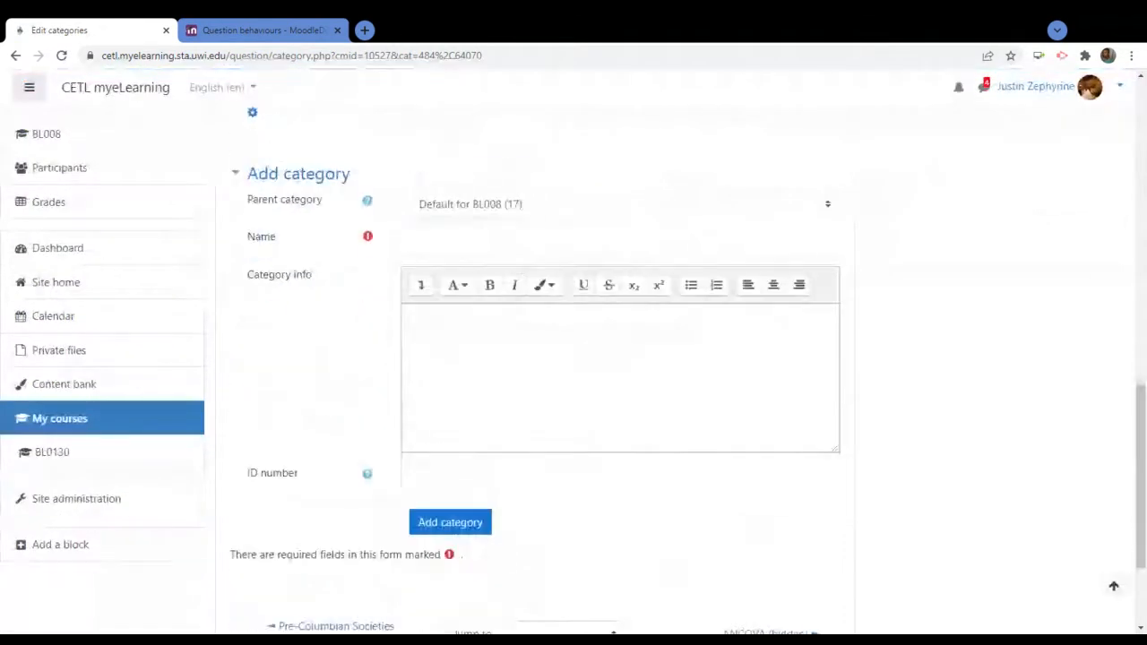
pyautogui.click(429, 239)
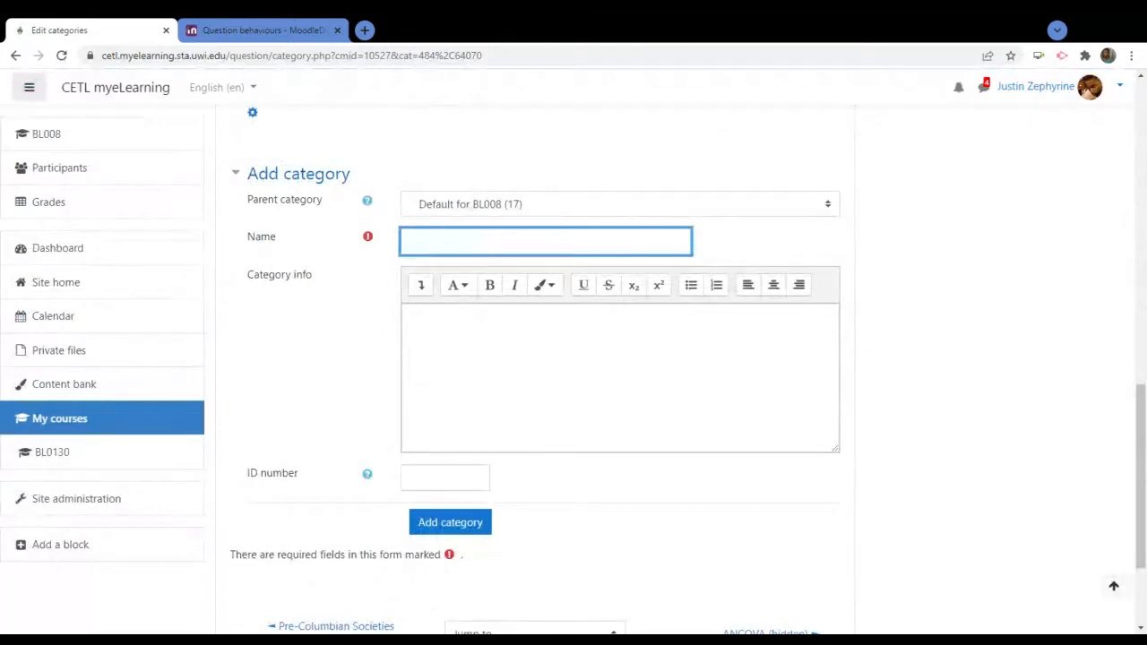
pyautogui.write('Commercial Waters')
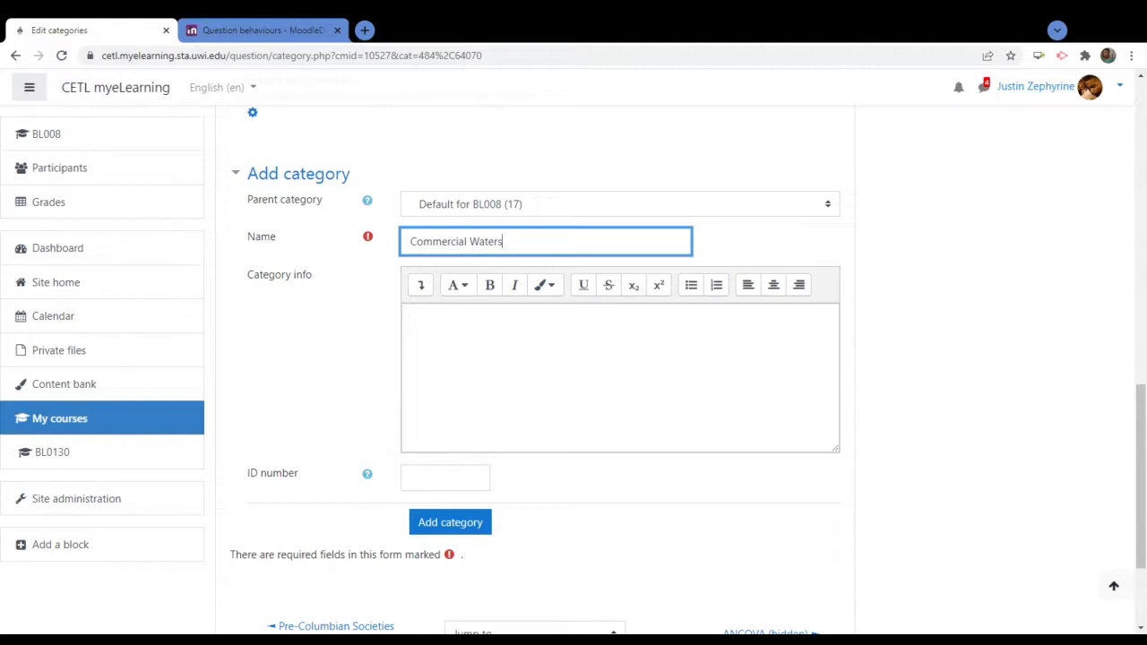
pyautogui.click(327, 365)
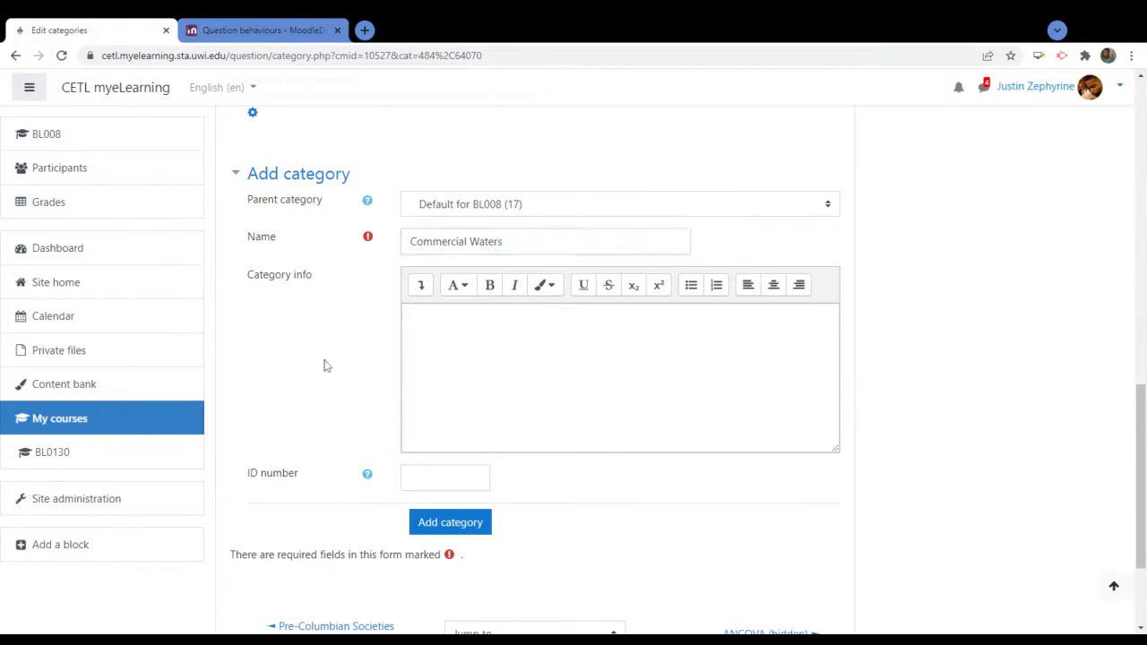
pyautogui.scroll(-2, 469, 510)
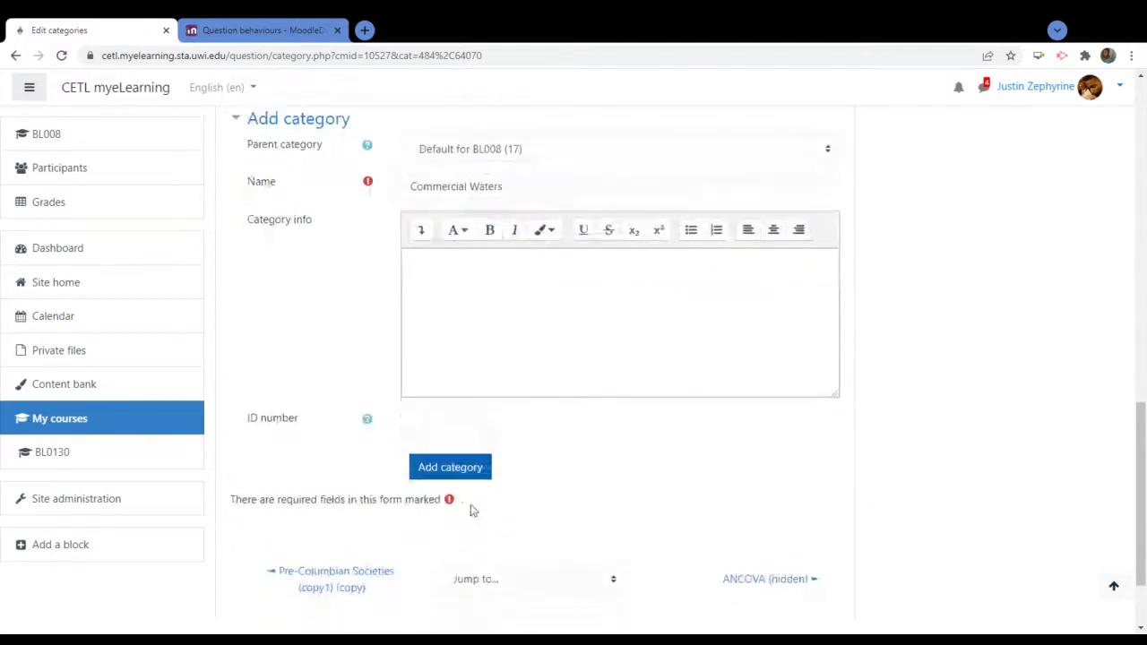
pyautogui.click(432, 170)
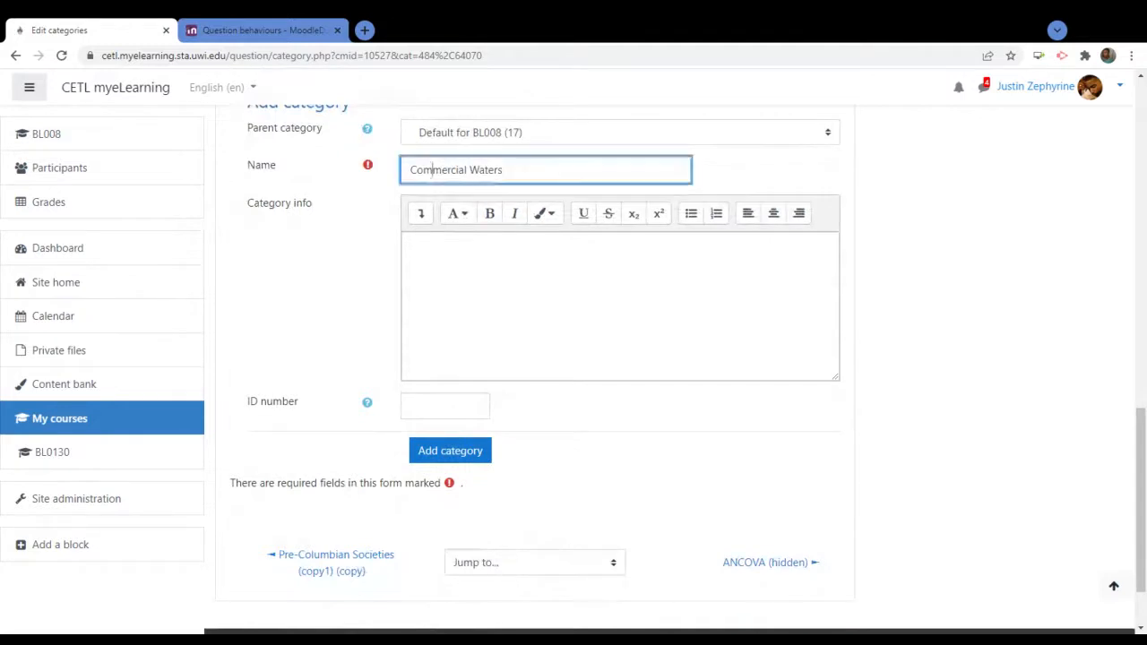
pyautogui.hotkey('ctrl', 'a')
pyautogui.click(326, 293)
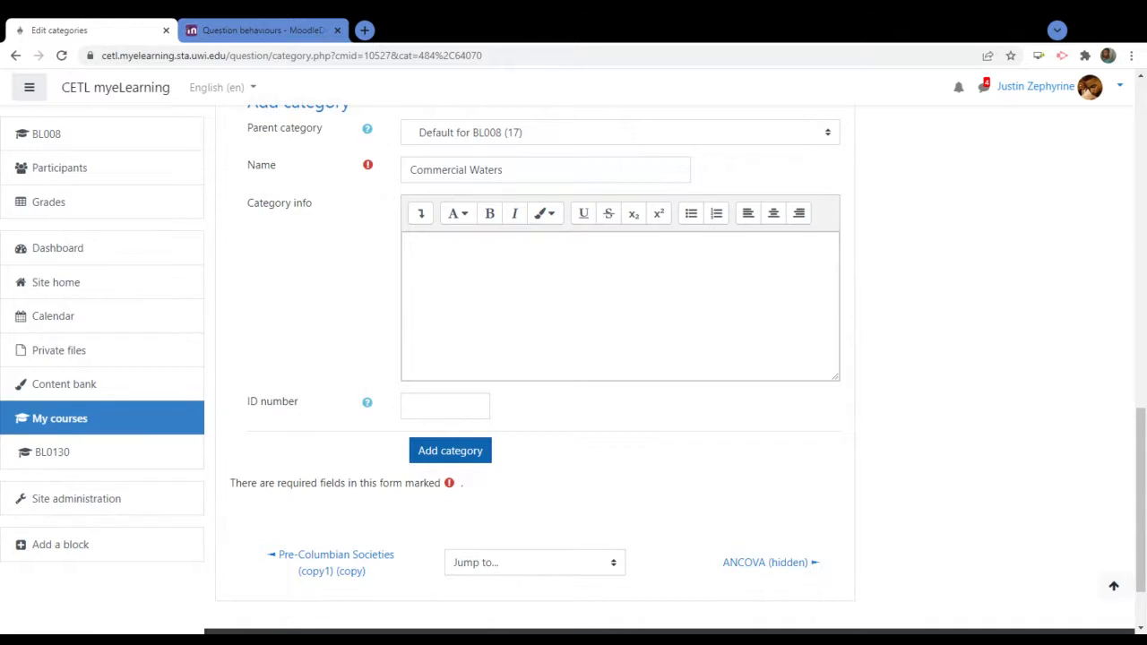
pyautogui.click(443, 453)
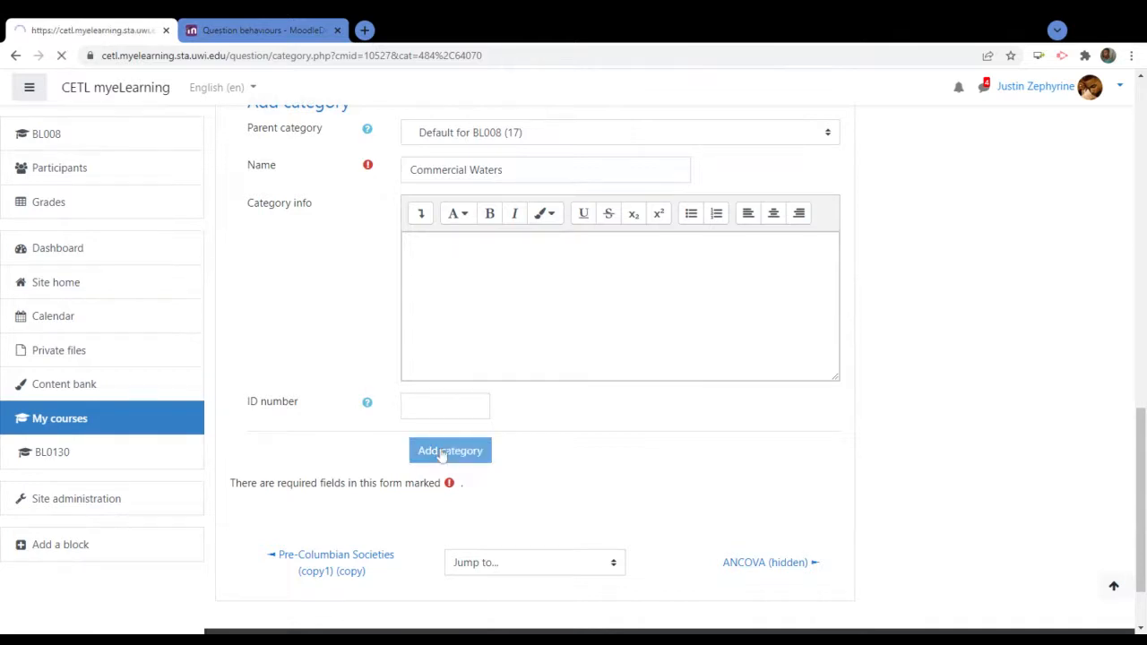
pyautogui.scroll(-4, 532, 454)
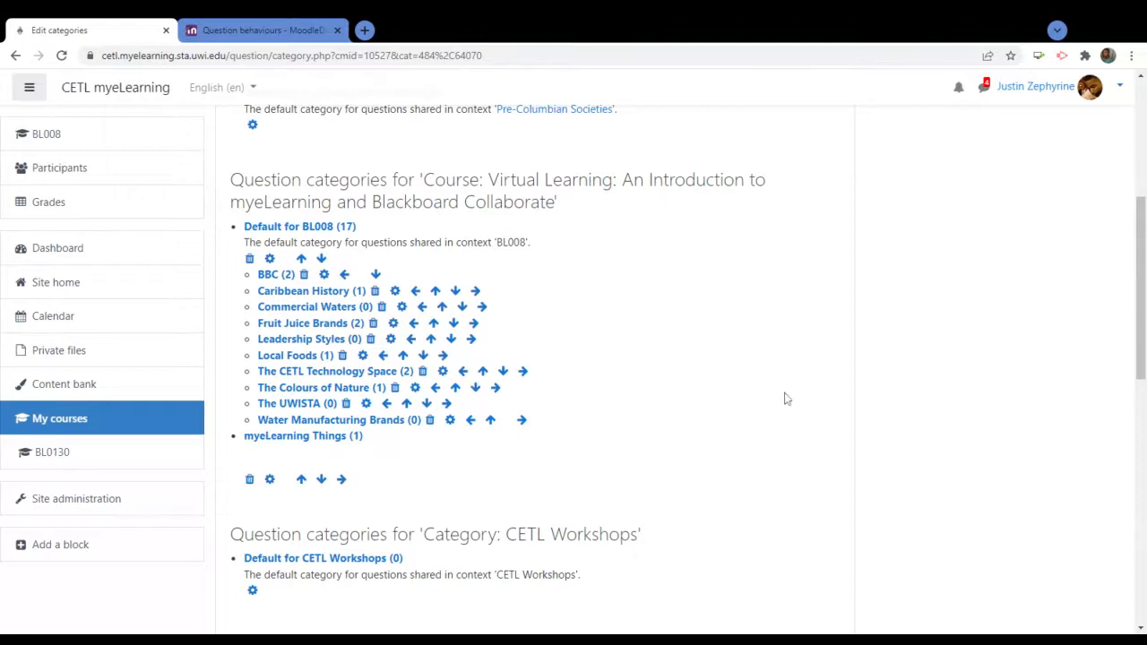
pyautogui.scroll(-1, 784, 397)
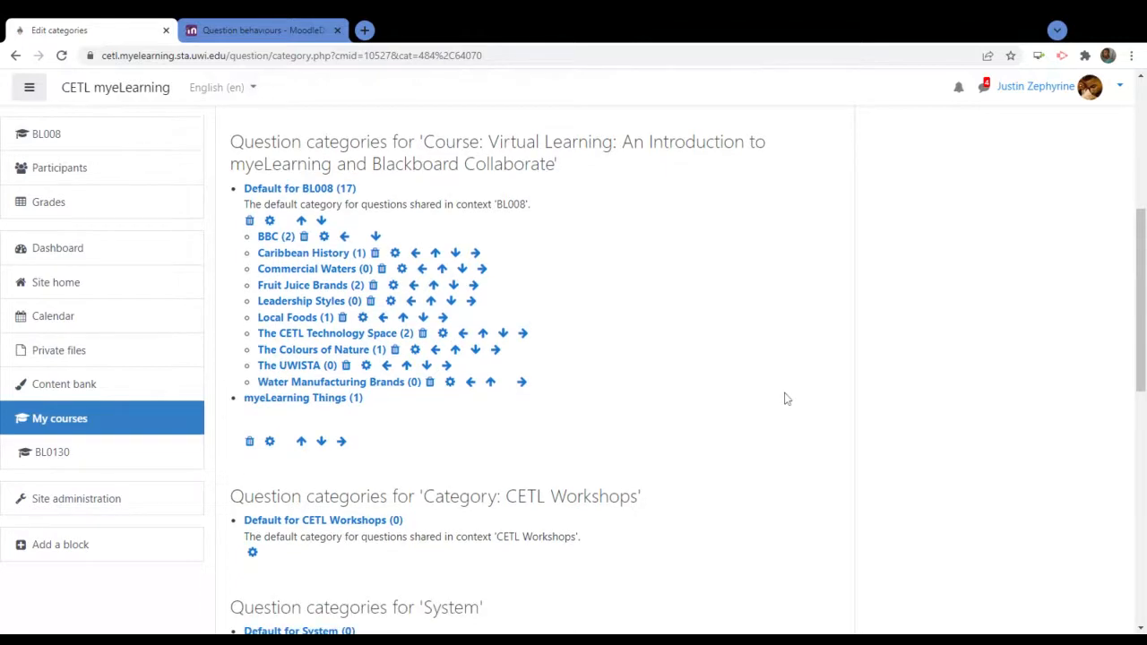
pyautogui.scroll(-5, 784, 397)
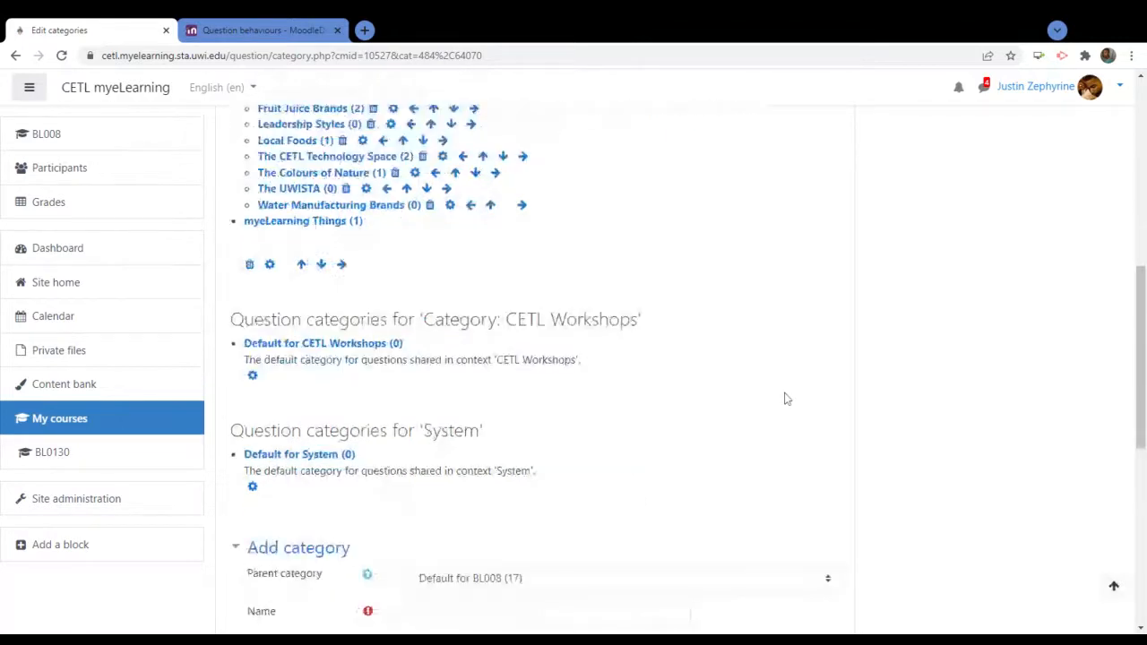
pyautogui.scroll(-4, 785, 398)
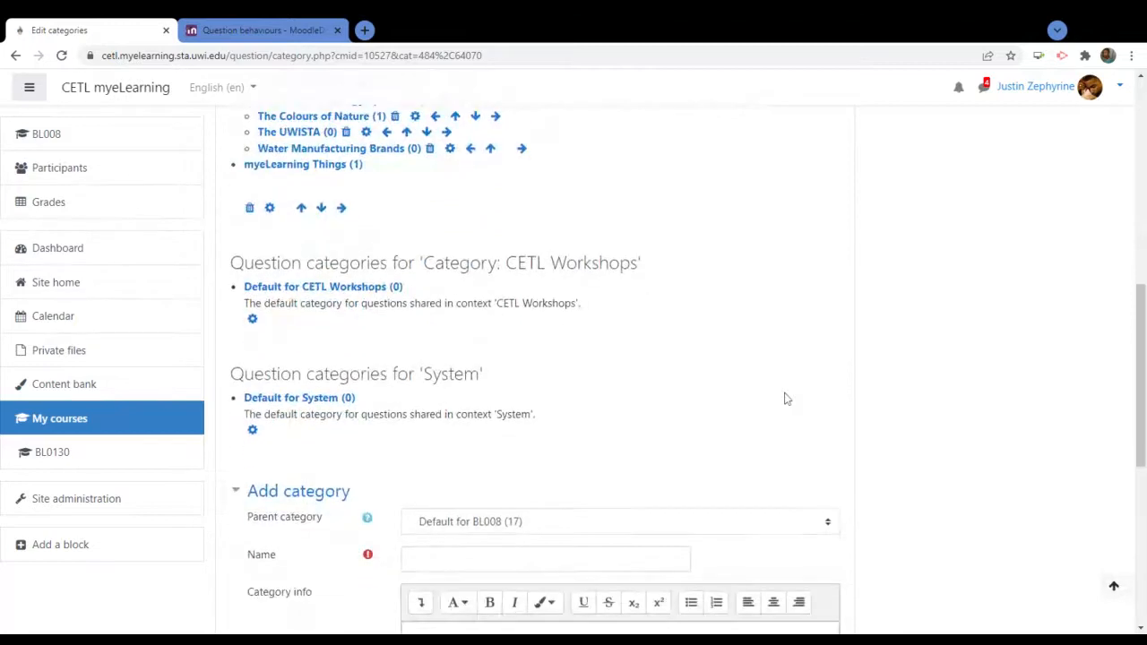
pyautogui.scroll(-7, 784, 398)
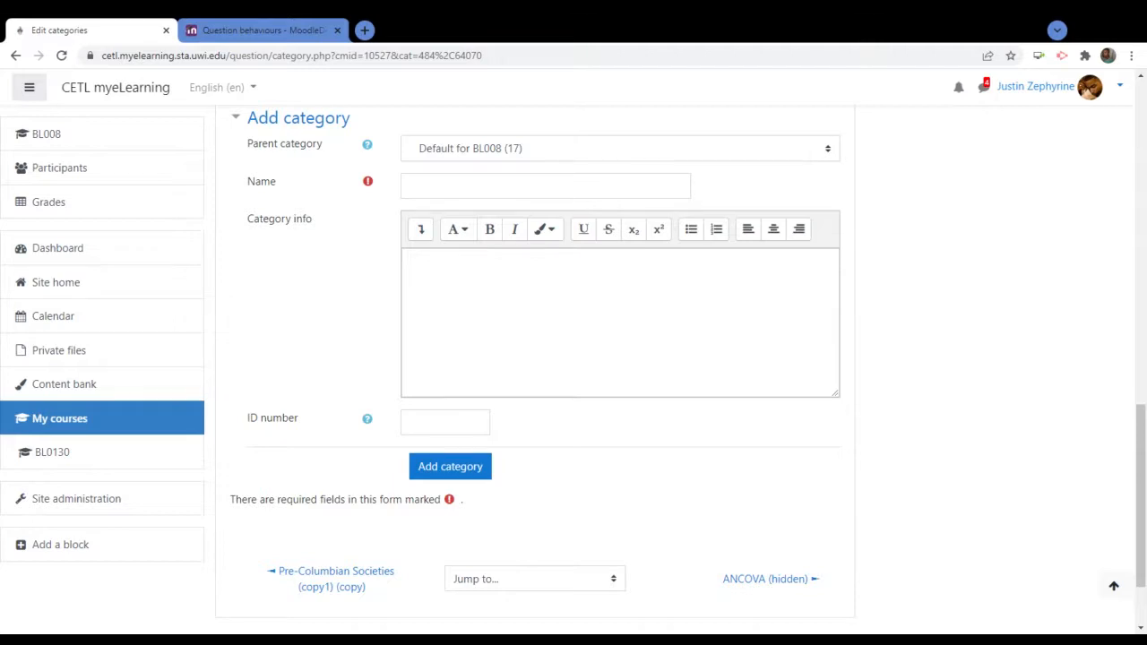
# Review the Add category form and clear the partly typed text from the Name field
pyautogui.scroll(2, 961, 376)
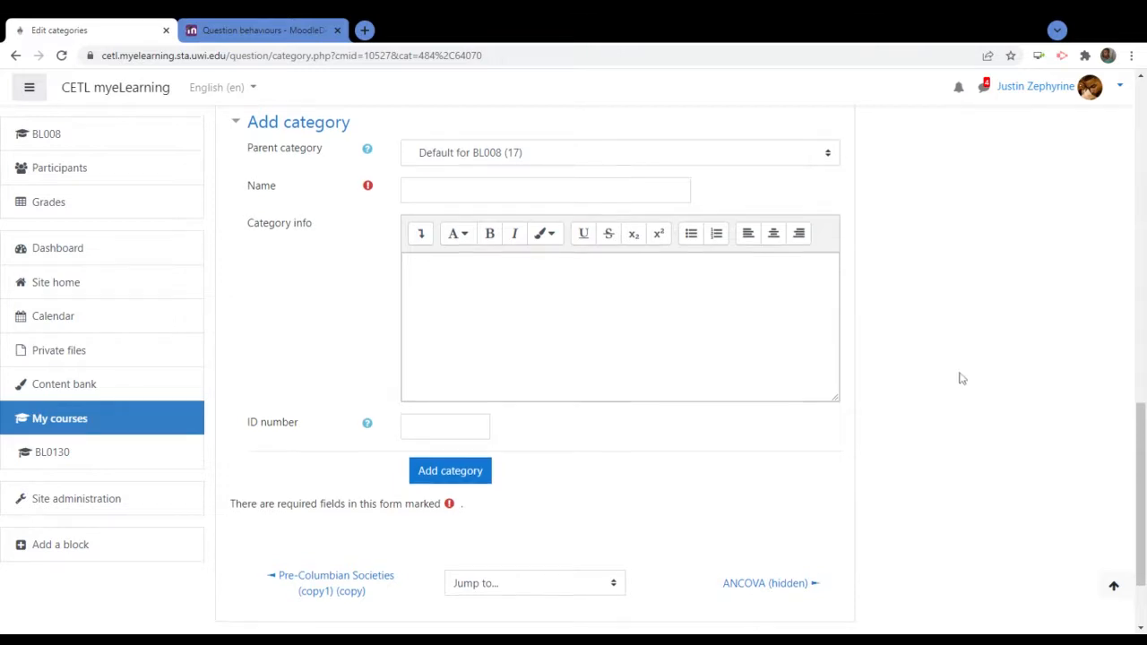
pyautogui.scroll(1, 961, 378)
pyautogui.scroll(-2, 960, 378)
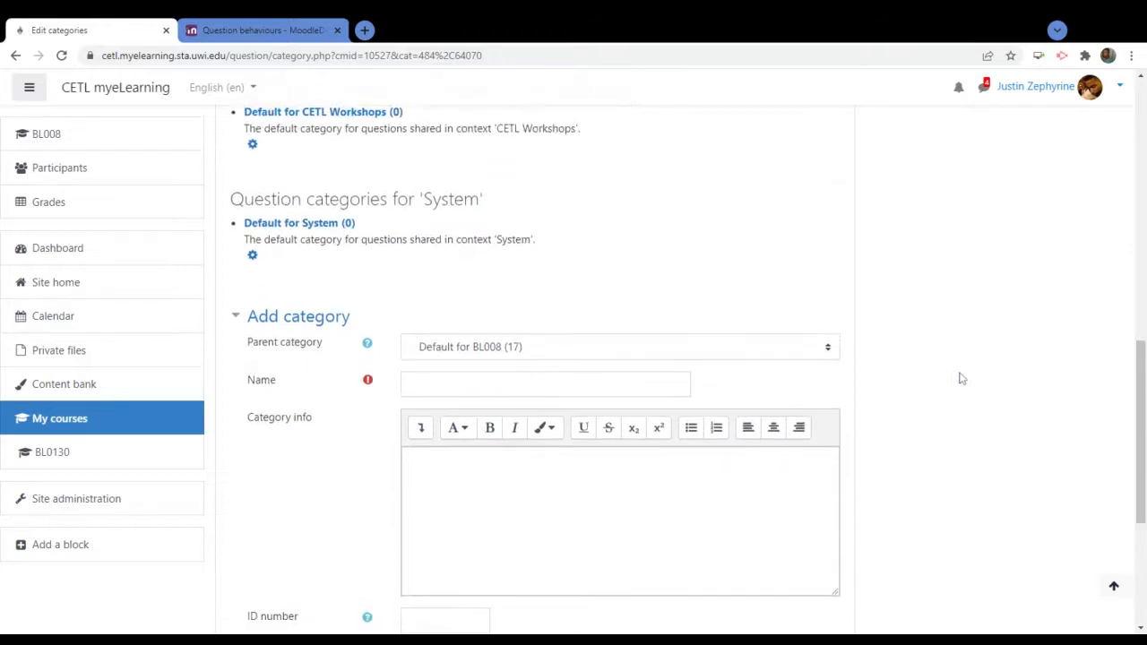
pyautogui.scroll(2, 961, 379)
pyautogui.scroll(5, 961, 378)
pyautogui.scroll(-8, 961, 379)
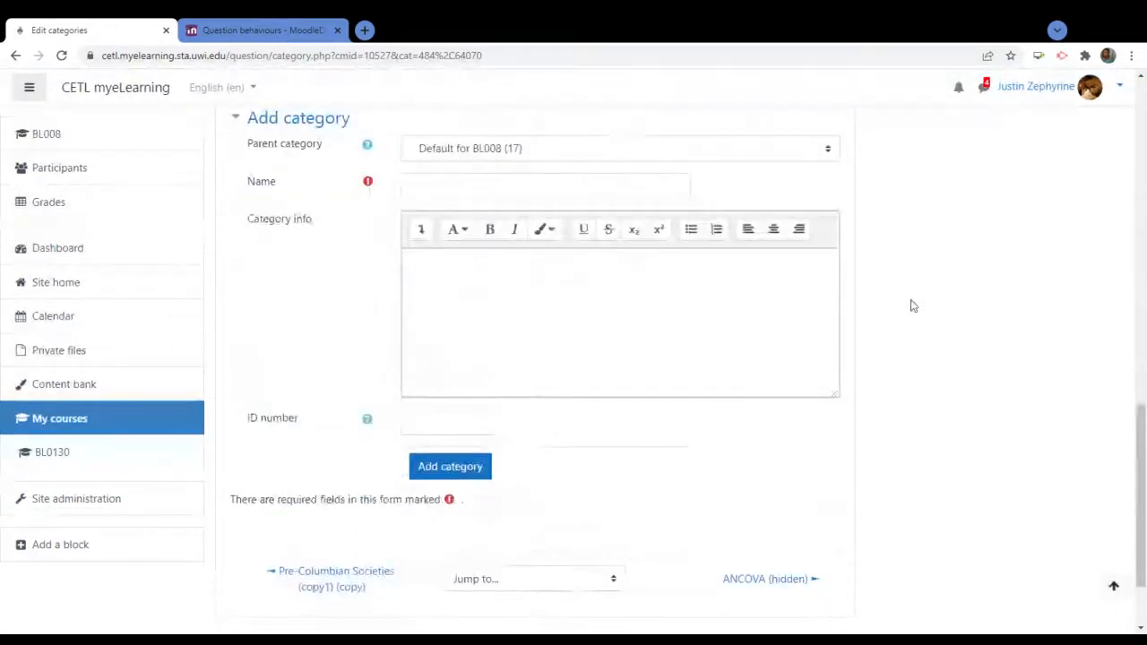
pyautogui.scroll(6, 909, 305)
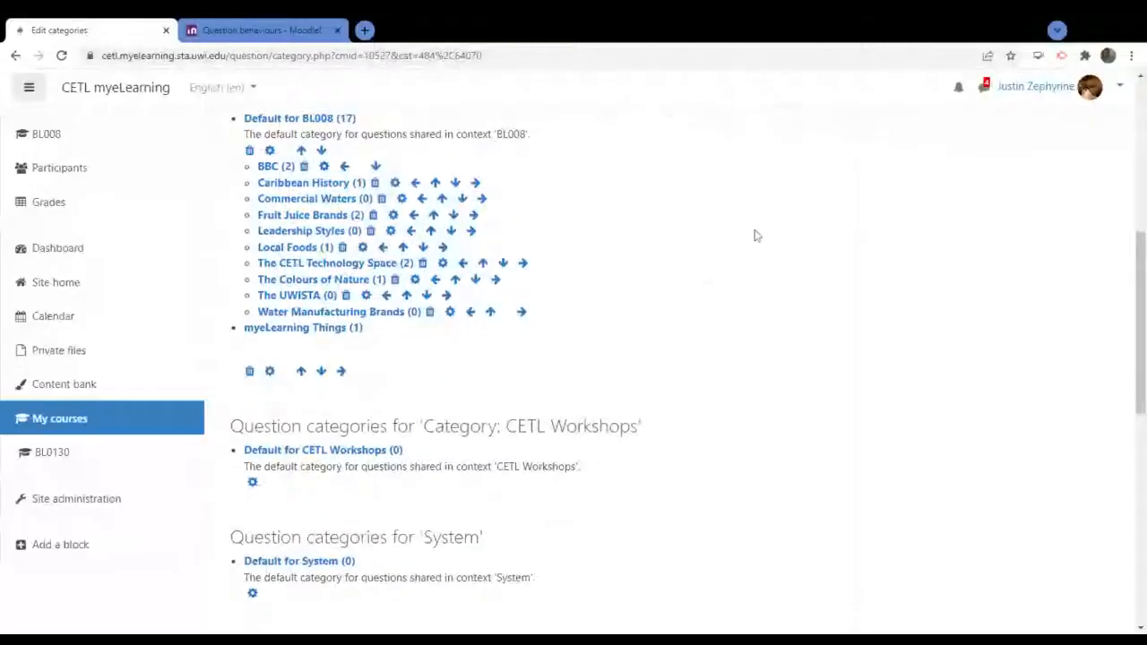
pyautogui.scroll(-5, 755, 236)
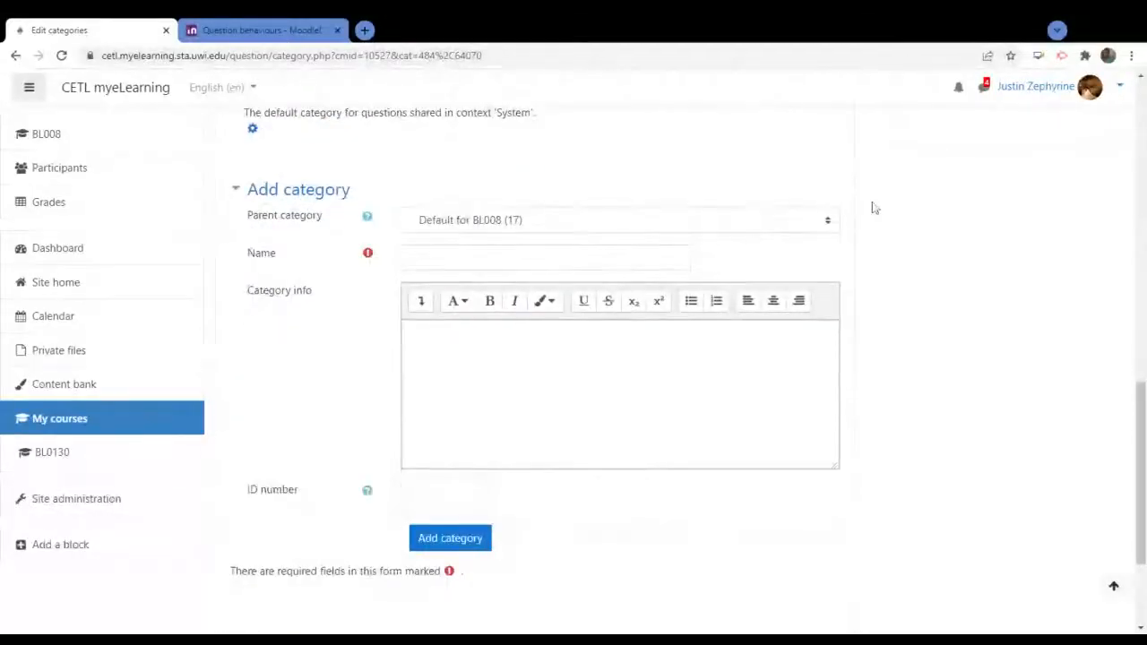
pyautogui.scroll(5, 875, 208)
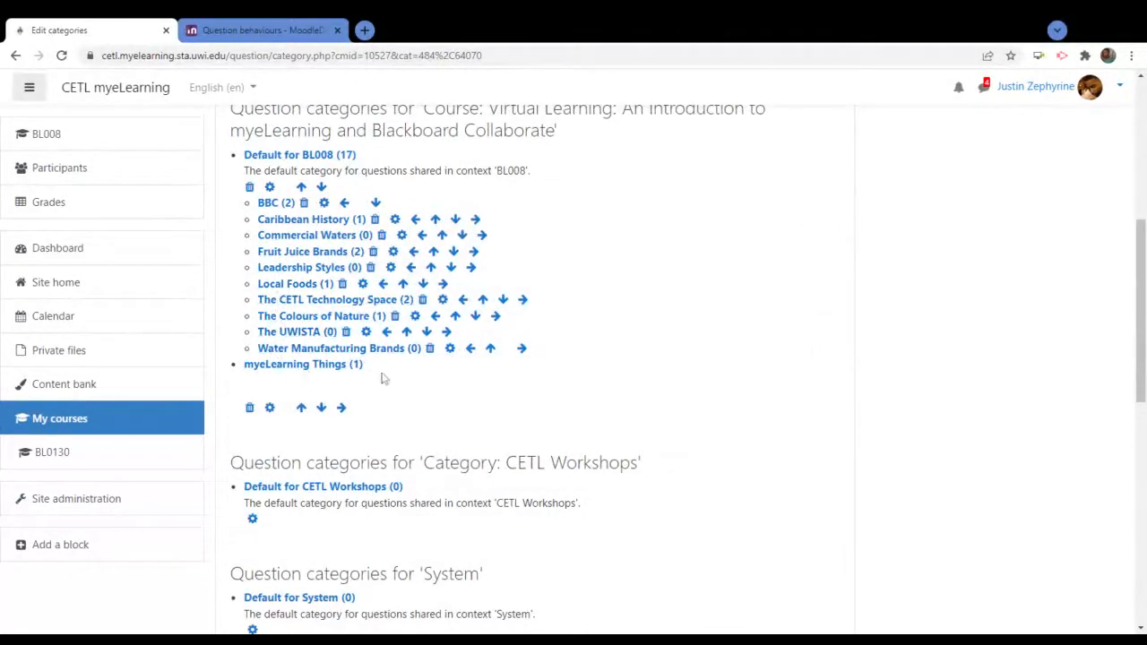
pyautogui.scroll(-5, 756, 248)
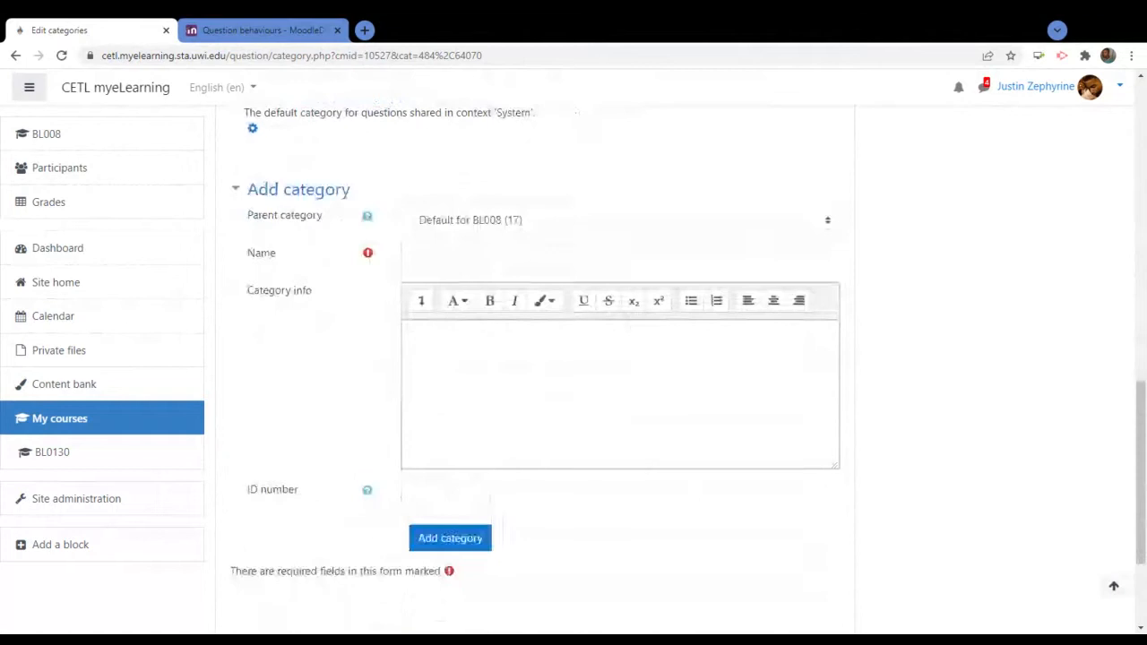
pyautogui.click(545, 258)
pyautogui.write('Loc')
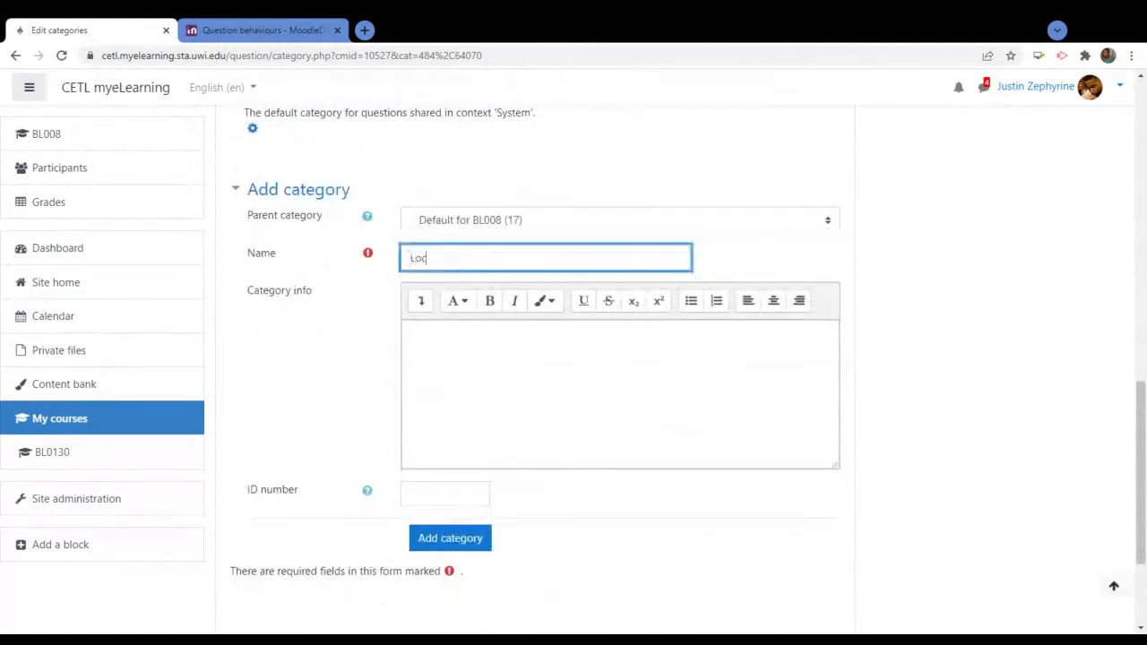
pyautogui.write('al')
pyautogui.press('BackSpace')
pyautogui.press('BackSpace')
pyautogui.press('BackSpace')
pyautogui.press('BackSpace')
pyautogui.press('BackSpace')
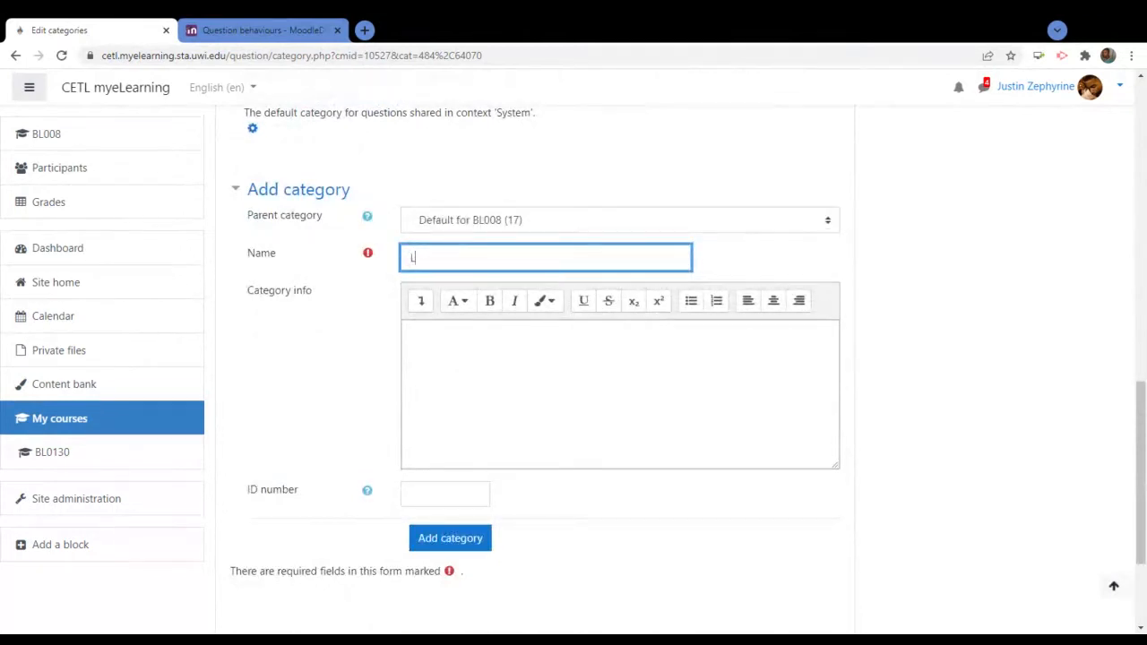
pyautogui.write('Tr')
pyautogui.press('BackSpace')
pyautogui.press('BackSpace')
pyautogui.scroll(1, 545, 359)
pyautogui.scroll(3, 635, 257)
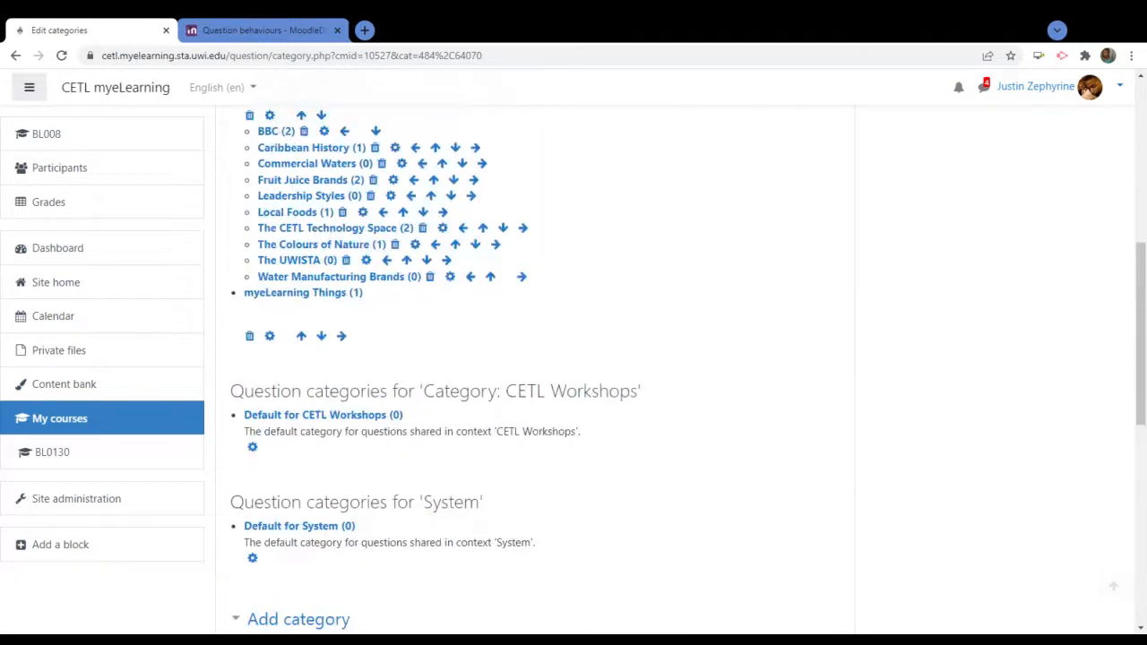
pyautogui.scroll(-4, 634, 257)
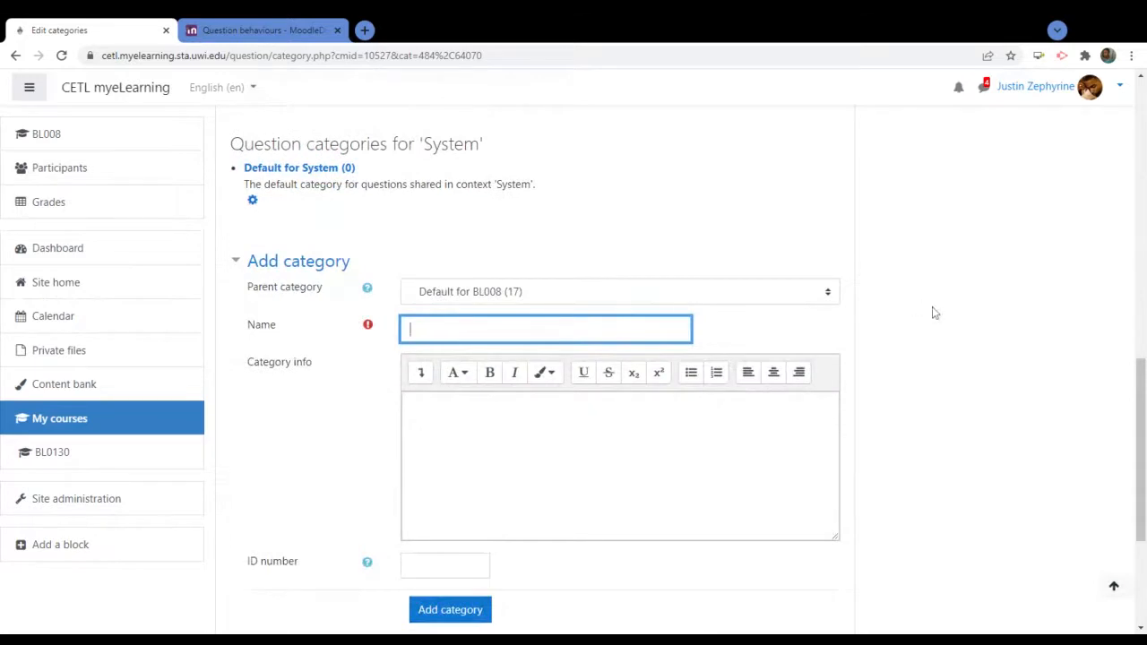
pyautogui.scroll(4, 965, 323)
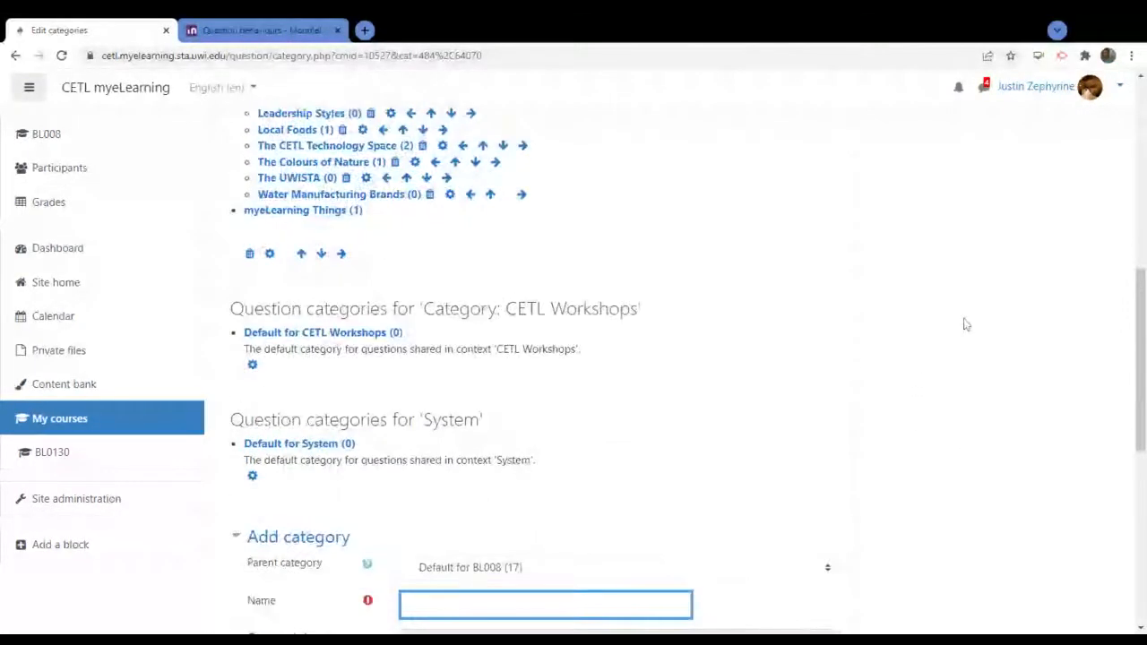
pyautogui.scroll(-3, 964, 323)
pyautogui.scroll(5, 966, 325)
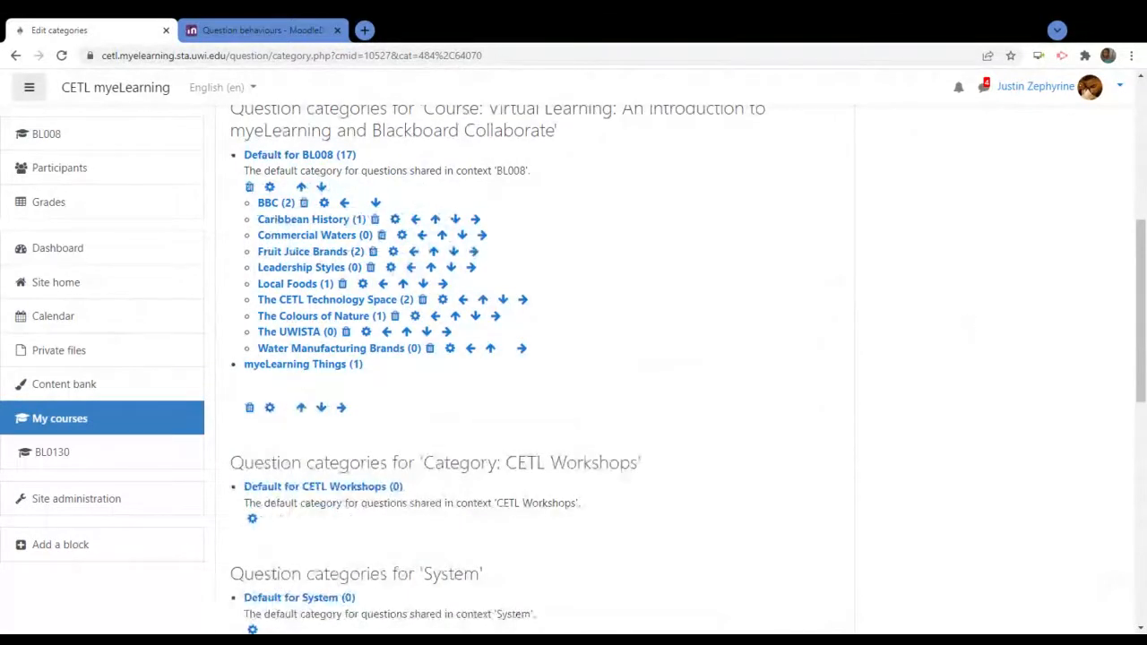
pyautogui.scroll(-5, 860, 305)
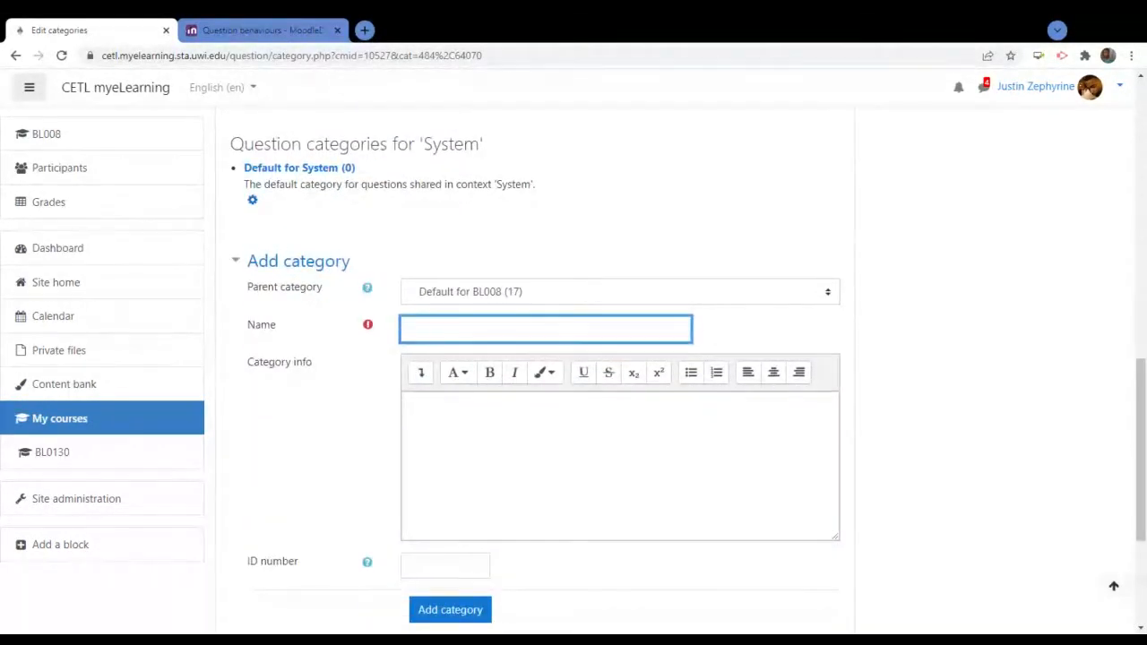
# Enter 'Trini Snacks' as the name, then correct it to 'Trinbago Snacks'
pyautogui.write('Trini Snacks')
pyautogui.click(1075, 312)
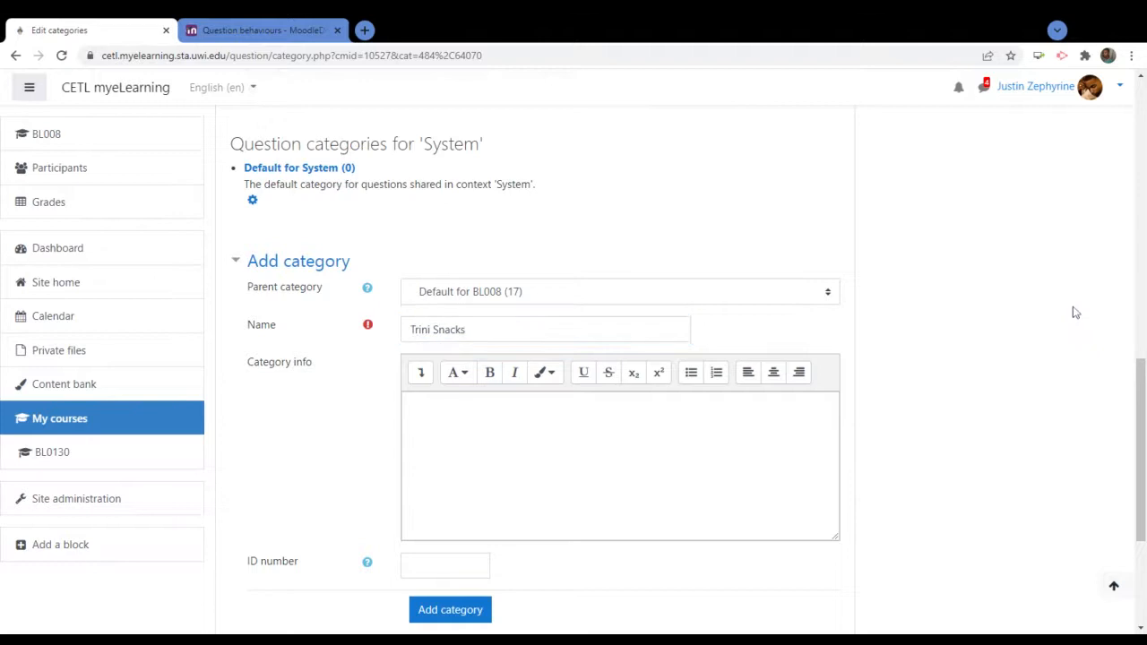
pyautogui.scroll(-3, 1049, 328)
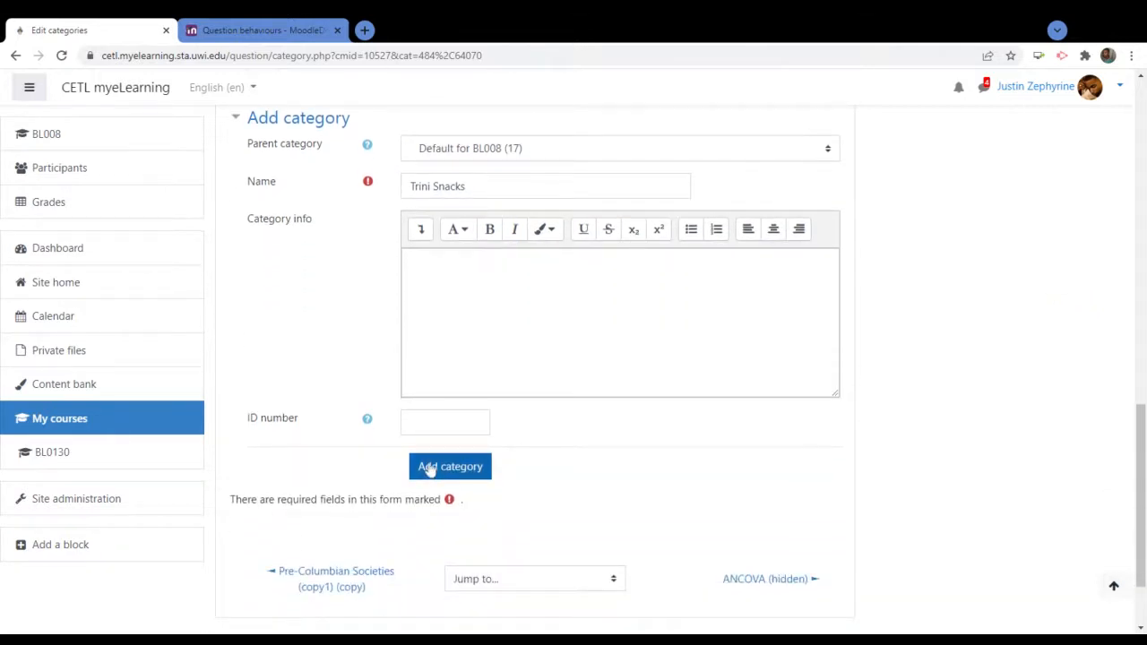
pyautogui.click(433, 186)
pyautogui.press('BackSpace')
pyautogui.press('BackSpace')
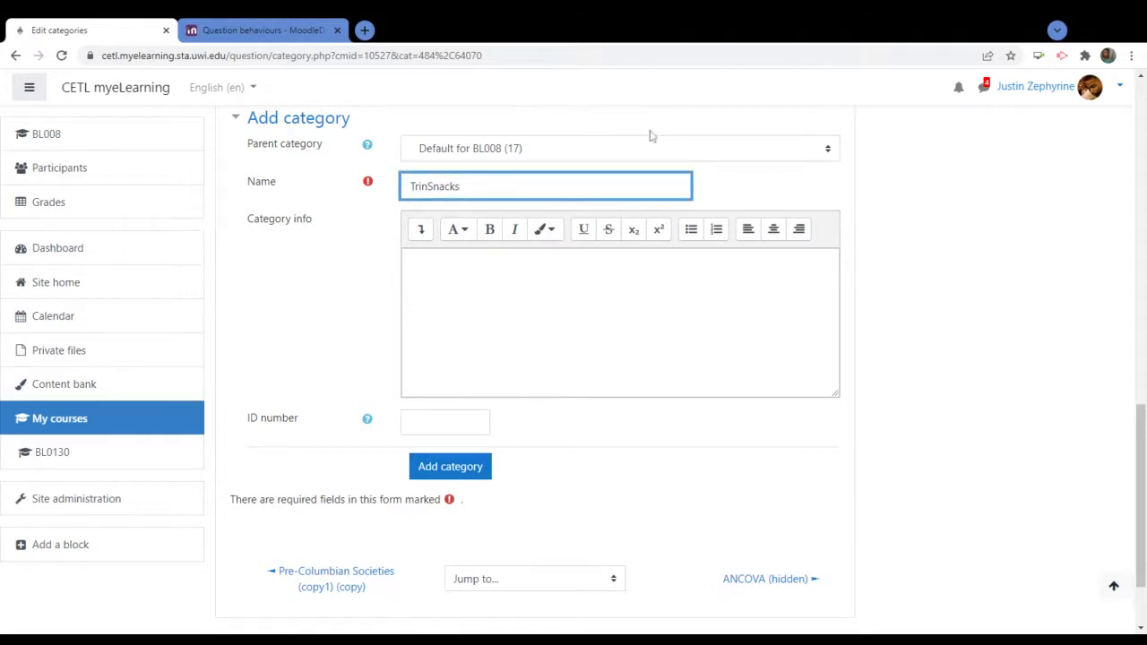
pyautogui.write('-bago')
pyautogui.press('BackSpace')
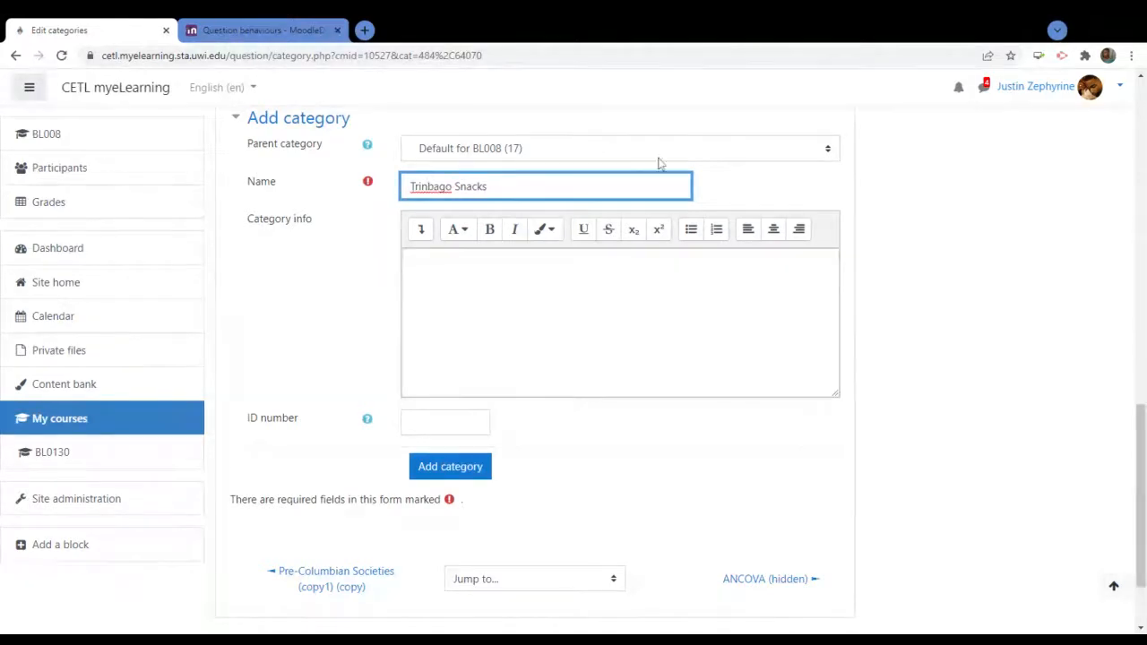
pyautogui.press('Tab')
pyautogui.click(314, 310)
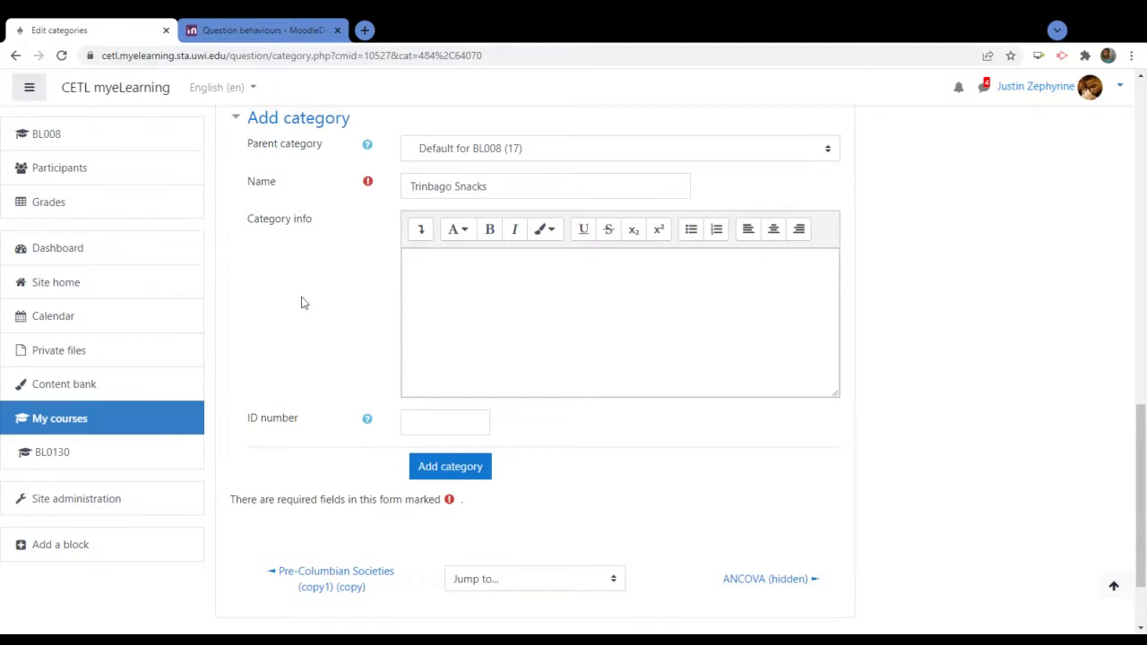
pyautogui.scroll(2, 312, 323)
pyautogui.scroll(-1, 313, 323)
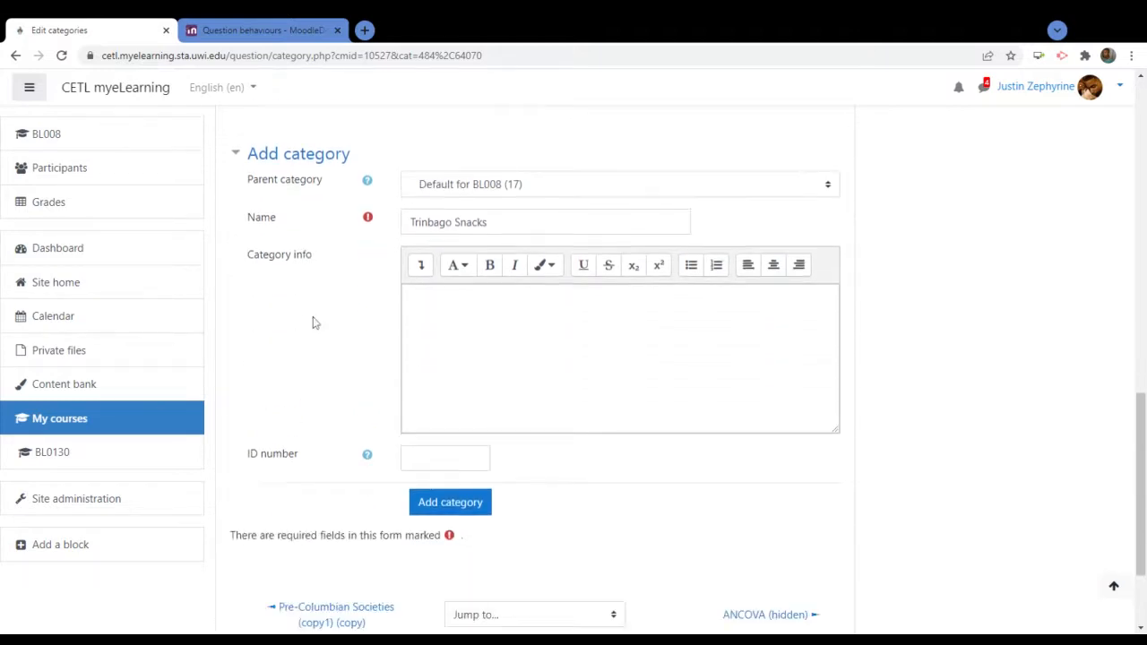
# Create the Trinbago Snacks category
pyautogui.click(450, 502)
pyautogui.scroll(-2, 689, 423)
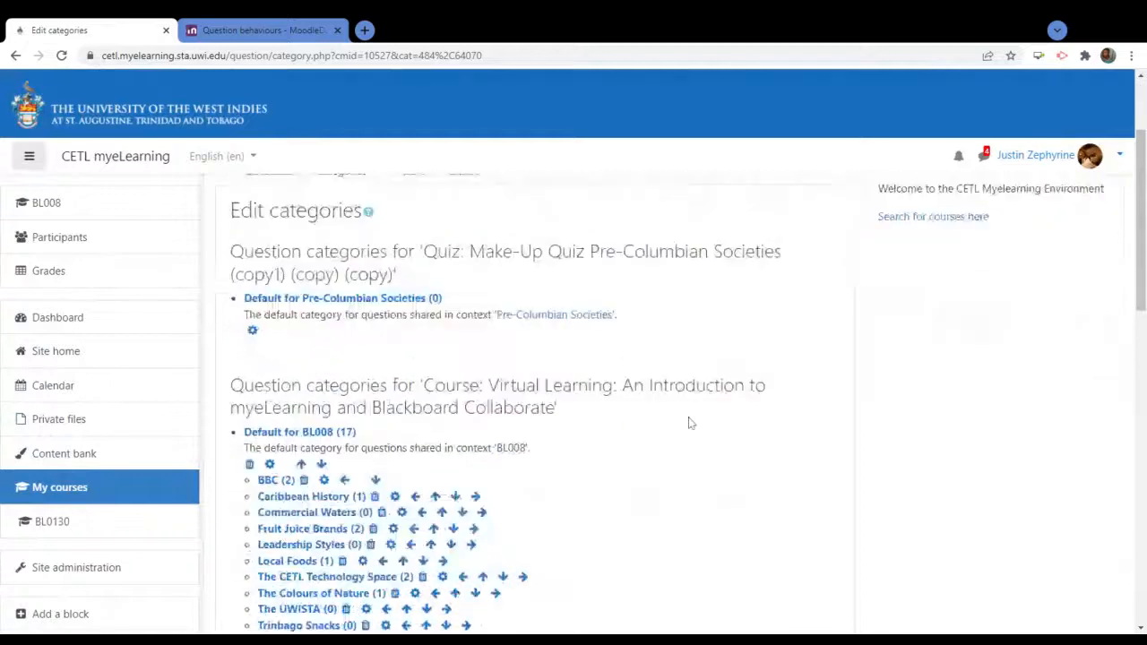
pyautogui.scroll(-2, 689, 423)
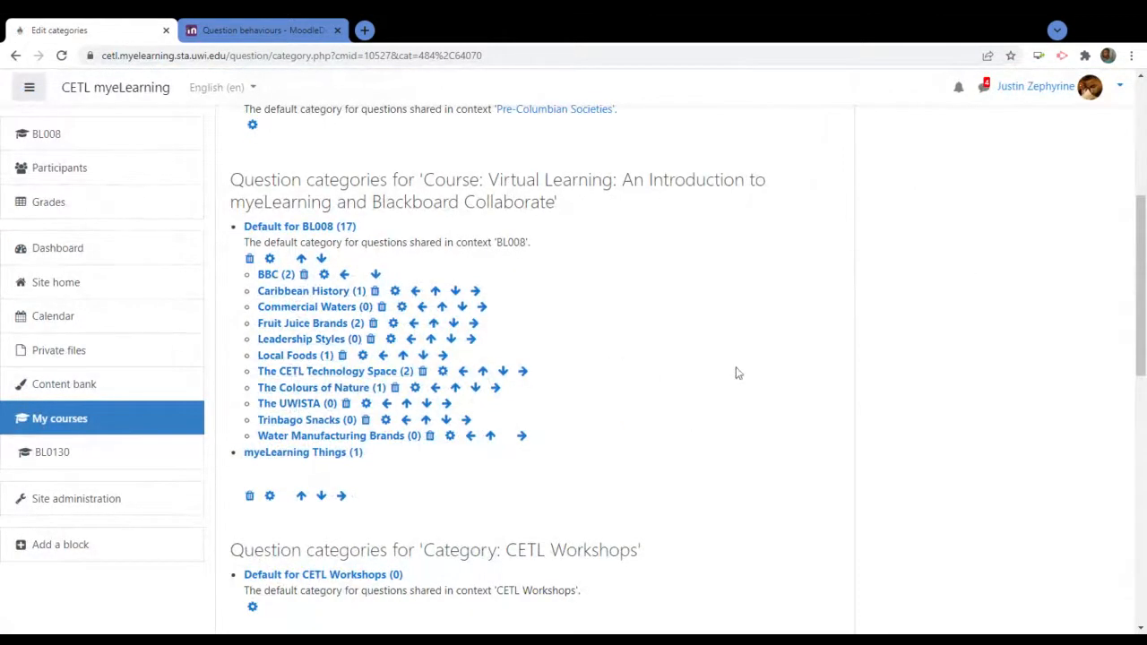
pyautogui.scroll(3, 737, 374)
pyautogui.scroll(1, 769, 395)
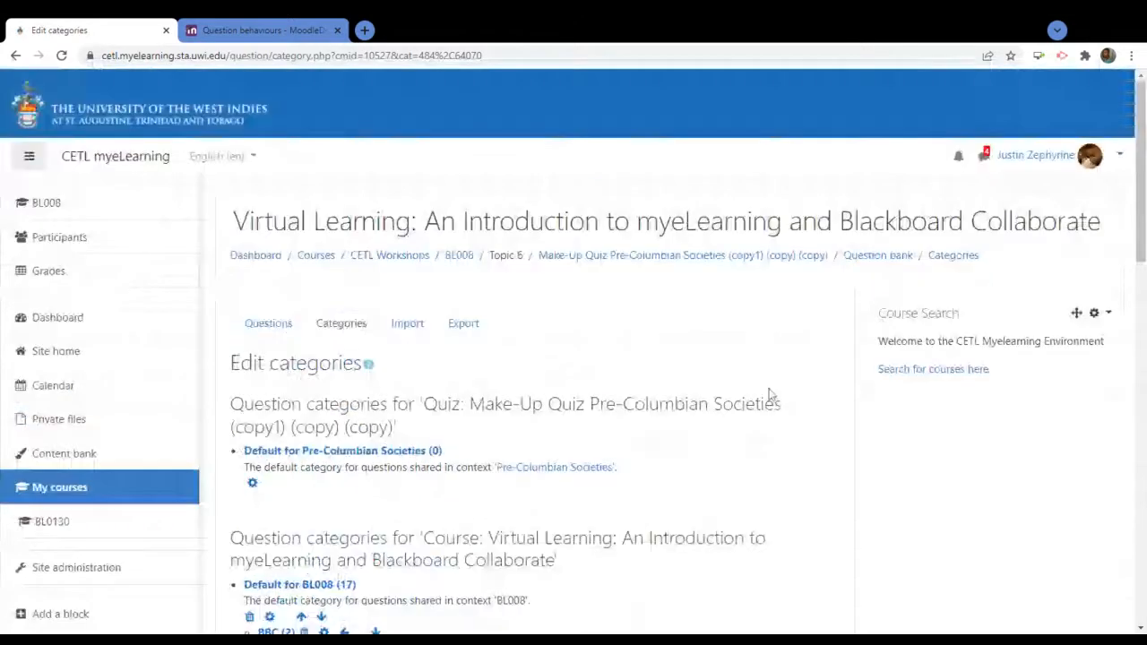
pyautogui.scroll(-2, 769, 395)
pyautogui.scroll(2, 715, 379)
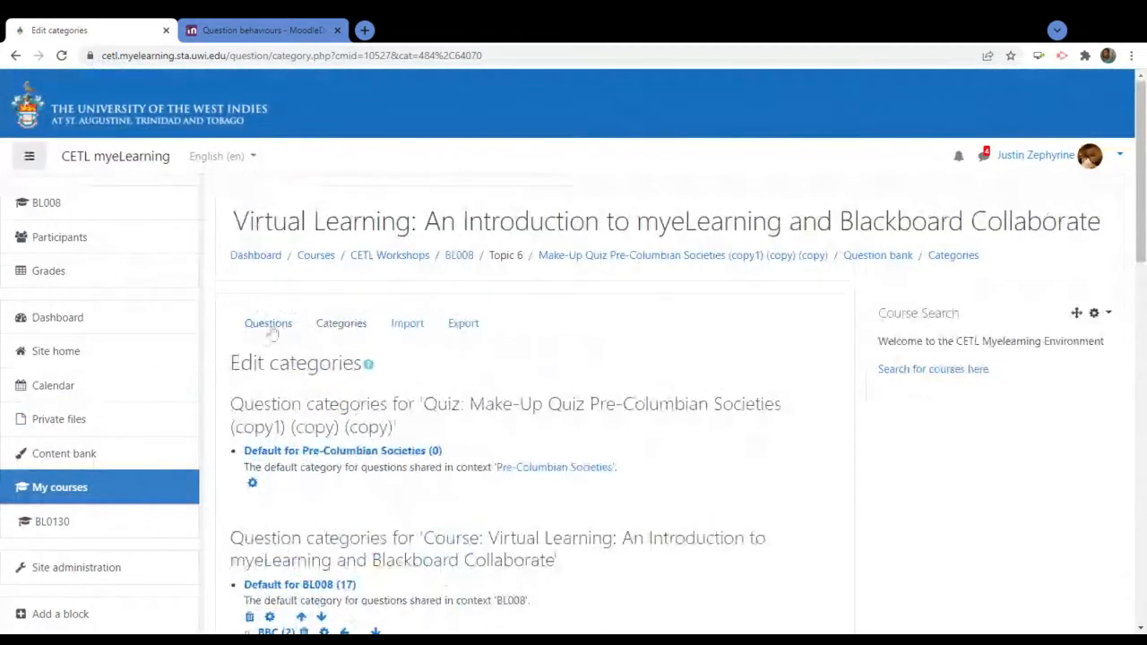
# In the question list, select Local Brands of Water and open its Edit actions
pyautogui.click(262, 331)
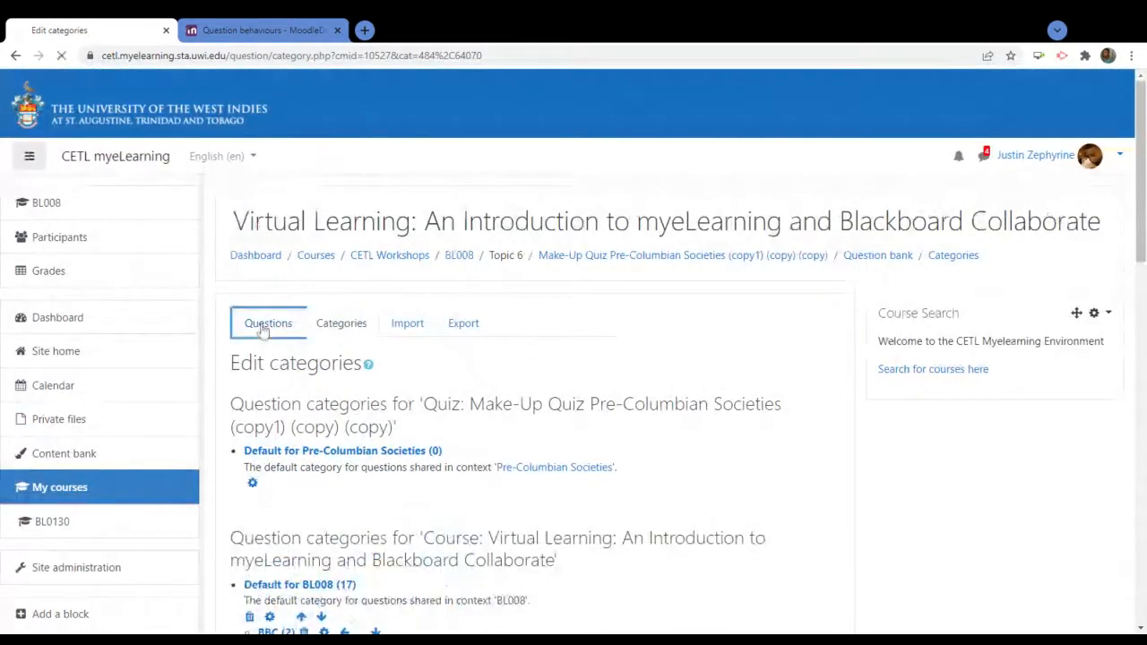
pyautogui.scroll(-1, 691, 461)
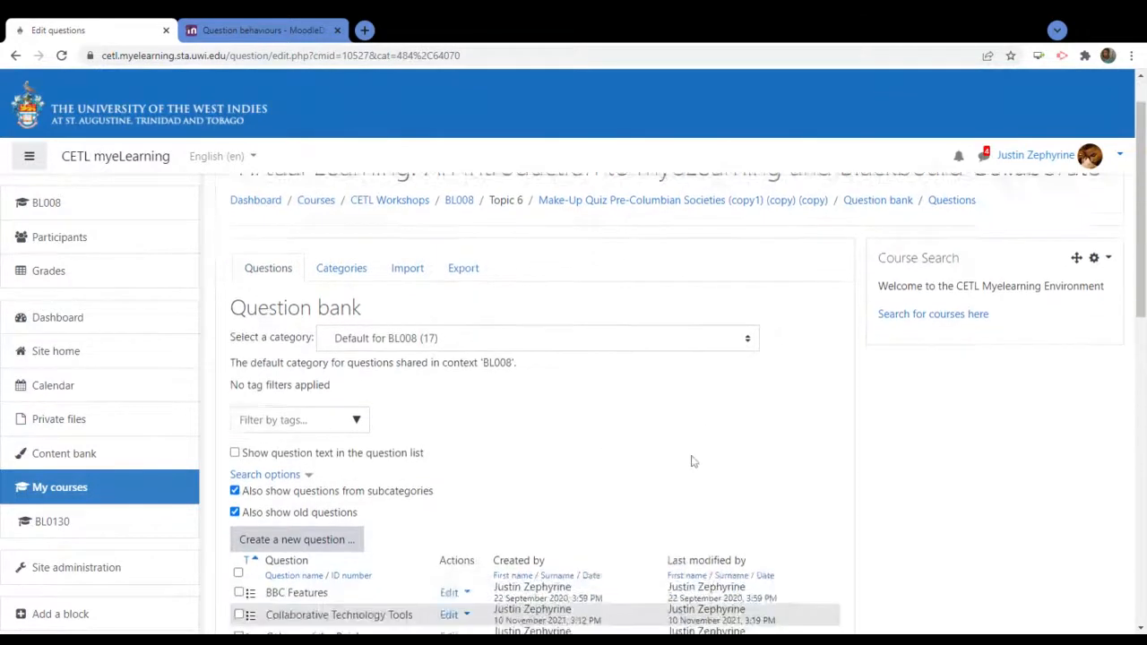
pyautogui.scroll(-1, 691, 461)
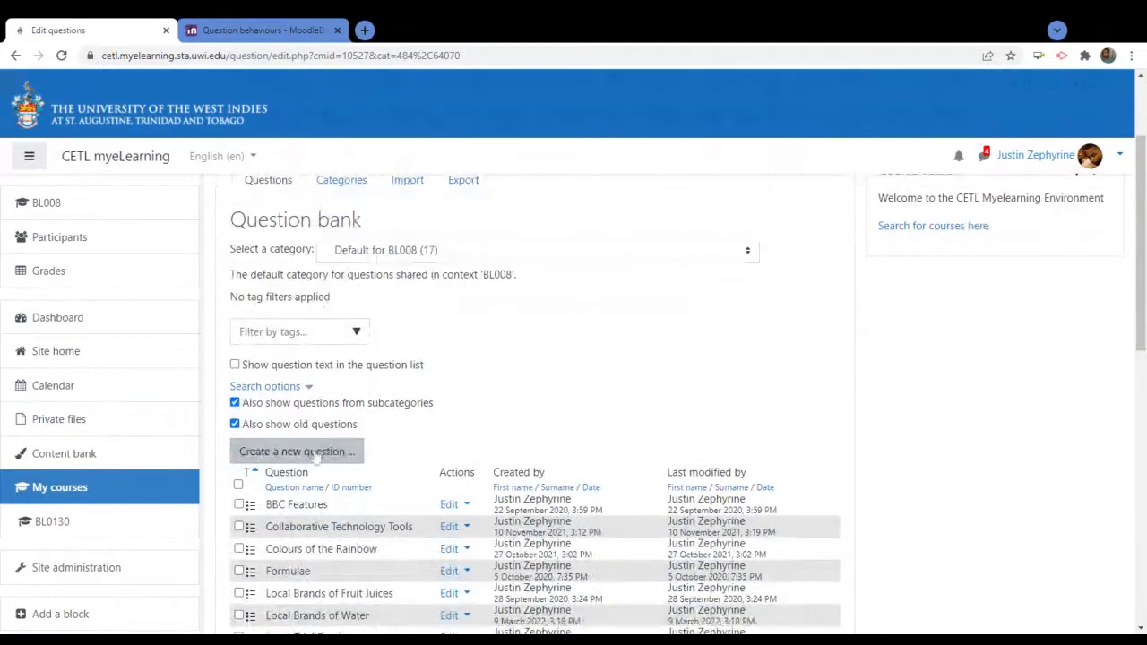
pyautogui.scroll(-3, 627, 381)
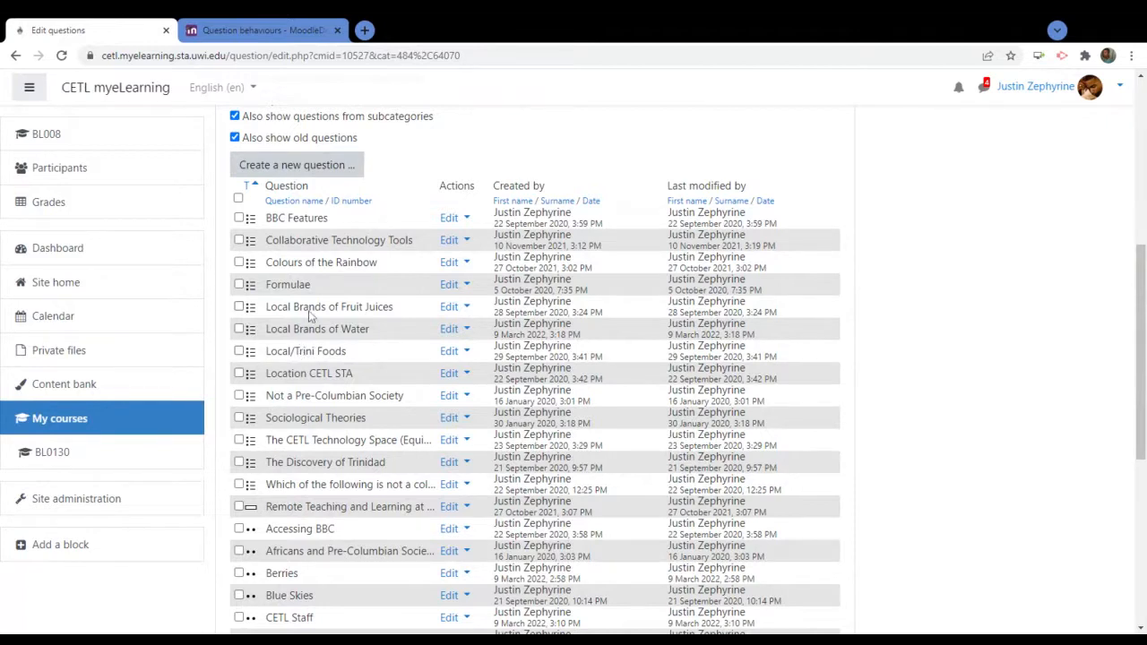
pyautogui.click(311, 331)
pyautogui.click(451, 330)
# Set the Local Brands of Water question to save in the Water Manufacturing Brands category
pyautogui.click(380, 356)
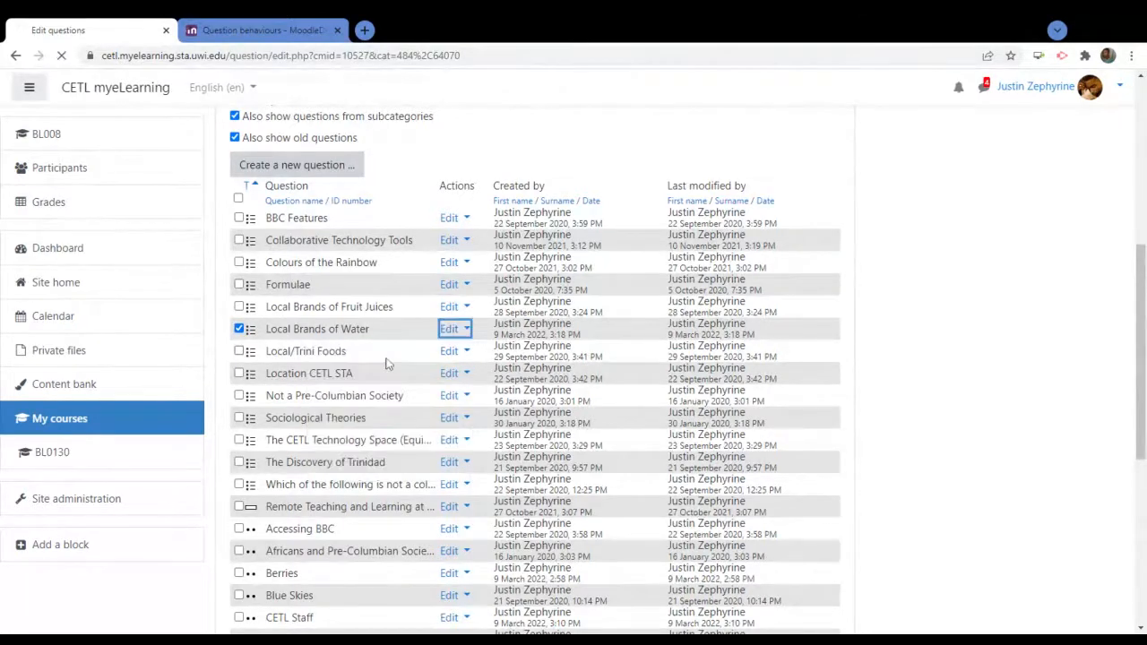
pyautogui.scroll(-3, 635, 366)
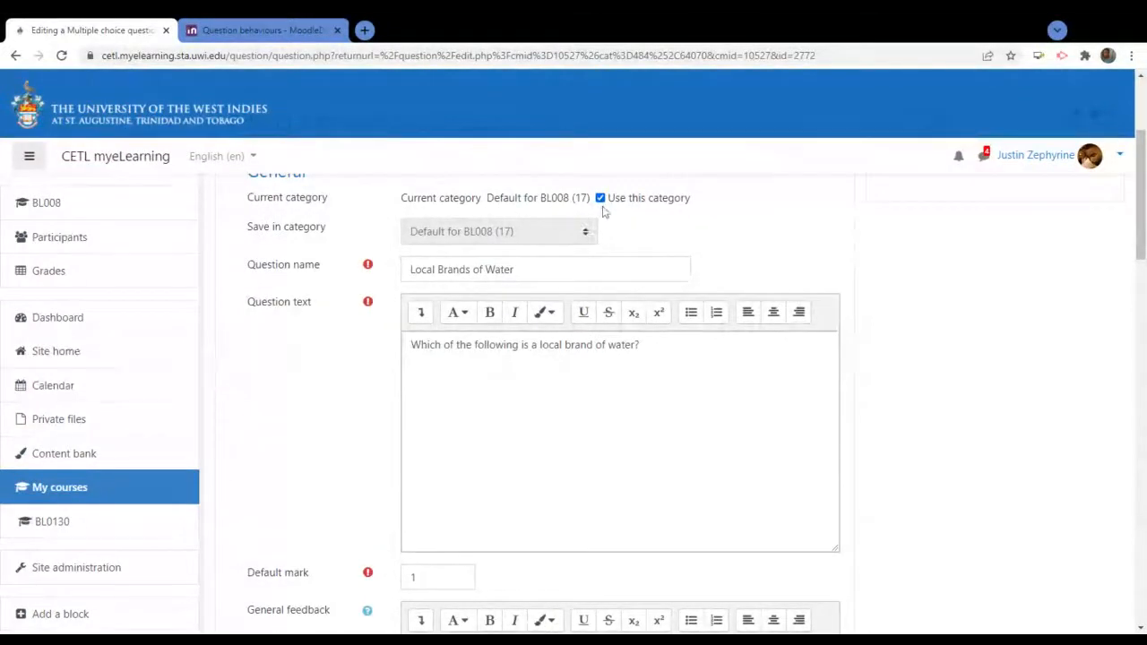
pyautogui.click(601, 199)
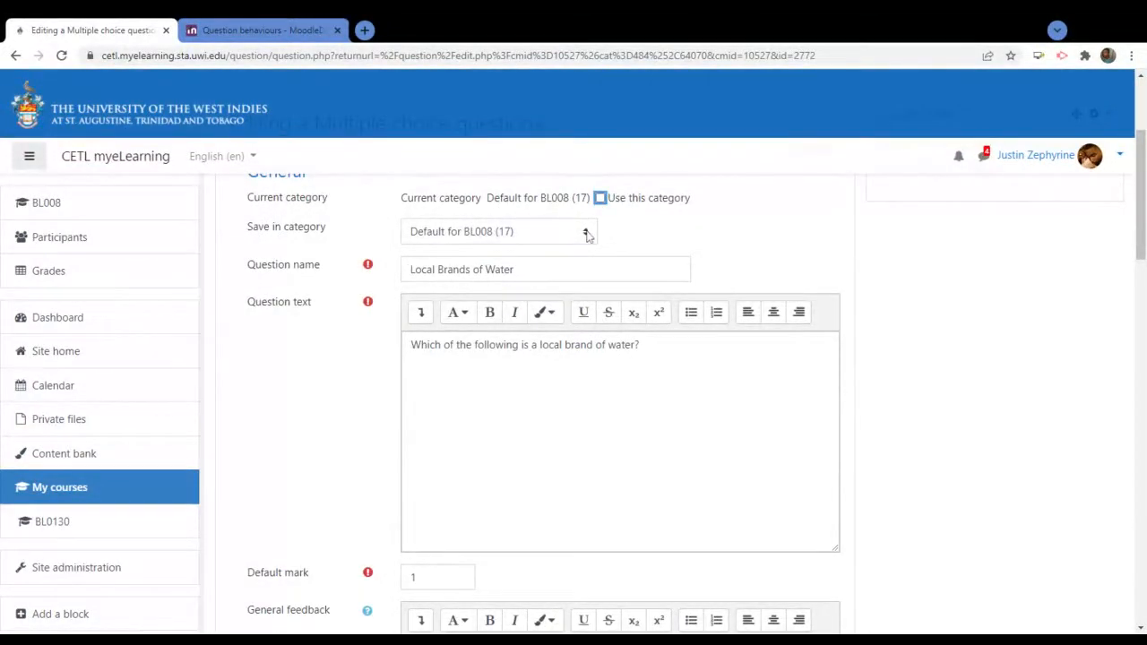
pyautogui.click(585, 233)
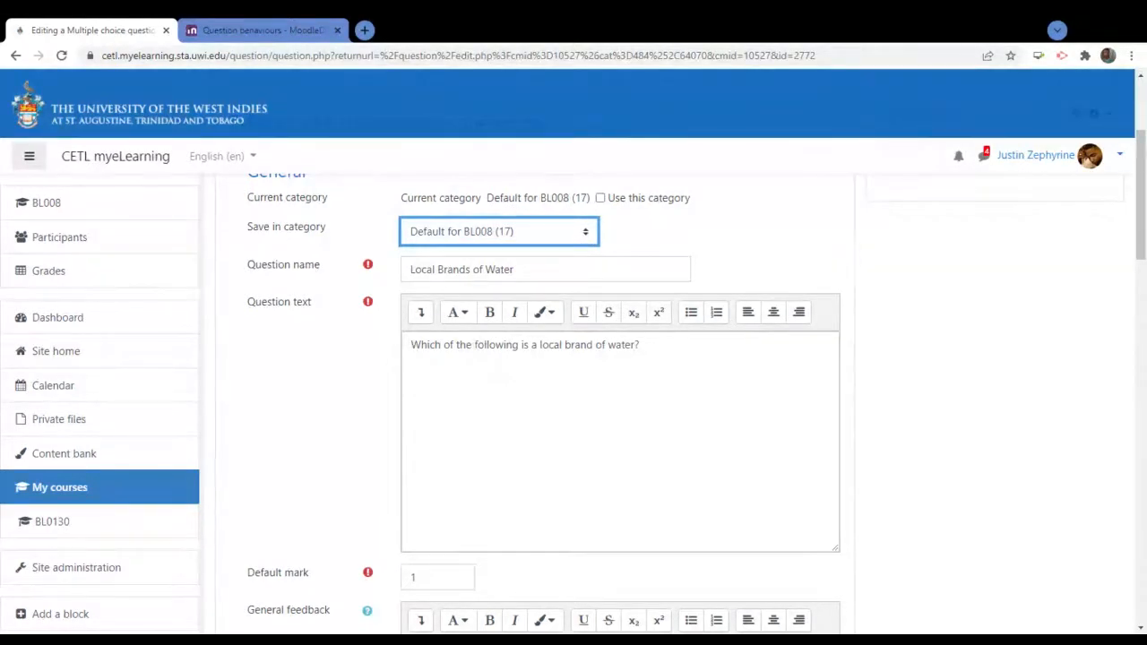
pyautogui.click(487, 232)
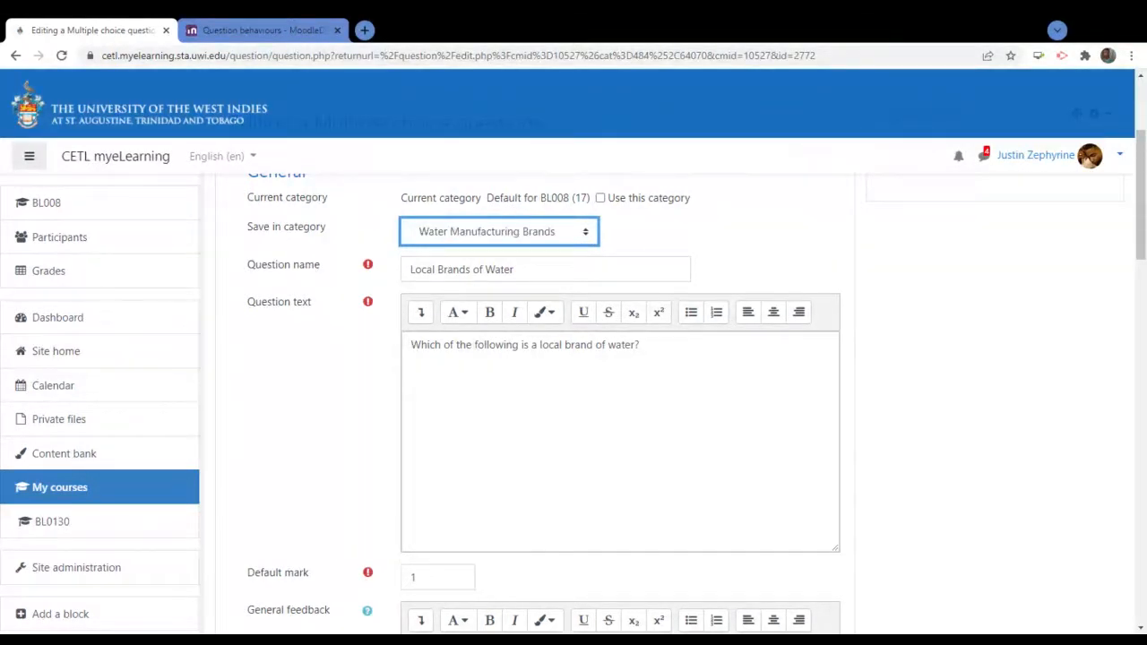
pyautogui.click(728, 231)
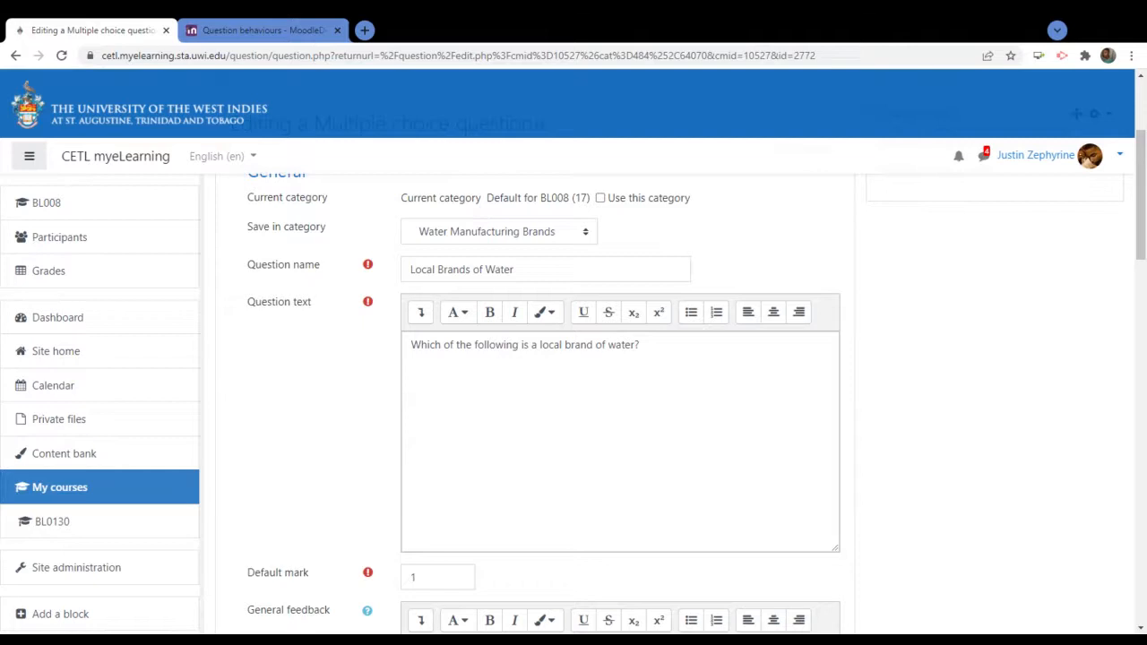
pyautogui.scroll(1, 591, 207)
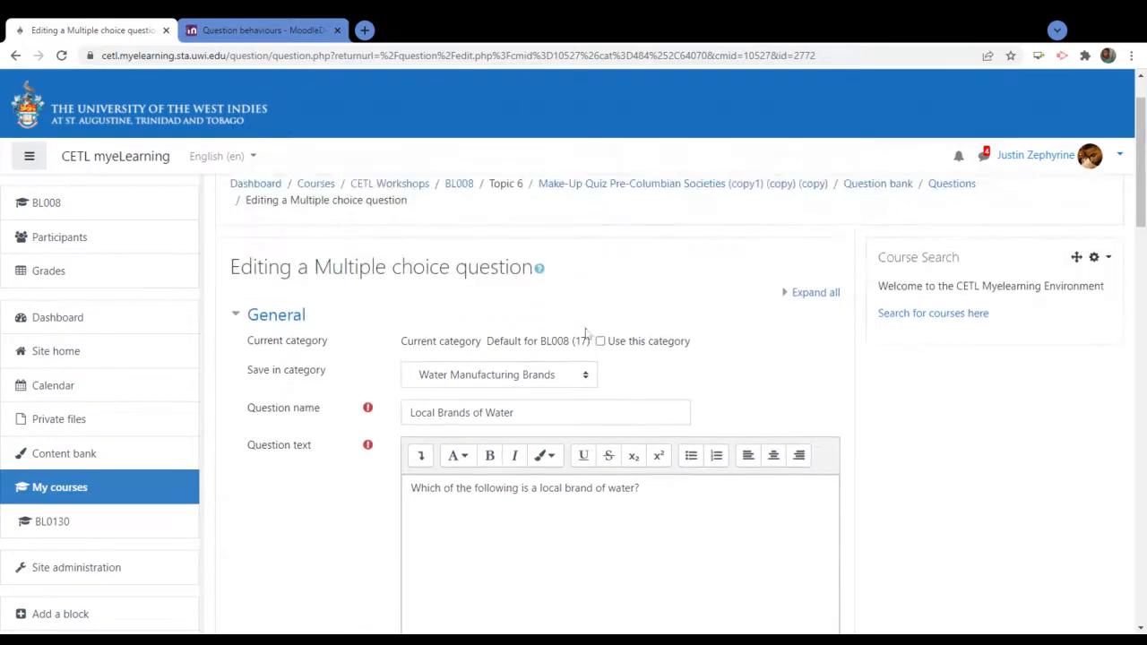
pyautogui.moveTo(593, 341); pyautogui.dragTo(486, 340)
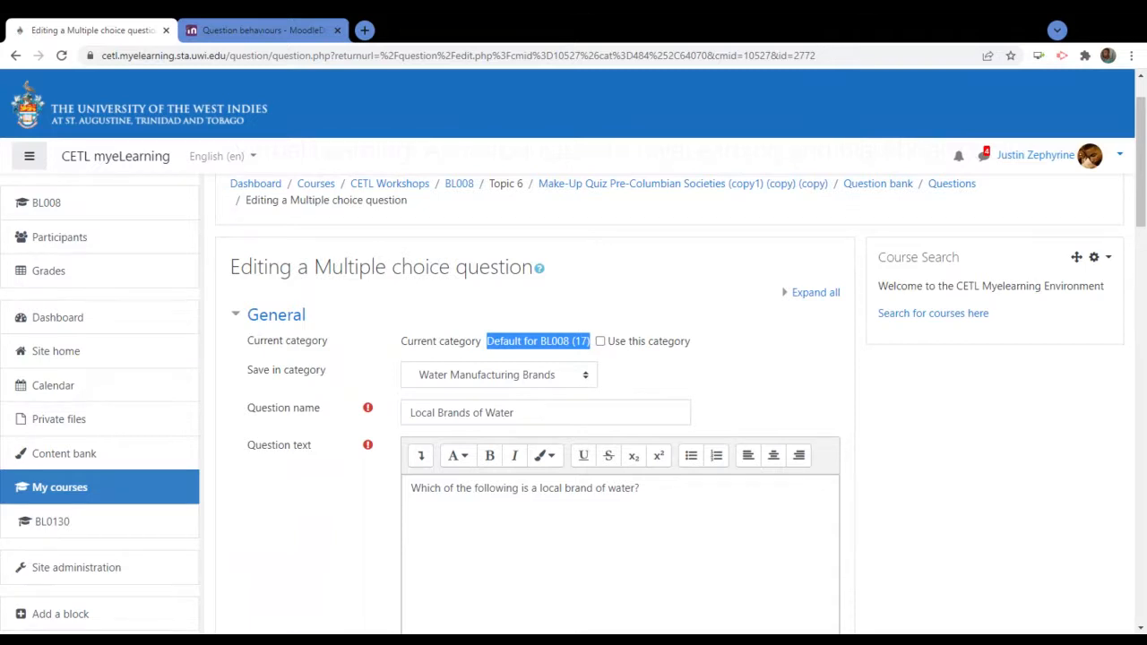
pyautogui.click(692, 375)
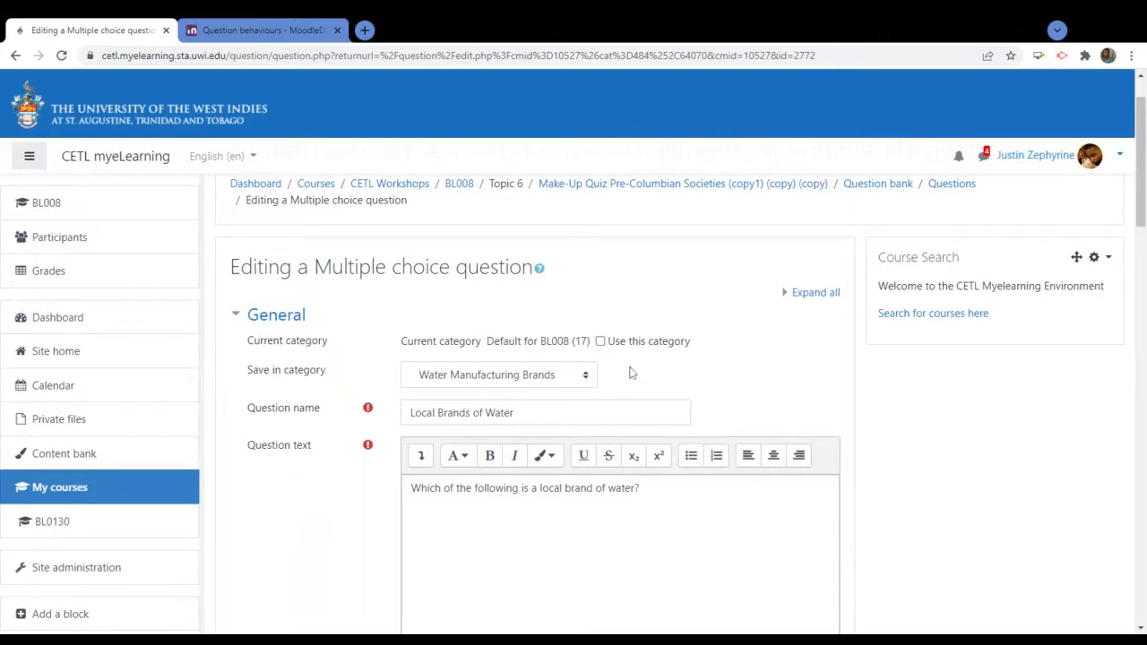
pyautogui.click(524, 378)
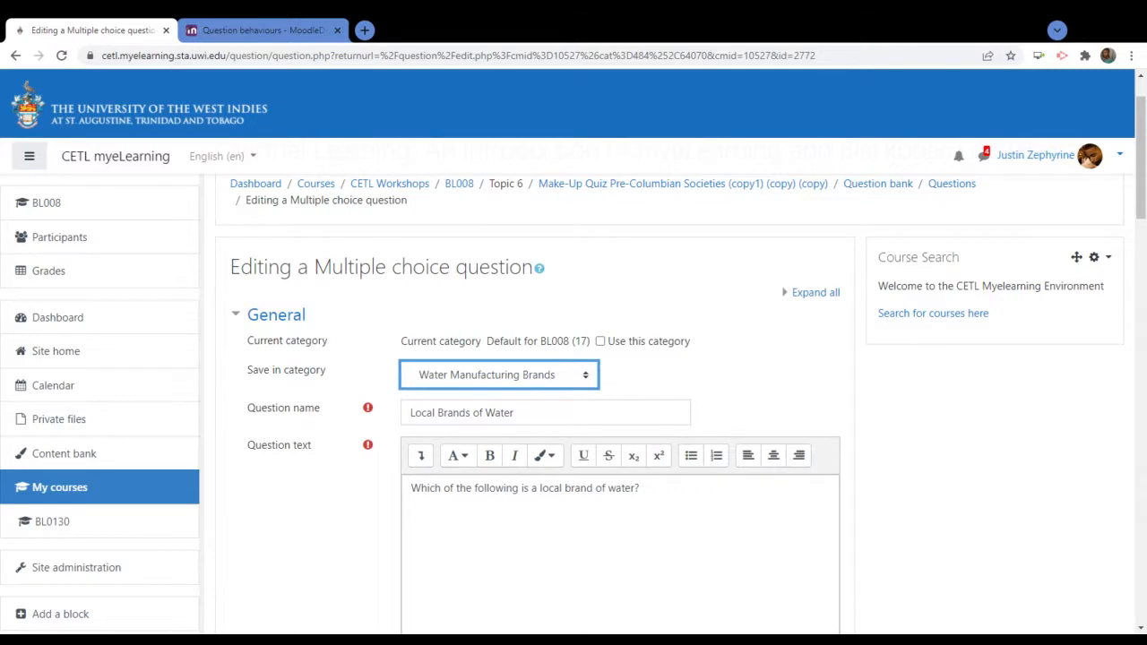
pyautogui.click(807, 378)
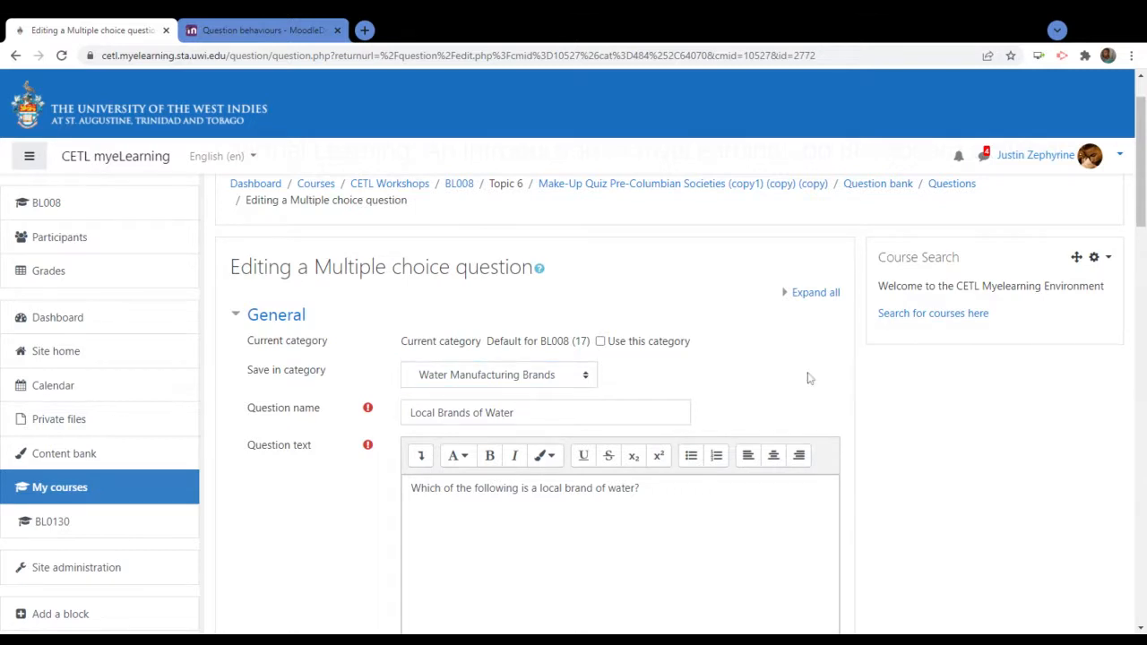
# Save the question's changes
pyautogui.scroll(-3, 808, 378)
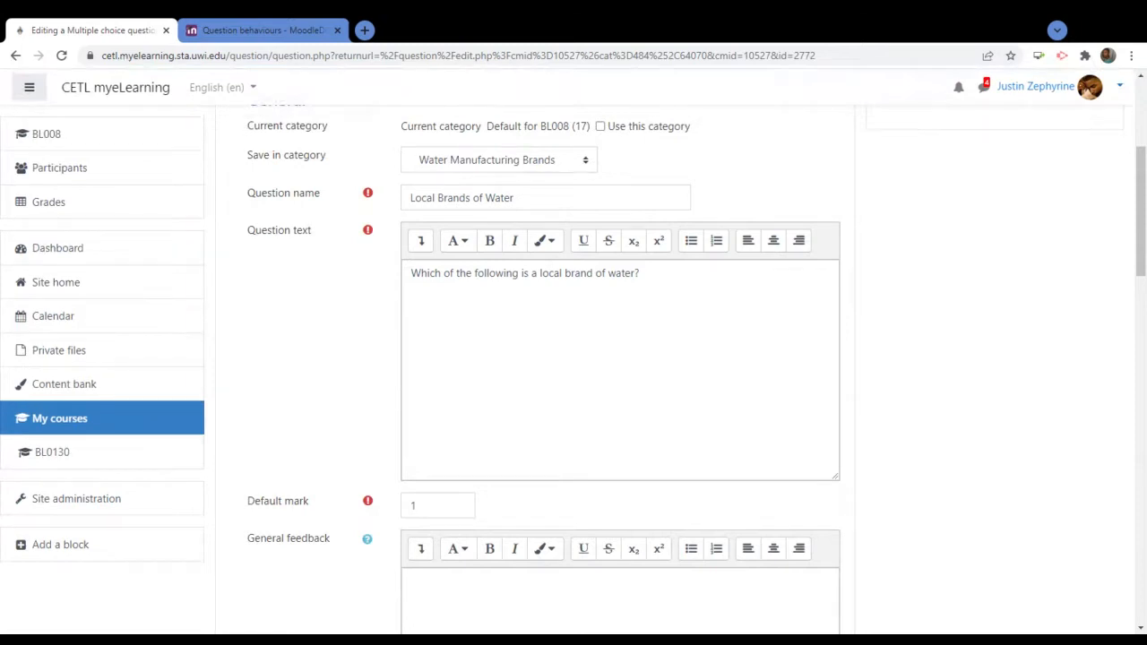
pyautogui.scroll(-5, 352, 481)
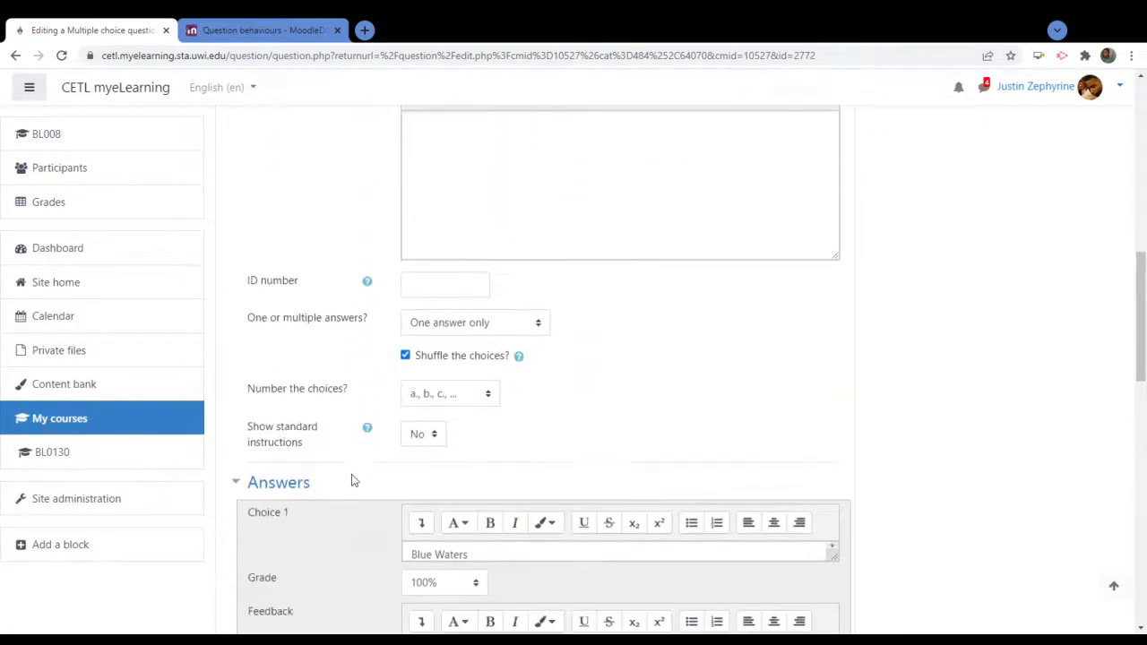
pyautogui.scroll(-11, 352, 481)
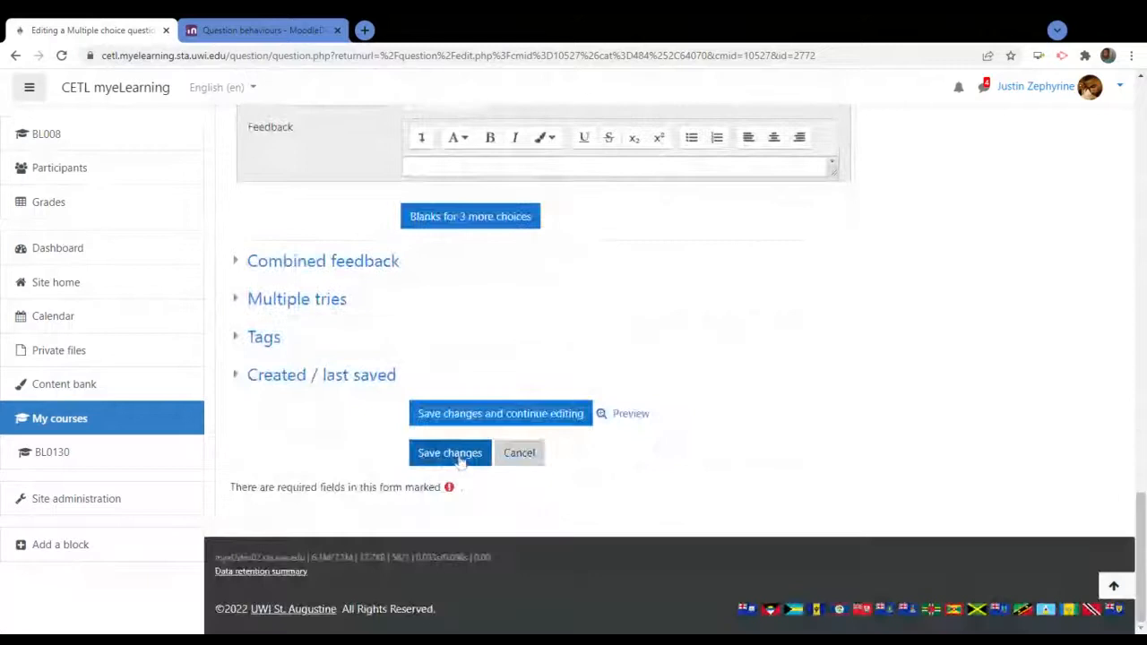
pyautogui.click(450, 454)
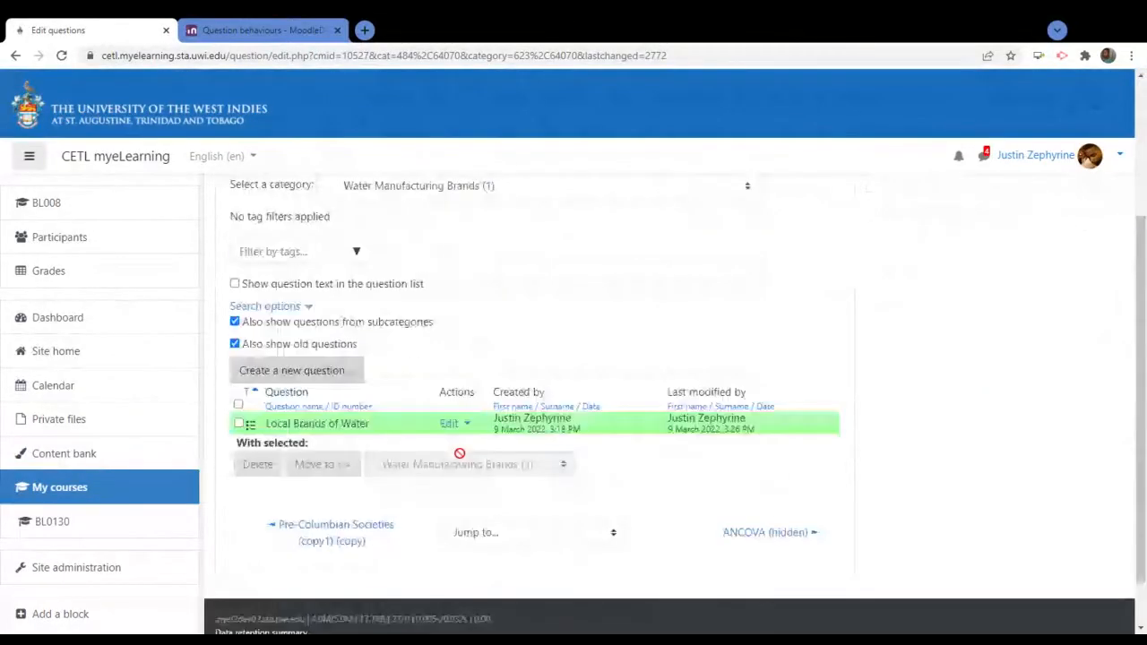
# Pick The CETL Technology Space (2) from the question bank's category dropdown
pyautogui.scroll(1, 600, 330)
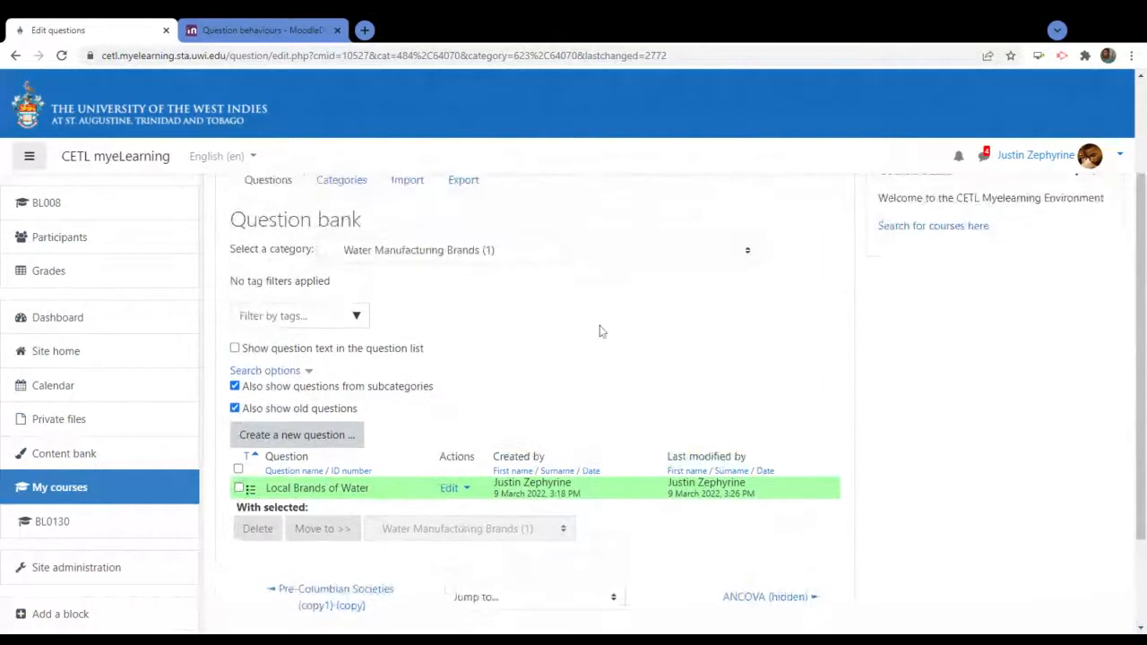
pyautogui.click(748, 253)
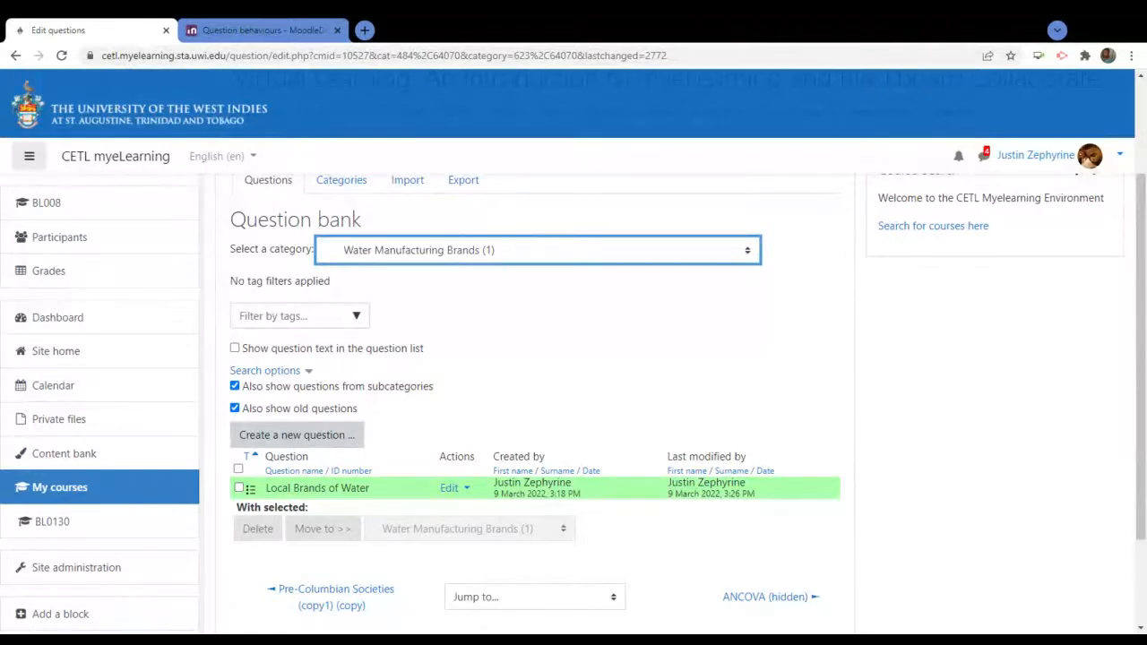
pyautogui.click(751, 450)
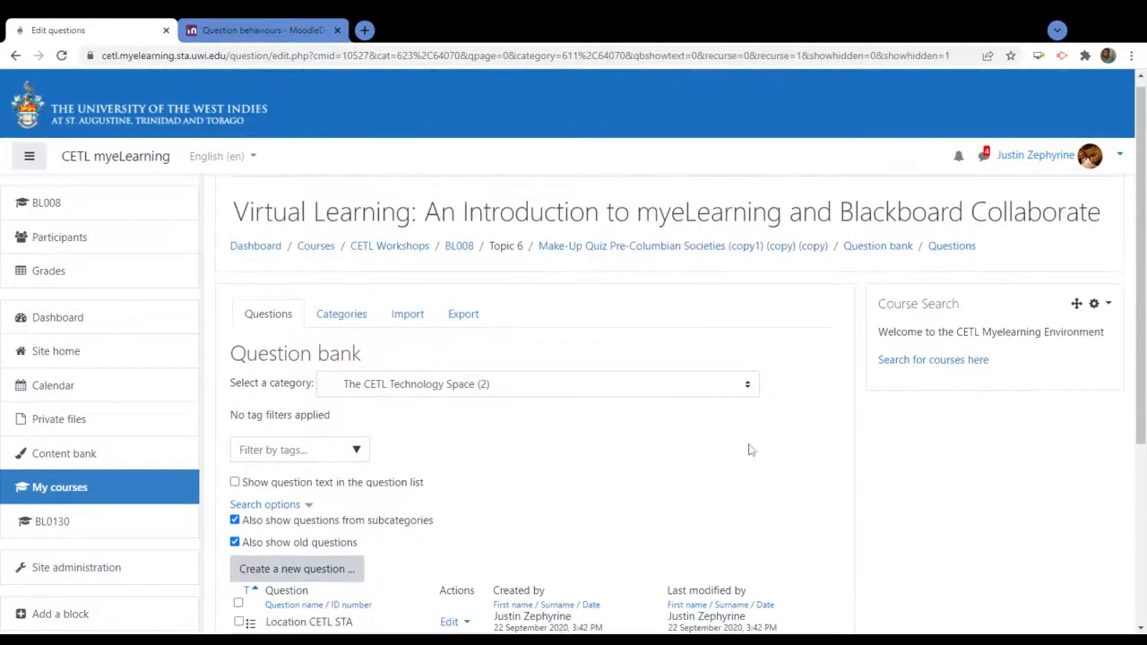
pyautogui.scroll(-5, 751, 450)
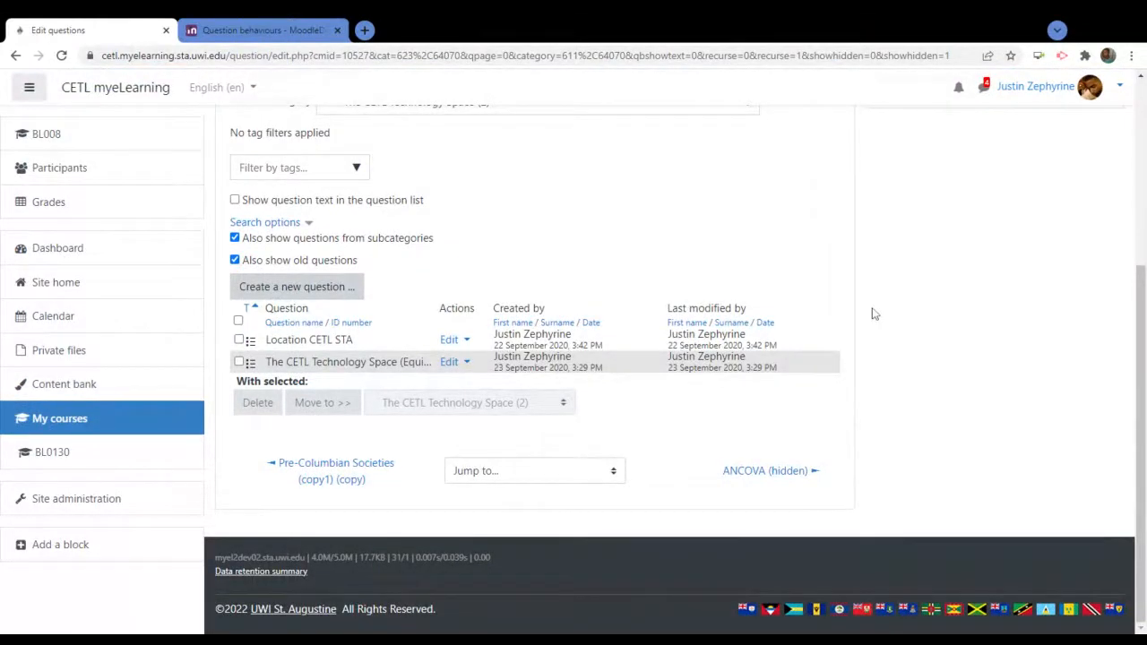
pyautogui.scroll(4, 874, 314)
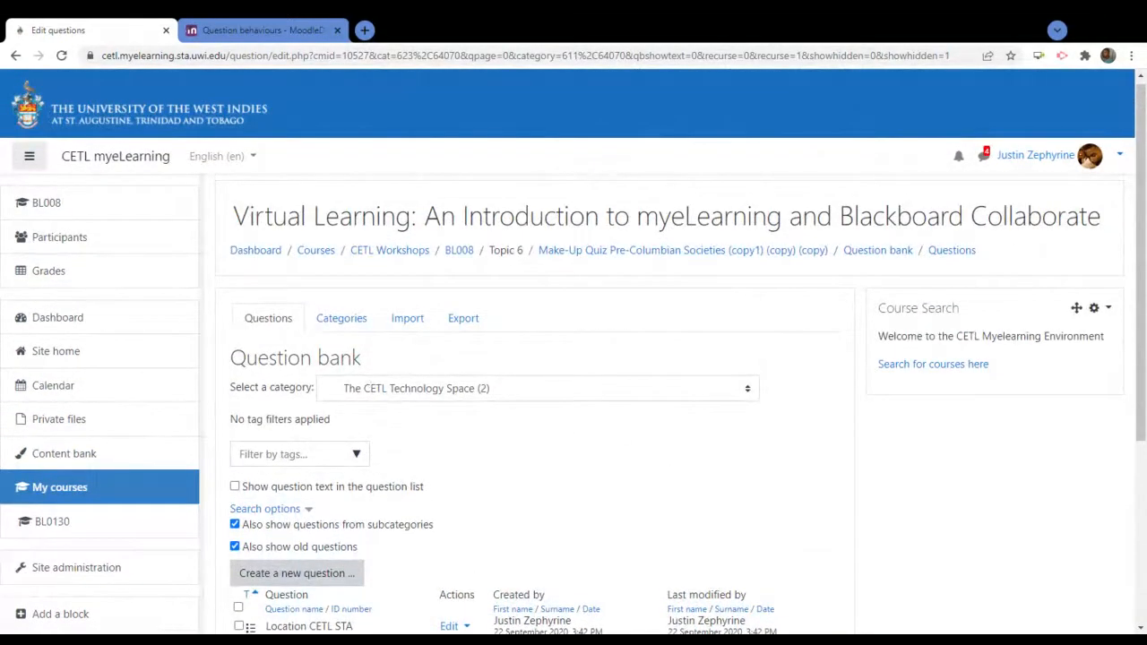
# Create a new question of type Multiple choice
pyautogui.click(301, 578)
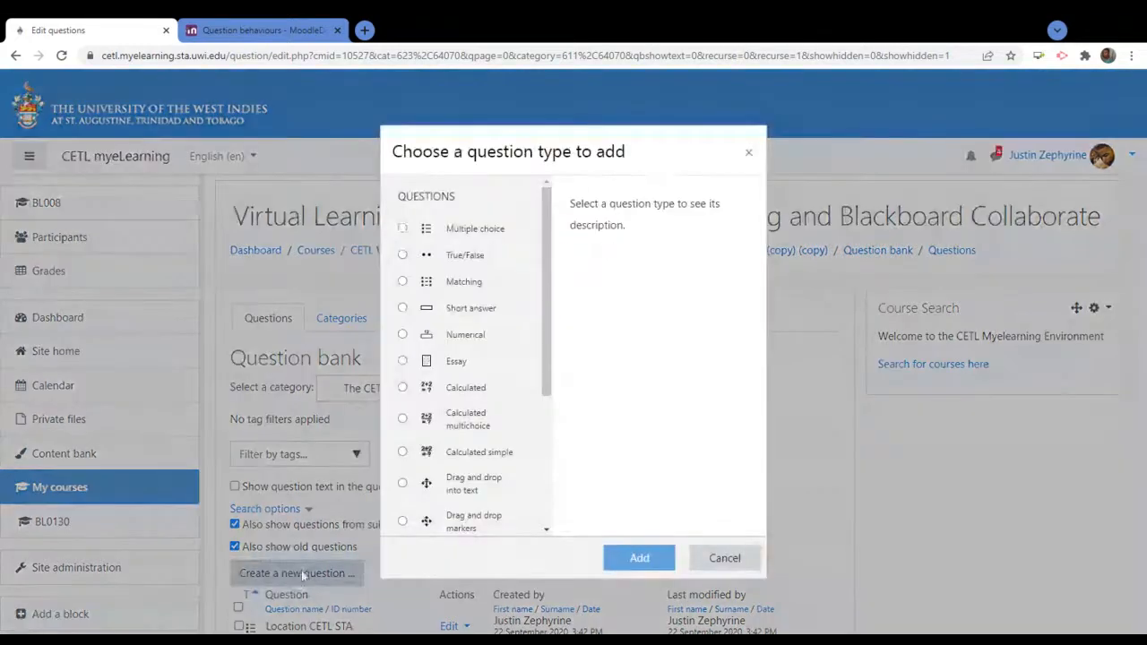
pyautogui.click(489, 235)
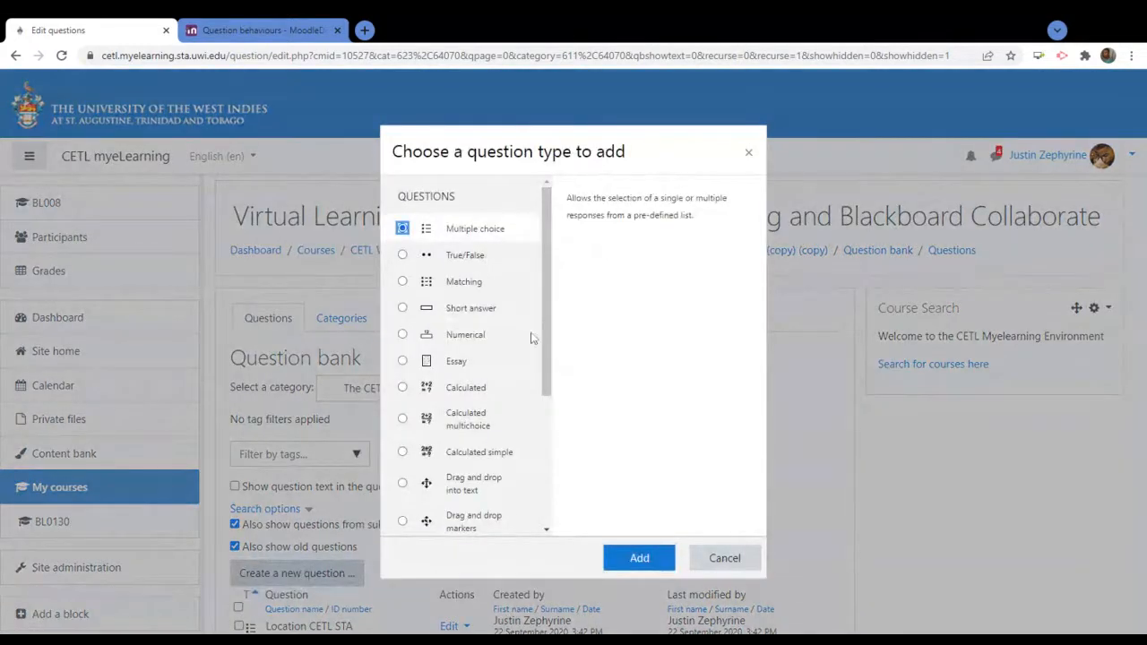
pyautogui.click(639, 559)
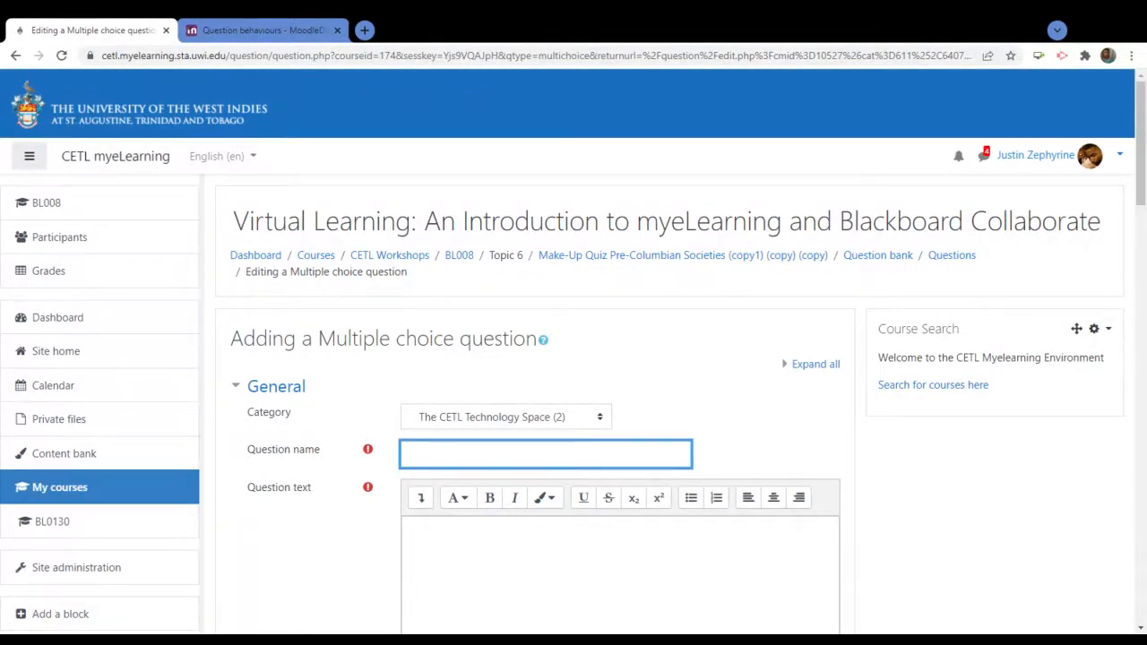
# Choose Trinbago Snacks as the category and enter 'Devon Biscuits' as the question name
pyautogui.hotkey('alt', 'Tab')
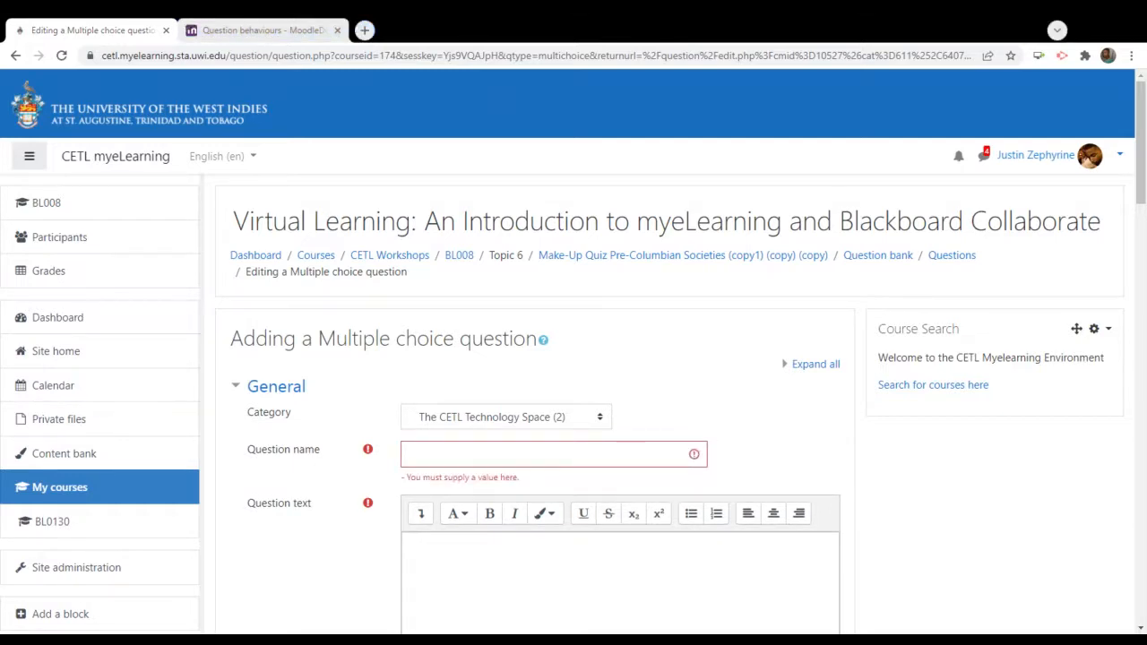
pyautogui.hotkey('alt', 'Tab')
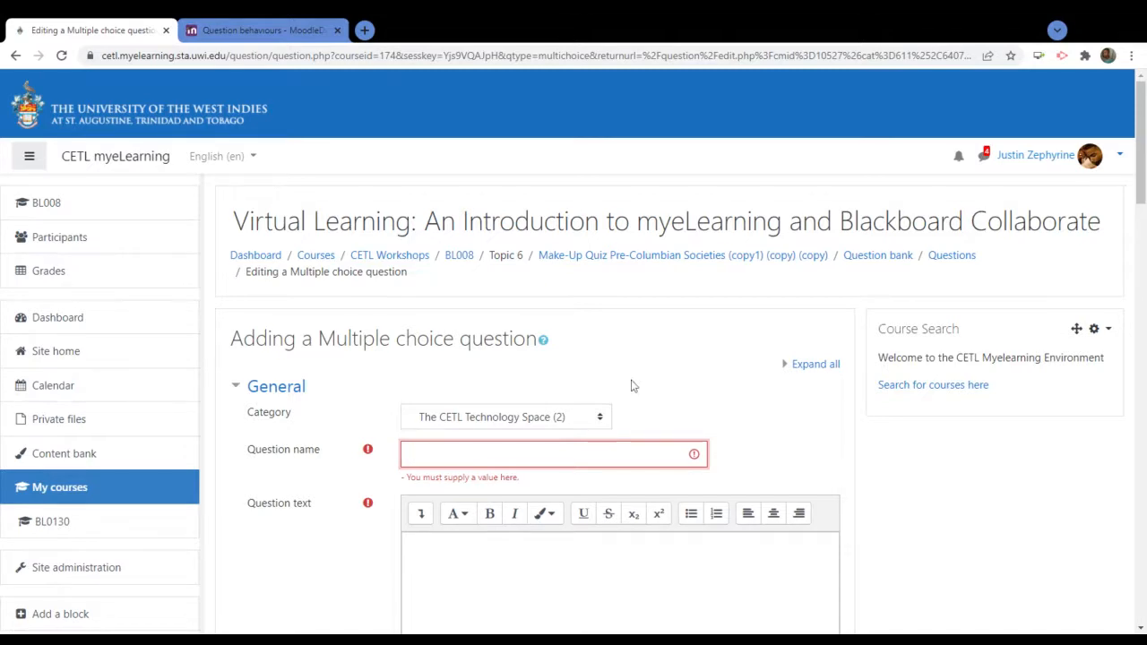
pyautogui.scroll(-3, 632, 385)
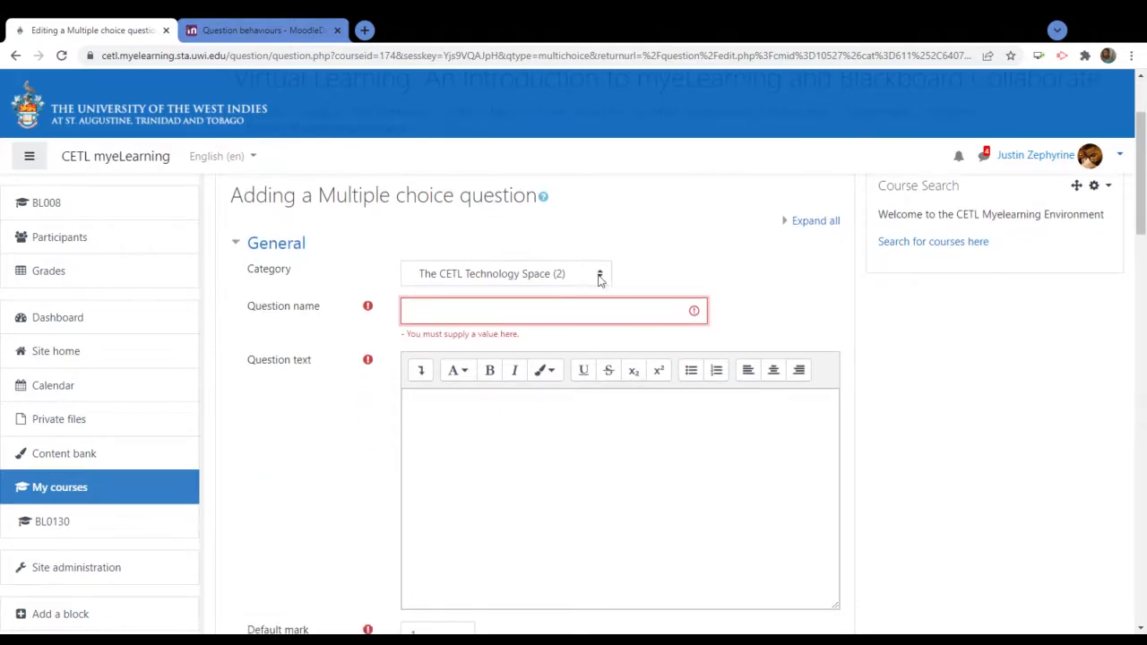
pyautogui.click(599, 273)
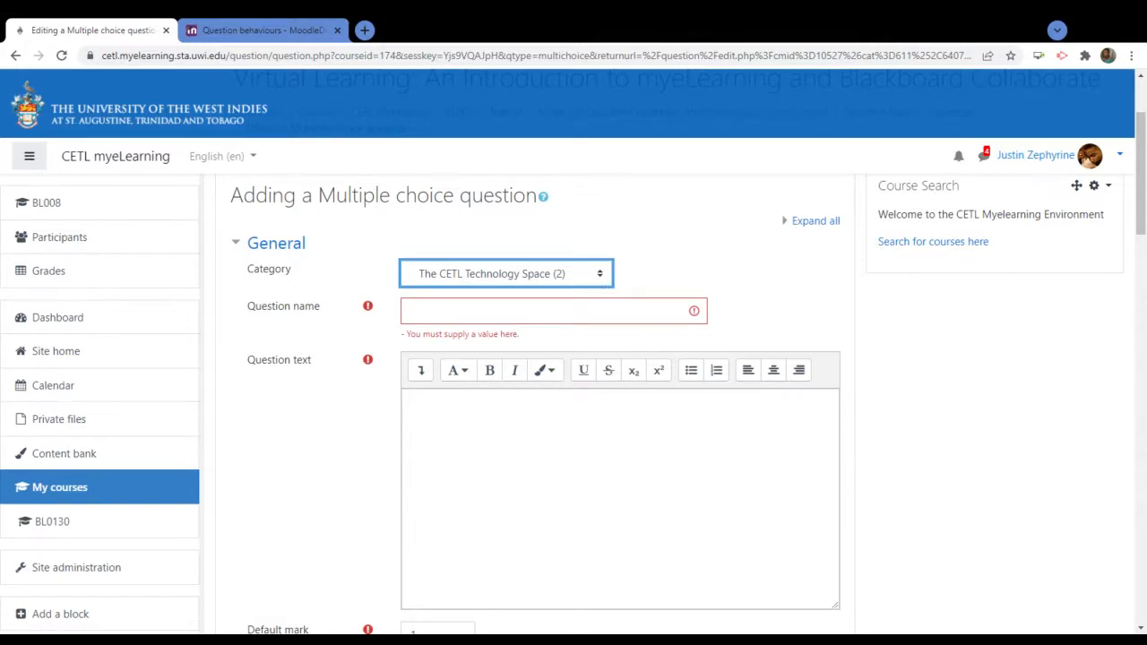
pyautogui.press('Down')
pyautogui.press('Tab')
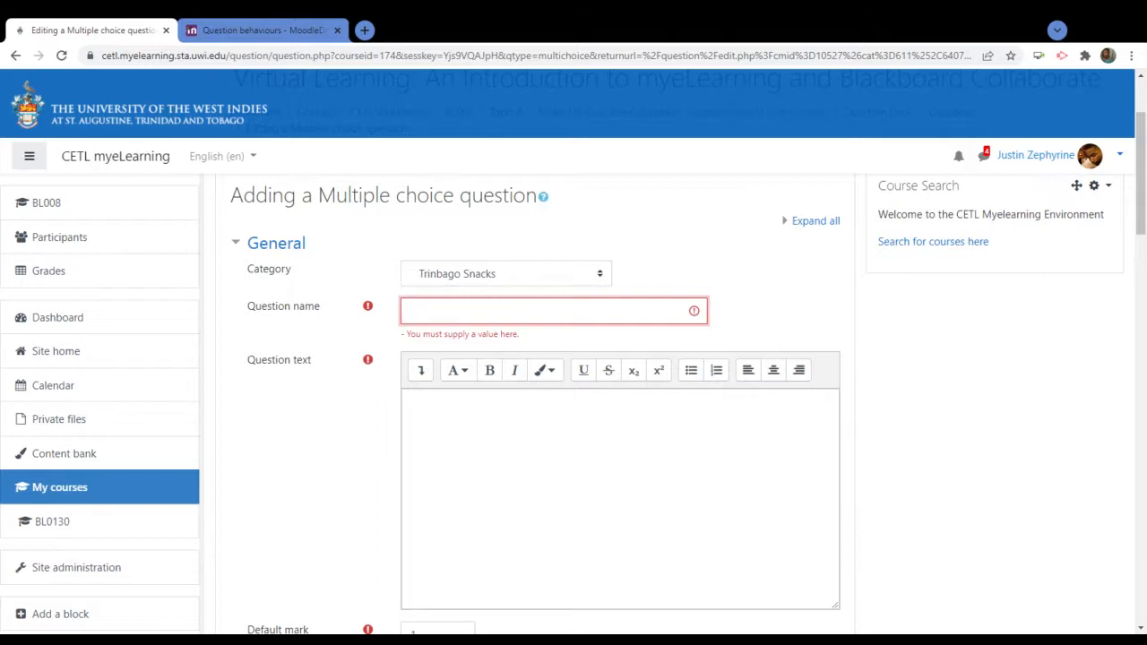
pyautogui.write('Devon Biscuits')
# Type the question text 'Which of the following is a notable product made by Devon Biscuits'
pyautogui.click(289, 454)
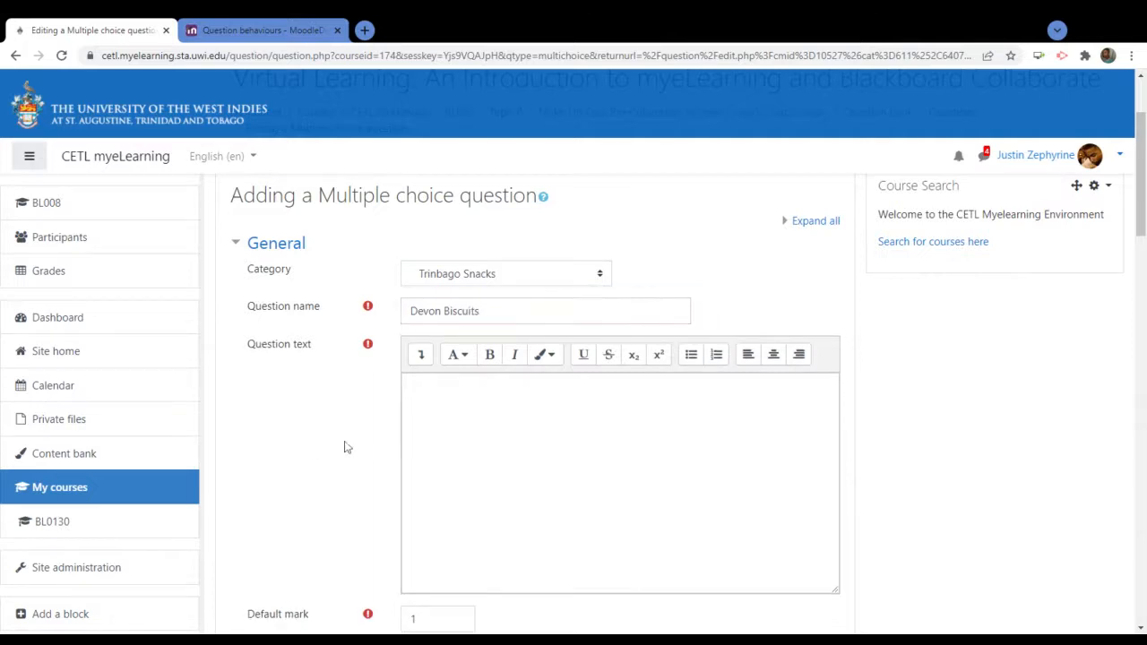
pyautogui.click(409, 386)
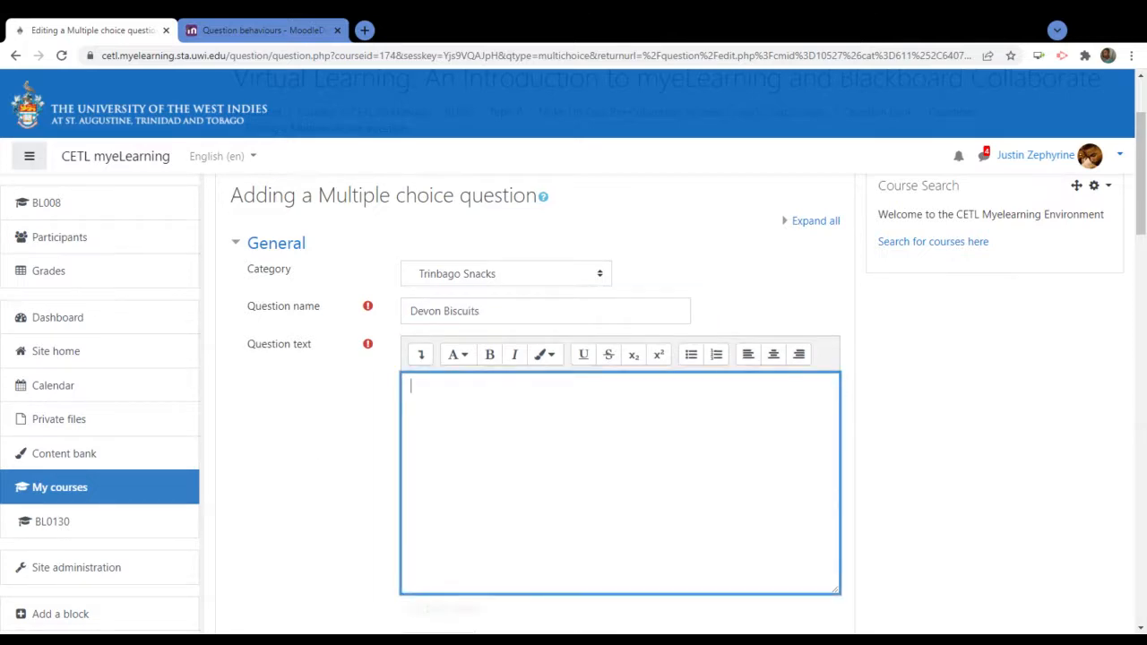
pyautogui.write('WHich')
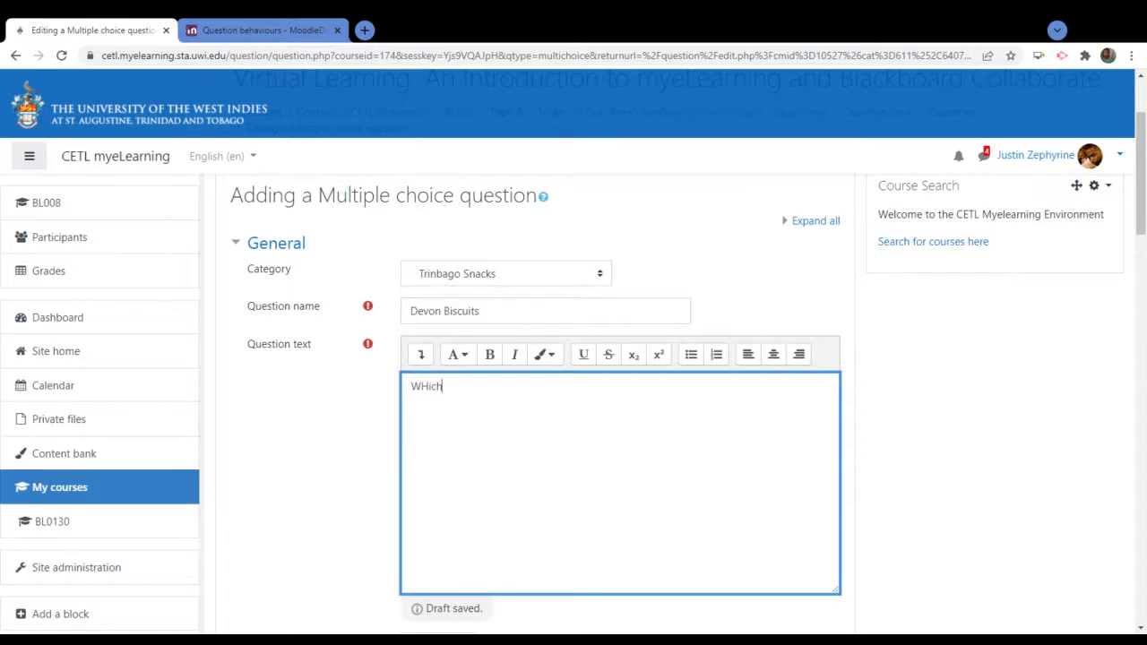
pyautogui.write(' of the following is a')
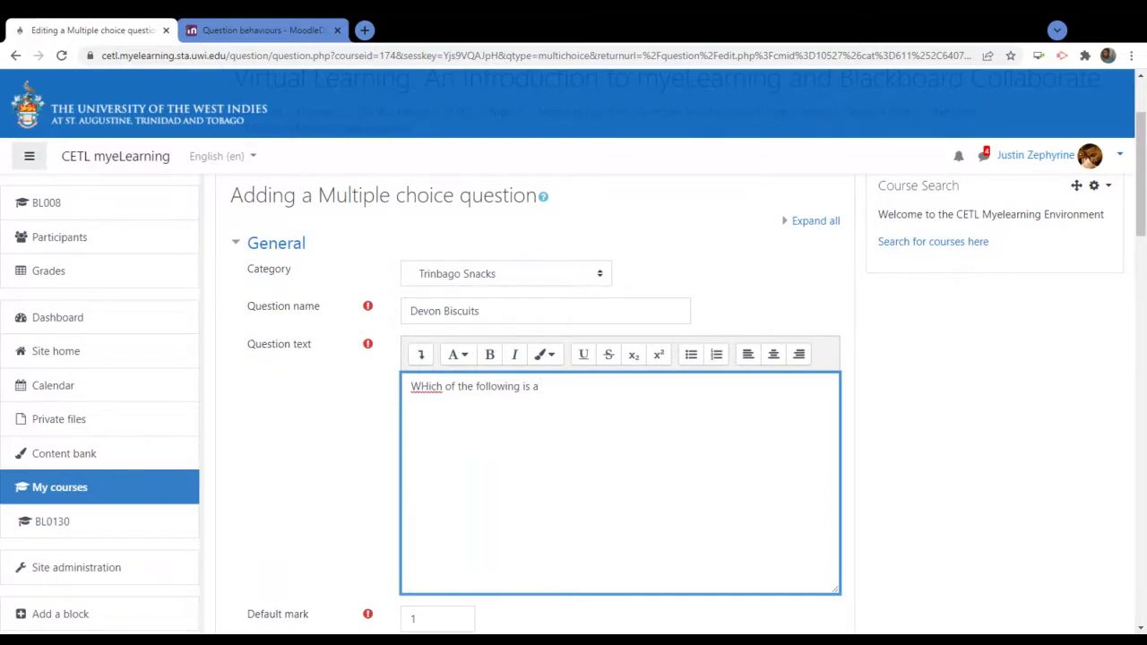
pyautogui.write('notable ')
pyautogui.write('product ava')
pyautogui.write('ilab')
pyautogui.press('BackSpace')
pyautogui.press('BackSpace')
pyautogui.press('BackSpace')
pyautogui.press('BackSpace')
pyautogui.press('BackSpace')
pyautogui.press('BackSpace')
pyautogui.press('BackSpace')
pyautogui.write('made by')
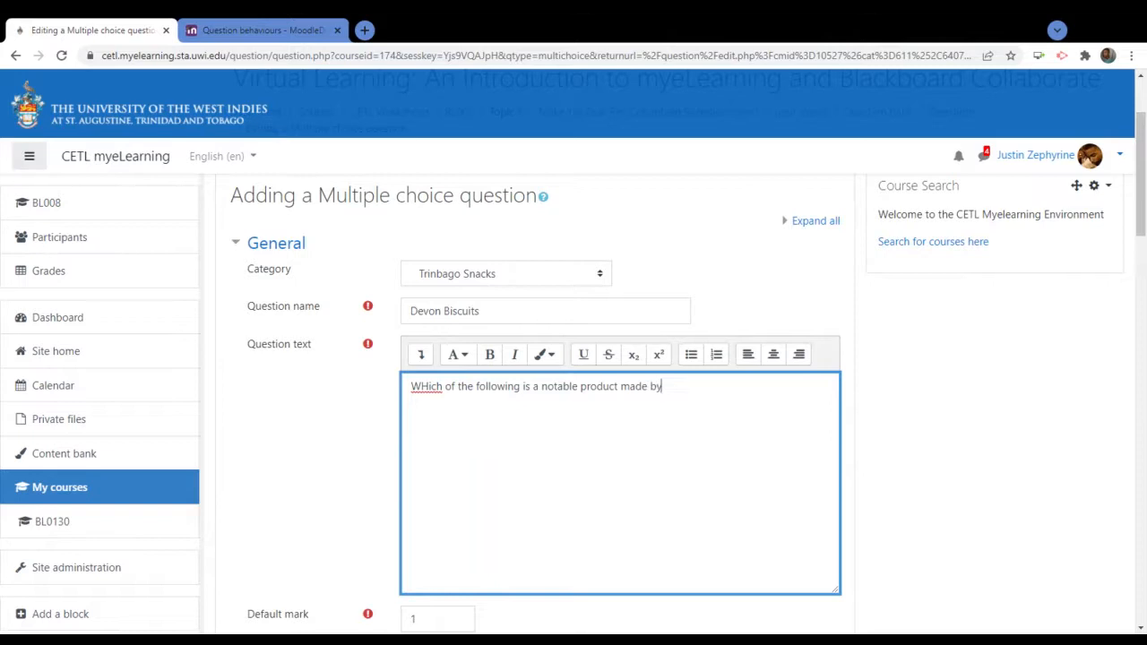
pyautogui.write(' Devon Bisc')
pyautogui.press('BackSpace')
pyautogui.press('BackSpace')
pyautogui.press('BackSpace')
pyautogui.write('iscuits')
# Insert 'the' before Devon, end with 'company?', and correct 'WHich' to 'Which'
pyautogui.click(665, 387)
pyautogui.write('the')
pyautogui.click(753, 386)
pyautogui.write('company')
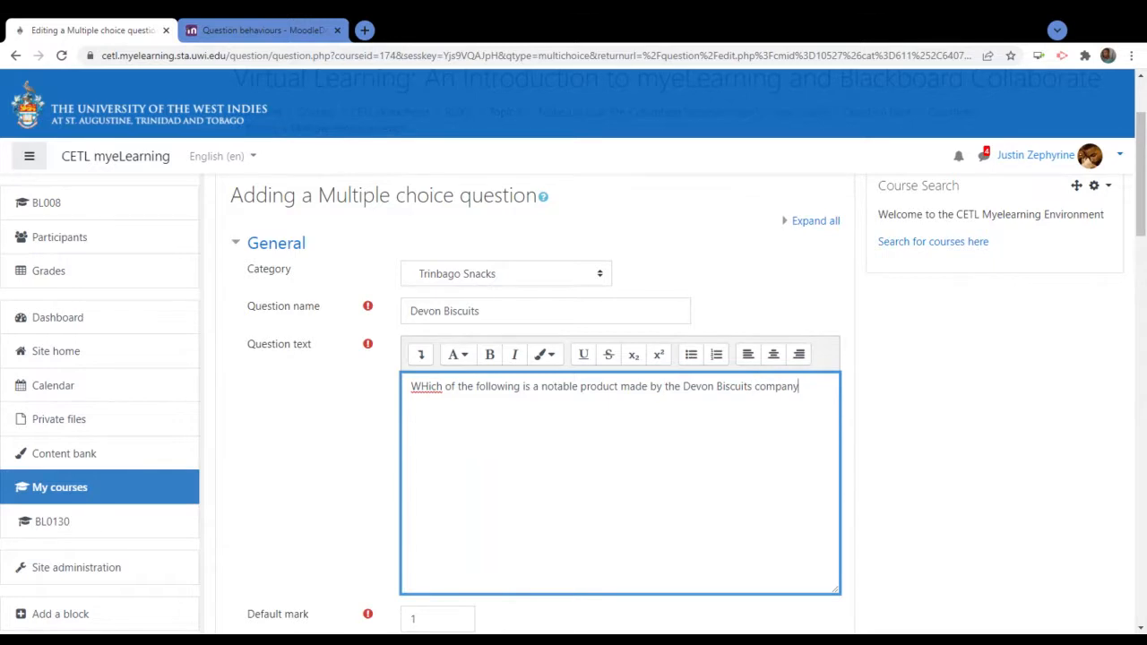
pyautogui.write('?')
pyautogui.press('Right')
pyautogui.press('BackSpace')
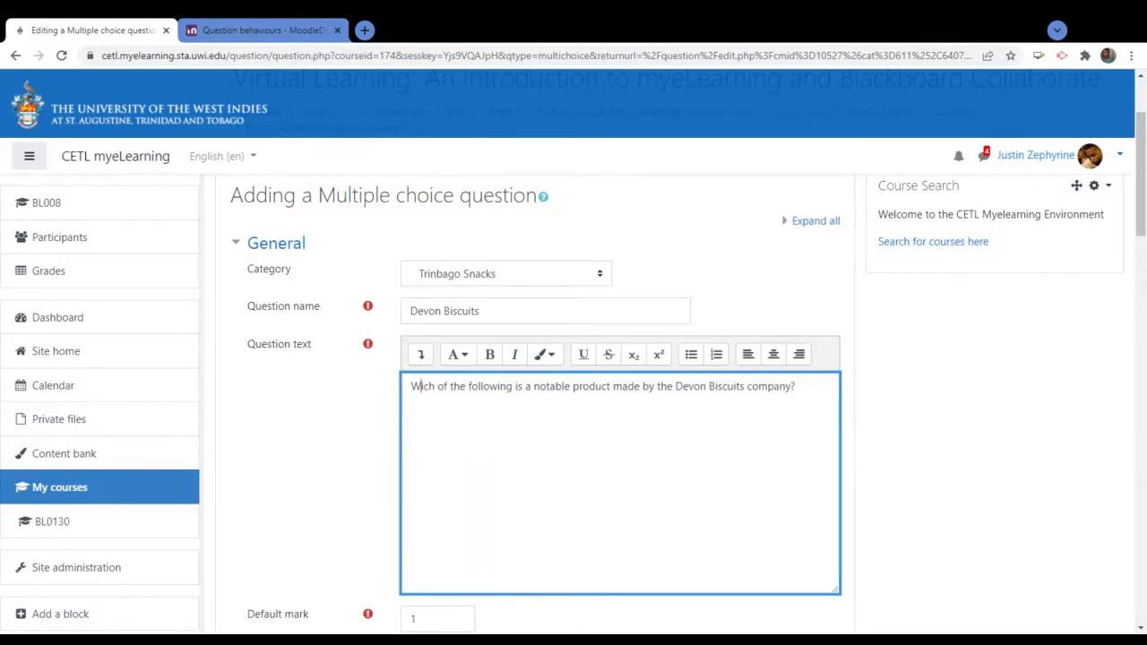
# Enter Oreo as answer Choice 1, then type and clear 'Goddie' in Choice 2
pyautogui.write('h')
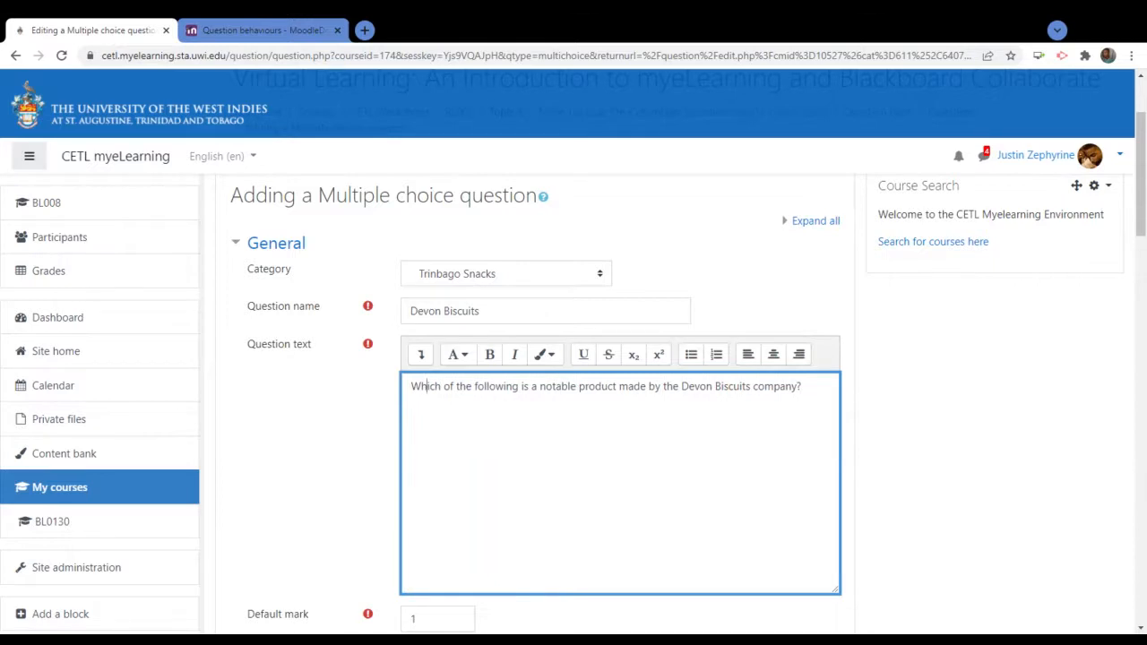
pyautogui.scroll(-4, 978, 451)
pyautogui.scroll(-3, 746, 350)
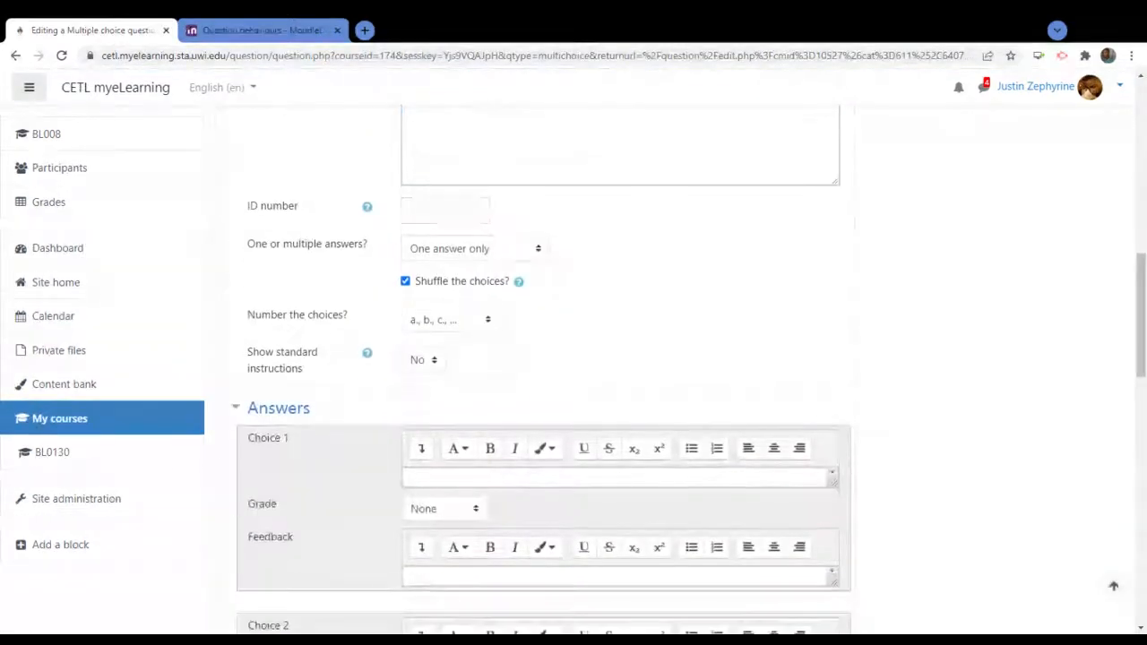
pyautogui.scroll(-2, 654, 340)
pyautogui.click(595, 333)
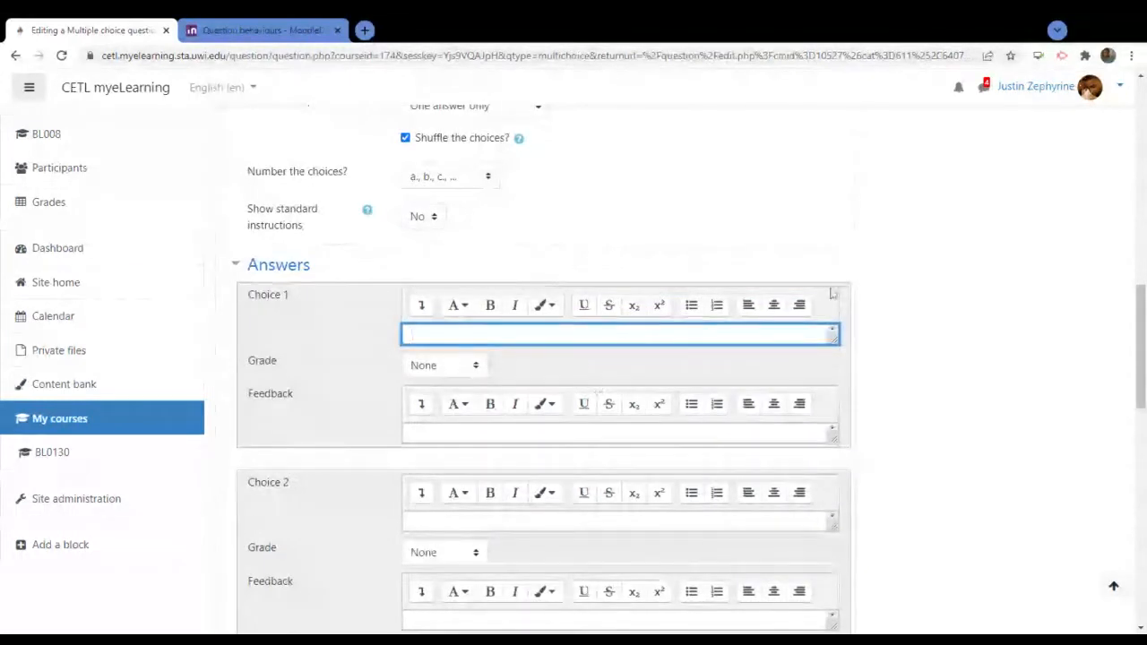
pyautogui.write('Orec')
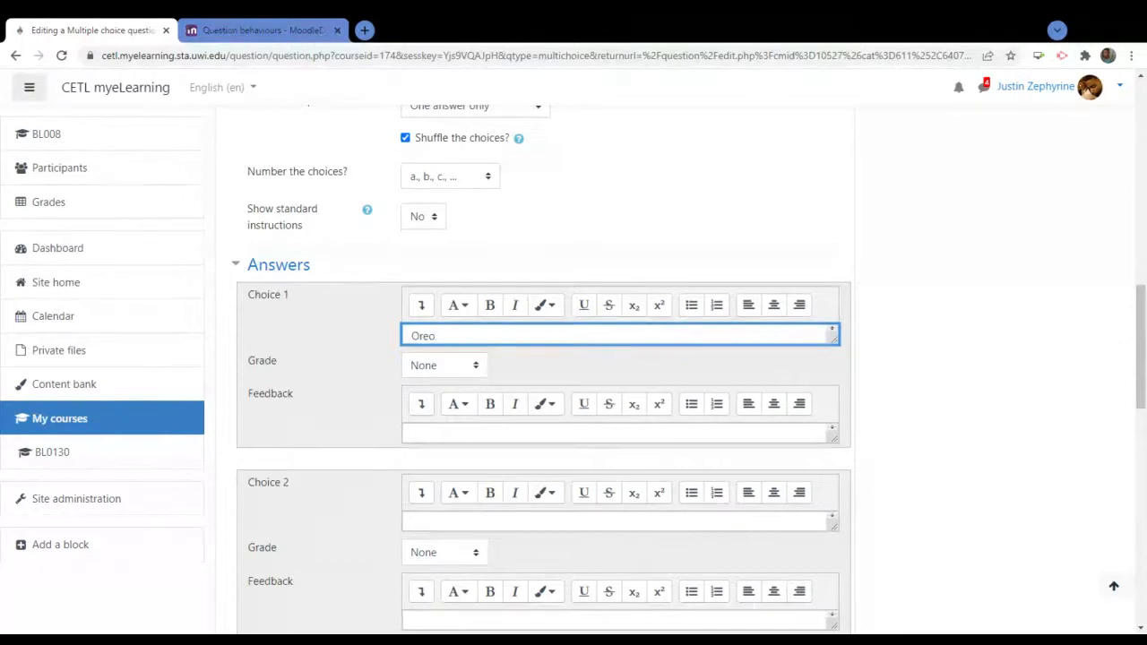
pyautogui.click(445, 521)
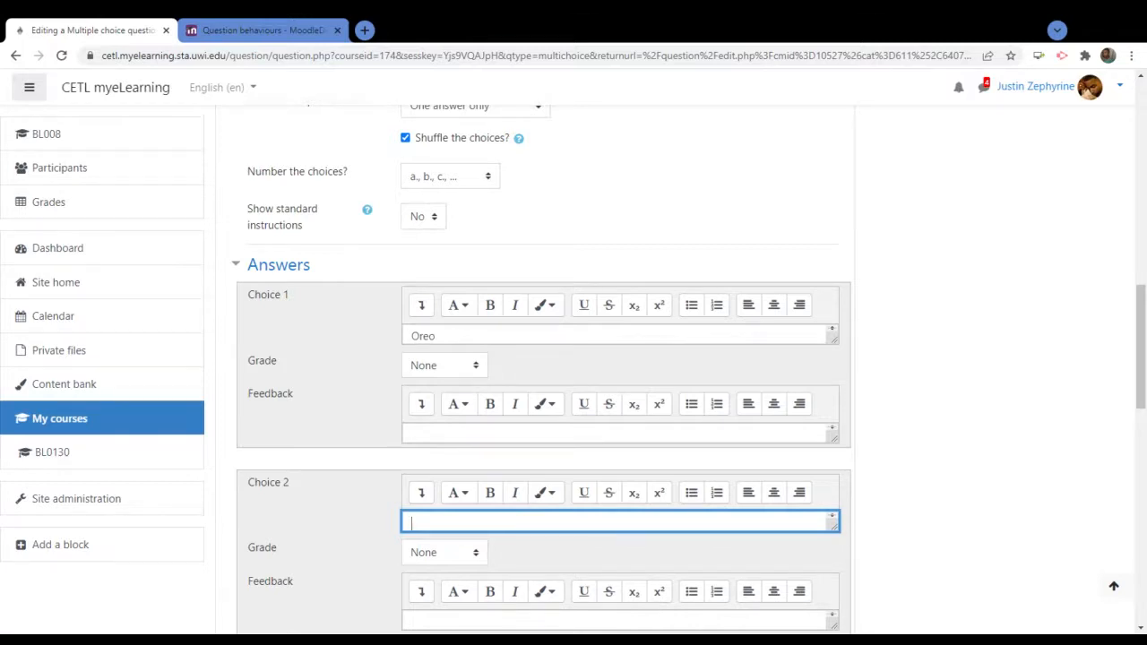
pyautogui.write('G')
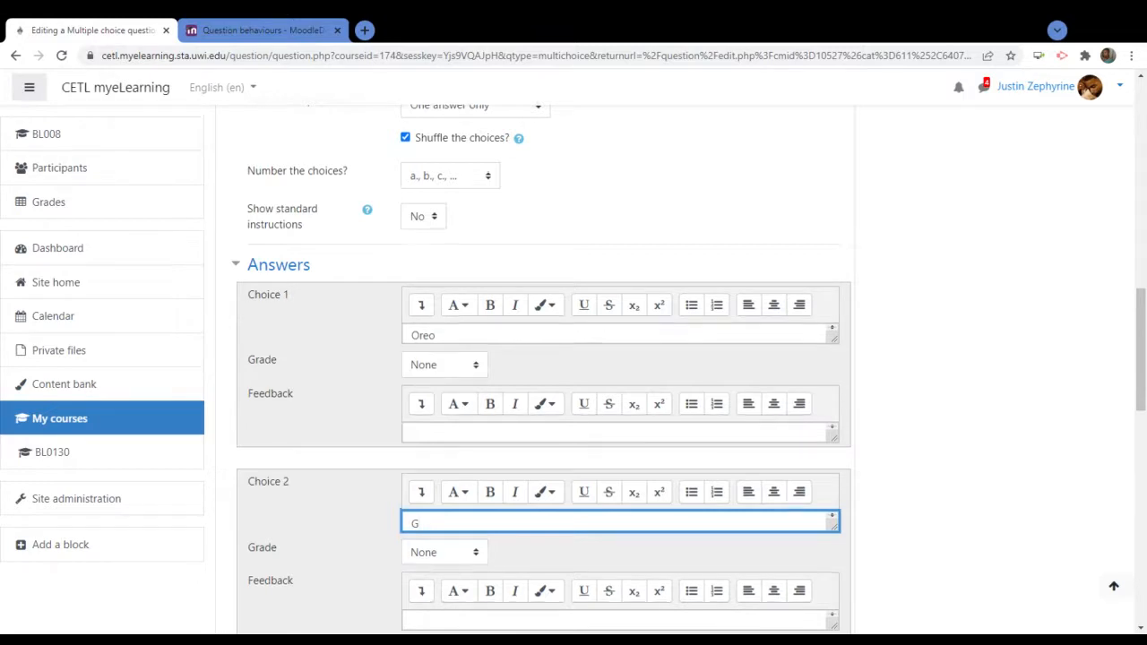
pyautogui.write('oddie')
pyautogui.hotkey('ctrl', 'a')
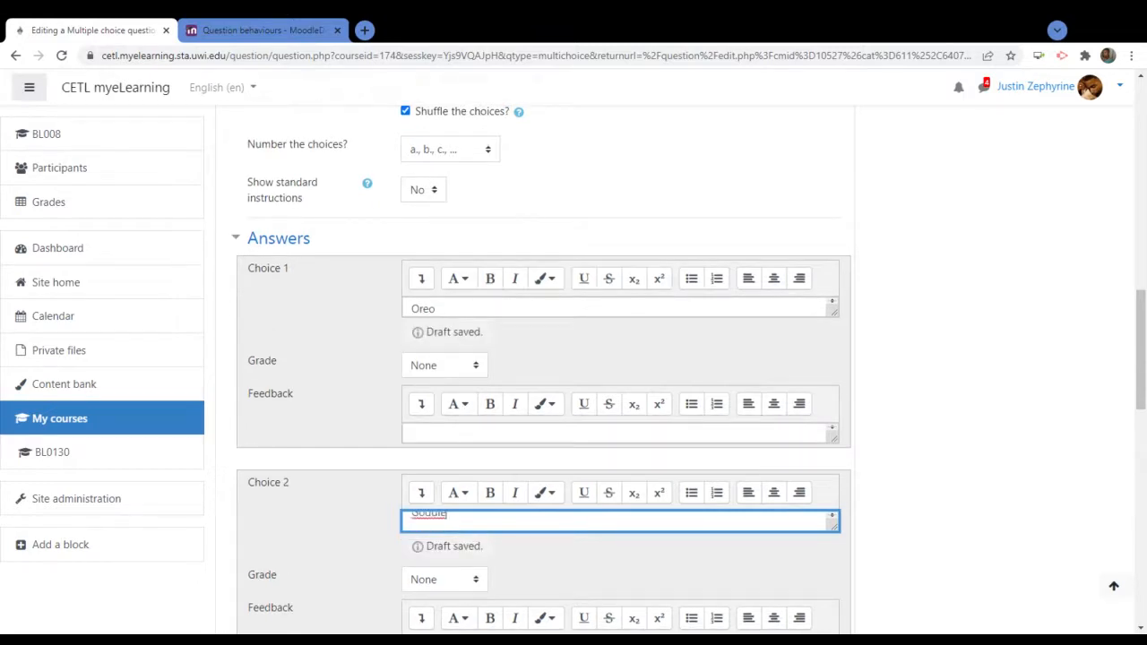
pyautogui.press('BackSpace')
# Enter 'Chocolate Digestive' as Choice 3 and give it a 100% grade
pyautogui.scroll(-3, 379, 533)
pyautogui.scroll(-2, 377, 534)
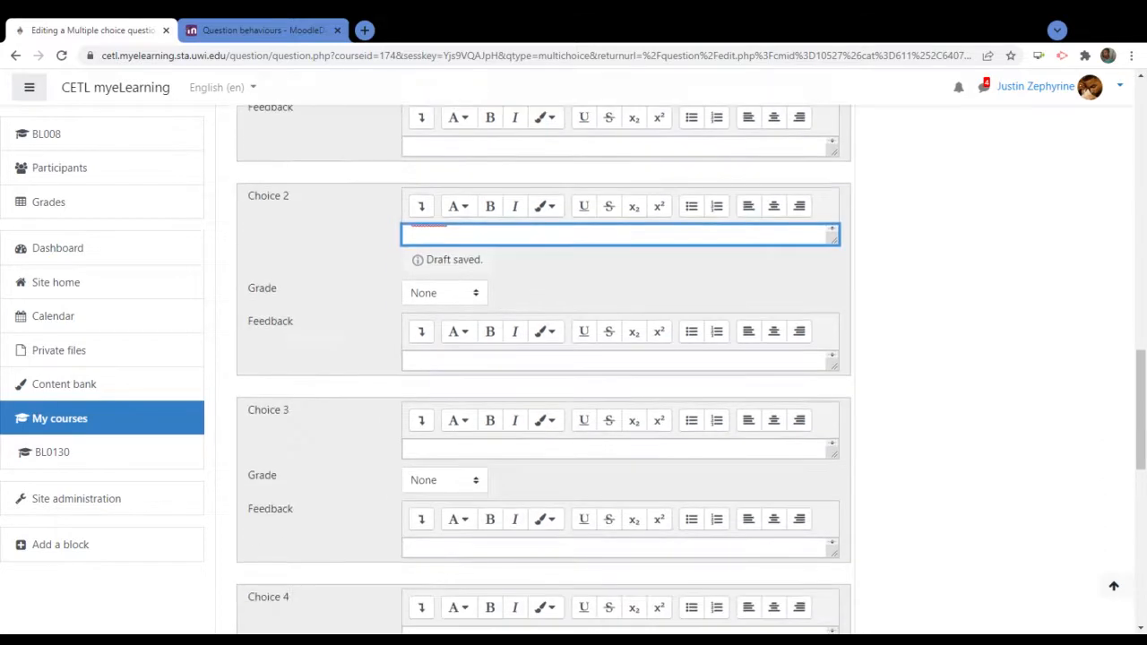
pyautogui.click(436, 448)
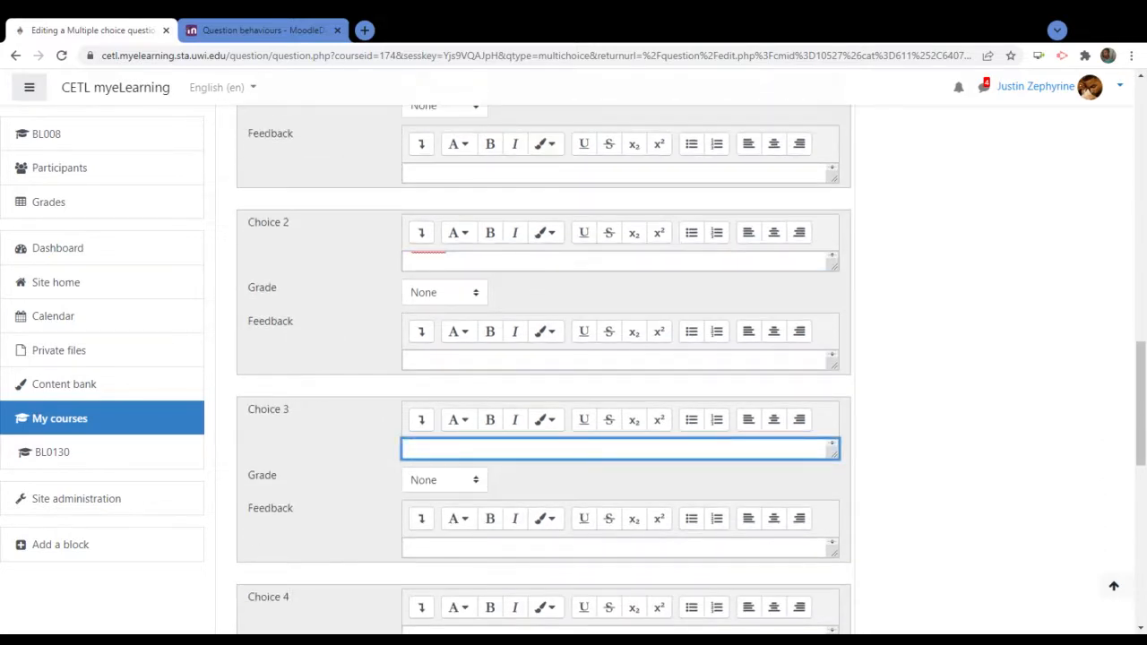
pyautogui.write('Chocolate Digestive')
pyautogui.hotkey('ctrl', 'a')
pyautogui.press('BackSpace')
pyautogui.scroll(-1, 390, 514)
pyautogui.scroll(-2, 390, 515)
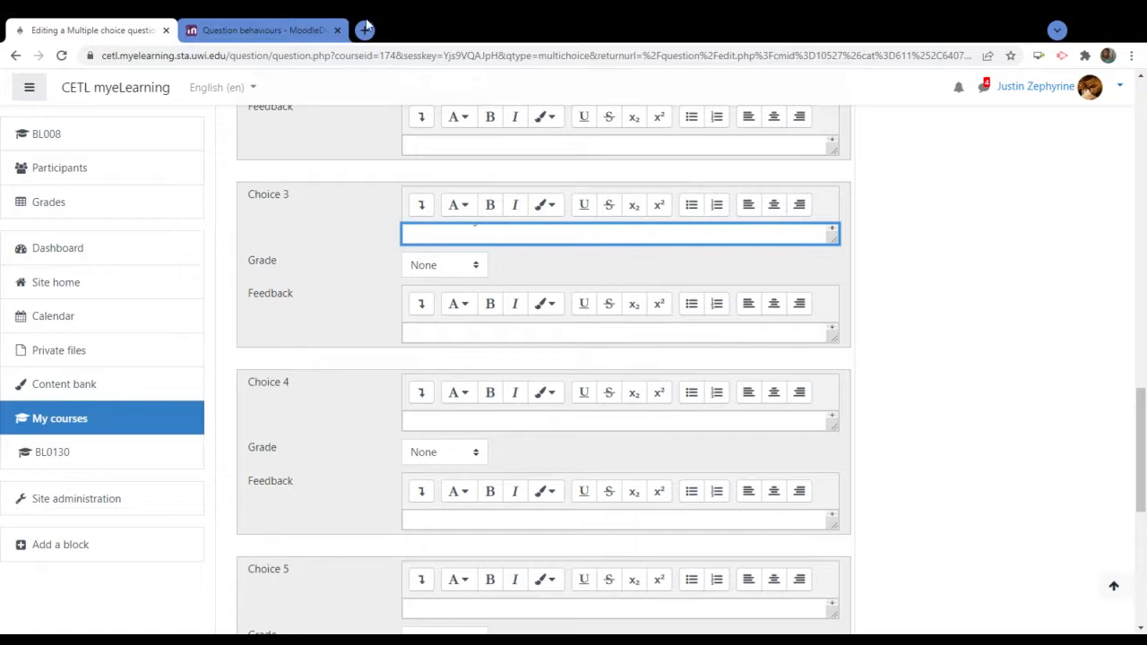
pyautogui.click(428, 265)
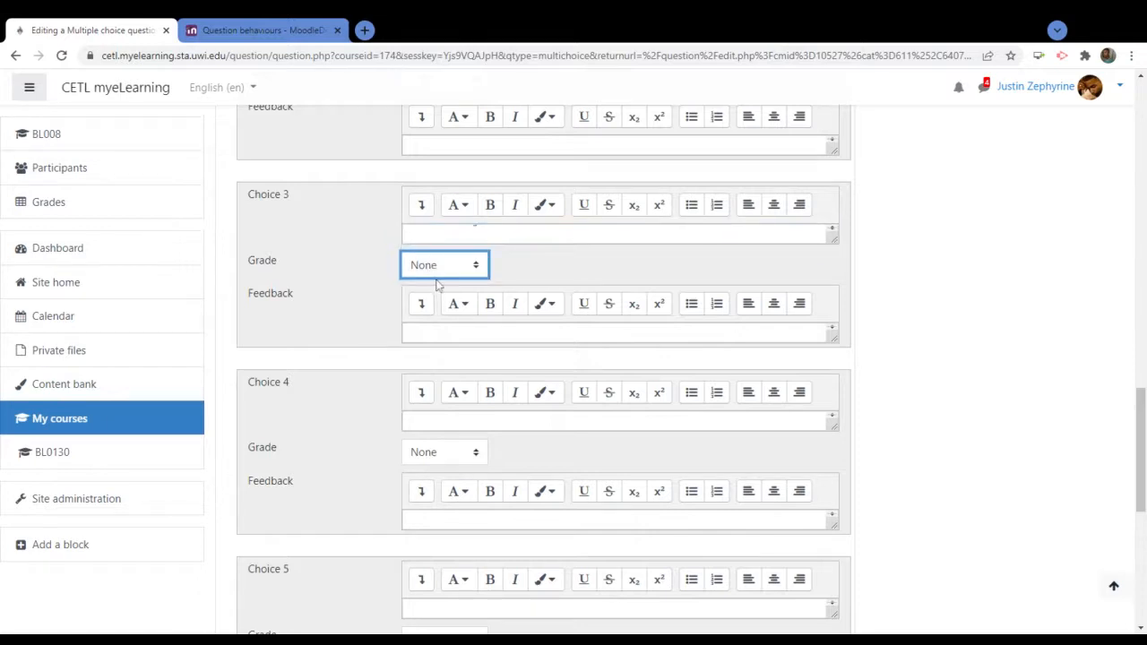
pyautogui.press('Down')
# Enter 'Nibbles' as answer Choice 4
pyautogui.click(448, 421)
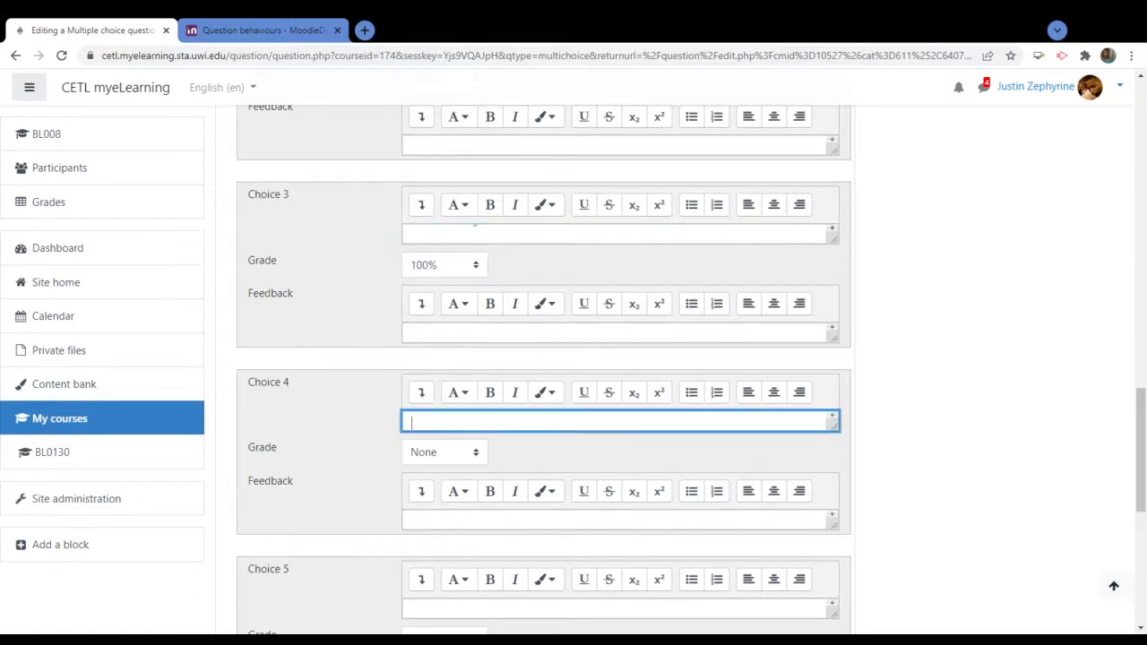
pyautogui.write('Nibbles')
pyautogui.click(944, 423)
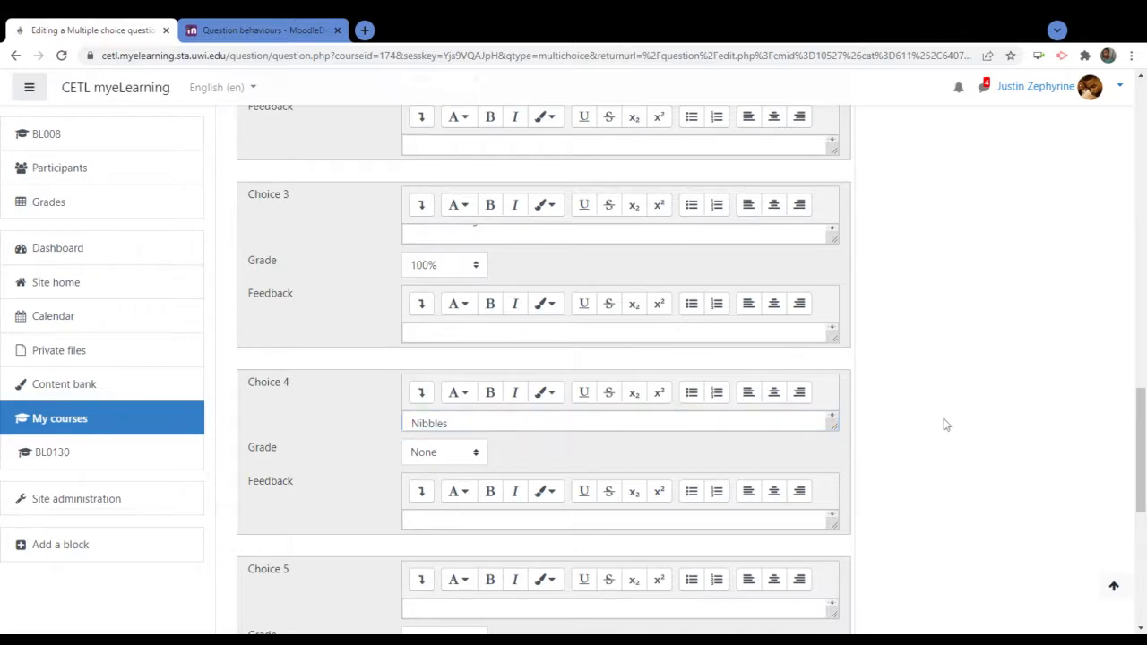
pyautogui.scroll(-3, 944, 424)
pyautogui.scroll(-3, 290, 568)
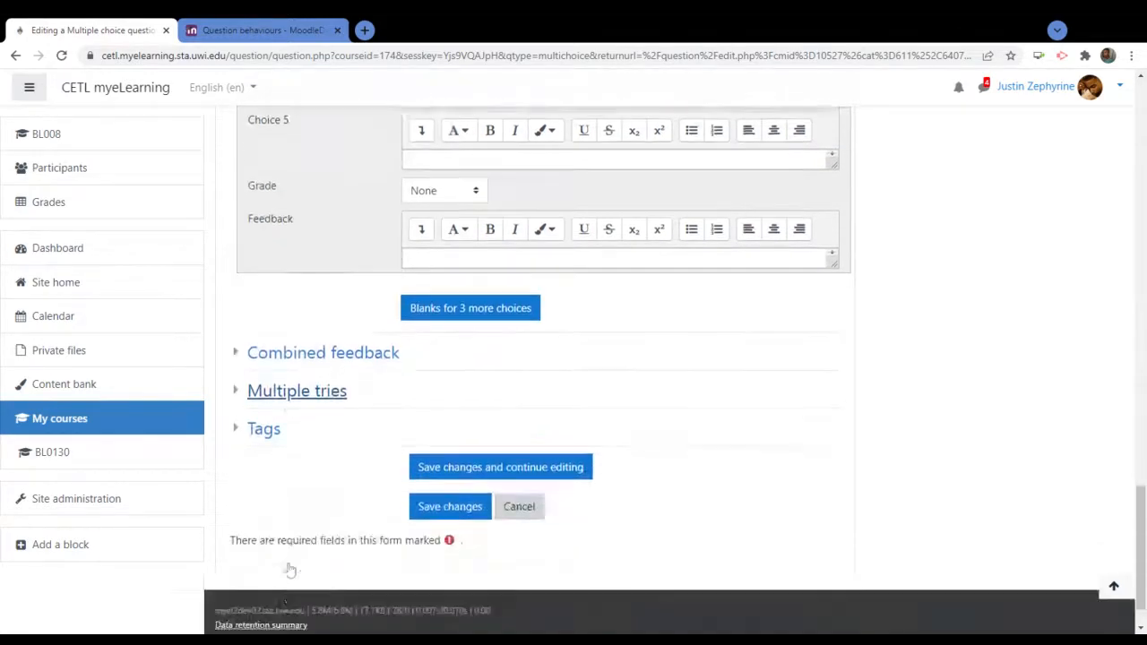
# Save changes so the Devon Biscuits question is listed under Trinbago Snacks
pyautogui.click(457, 455)
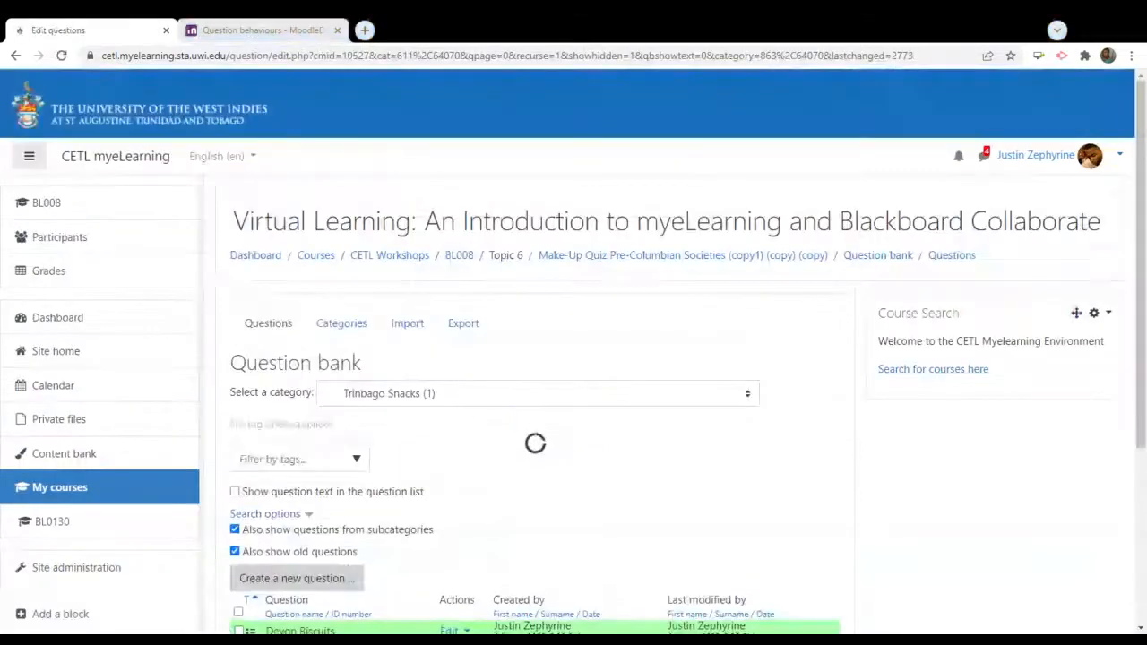
pyautogui.scroll(-3, 940, 456)
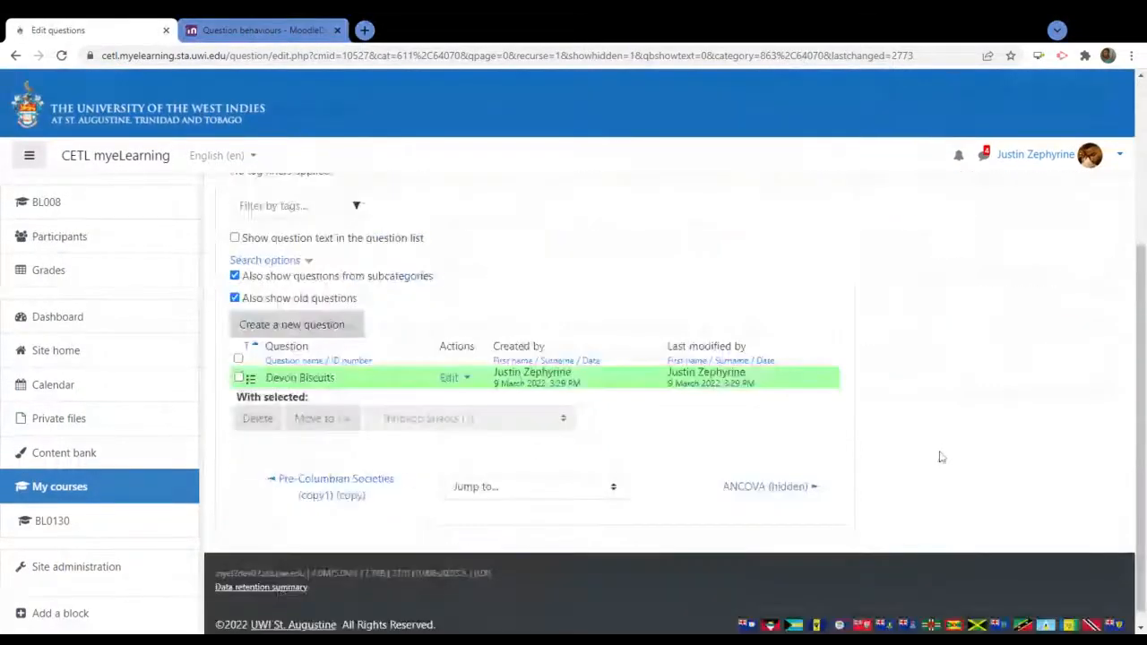
pyautogui.scroll(2, 515, 393)
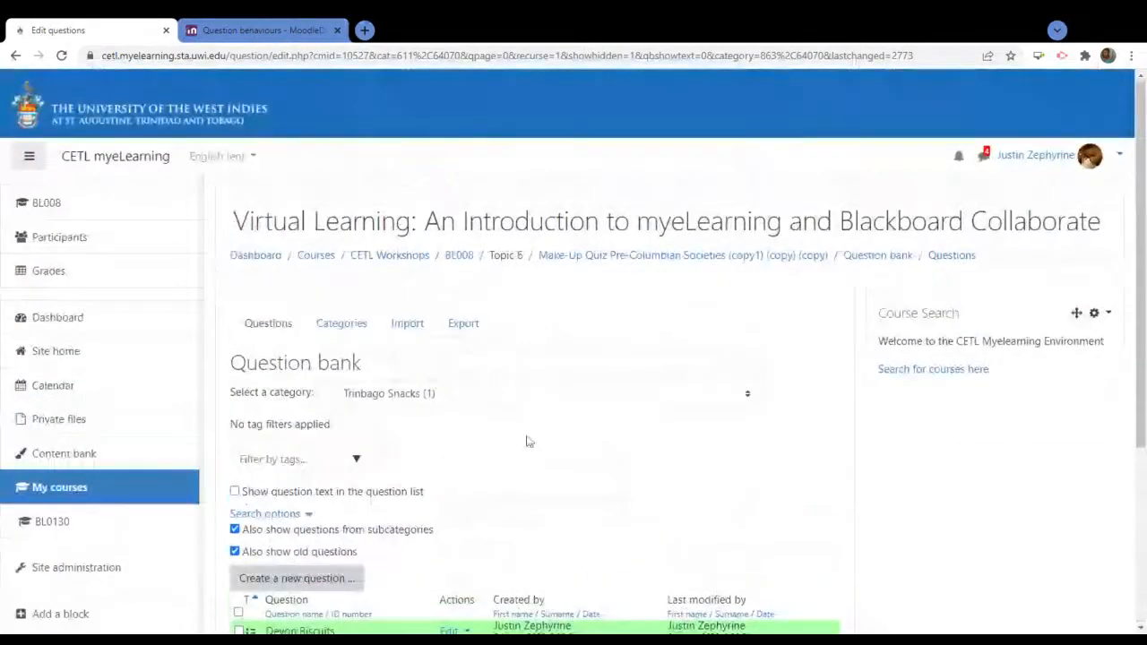
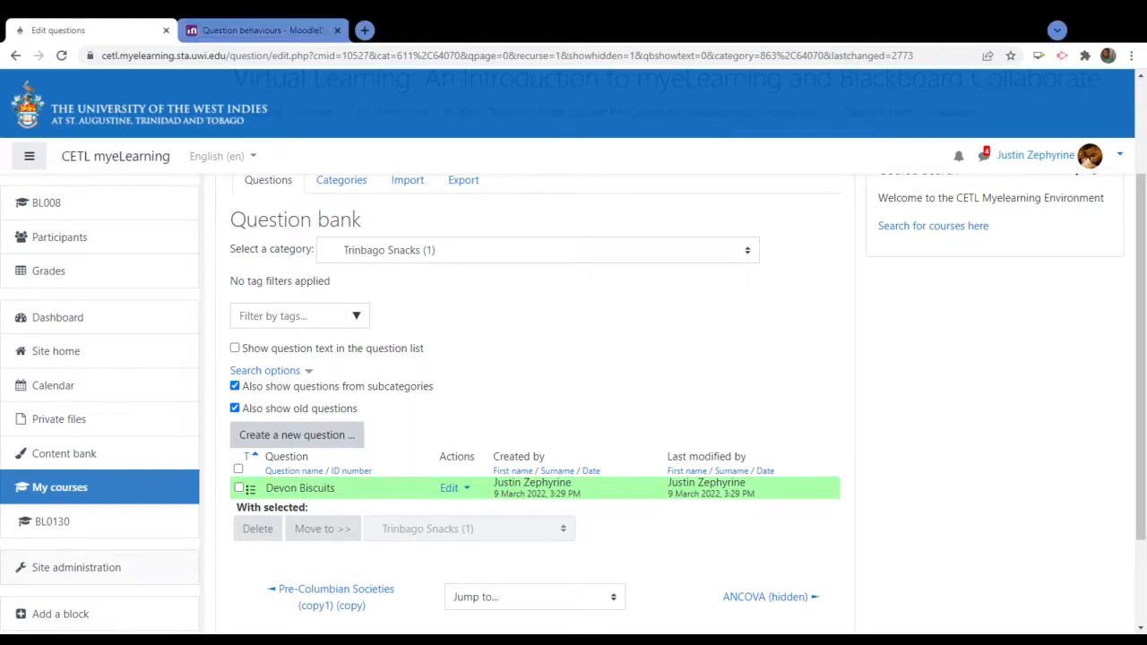
# Pick 'Top for Make-Up Quiz Pre-Columbian Societies (copy1) (copy) (copy)' from the category list, which shows no questions
pyautogui.scroll(2, 865, 347)
pyautogui.scroll(1, 864, 346)
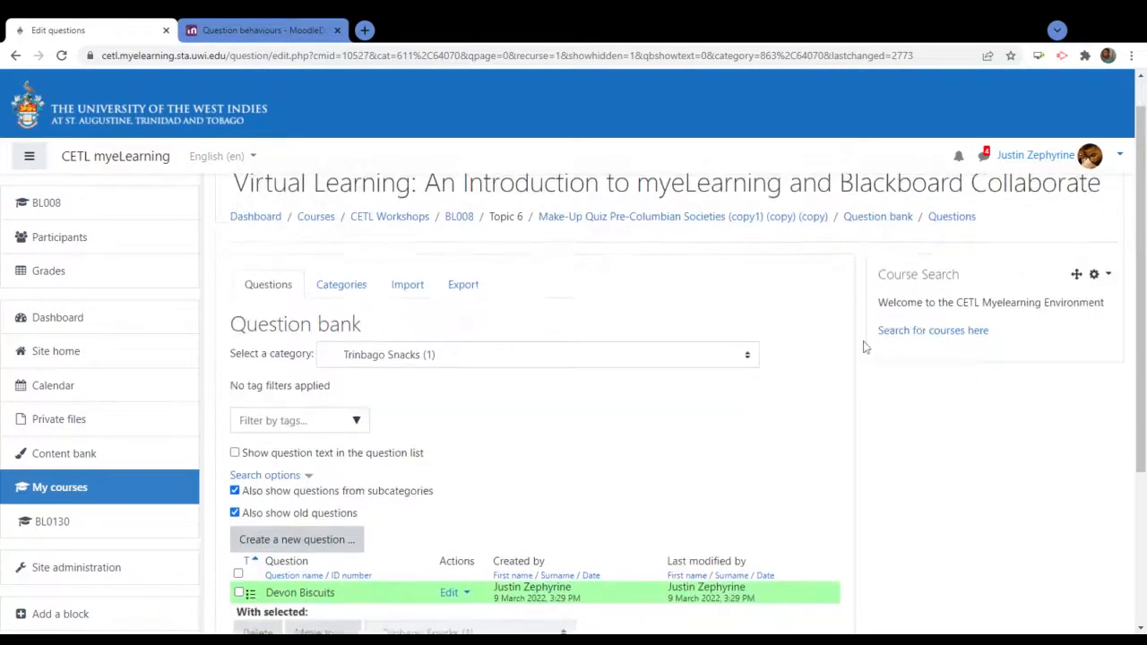
pyautogui.scroll(-5, 865, 347)
pyautogui.scroll(6, 865, 347)
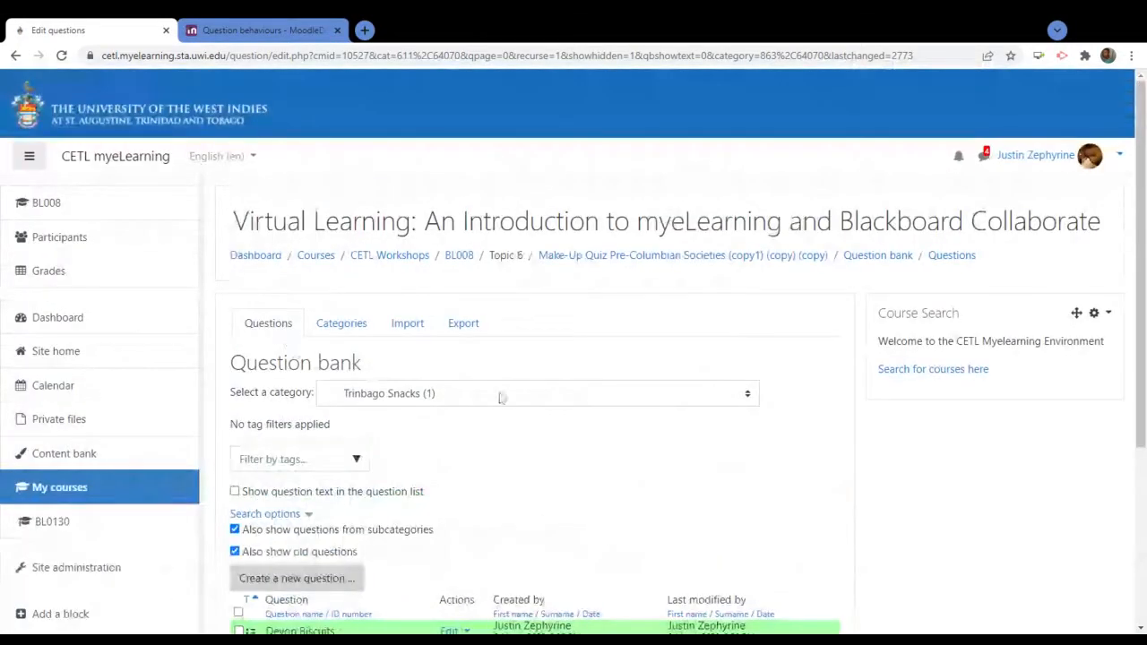
pyautogui.click(501, 397)
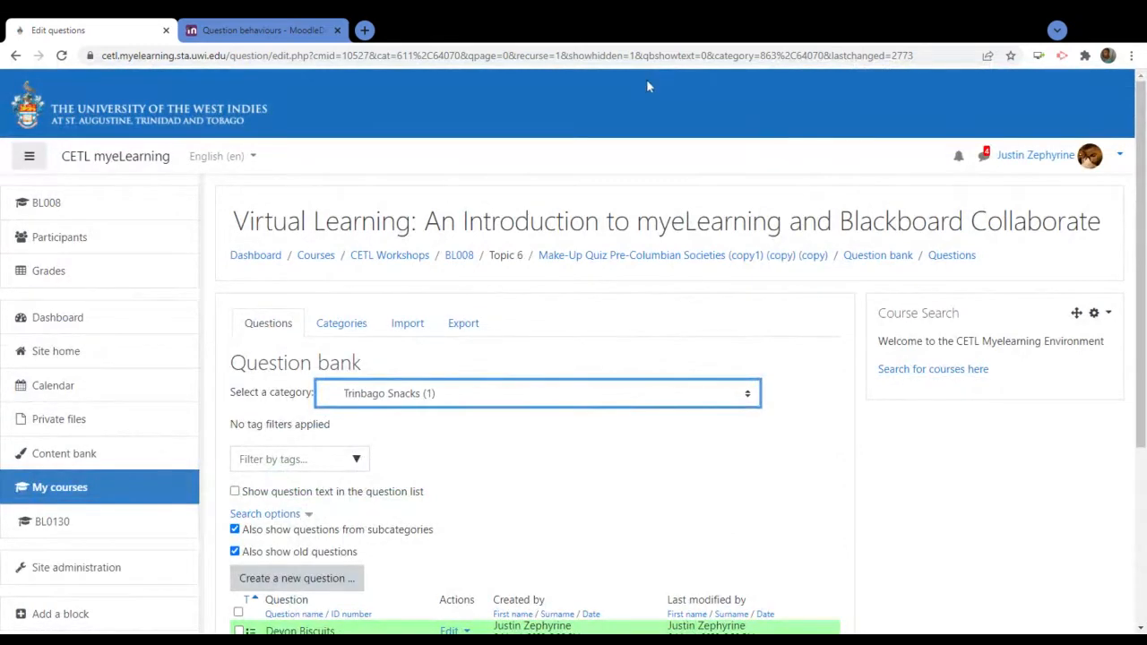
pyautogui.click(802, 499)
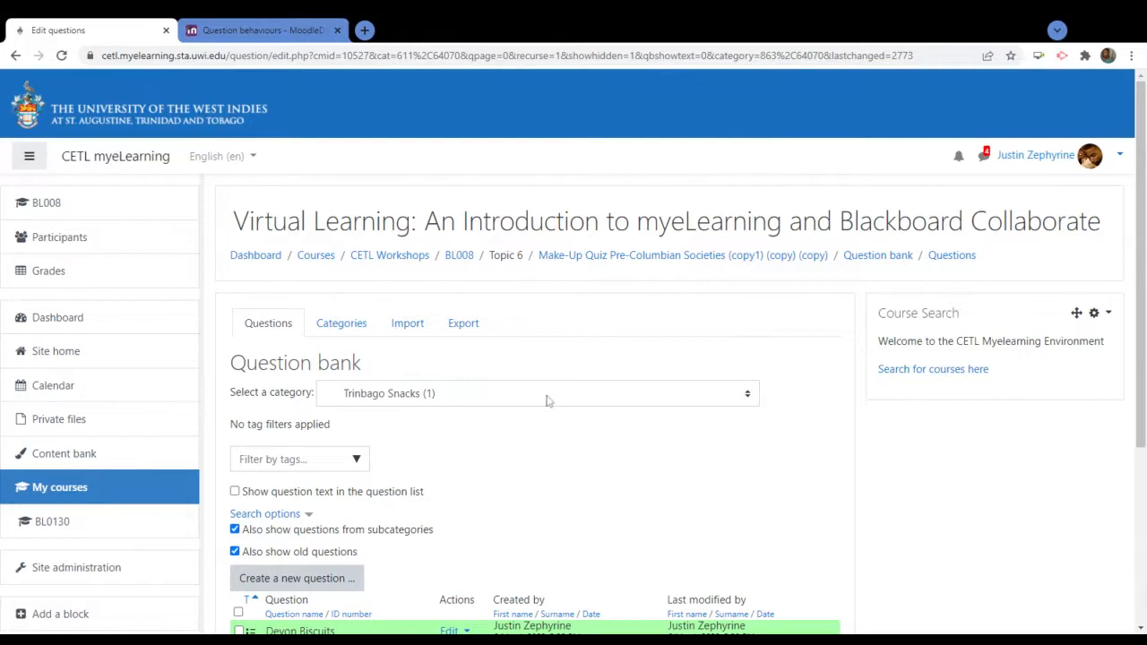
pyautogui.click(756, 399)
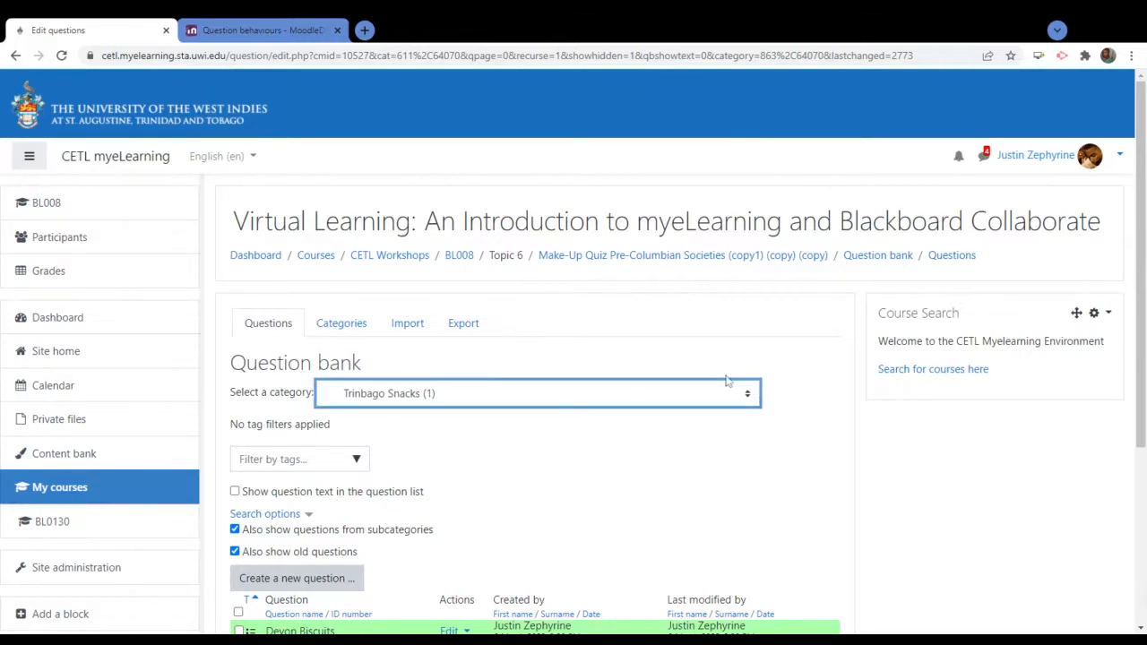
pyautogui.press('Up')
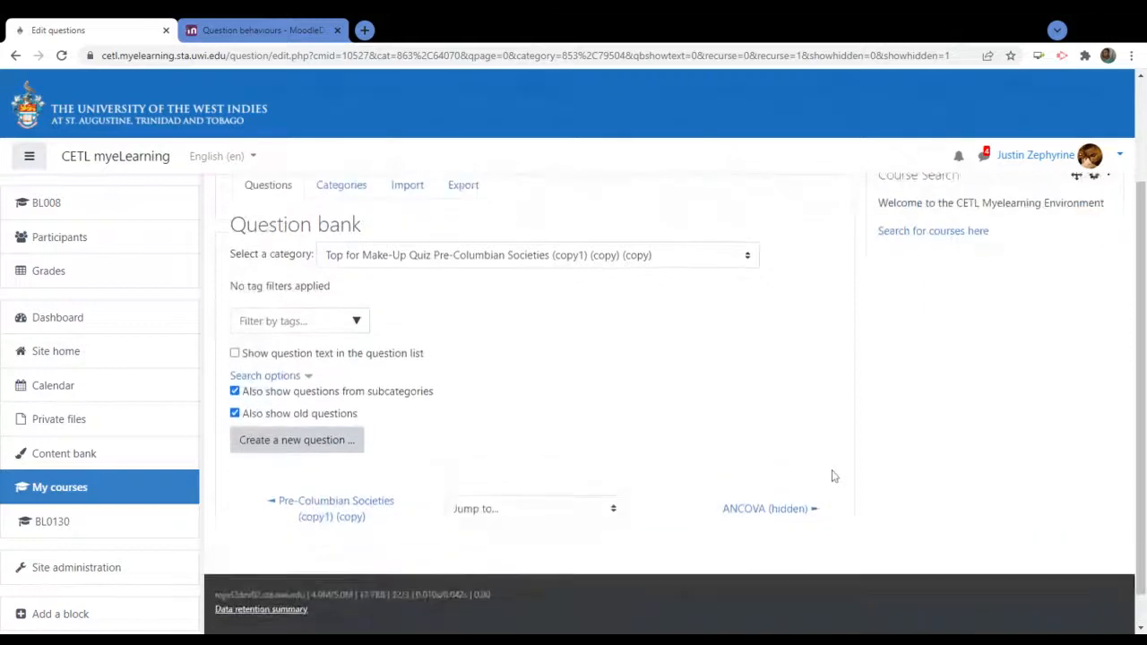
# Show the 'Default for BL008 (16)' category and scroll through its question list
pyautogui.click(753, 396)
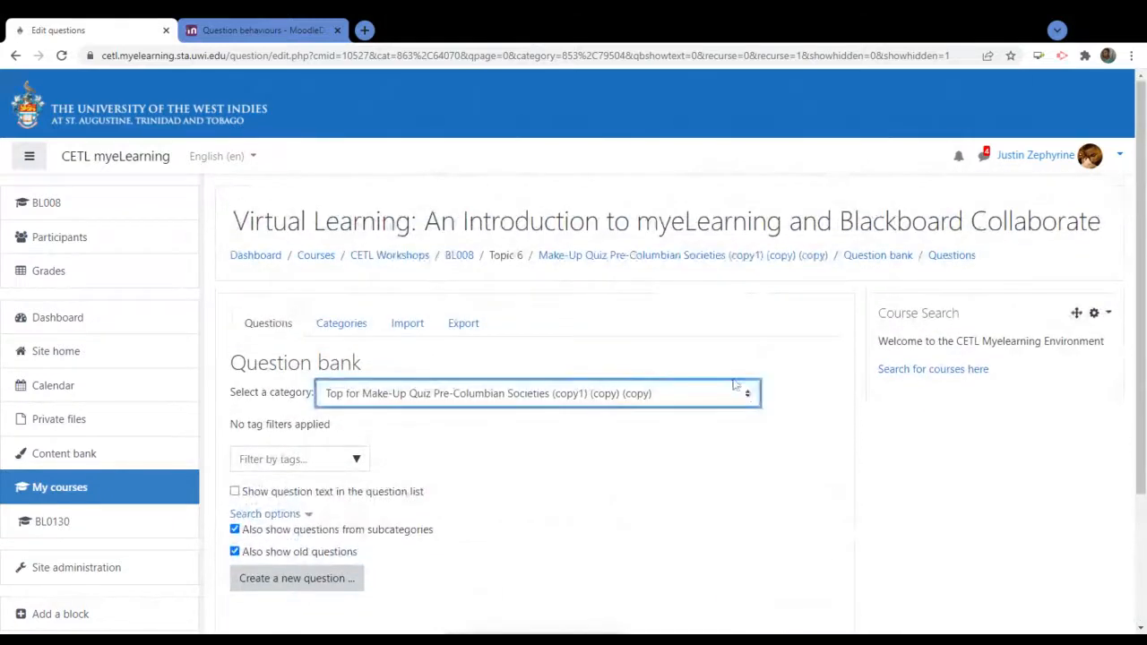
pyautogui.click(481, 169)
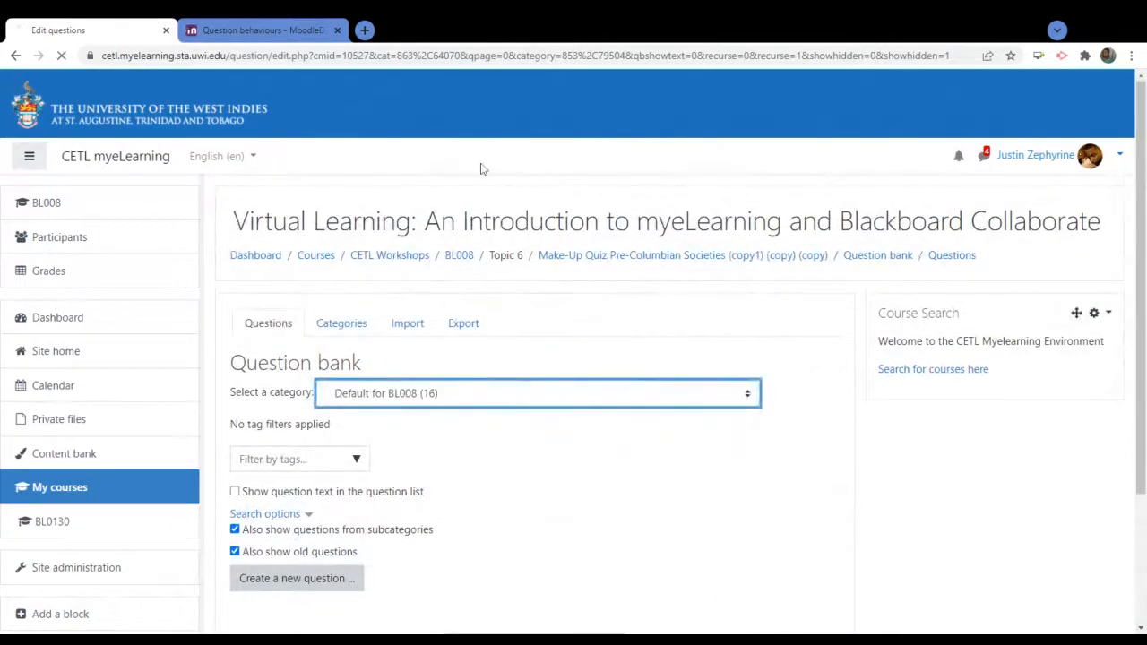
pyautogui.scroll(-5, 853, 469)
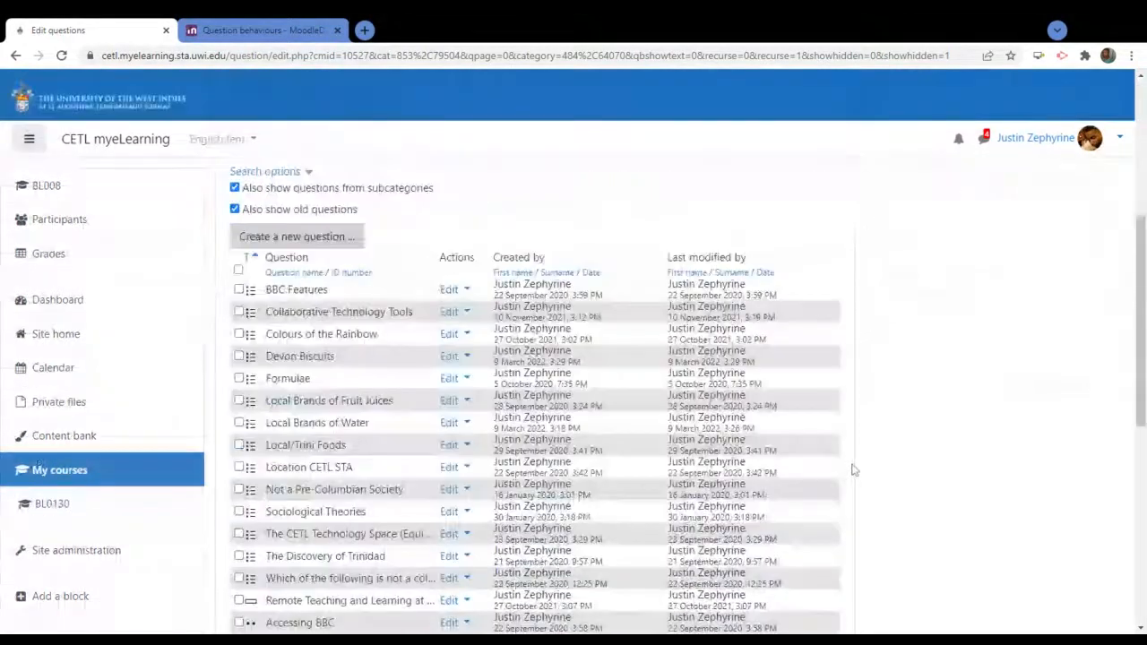
pyautogui.scroll(-1, 853, 469)
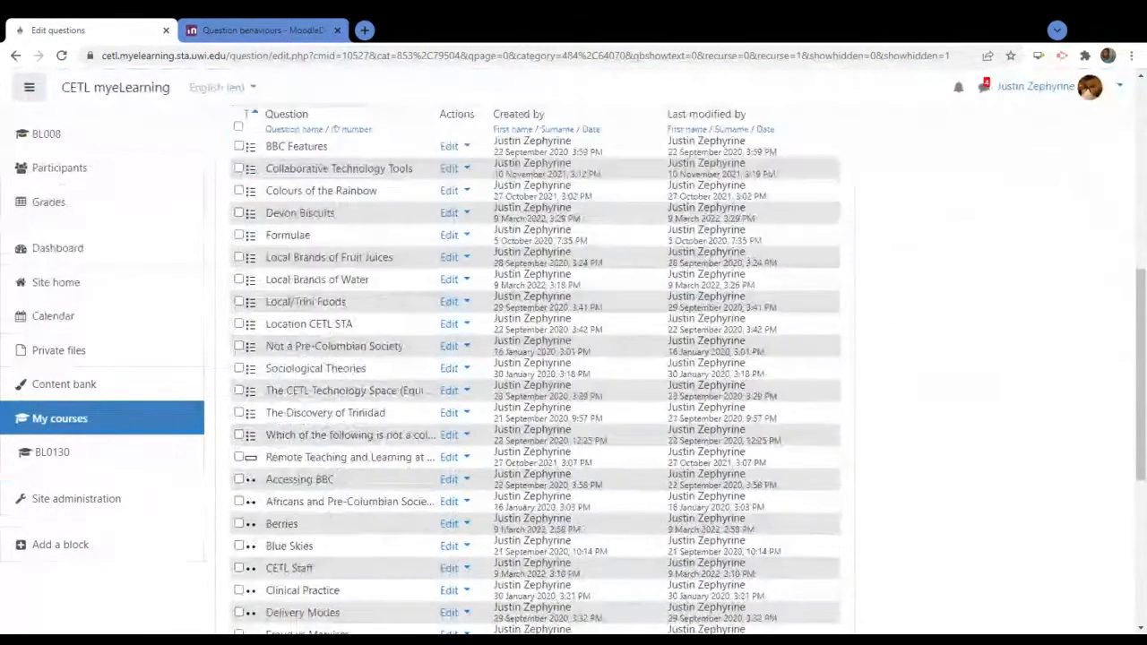
pyautogui.scroll(-5, 289, 287)
pyautogui.scroll(5, 289, 291)
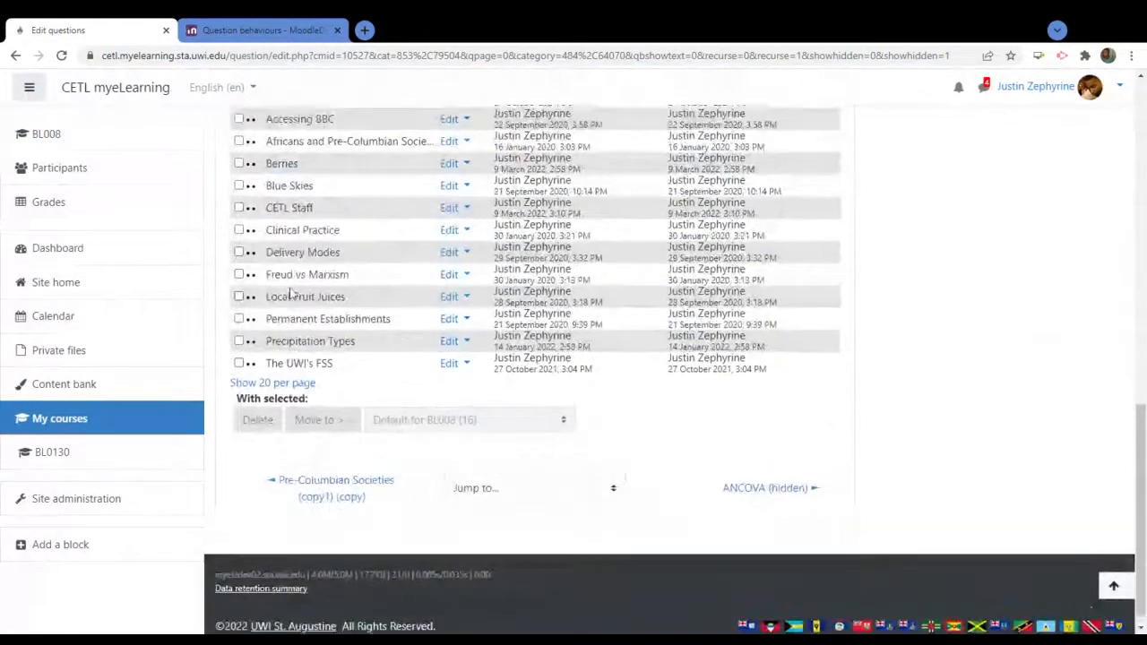
pyautogui.scroll(-2, 289, 291)
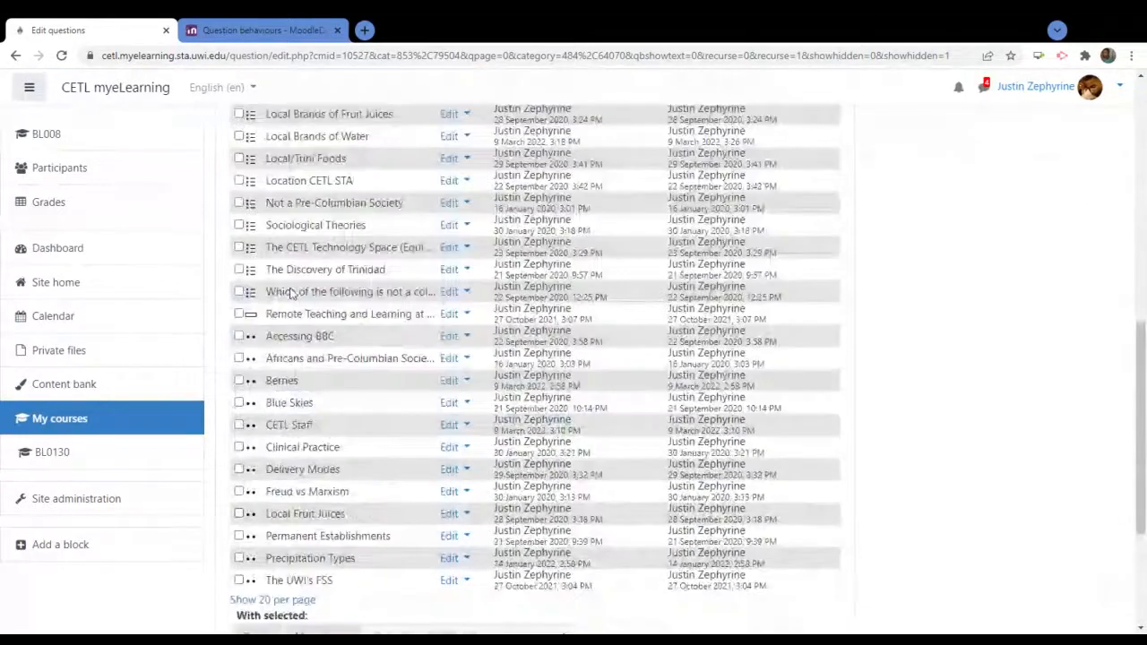
pyautogui.scroll(-3, 290, 291)
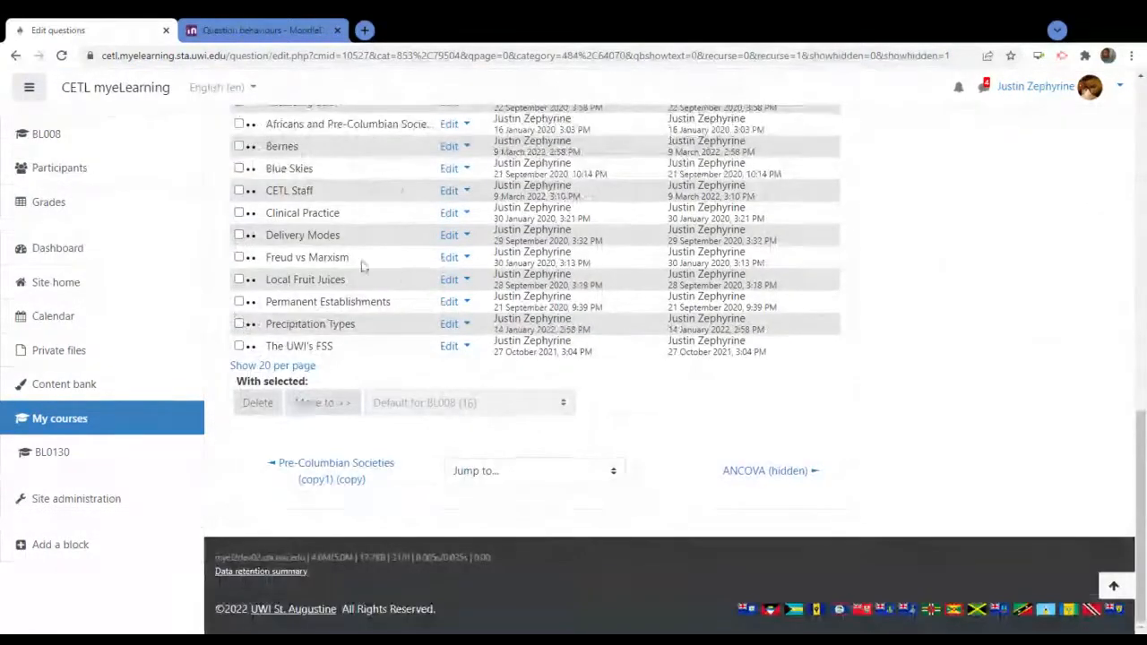
pyautogui.scroll(4, 361, 264)
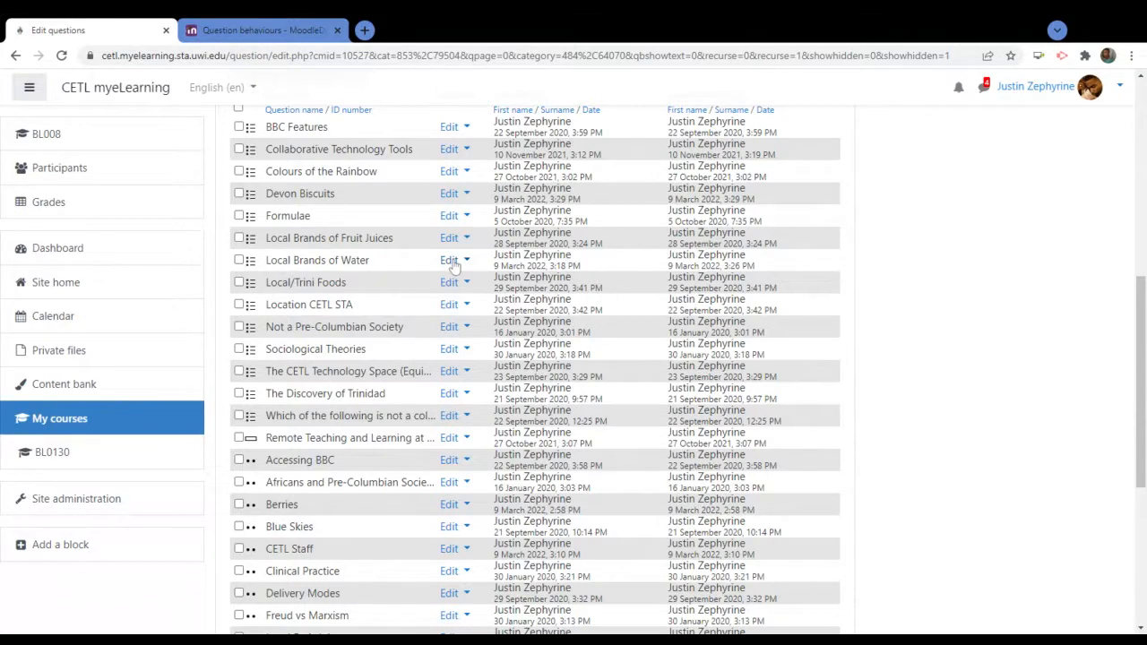
# Tick the Local Brands of Water question and check the destination category list
pyautogui.click(239, 260)
pyautogui.scroll(-1, 313, 344)
pyautogui.scroll(-3, 339, 345)
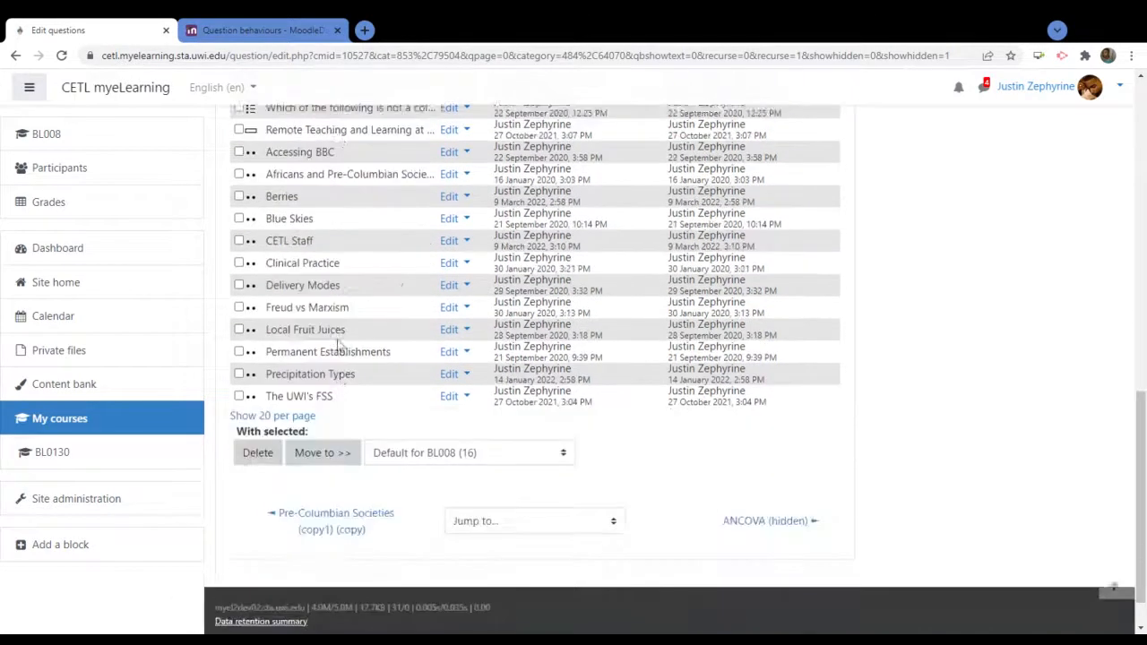
pyautogui.click(511, 405)
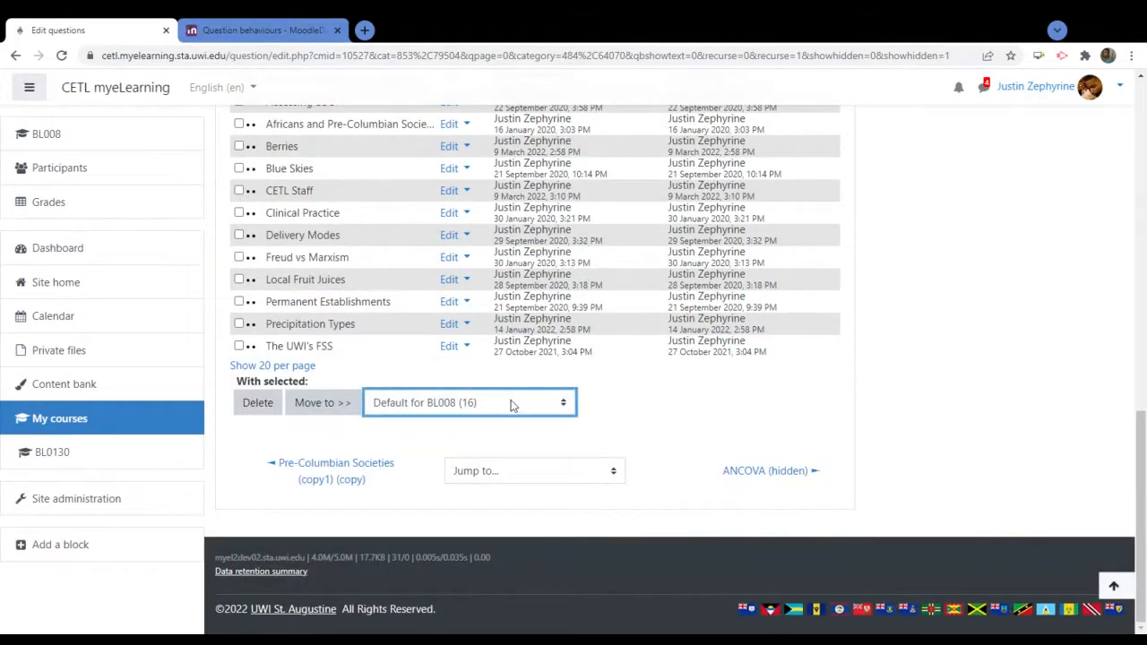
pyautogui.click(883, 437)
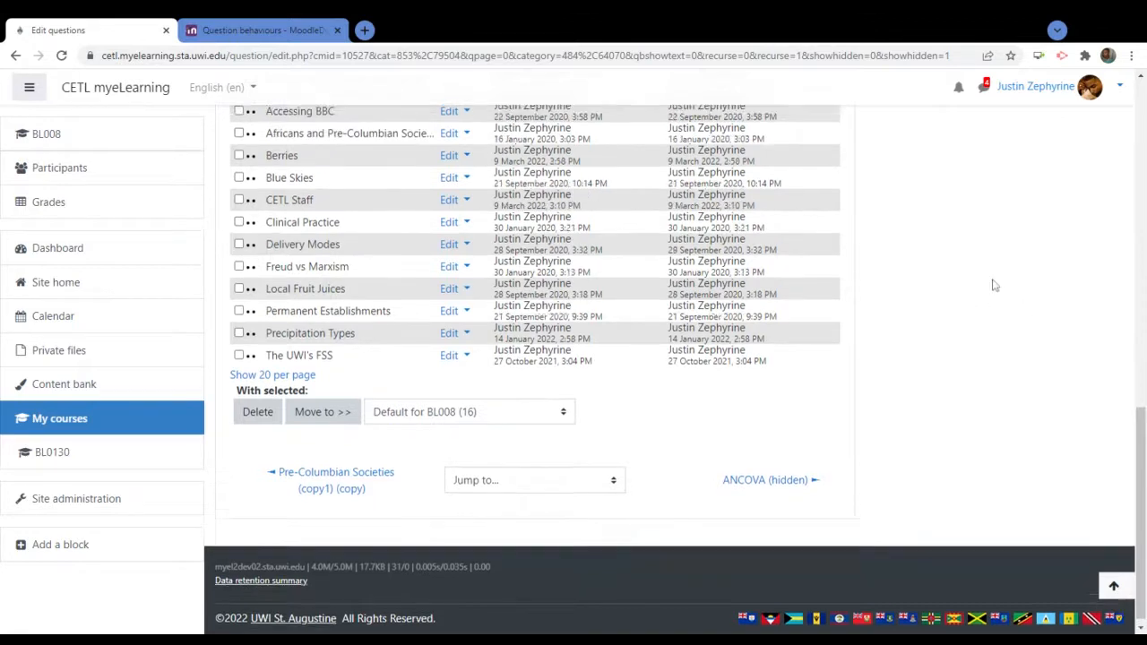
pyautogui.scroll(5, 993, 284)
# Select only the Berries question and move it to 'Fruit Juice Brands (2)'
pyautogui.click(239, 332)
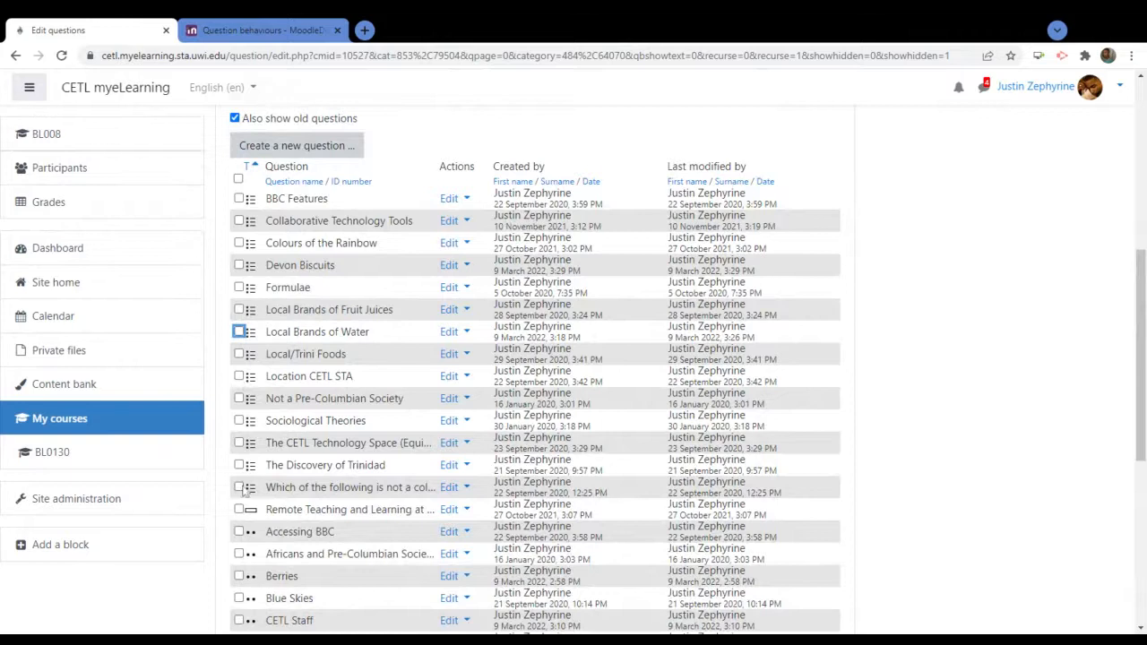
pyautogui.click(239, 576)
pyautogui.scroll(-5, 993, 405)
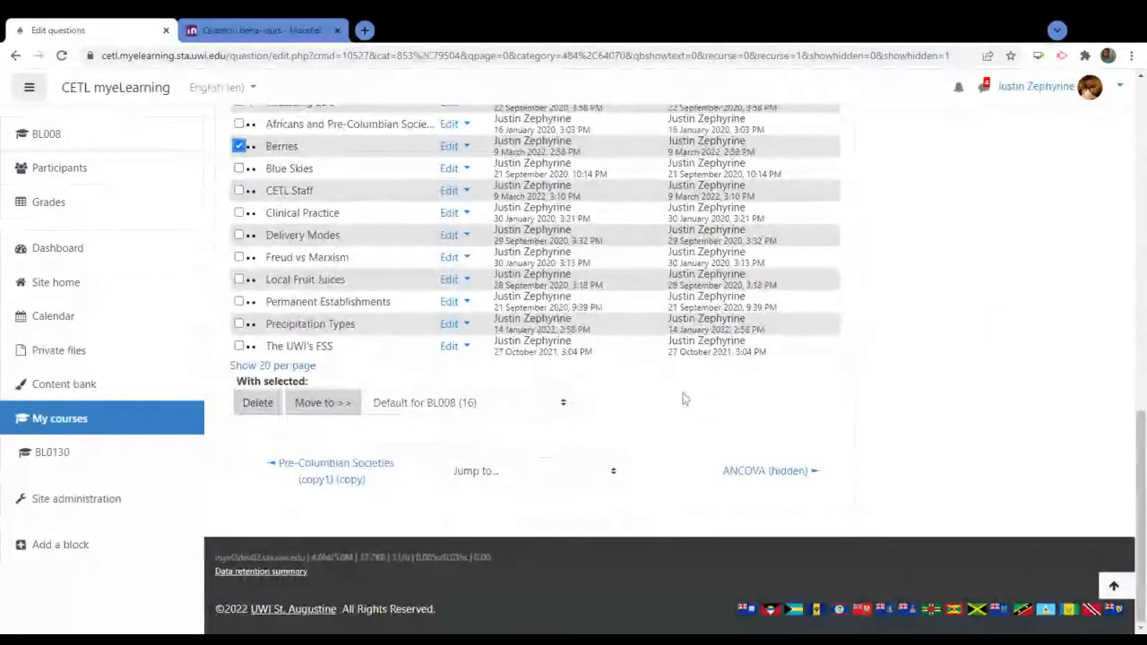
pyautogui.click(240, 146)
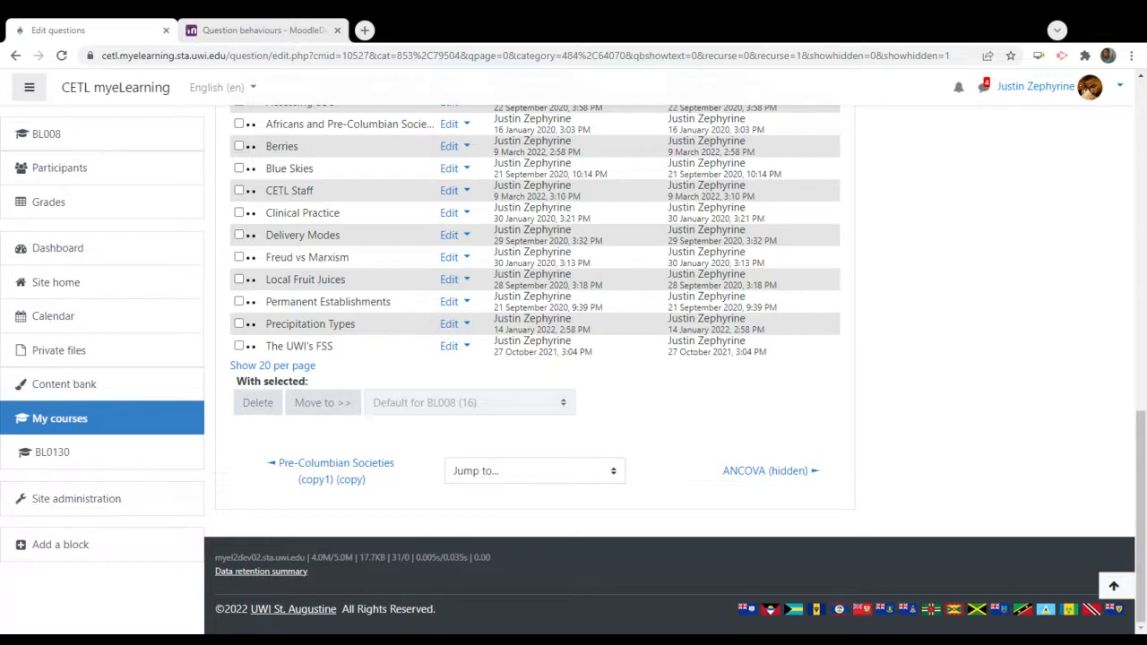
pyautogui.click(239, 146)
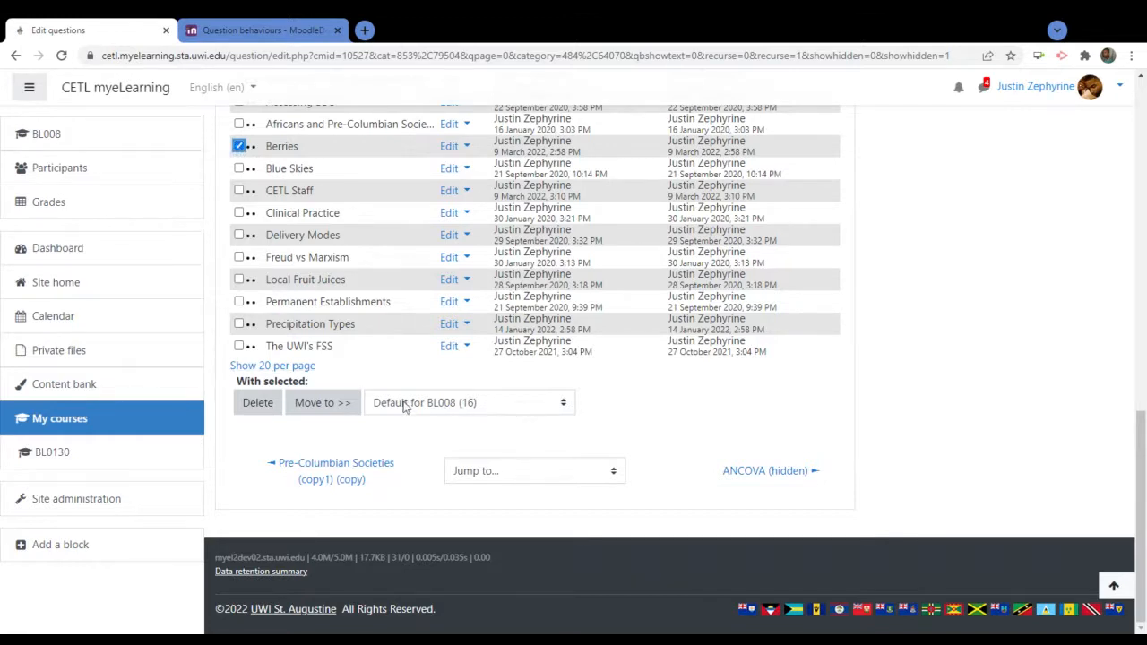
pyautogui.click(560, 403)
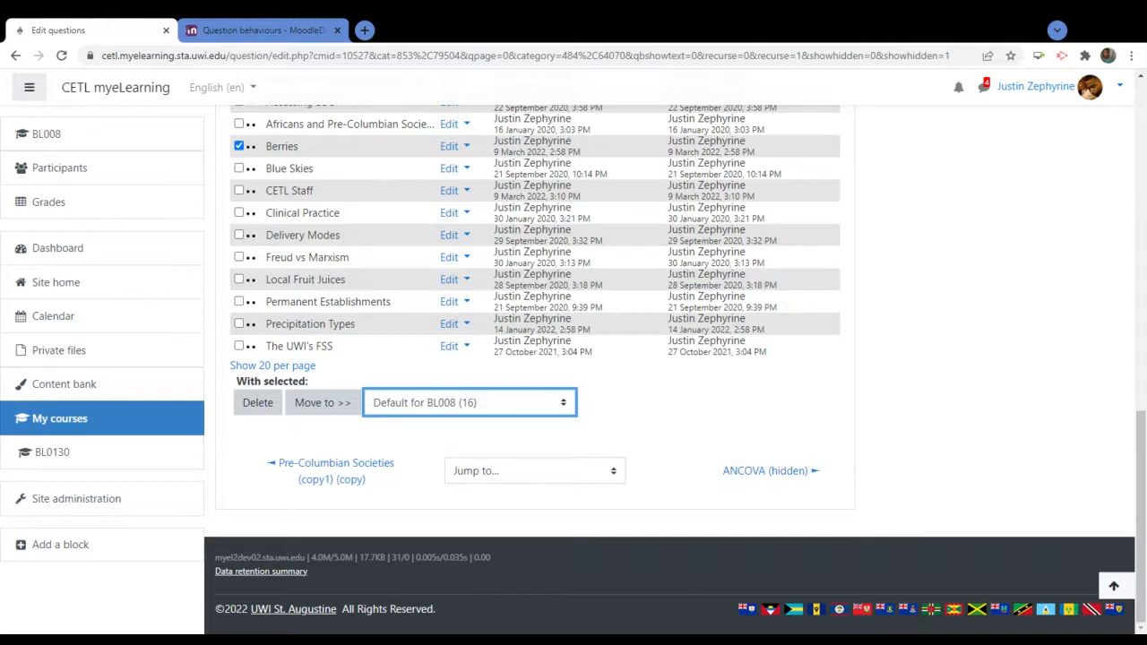
pyautogui.click(376, 507)
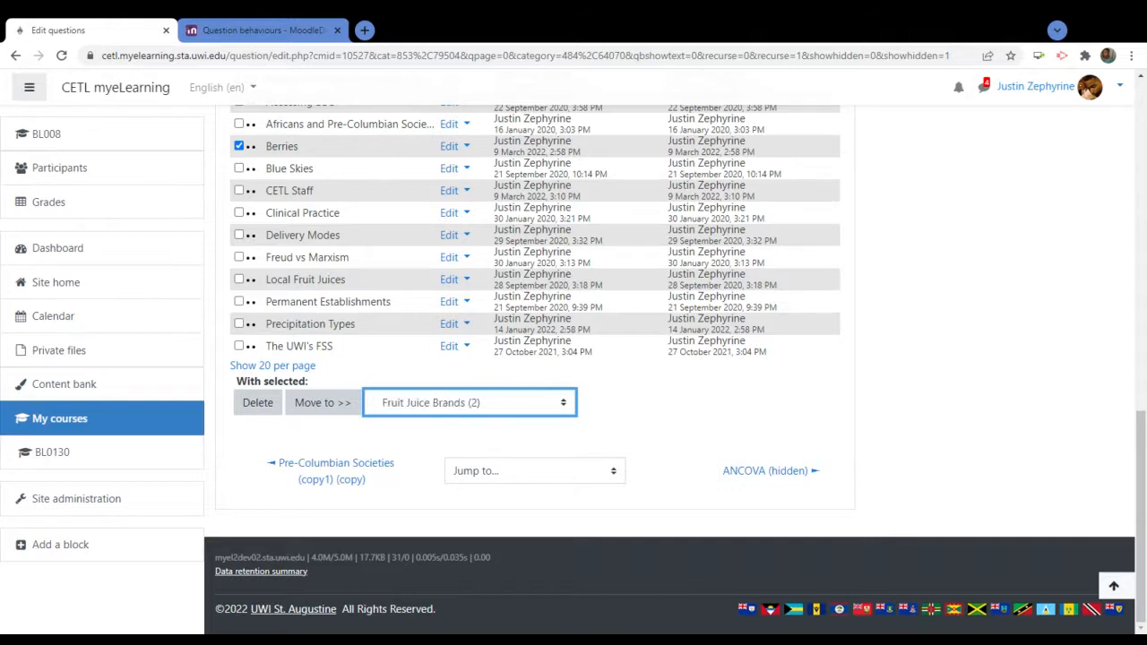
pyautogui.click(321, 403)
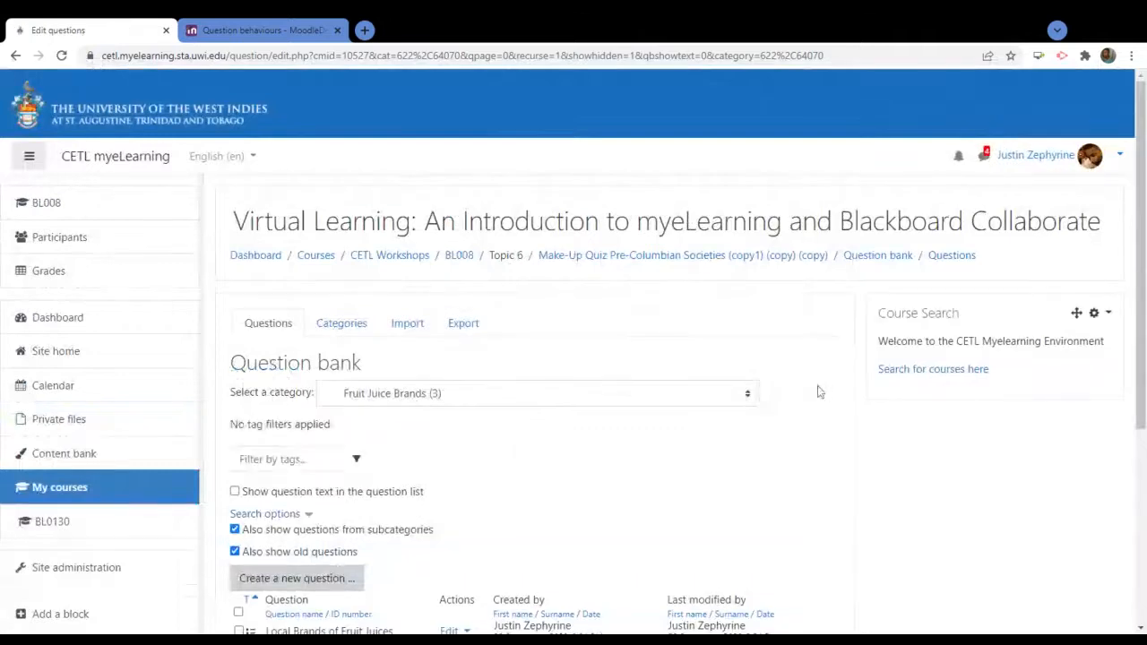
pyautogui.scroll(-4, 765, 425)
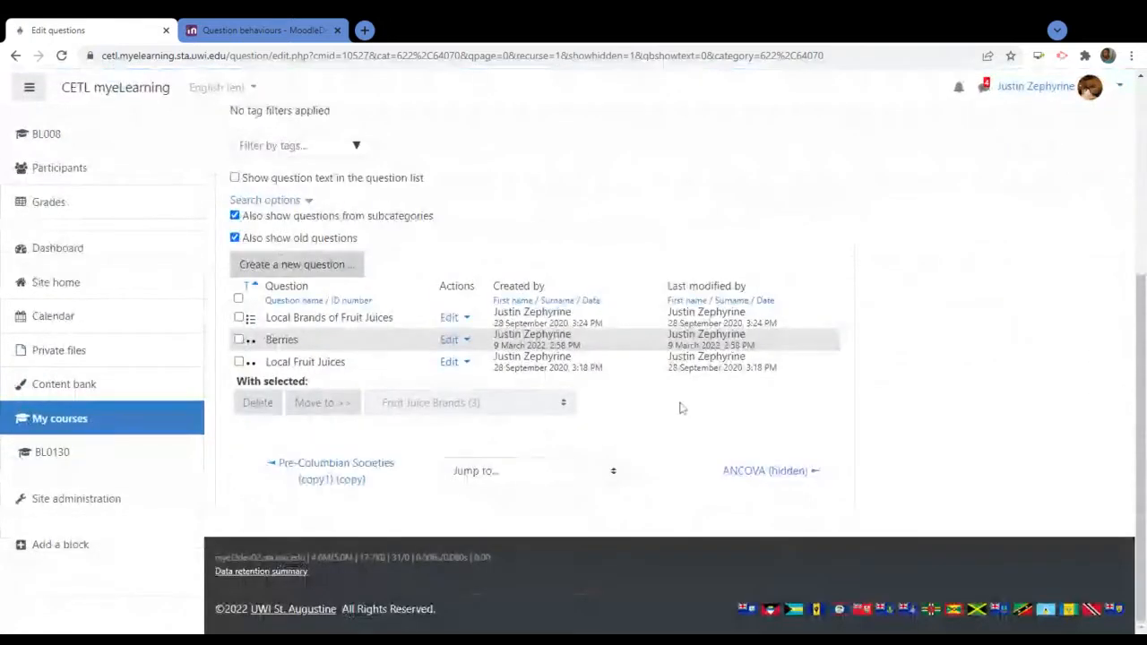
pyautogui.scroll(4, 685, 409)
pyautogui.scroll(-3, 686, 409)
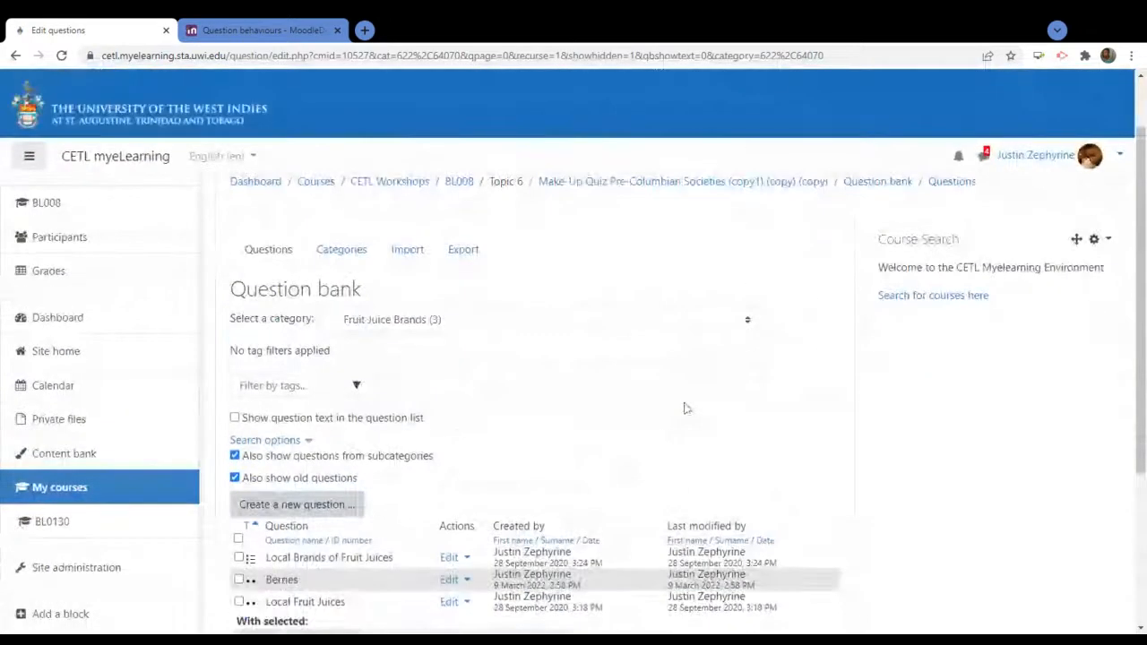
pyautogui.scroll(2, 686, 411)
pyautogui.scroll(2, 686, 411)
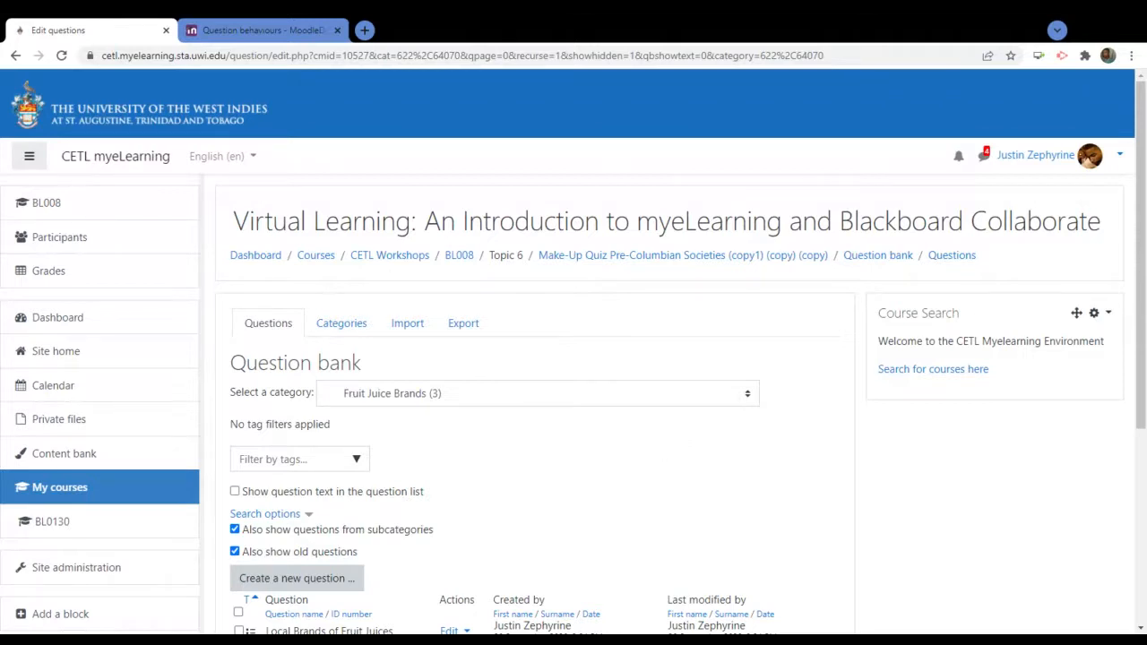
# Open the question bank's Import page and scroll over its import options
pyautogui.click(403, 329)
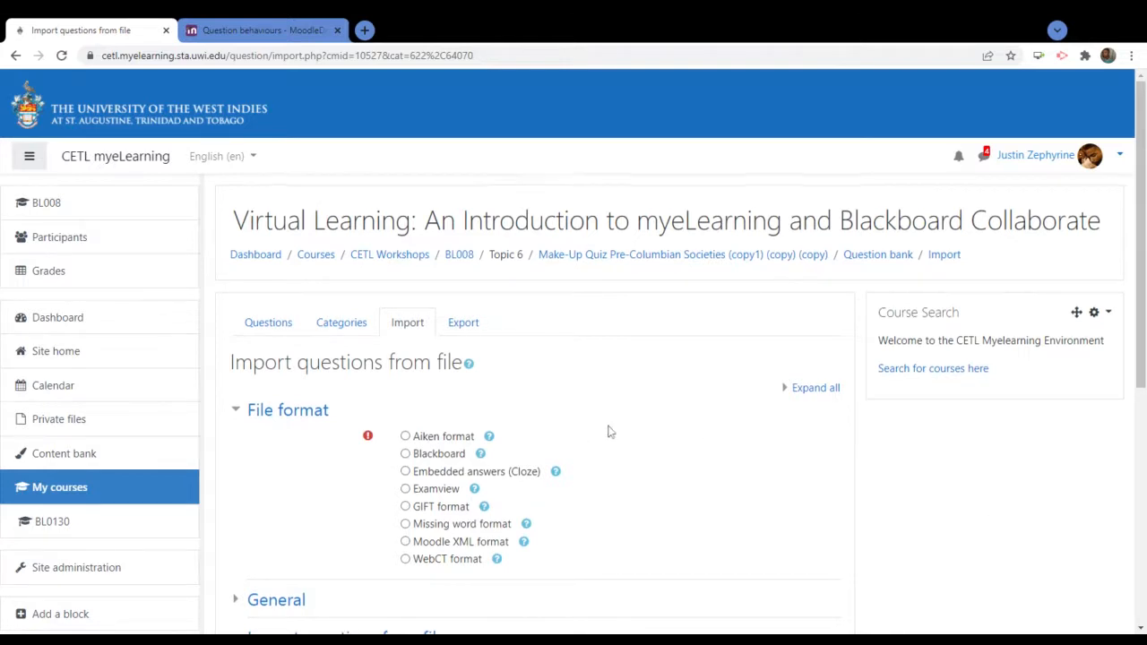
pyautogui.scroll(-3, 608, 432)
pyautogui.scroll(3, 601, 425)
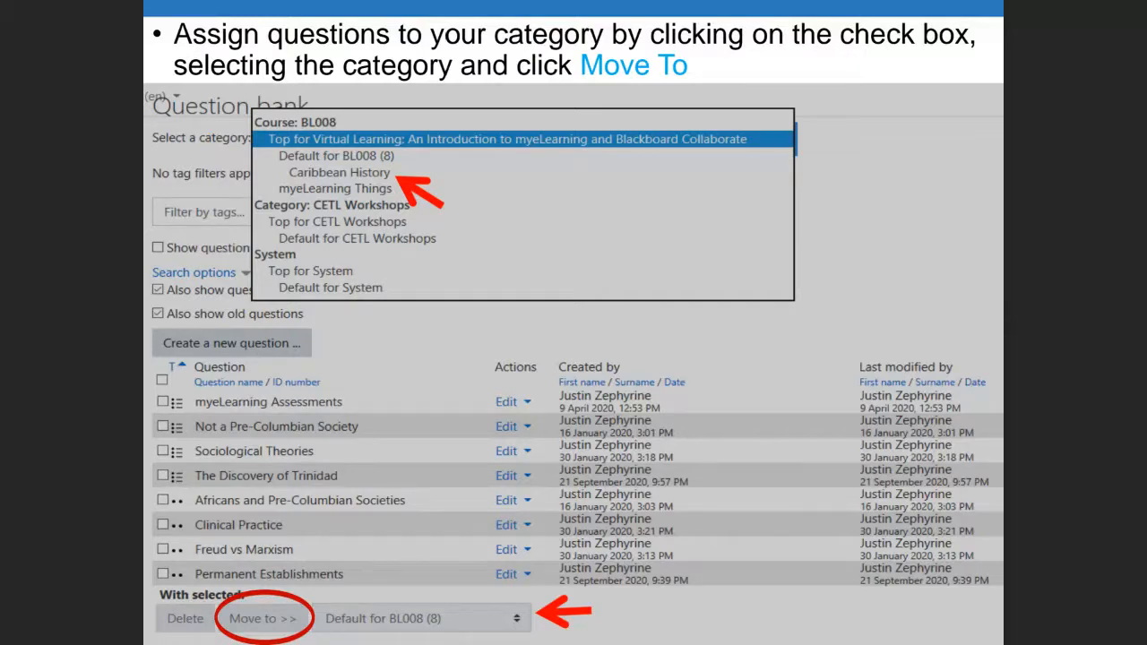
# Advance two slides to the closing 'Questions?' slide
pyautogui.press('Right')
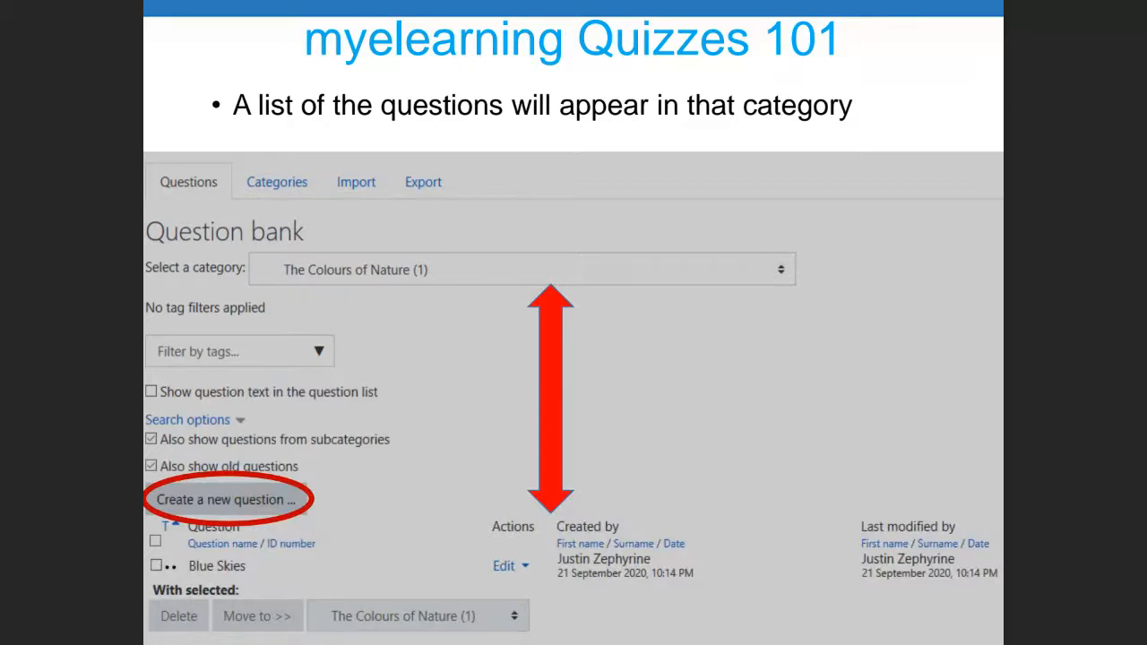
pyautogui.press('Right')
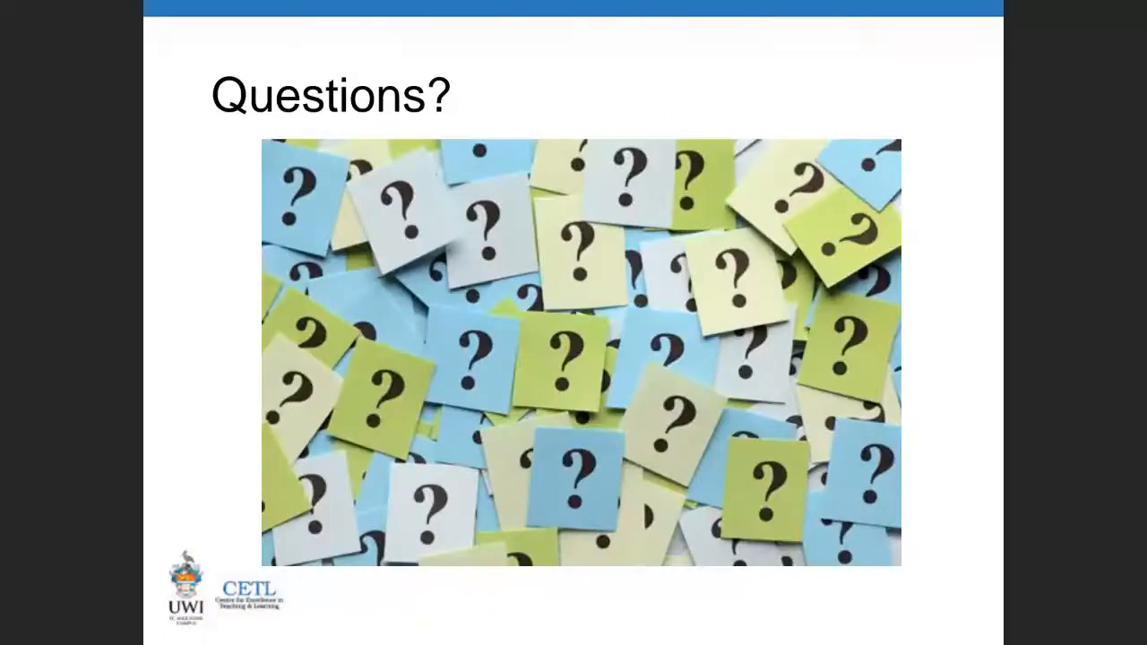
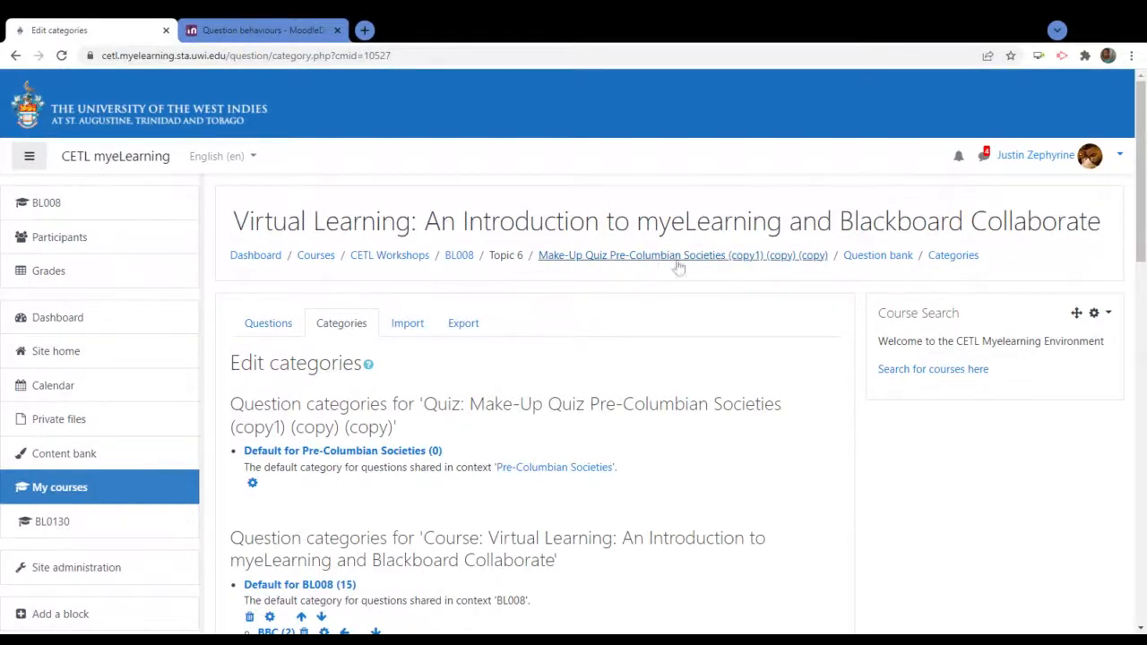
# Go back to the Make-Up Quiz Pre-Columbian Societies quiz and open its Edit quiz page
pyautogui.click(677, 258)
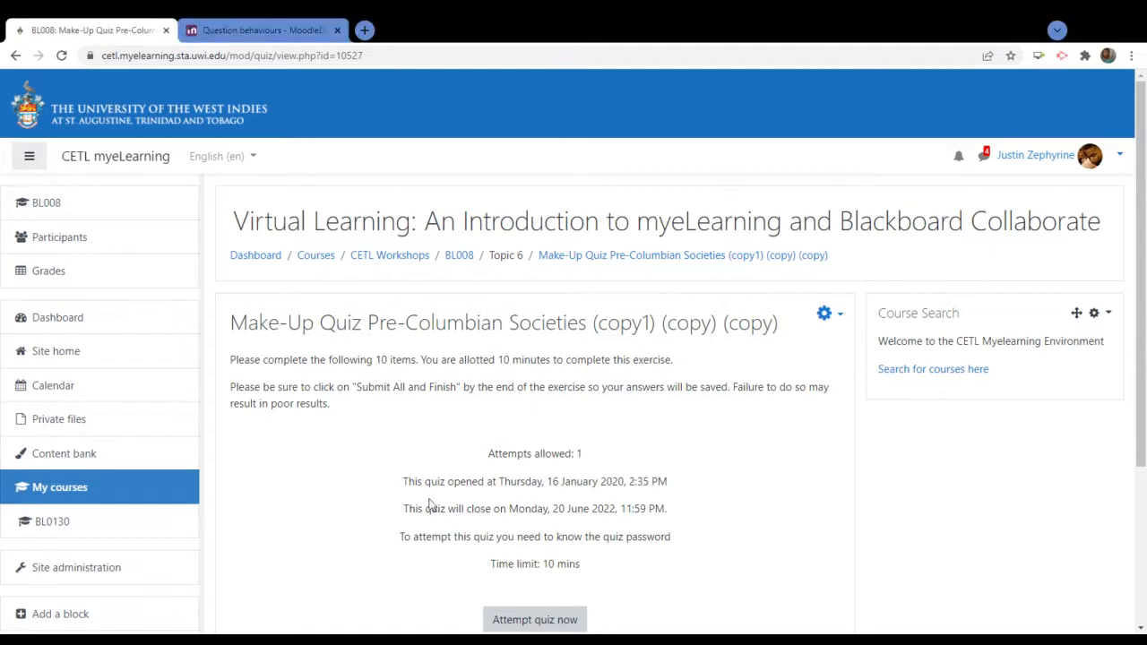
pyautogui.click(829, 320)
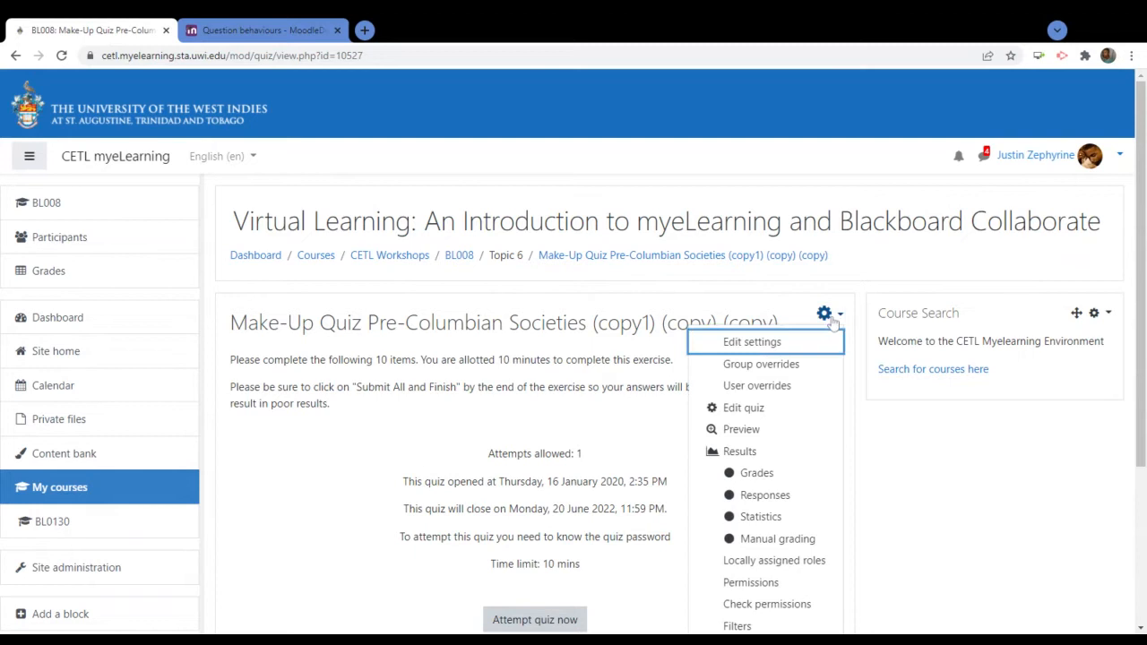
pyautogui.click(744, 408)
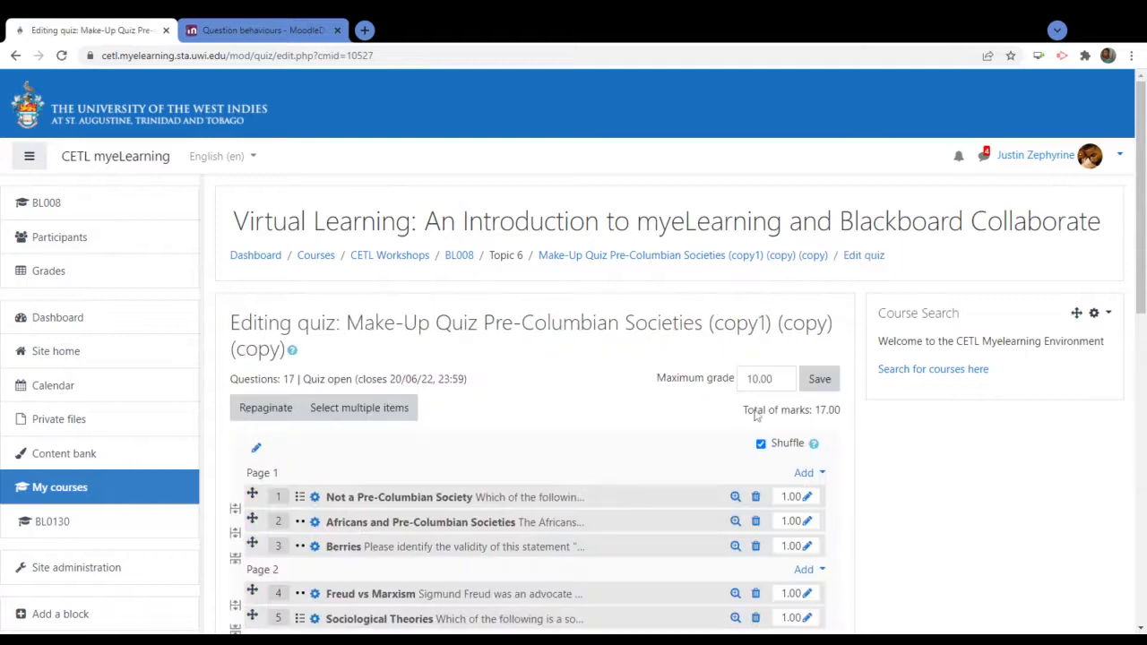
# Open the last Add menu on Page 8, below question 17
pyautogui.scroll(-4, 756, 414)
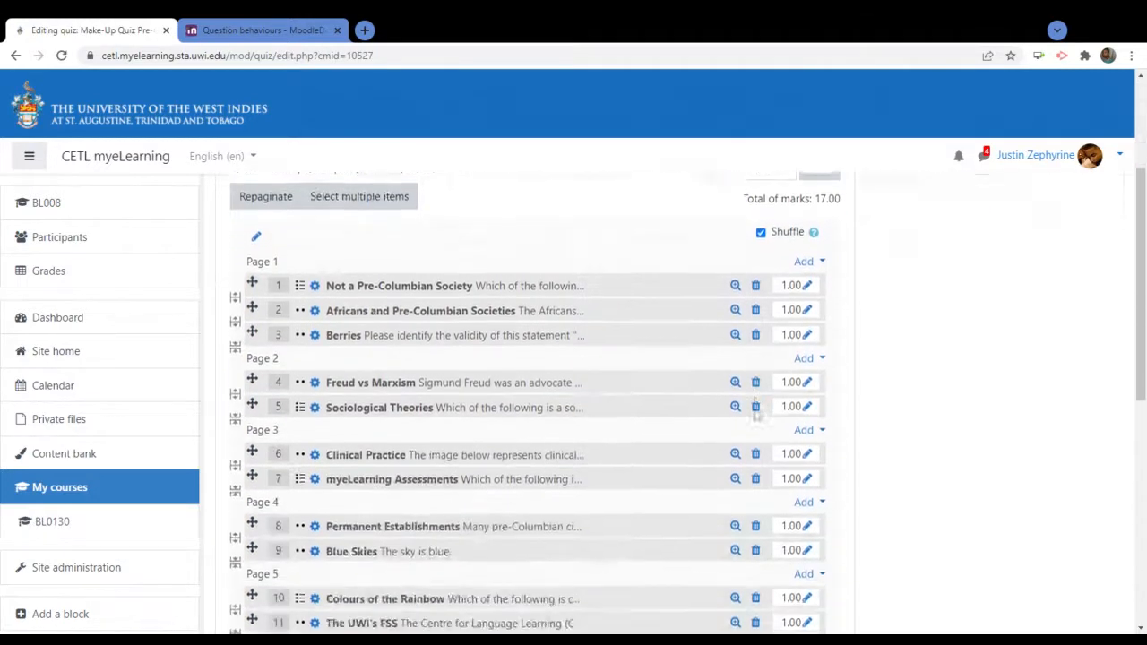
pyautogui.scroll(-5, 756, 414)
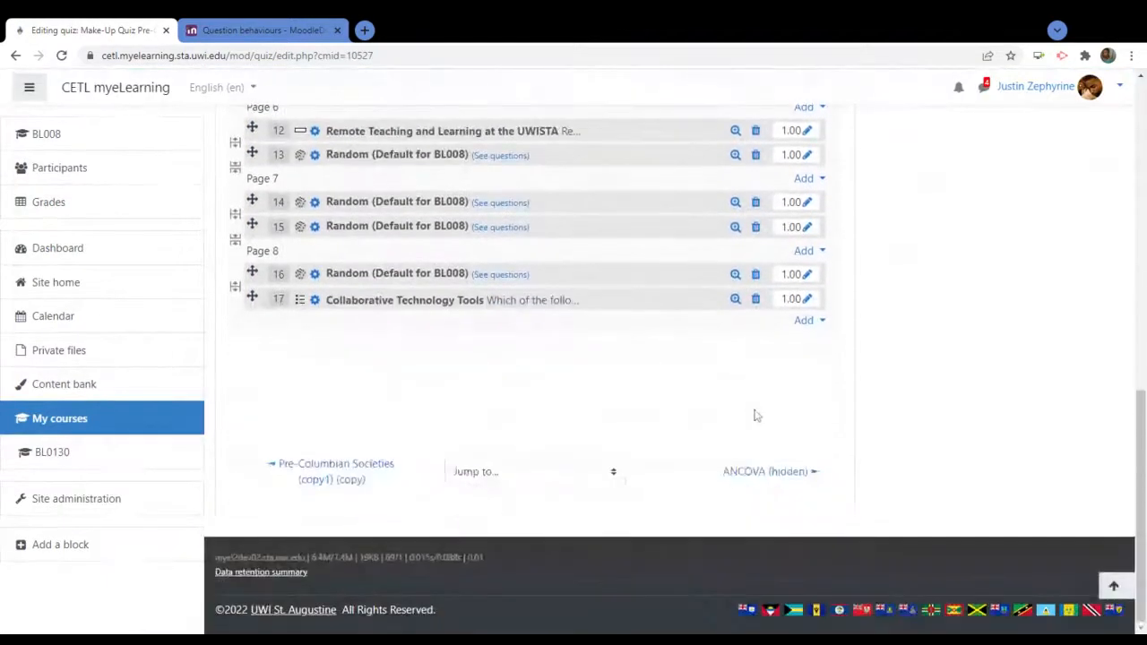
pyautogui.click(803, 323)
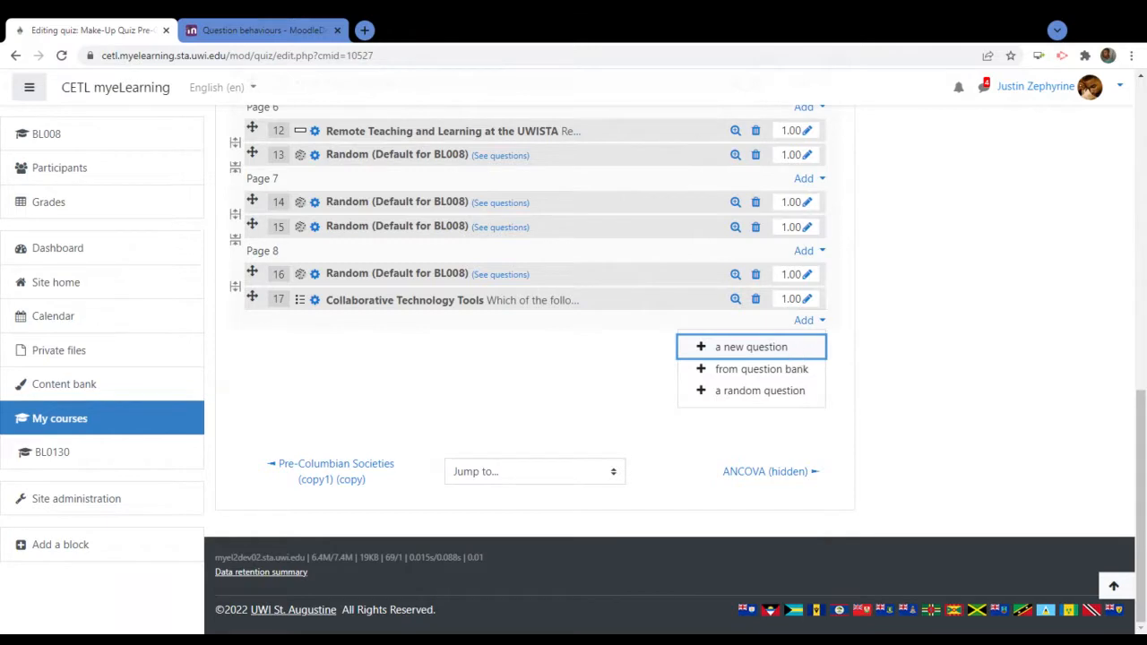
# Choose 'from question bank' and tick Berries, Colours of the Rainbow and Devon Biscuits
pyautogui.click(790, 371)
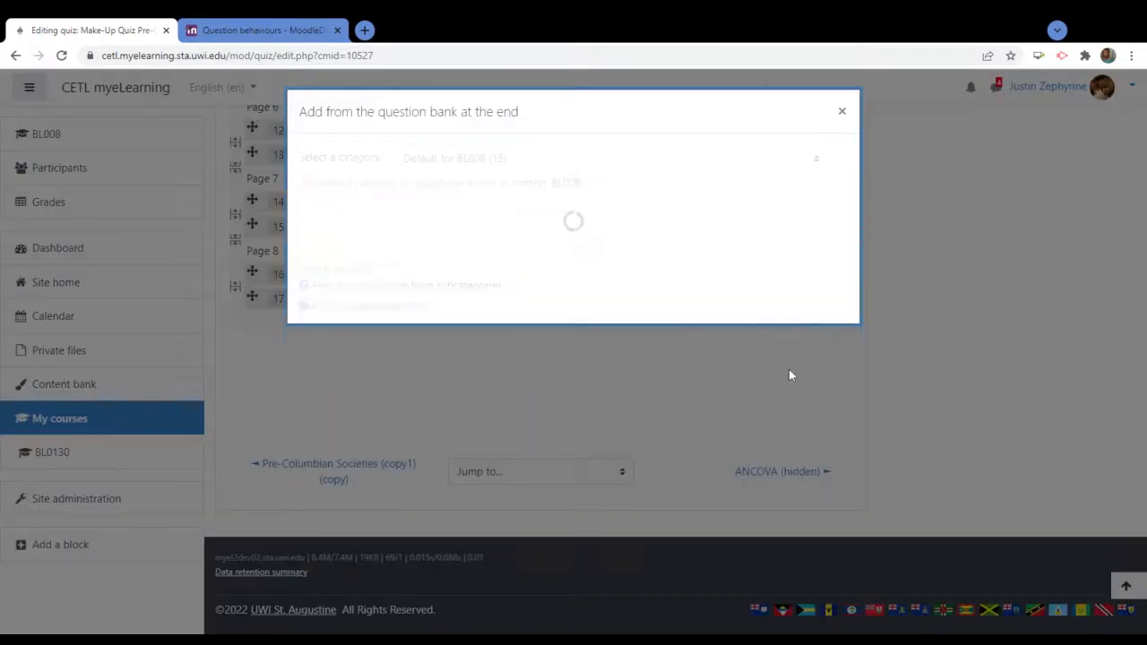
pyautogui.scroll(-4, 771, 298)
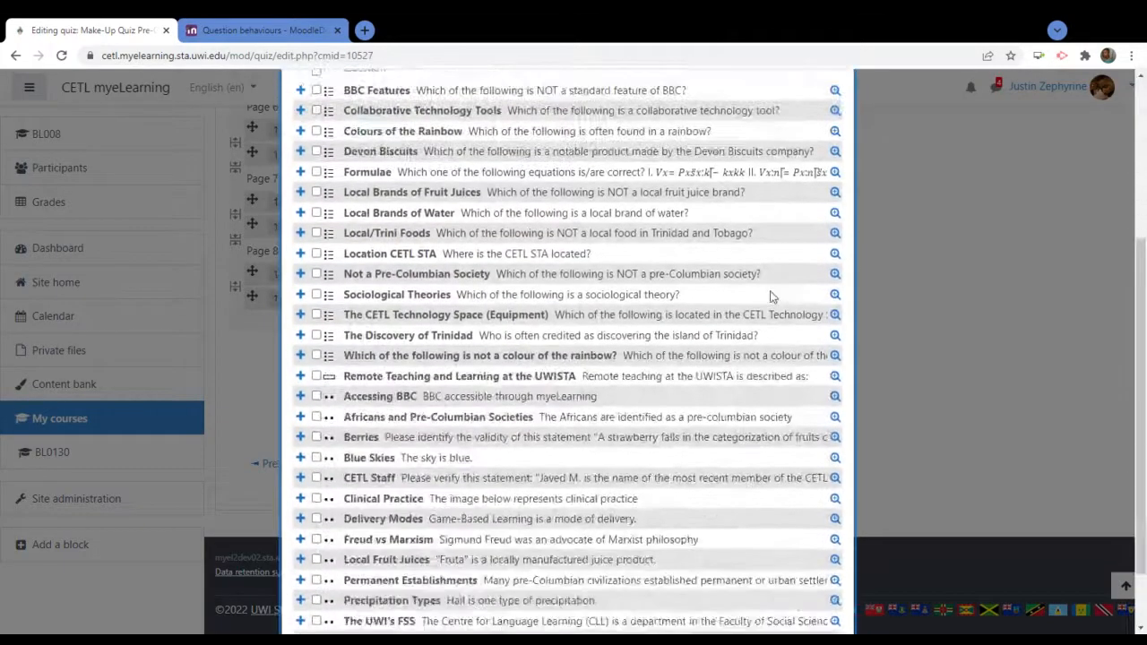
pyautogui.scroll(3, 439, 520)
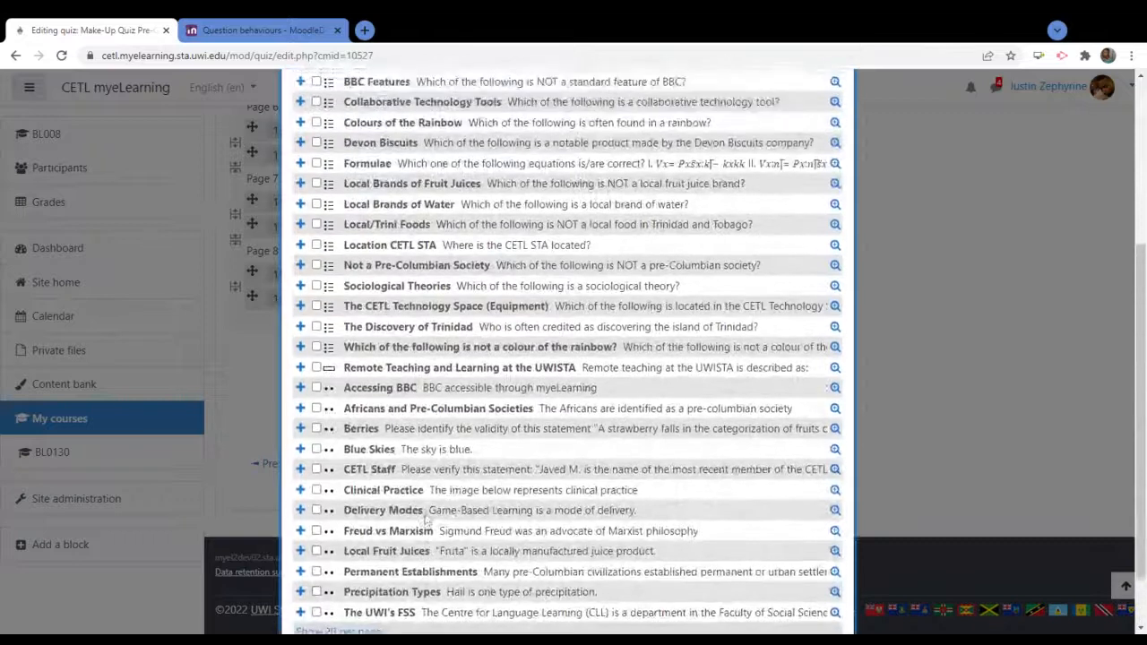
pyautogui.click(315, 500)
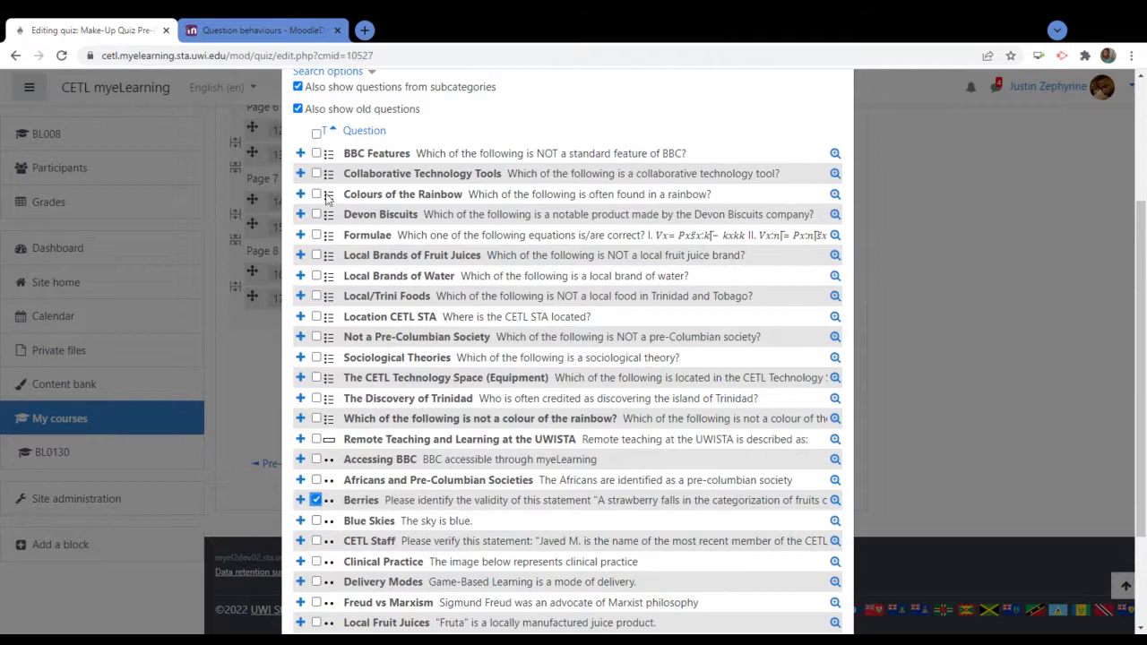
pyautogui.click(315, 193)
pyautogui.click(316, 215)
# Show the question bank list 20 questions per page
pyautogui.scroll(-3, 497, 358)
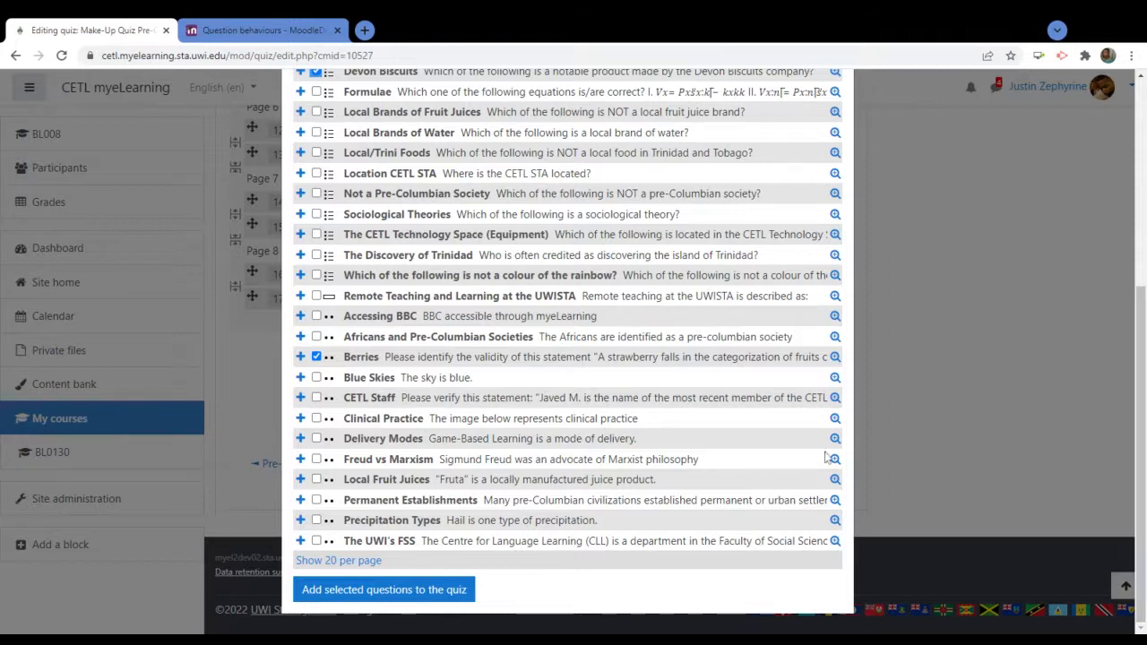
pyautogui.scroll(2, 687, 458)
pyautogui.scroll(2, 687, 459)
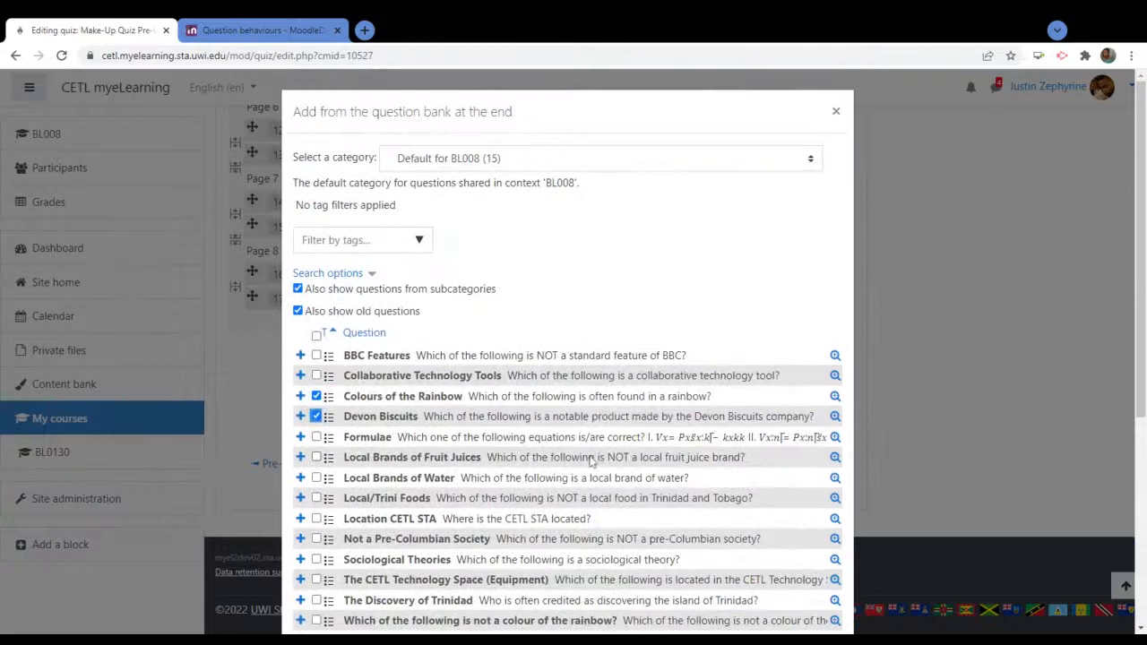
pyautogui.scroll(-5, 593, 463)
pyautogui.scroll(2, 446, 244)
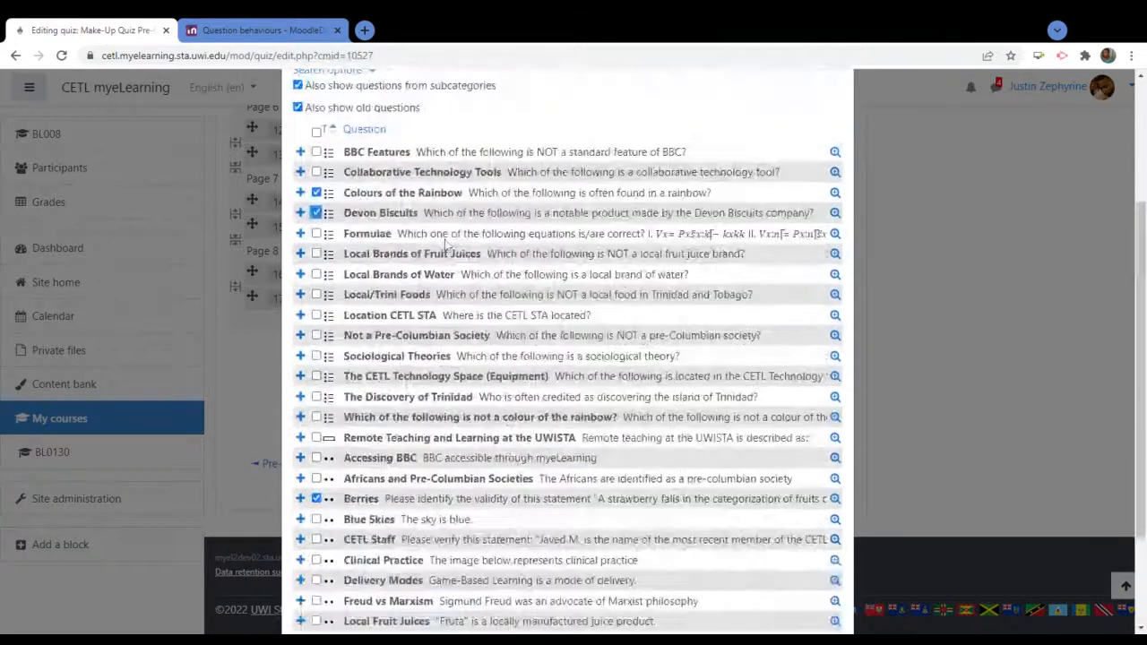
pyautogui.scroll(-2, 446, 244)
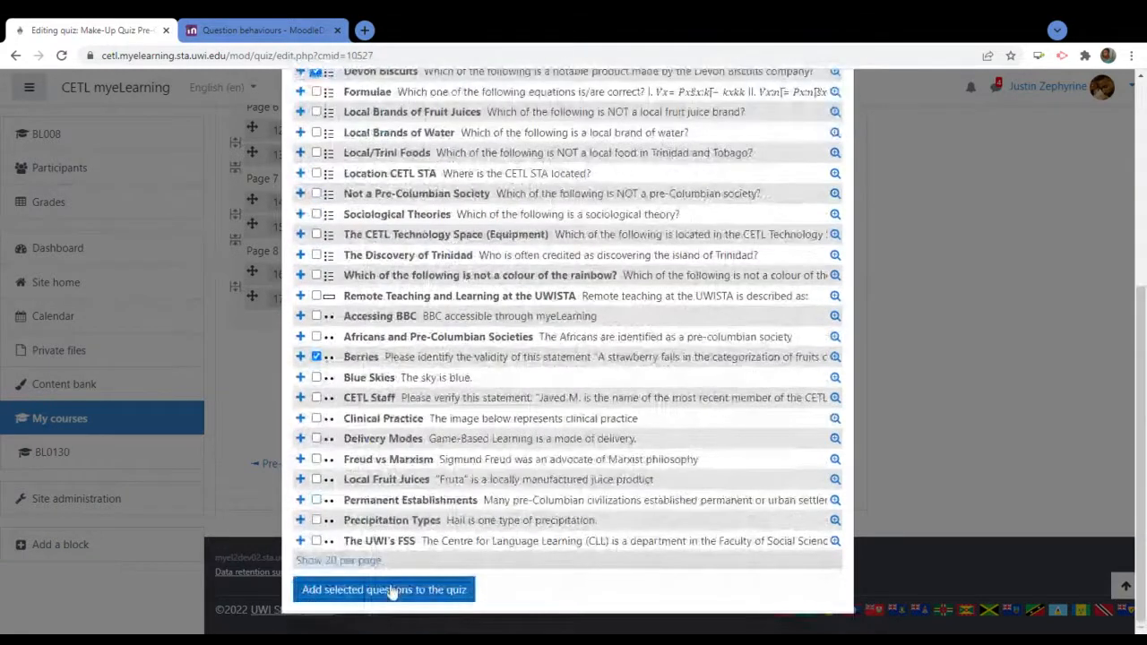
pyautogui.click(367, 560)
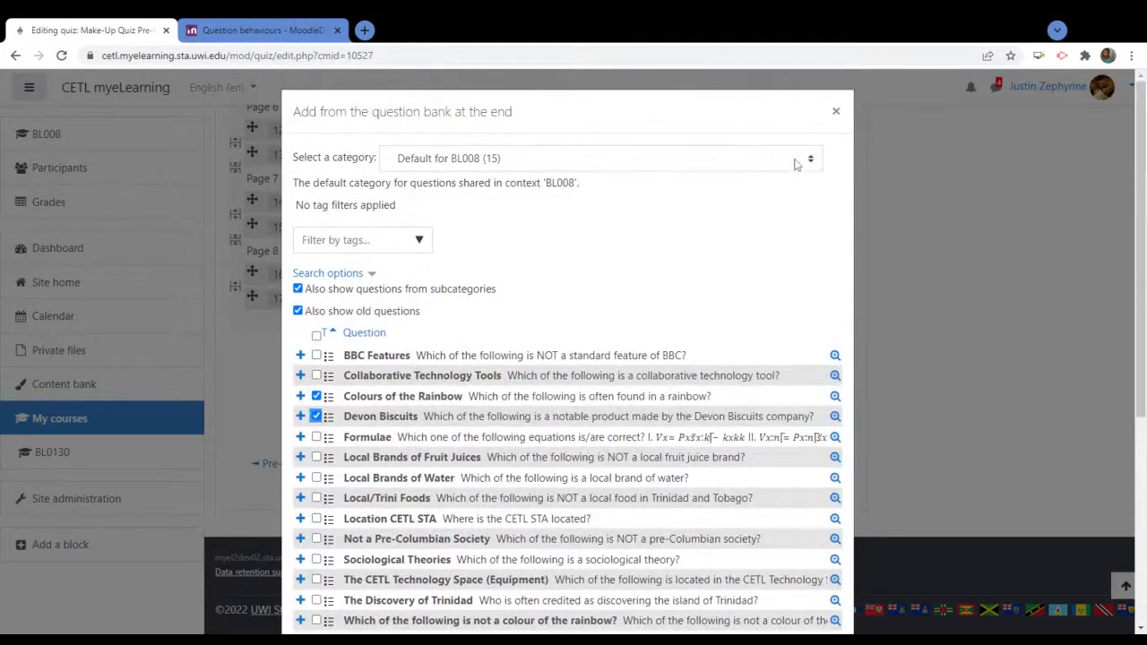
# Switch the picker to the Trinbago Snacks (1) category and tick Devon Biscuits
pyautogui.click(797, 163)
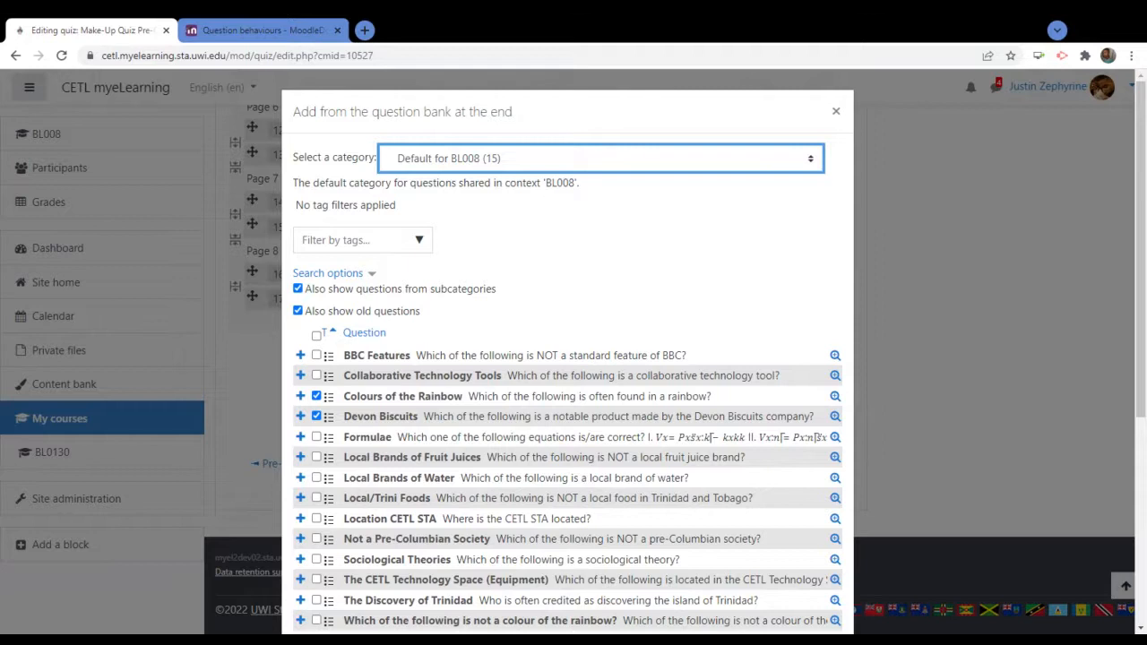
pyautogui.click(458, 159)
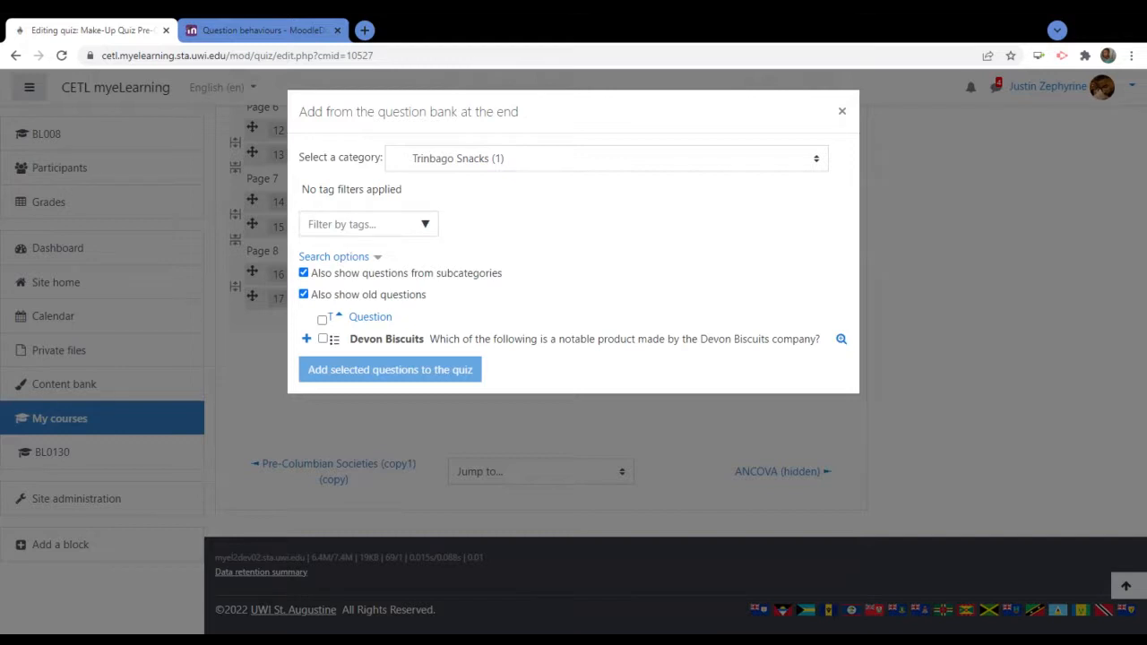
pyautogui.click(323, 340)
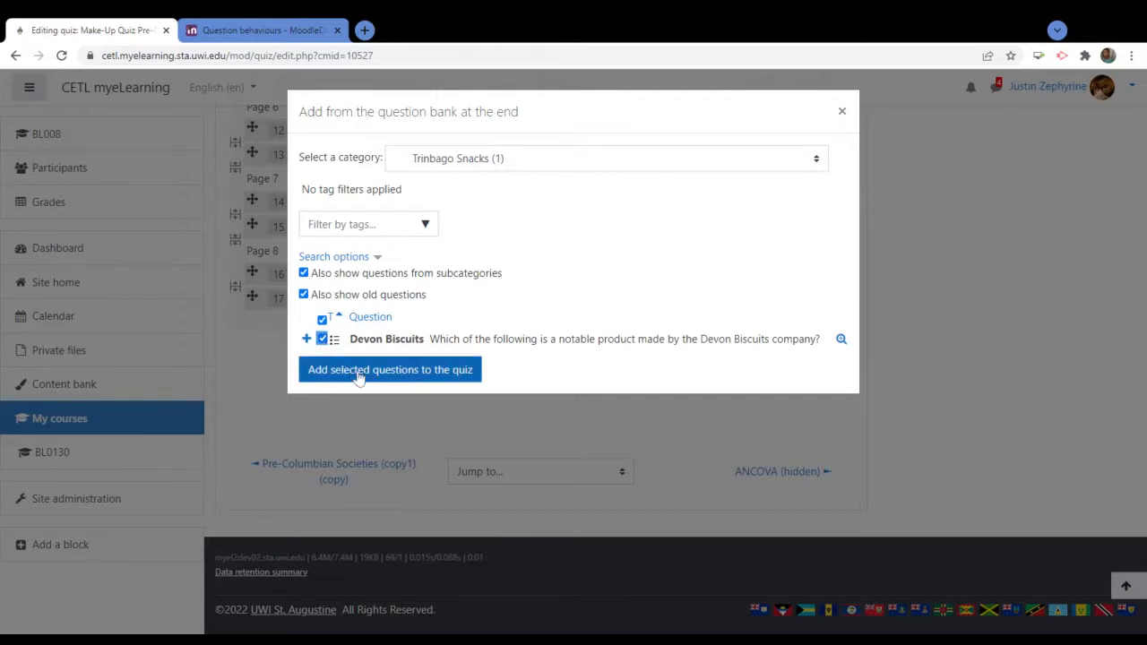
# Add the ticked Devon Biscuits question, making it question 18 on Page 9
pyautogui.click(358, 370)
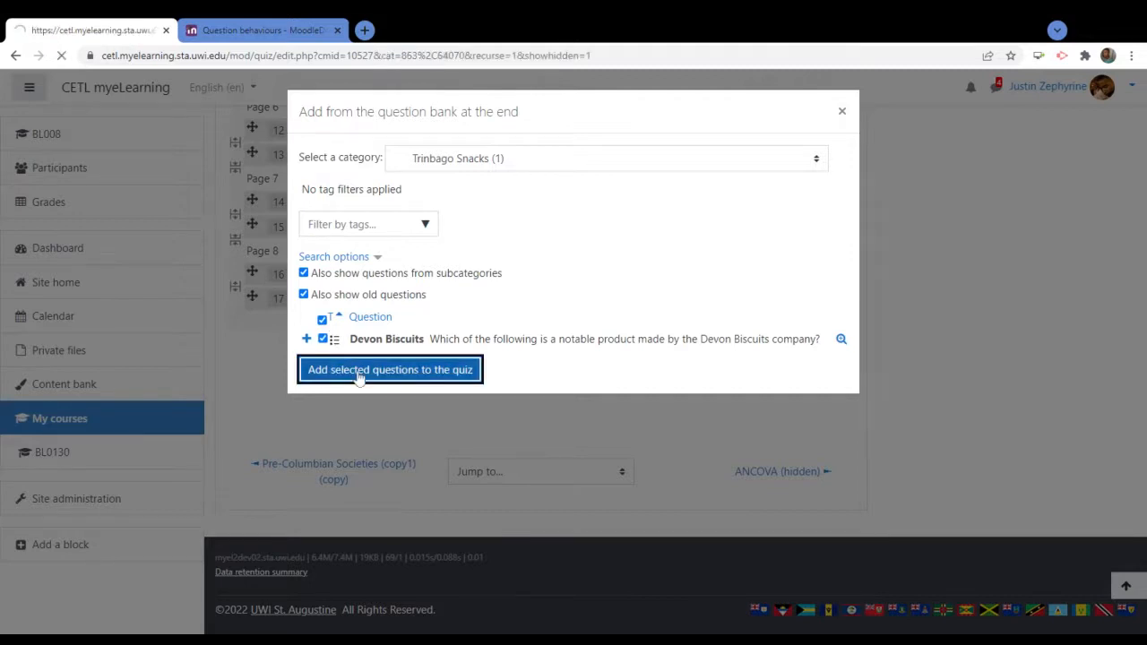
pyautogui.scroll(-10, 645, 422)
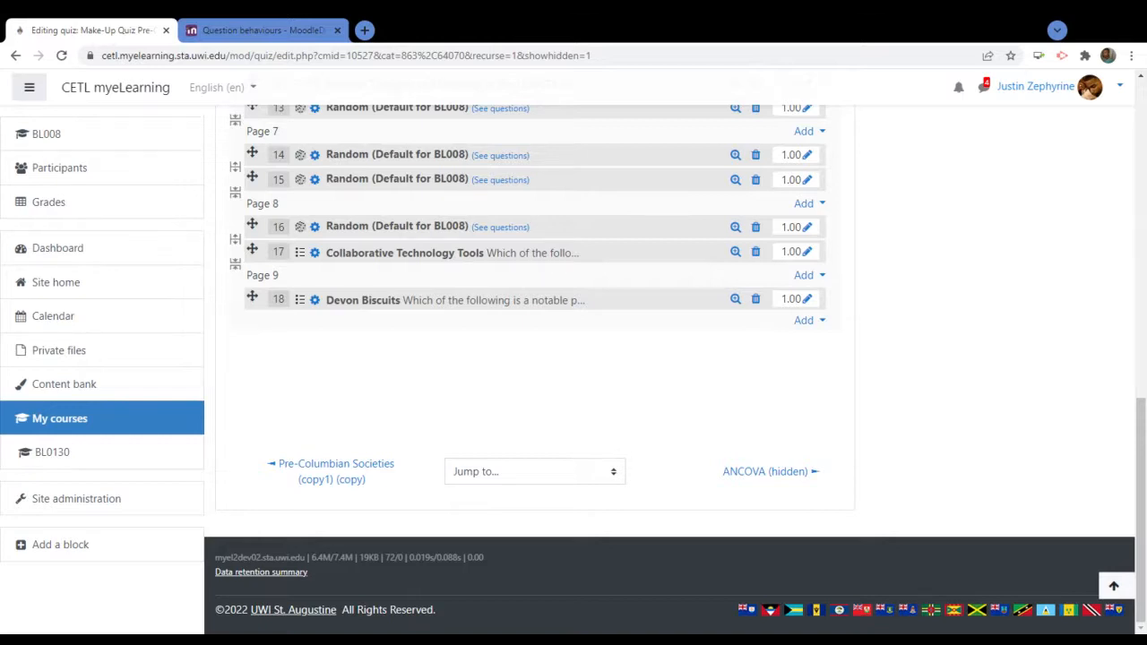
# Open the Add menu below question 18 at the end of the quiz
pyautogui.scroll(3, 586, 410)
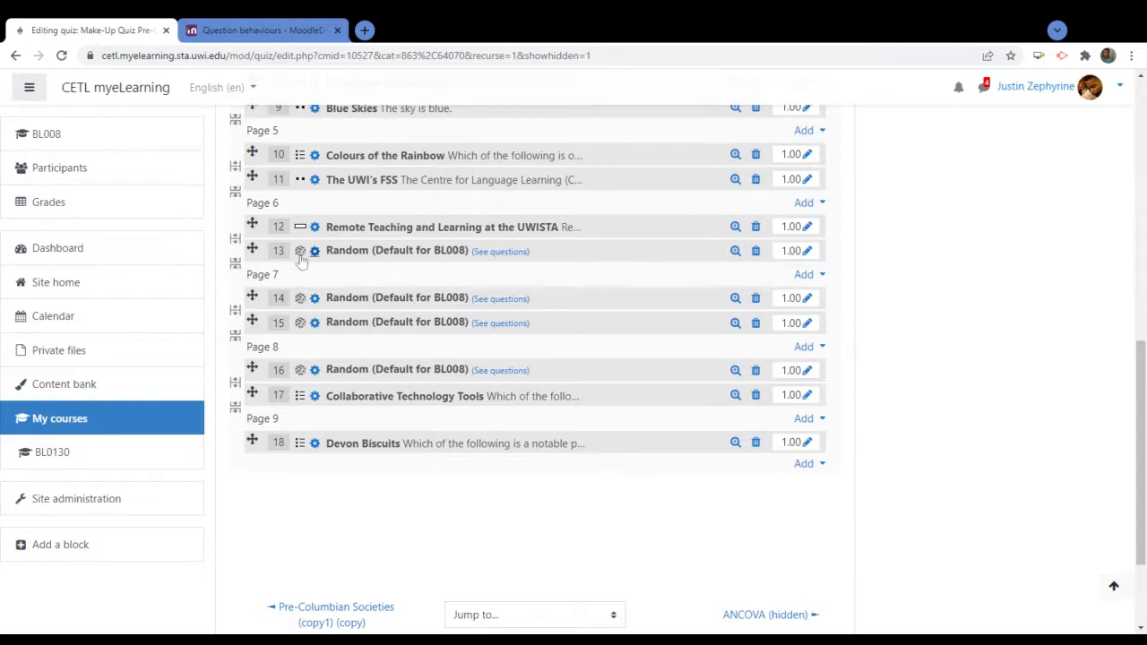
pyautogui.click(804, 466)
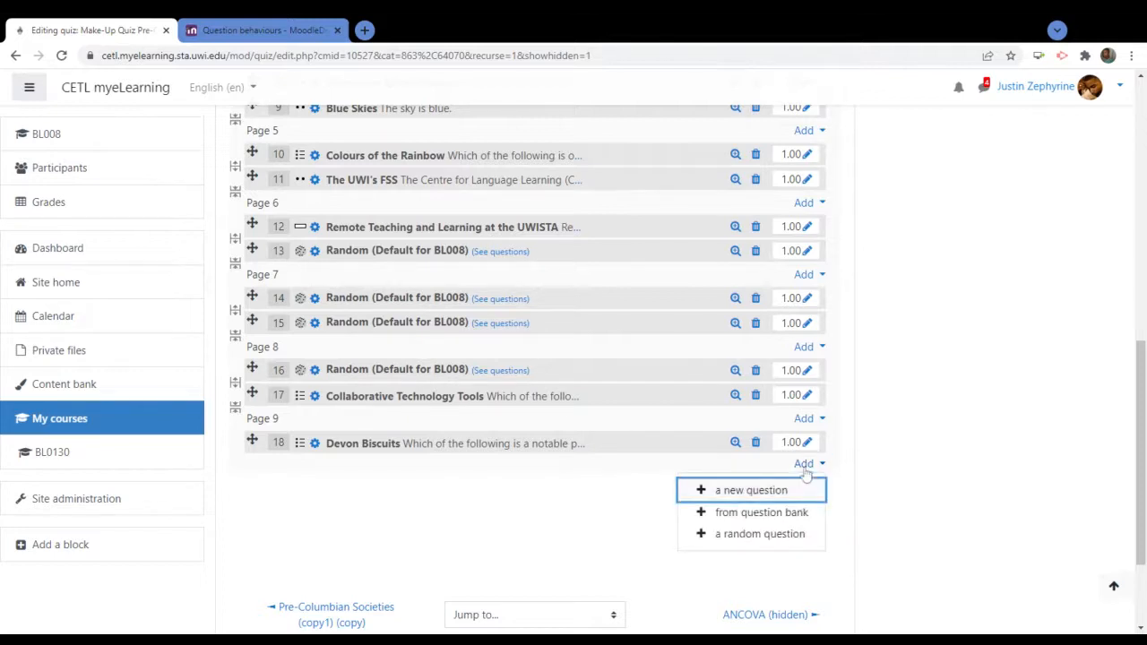
# Add 1 random question from the Water Manufacturing Brands (1) category after question 18
pyautogui.click(767, 538)
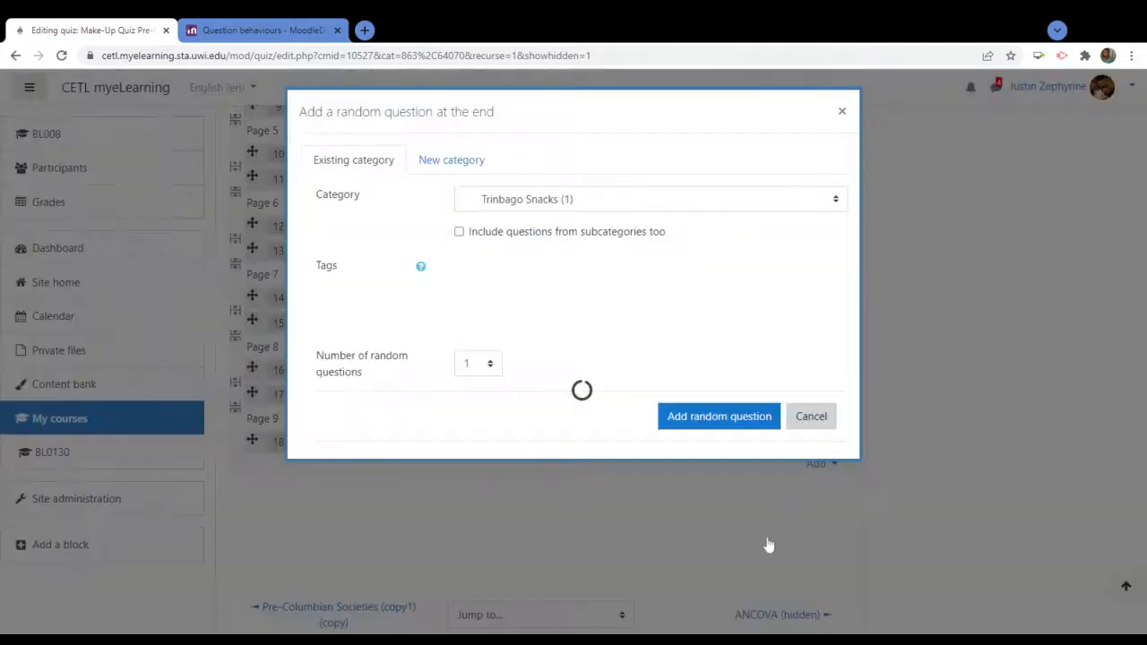
pyautogui.click(843, 111)
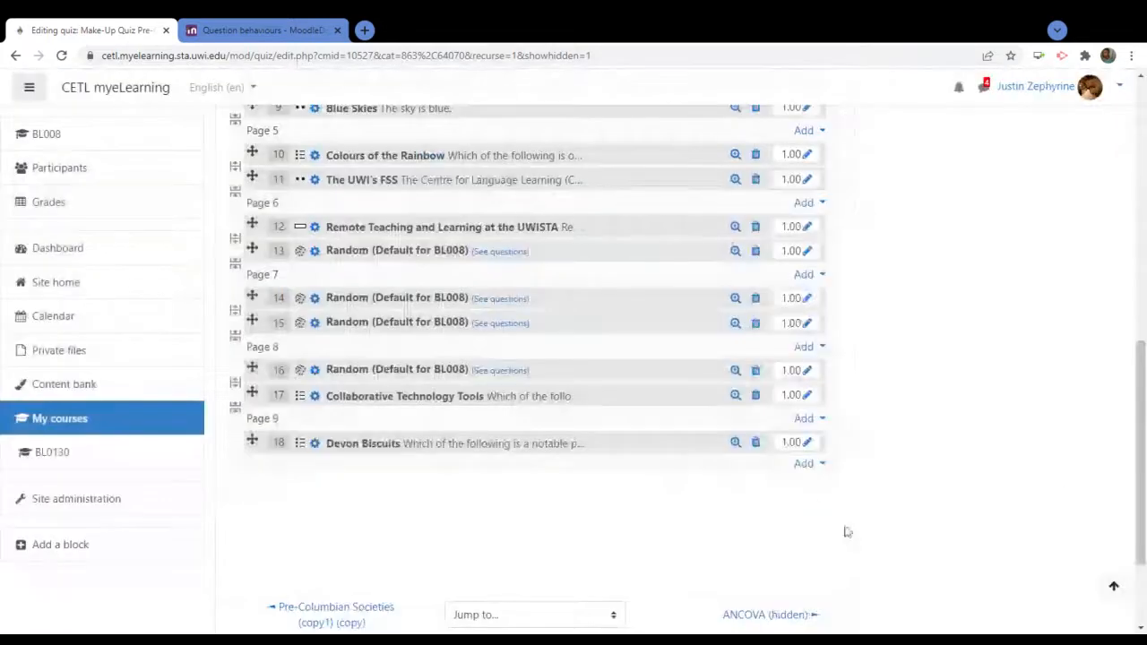
pyautogui.click(804, 463)
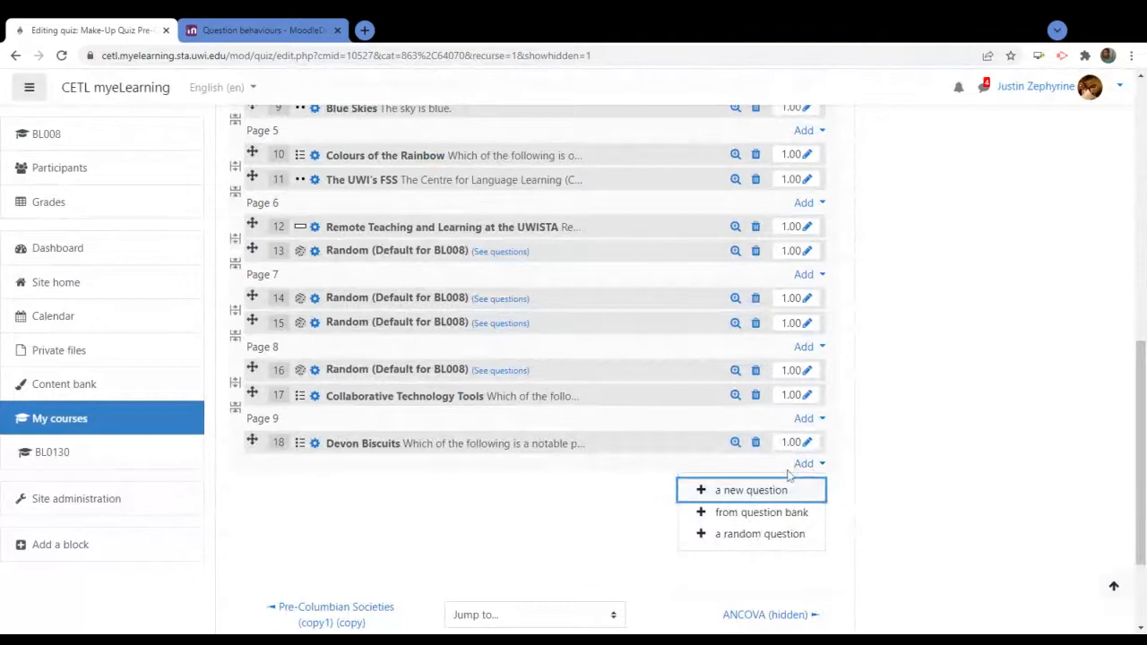
pyautogui.click(749, 536)
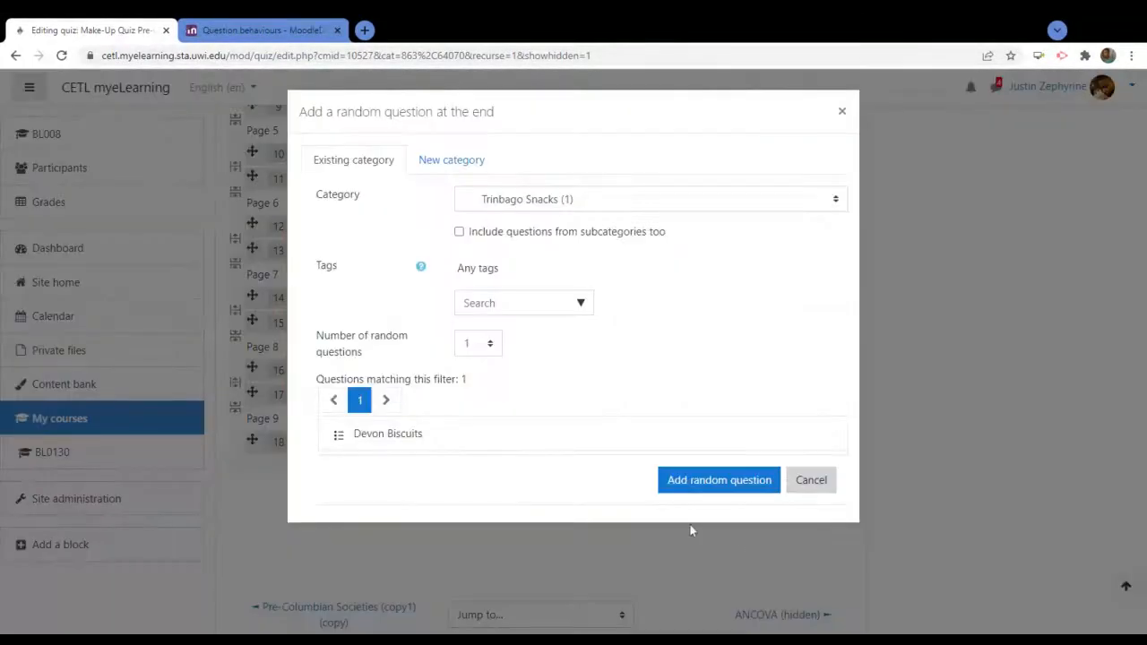
pyautogui.click(689, 213)
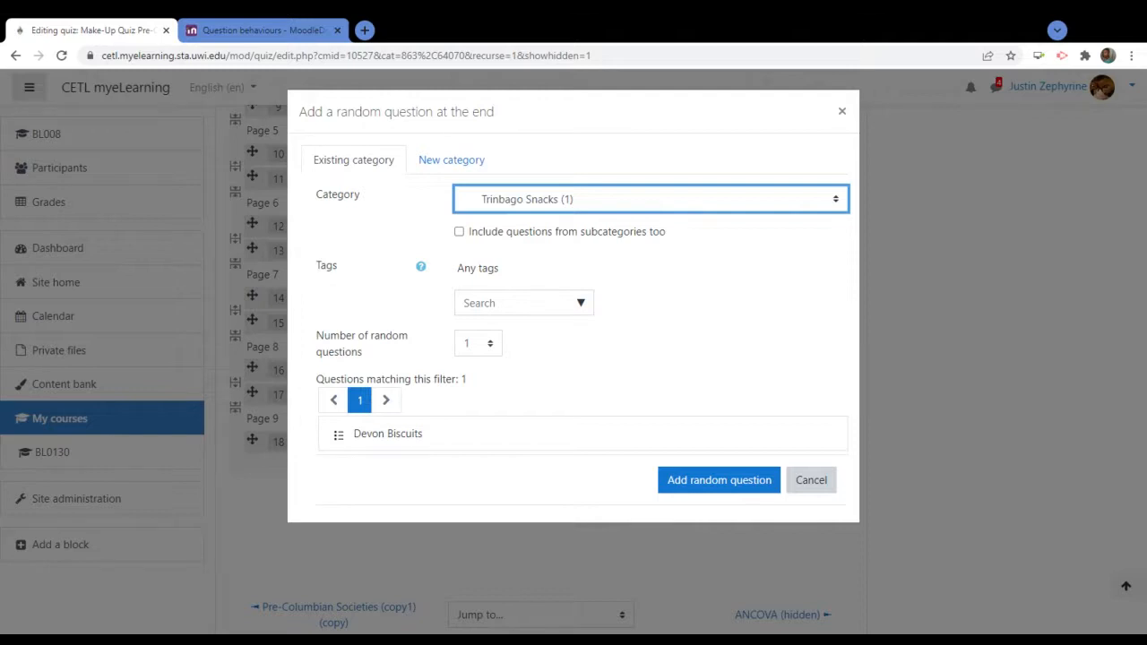
pyautogui.press('Down')
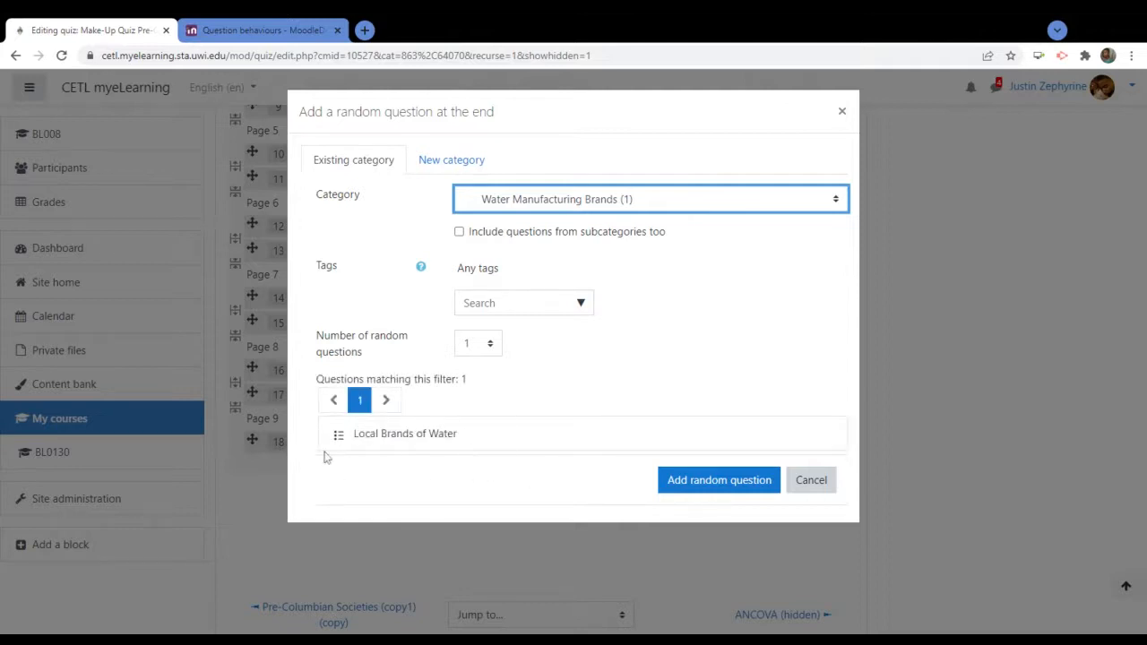
pyautogui.click(538, 430)
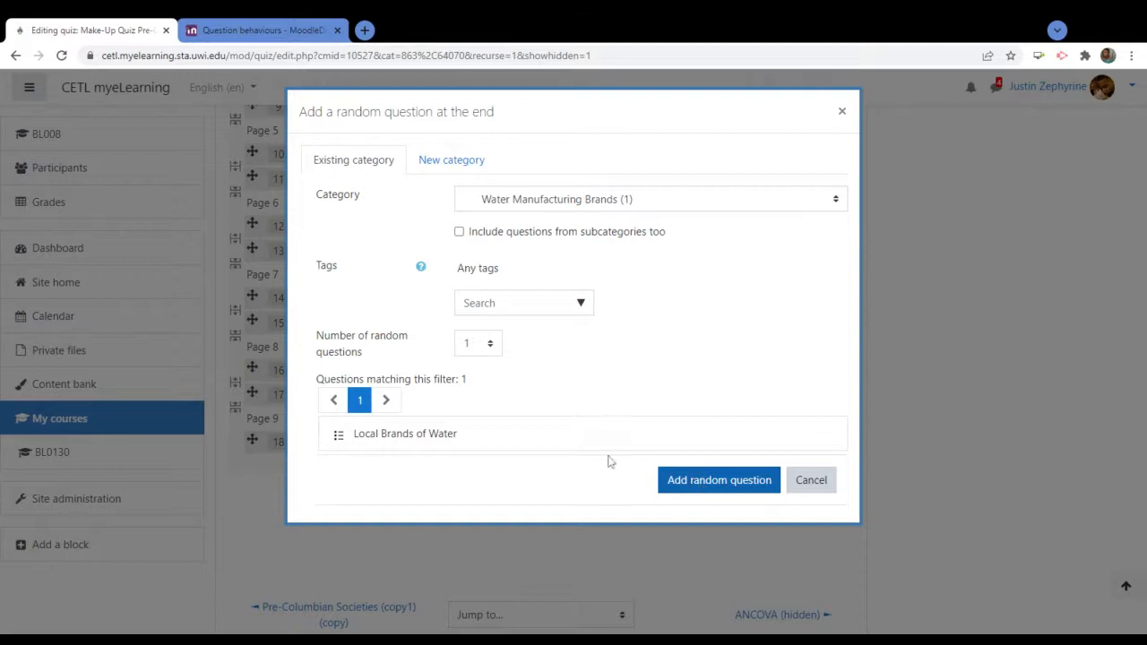
pyautogui.click(716, 481)
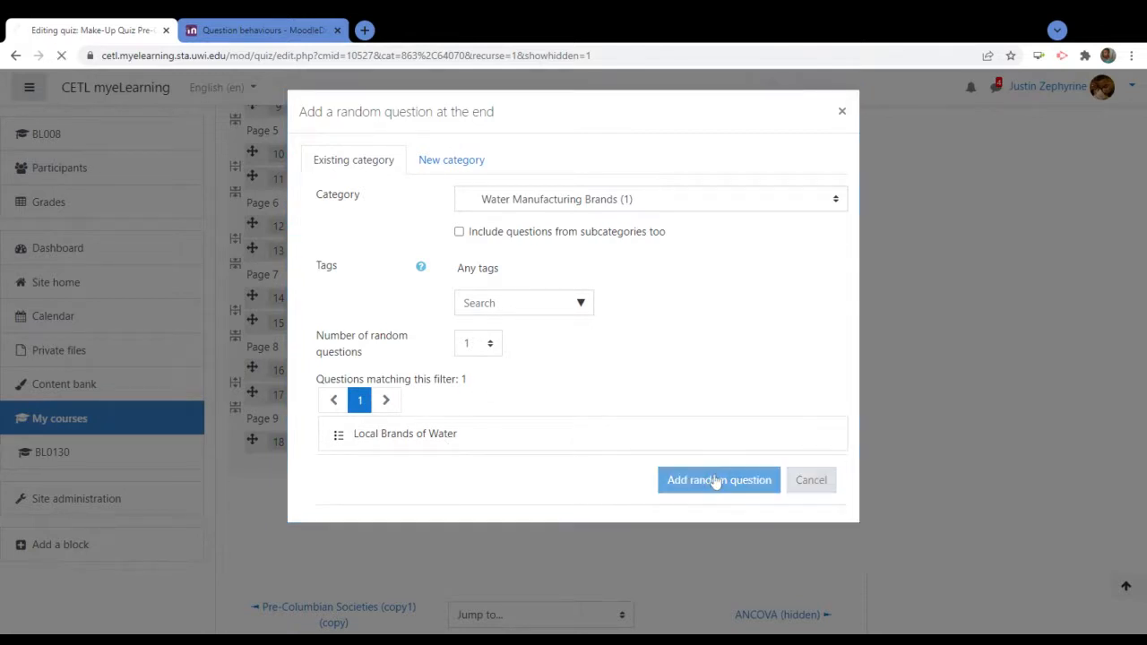
# Scroll the quiz list to confirm question 19 is the random water brands question
pyautogui.scroll(-10, 743, 459)
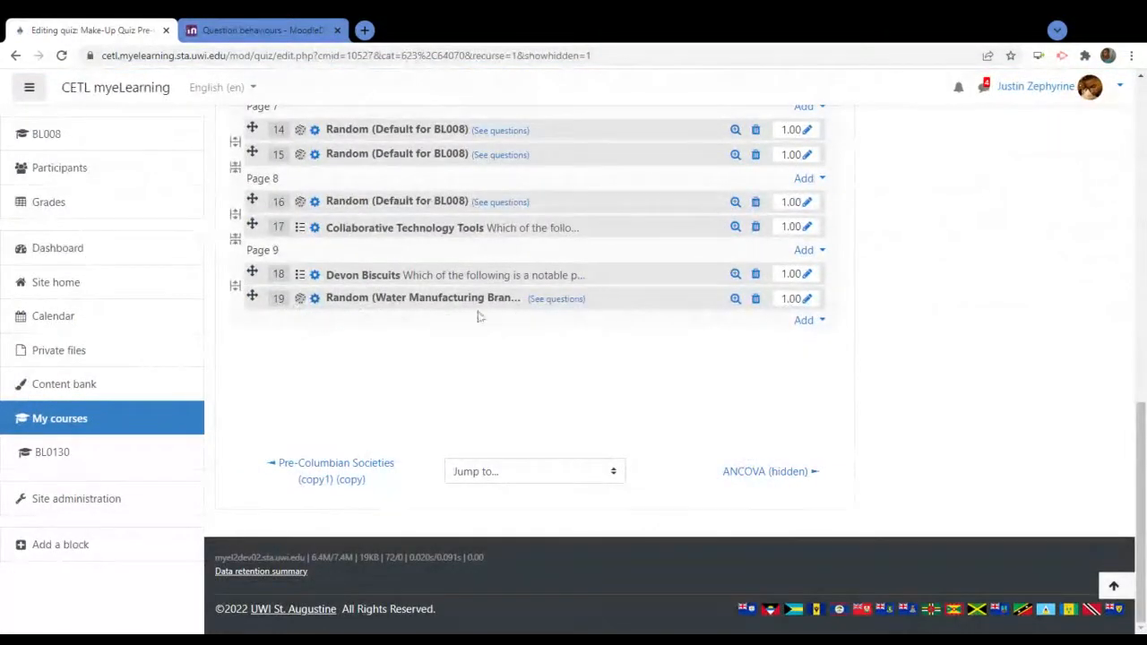
pyautogui.scroll(3, 381, 336)
pyautogui.scroll(1, 381, 336)
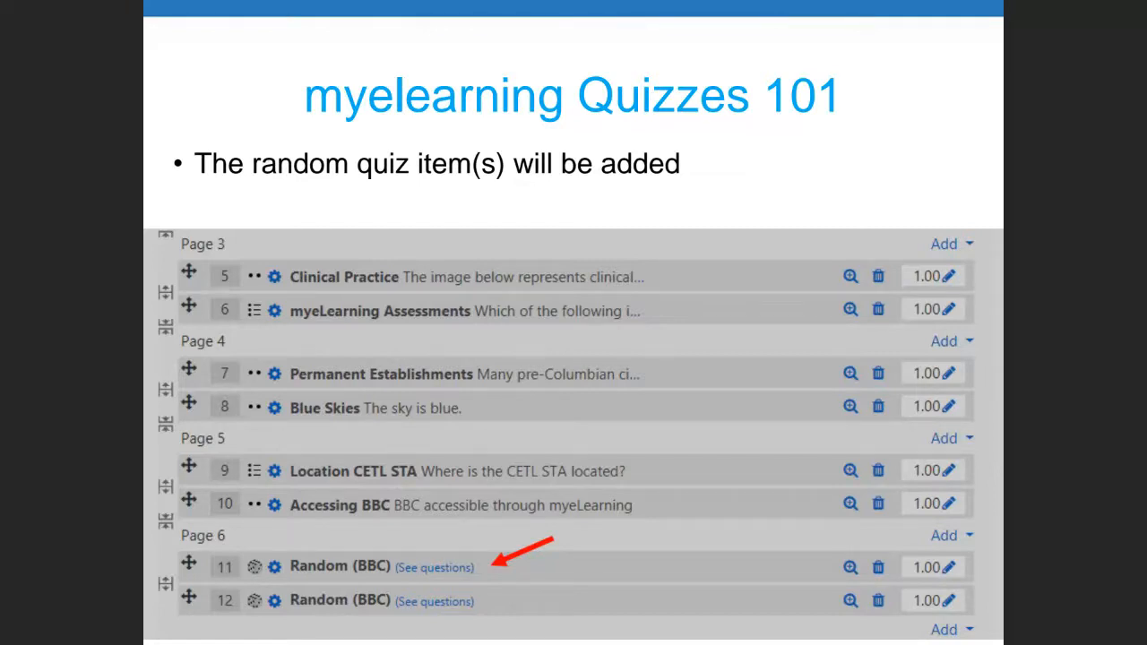
# Advance to the Phase Seven slide listing steps for assigning quizzes to Separated Groups
pyautogui.press('Right')
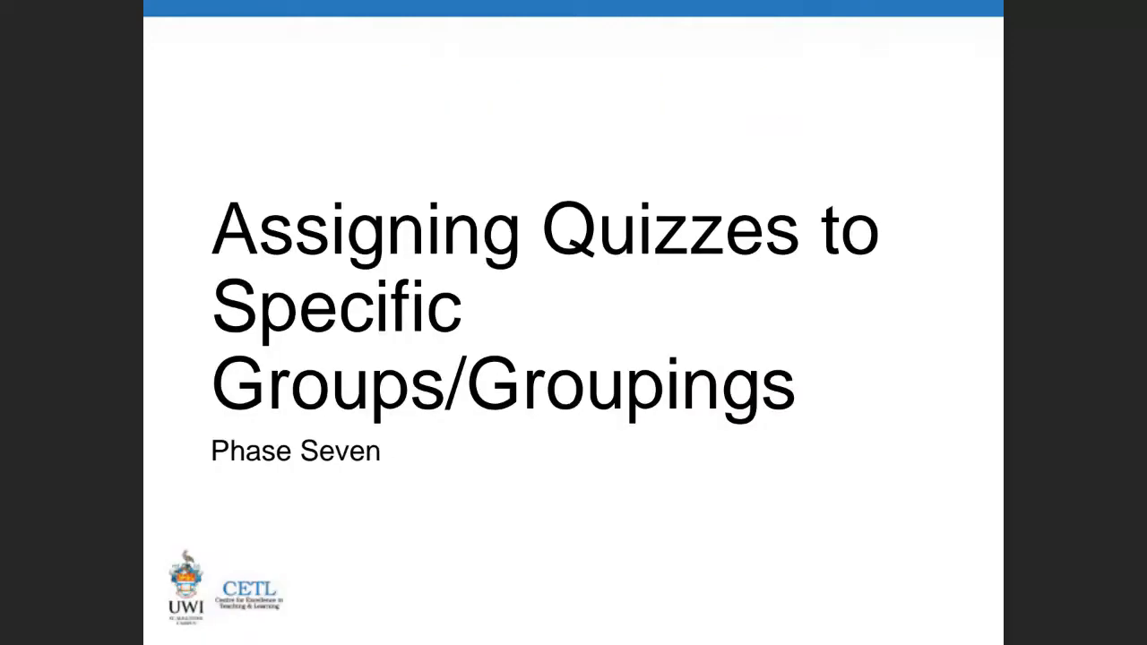
pyautogui.press('Right')
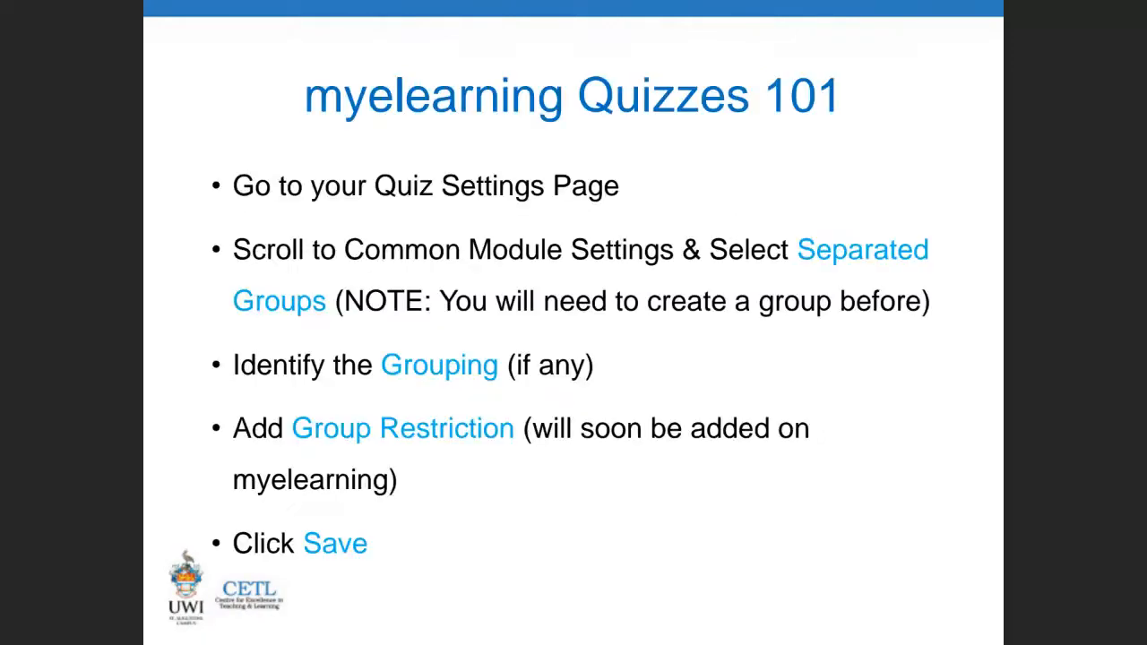
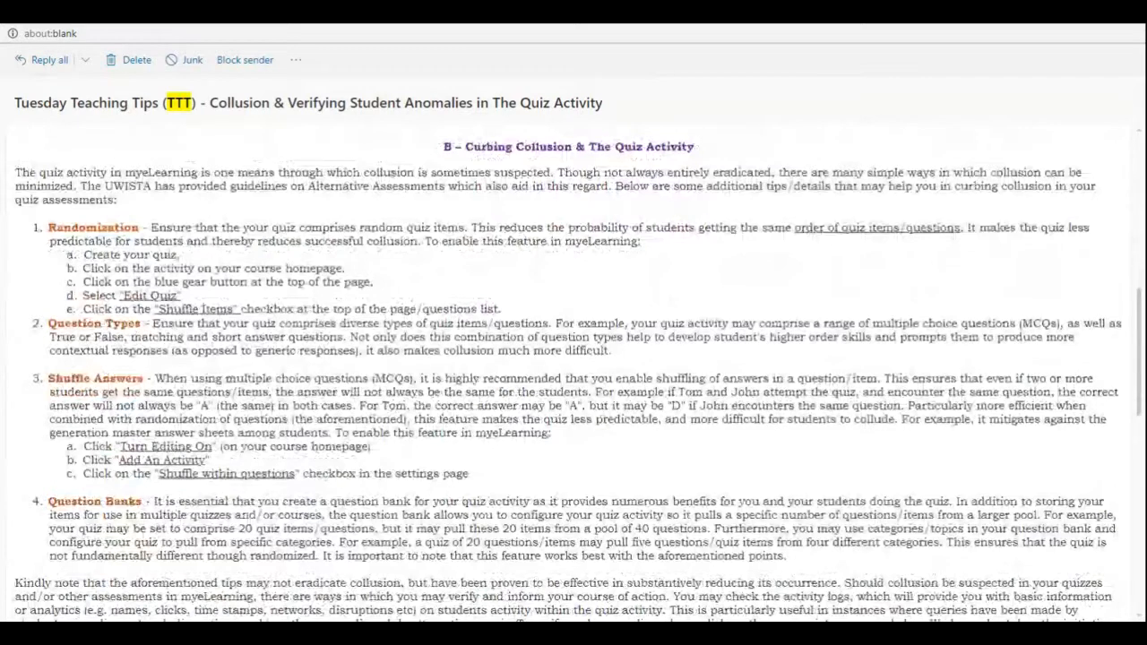
# Highlight 'Randomization' in the collusion tips email and scroll through the remaining tips
pyautogui.scroll(1, 65, 337)
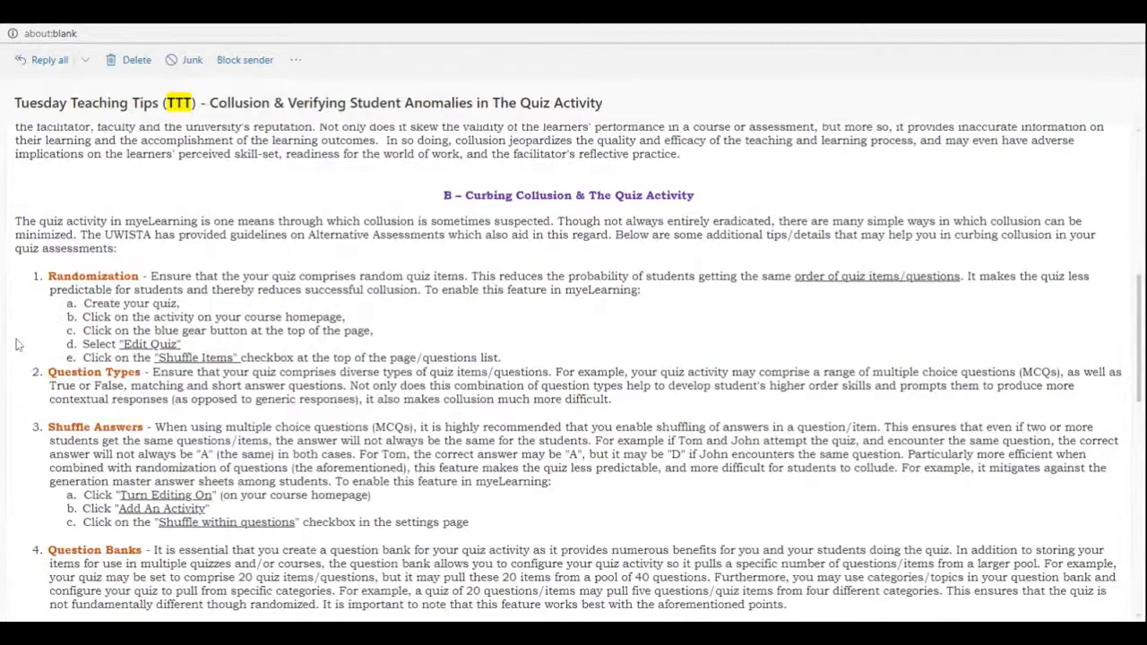
pyautogui.moveTo(47, 276); pyautogui.dragTo(142, 283)
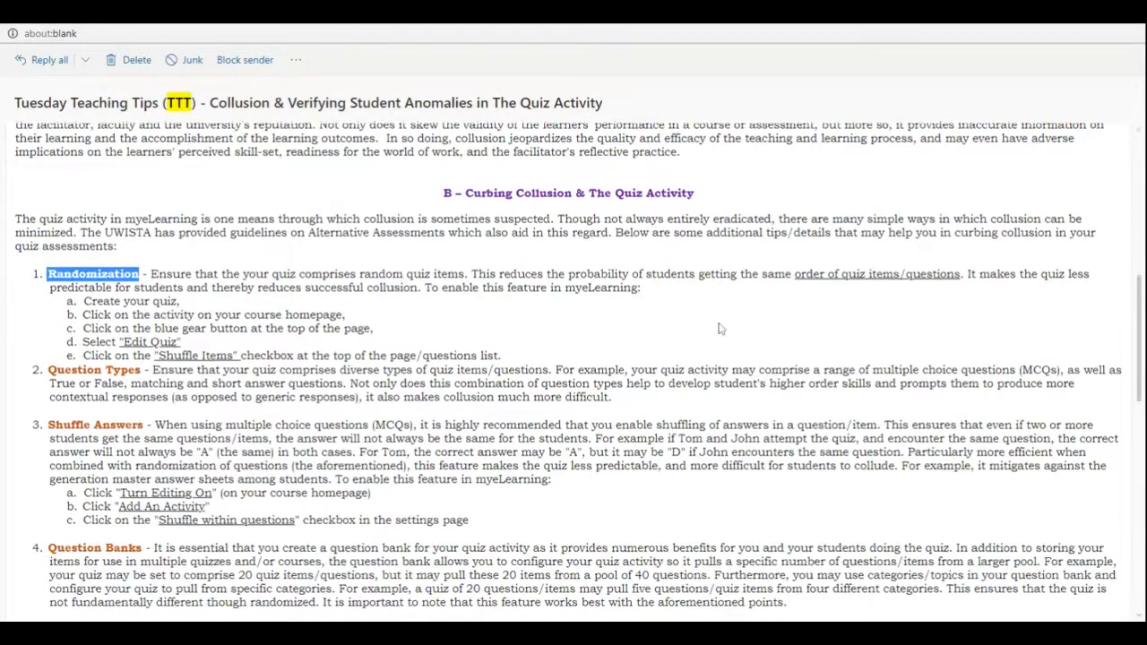
pyautogui.scroll(-3, 718, 327)
pyautogui.scroll(-5, 722, 327)
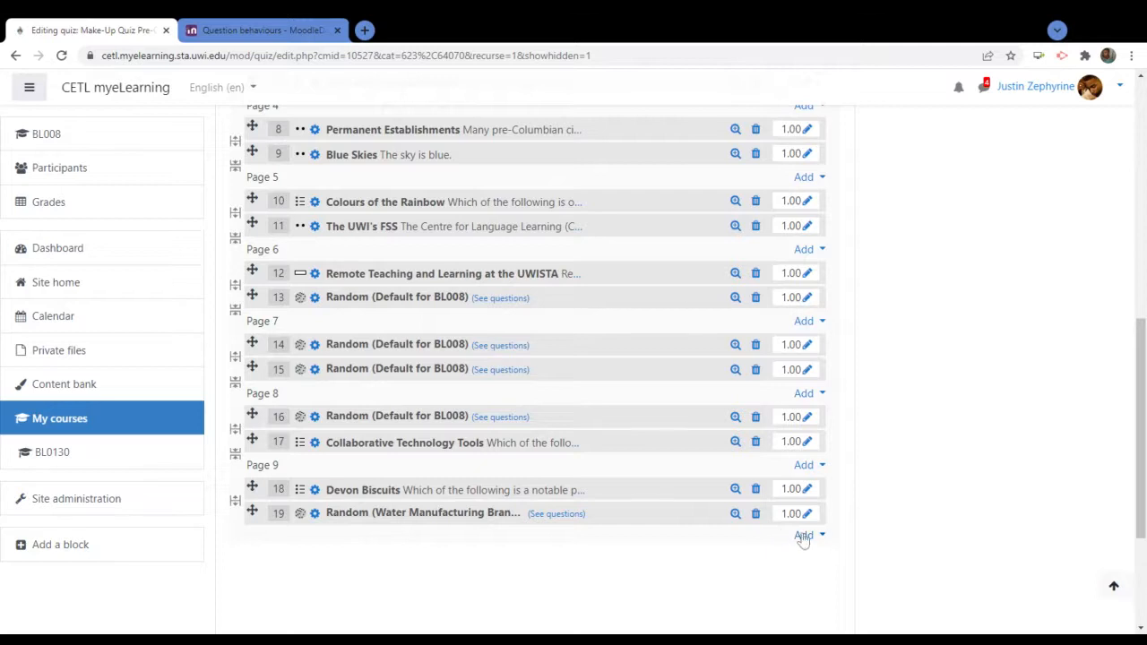
# From the quiz's gear menu, open the BL008 question bank and add a new Matching question
pyautogui.scroll(10, 789, 502)
pyautogui.scroll(1, 751, 324)
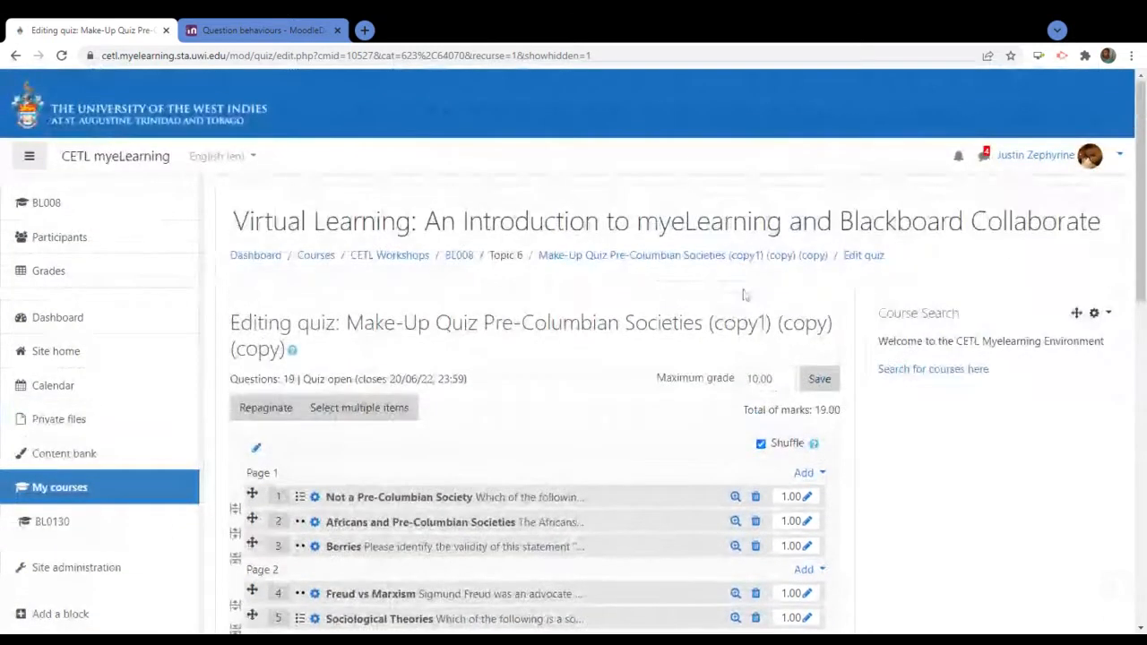
pyautogui.click(749, 259)
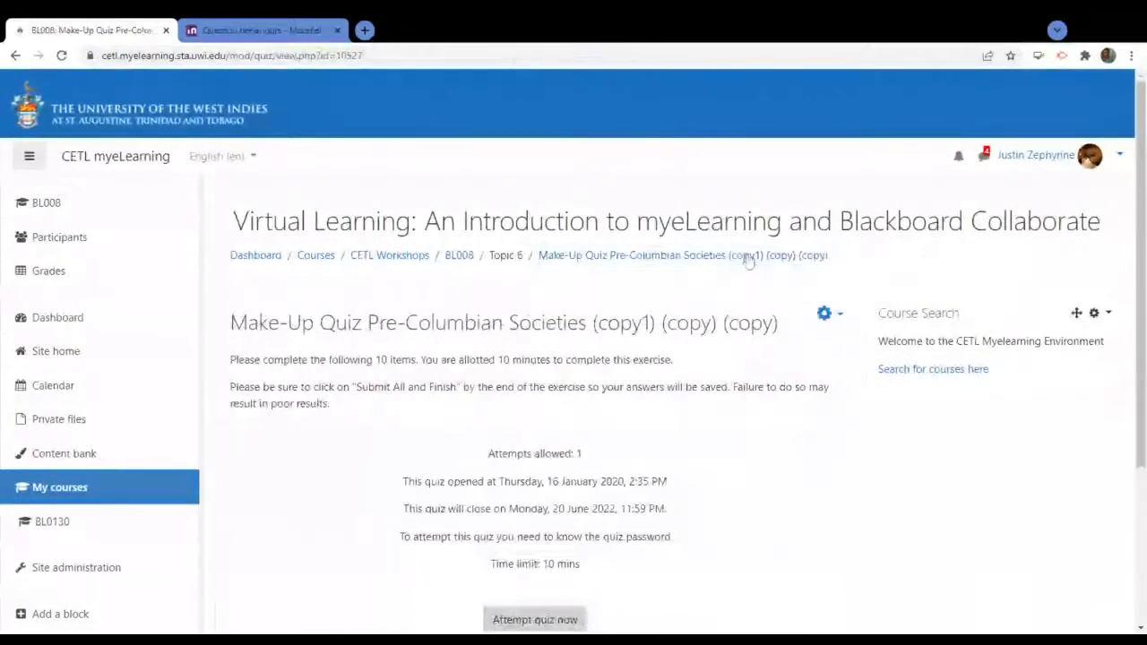
pyautogui.click(828, 312)
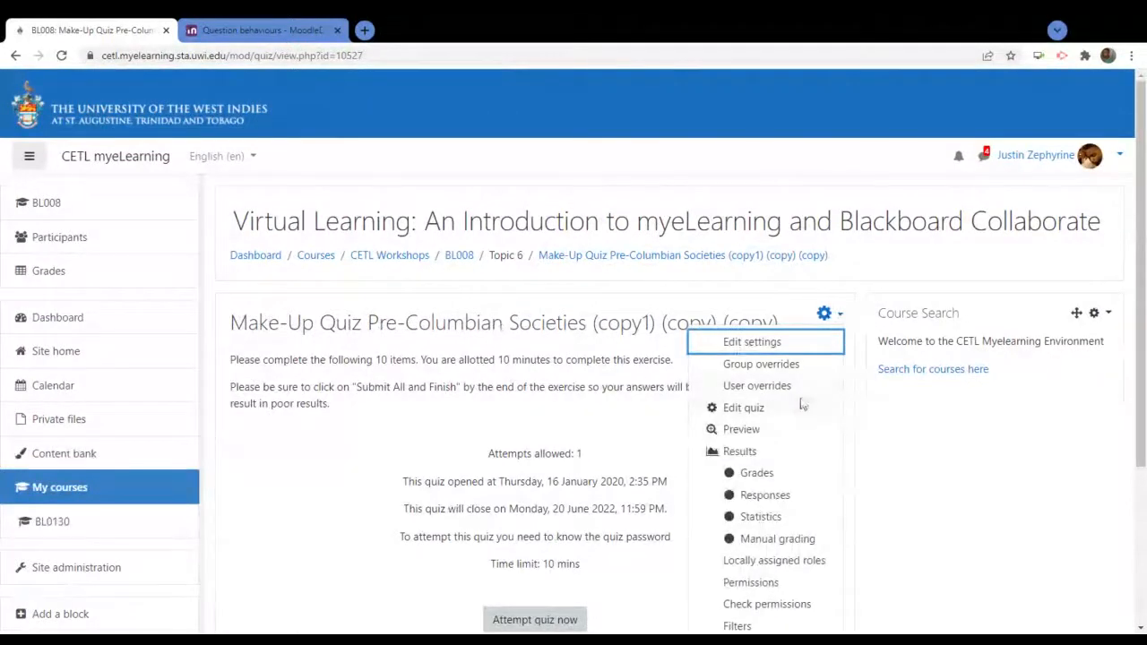
pyautogui.scroll(-3, 800, 403)
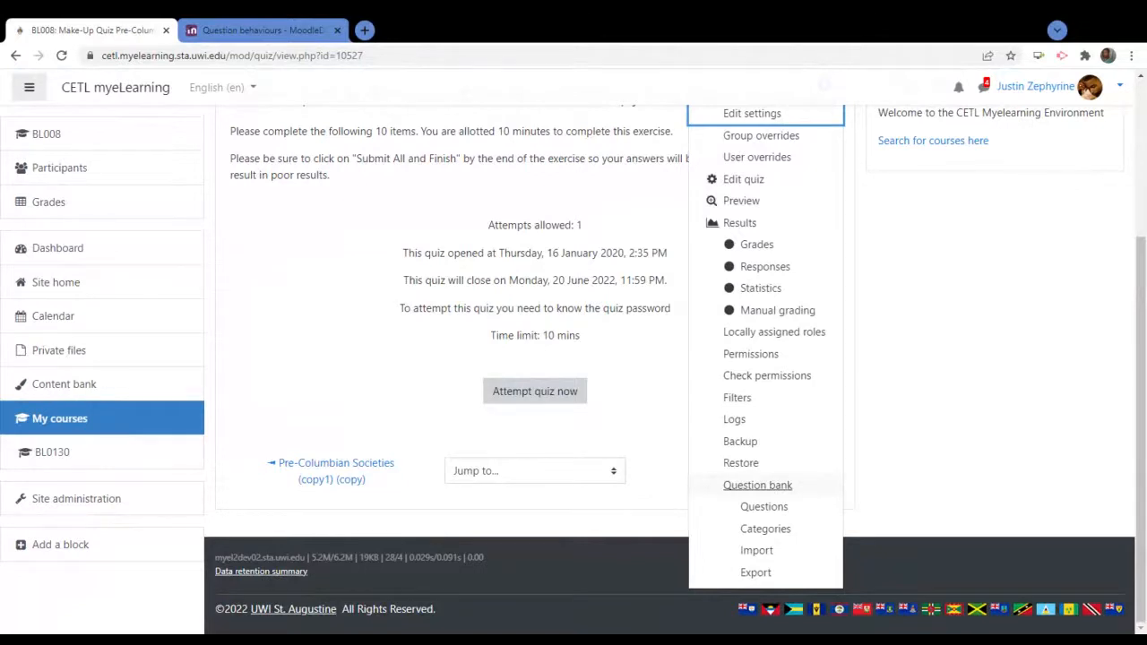
pyautogui.click(757, 485)
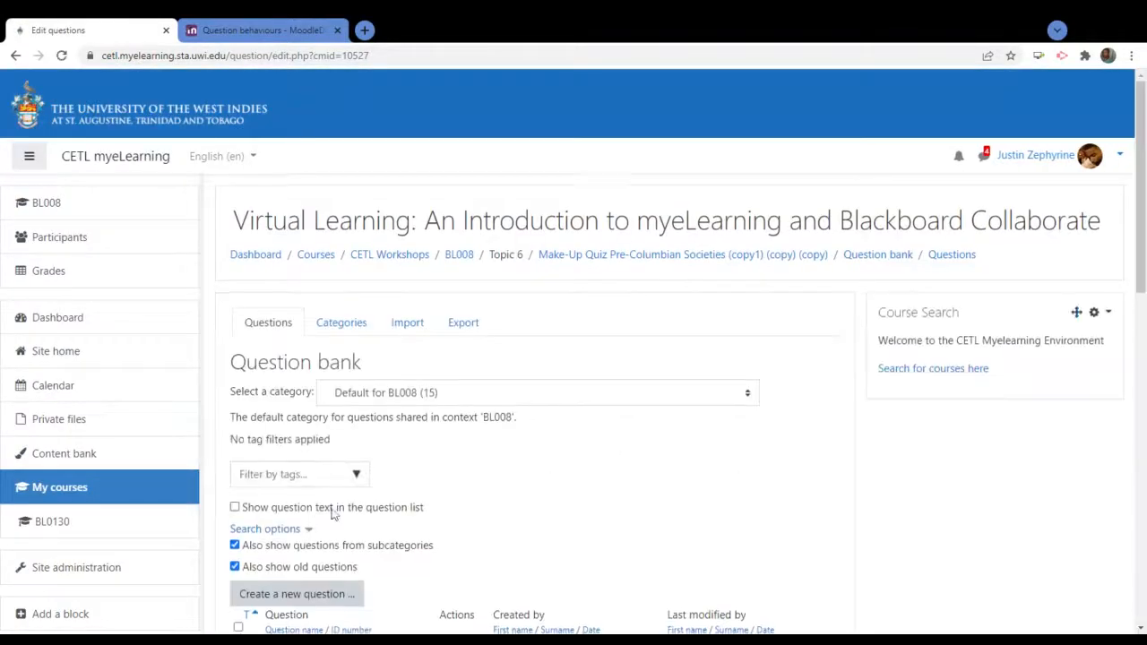
pyautogui.scroll(-3, 331, 513)
pyautogui.click(323, 384)
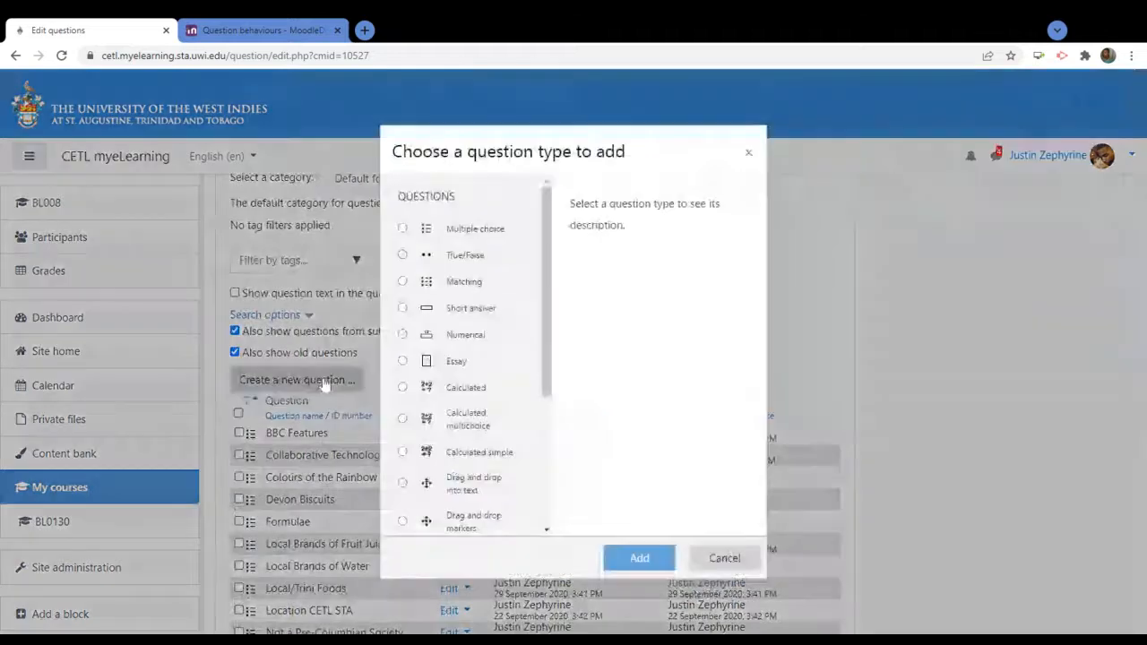
pyautogui.click(462, 286)
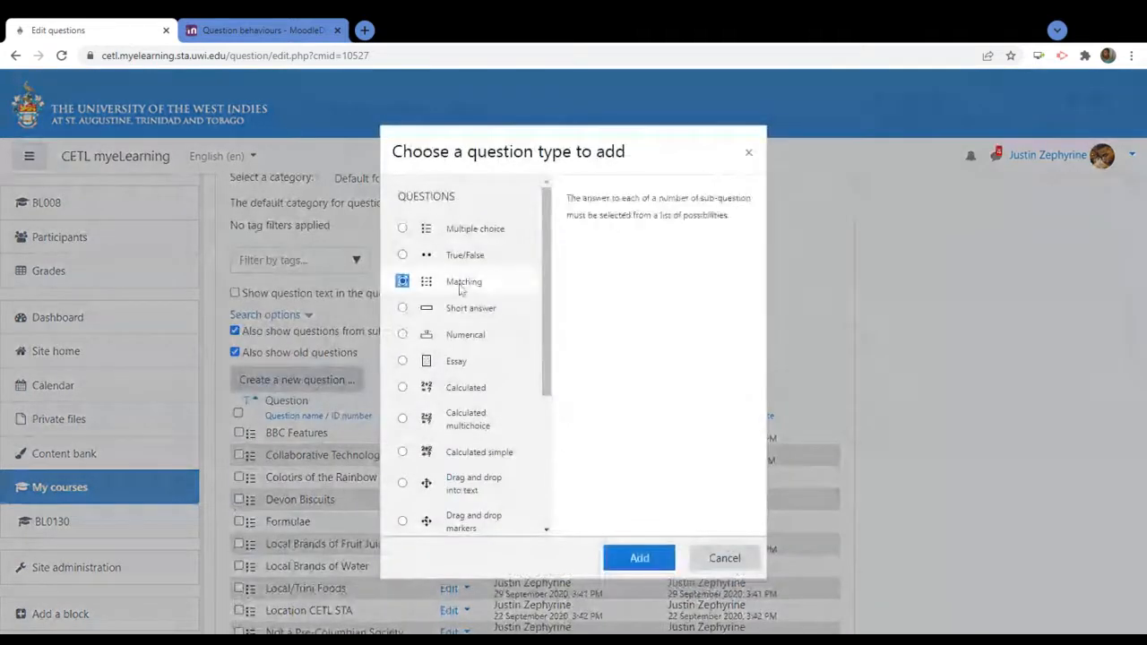
pyautogui.click(639, 557)
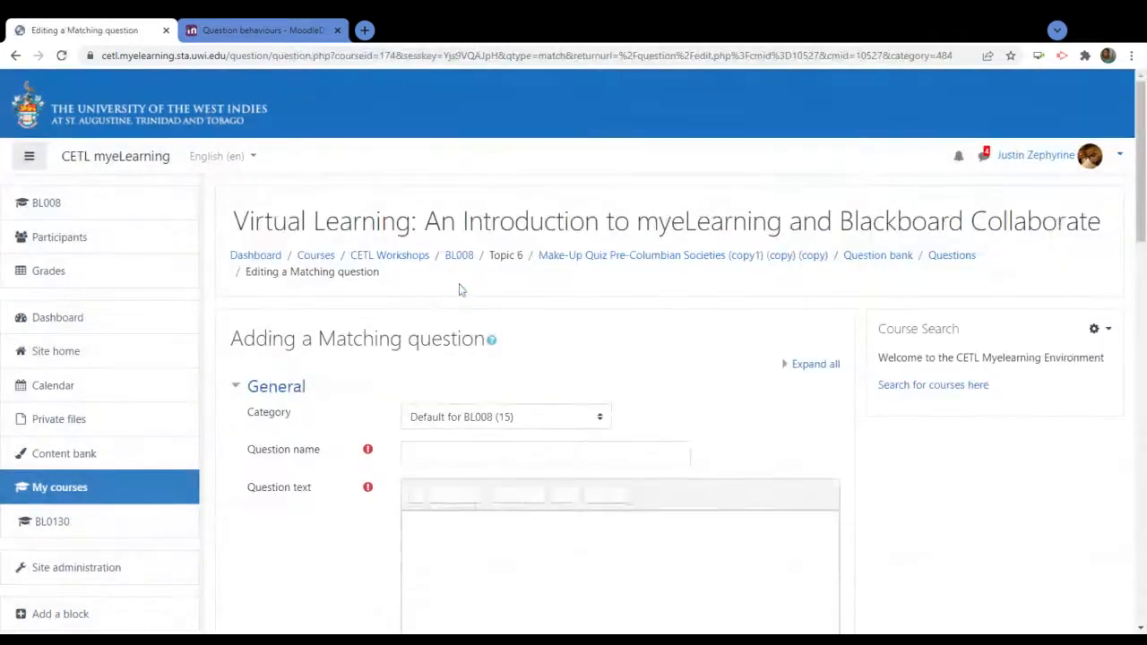
# Enter 'UWI Campuses & Locations' as the question name, correcting the earlier draft name
pyautogui.scroll(-3, 750, 387)
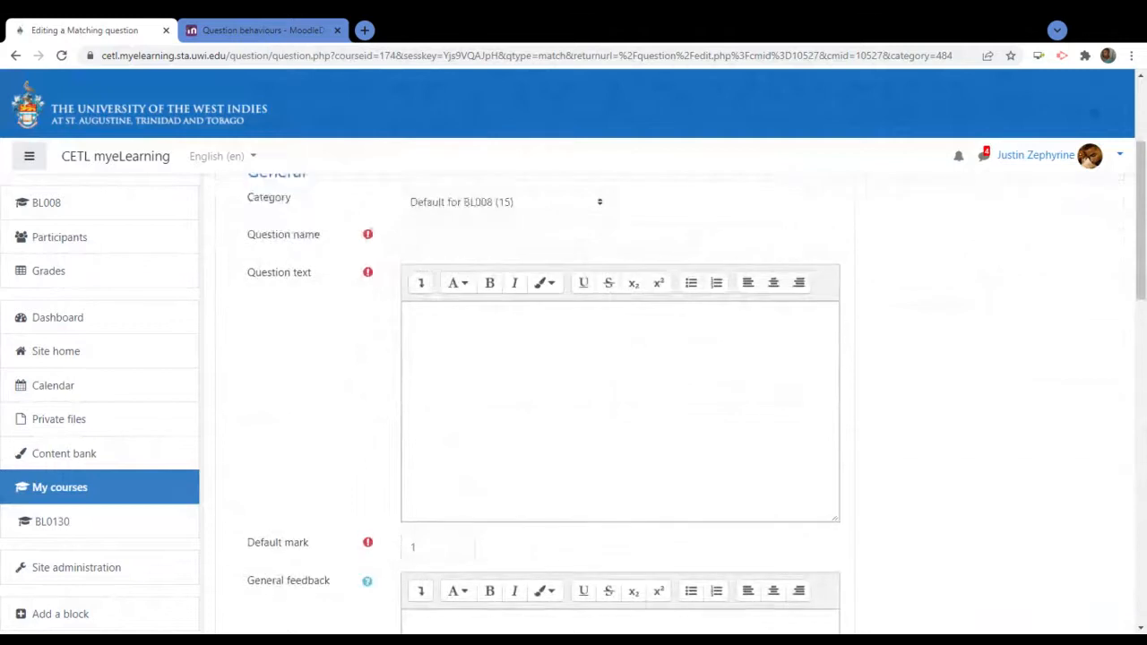
pyautogui.click(484, 240)
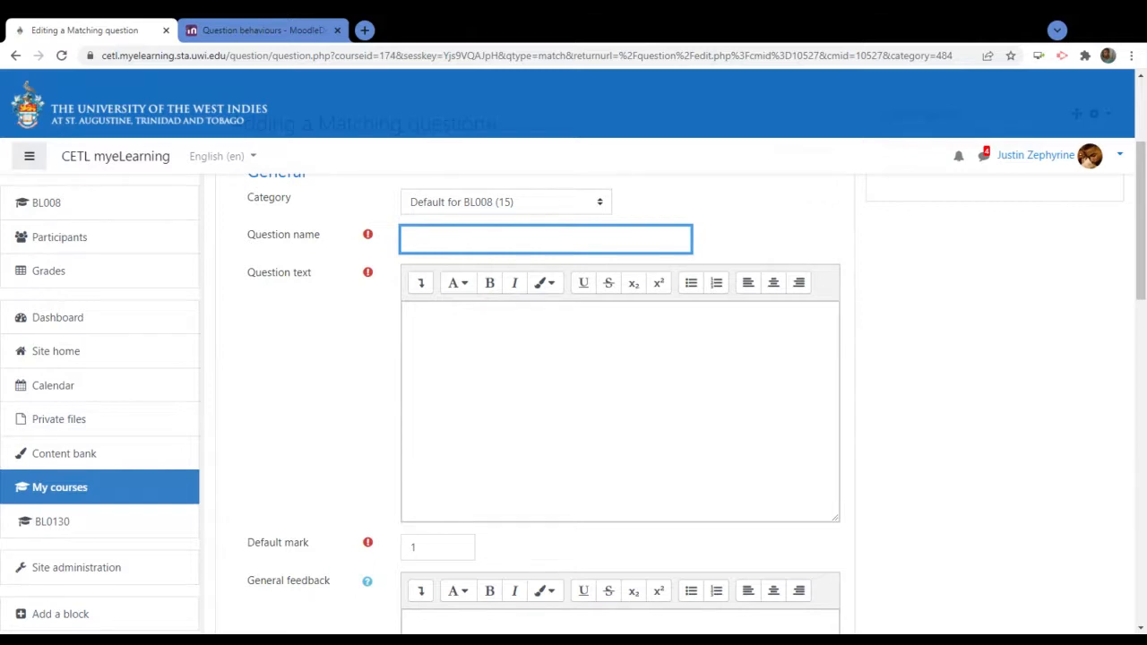
pyautogui.write('UWISTA BUildings')
pyautogui.press('Left')
pyautogui.press('Left')
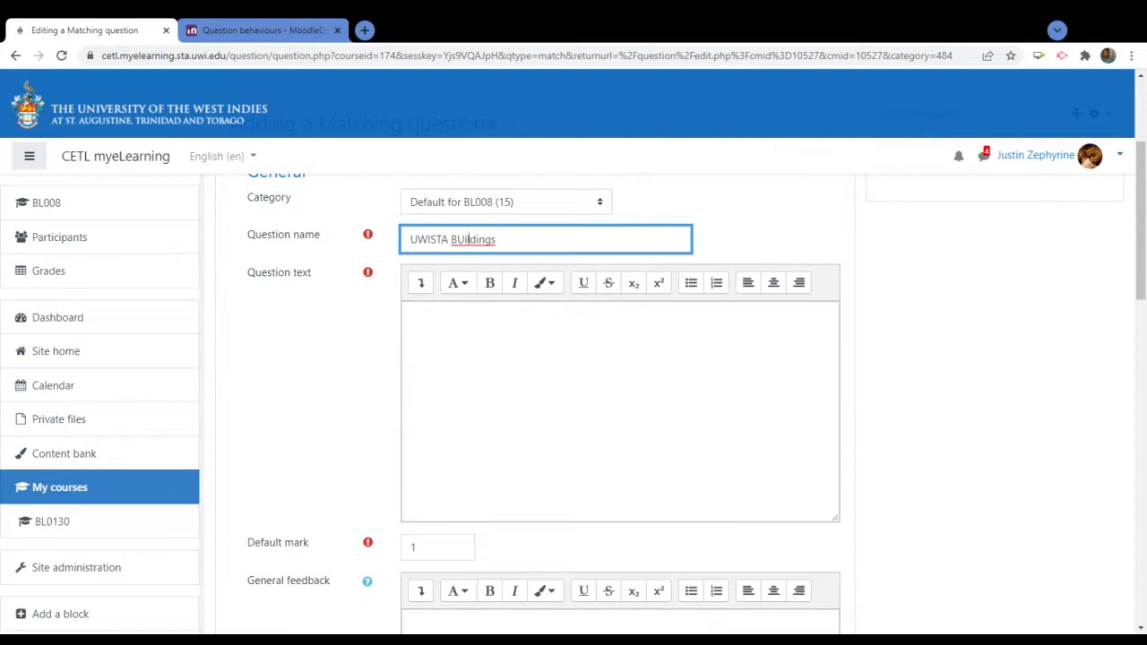
pyautogui.press('Left')
pyautogui.press('BackSpace')
pyautogui.write('u')
pyautogui.click(811, 368)
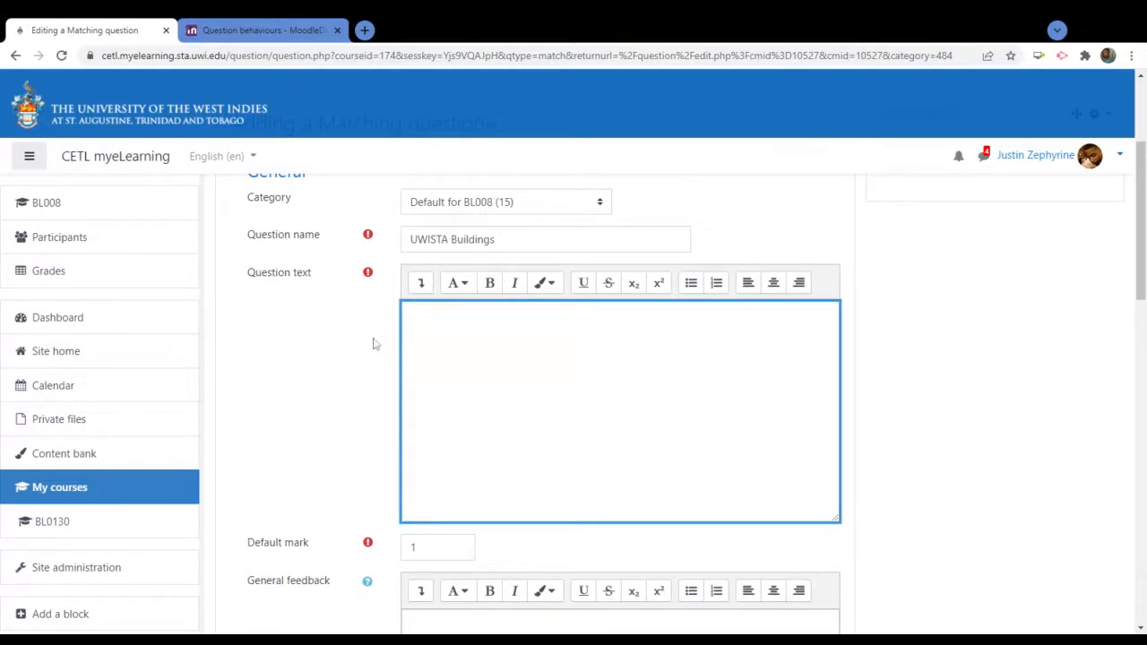
pyautogui.click(477, 239)
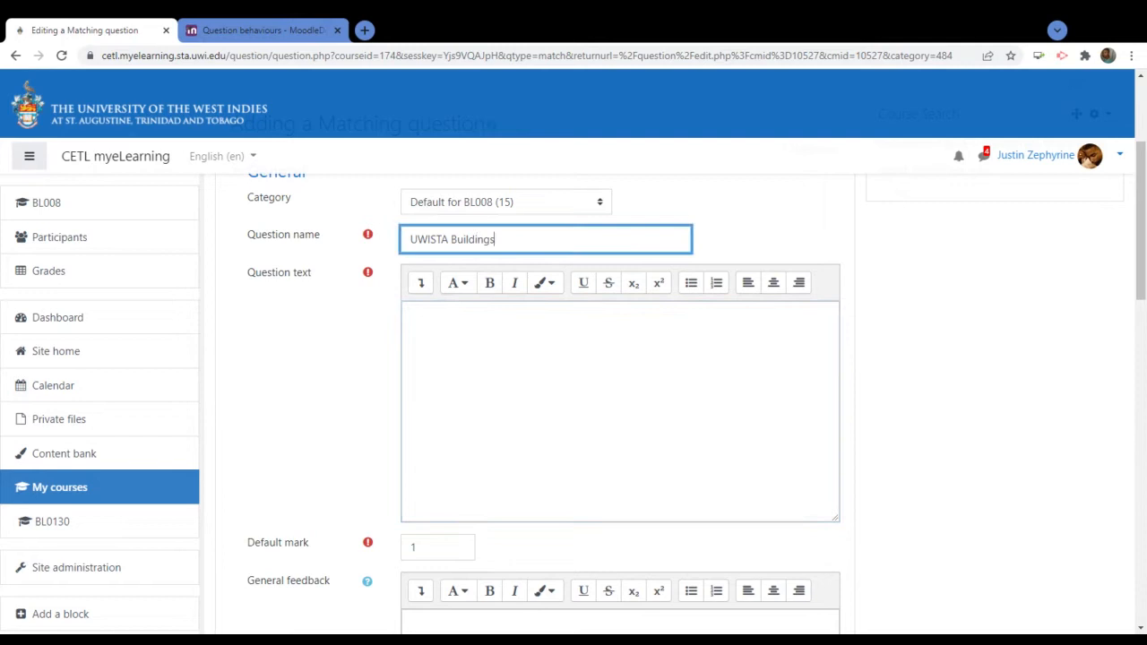
pyautogui.press('BackSpace')
pyautogui.press('BackSpace')
pyautogui.press('BackSpace')
pyautogui.press('BackSpace')
pyautogui.press('BackSpace')
pyautogui.press('BackSpace')
pyautogui.press('BackSpace')
pyautogui.press('BackSpace')
pyautogui.press('BackSpace')
pyautogui.press('BackSpace')
pyautogui.press('BackSpace')
pyautogui.press('BackSpace')
pyautogui.write('Campuses &')
pyautogui.write('ations')
# Enter the question text 'Match the following campuses to their locations'
pyautogui.click(496, 307)
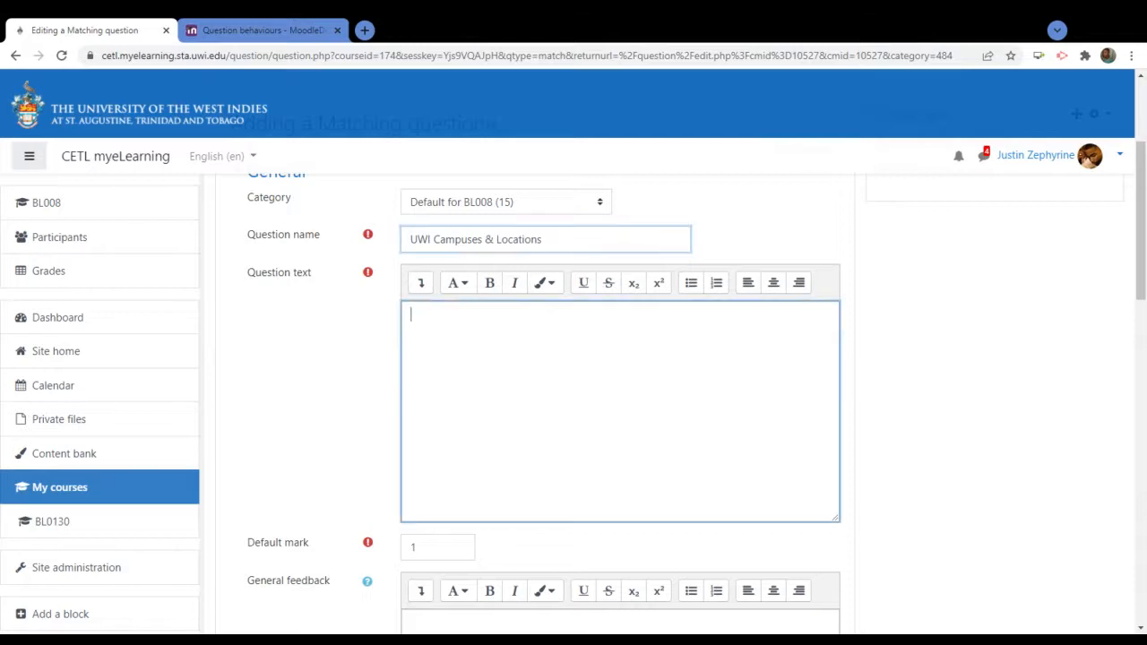
pyautogui.write('Match')
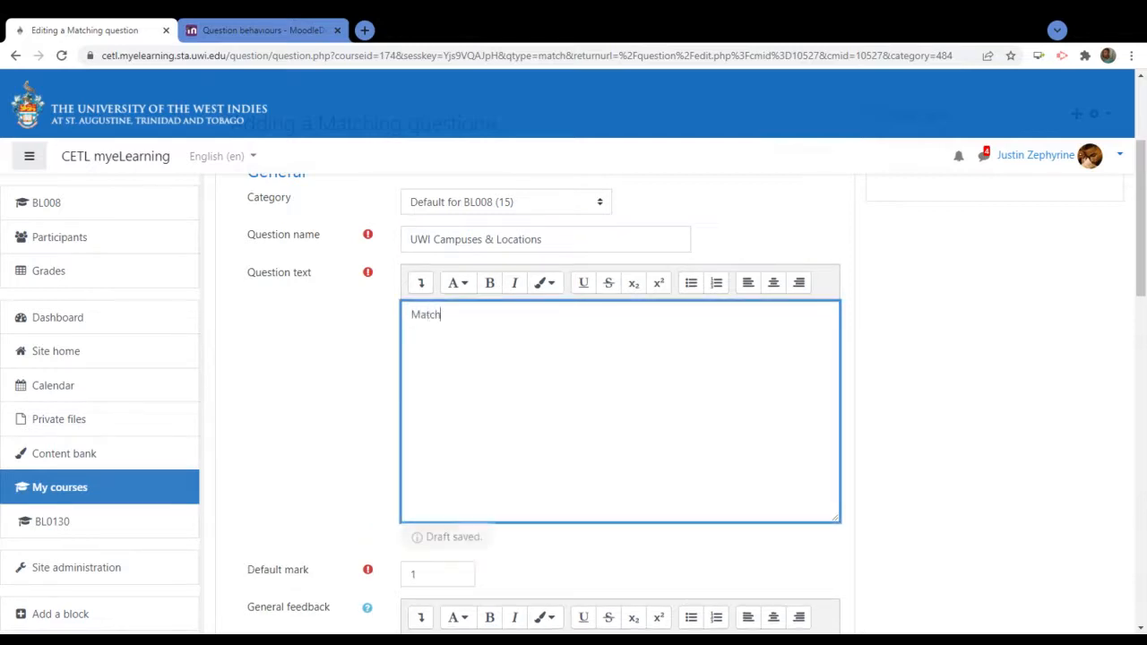
pyautogui.write(' the following')
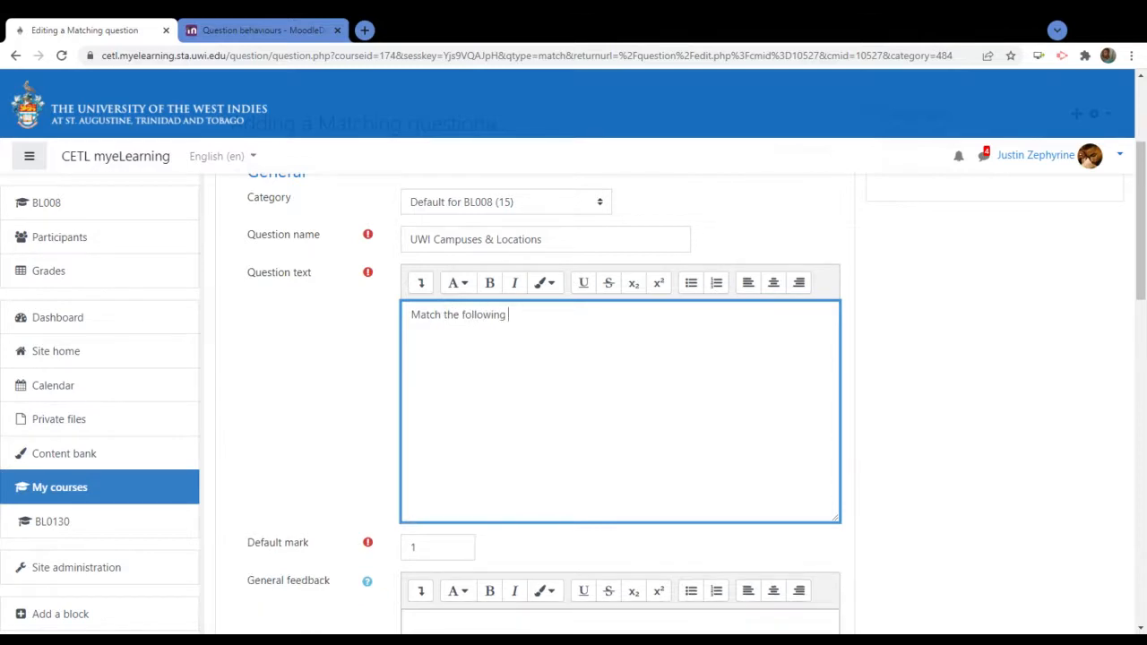
pyautogui.write('campuses to their locations.')
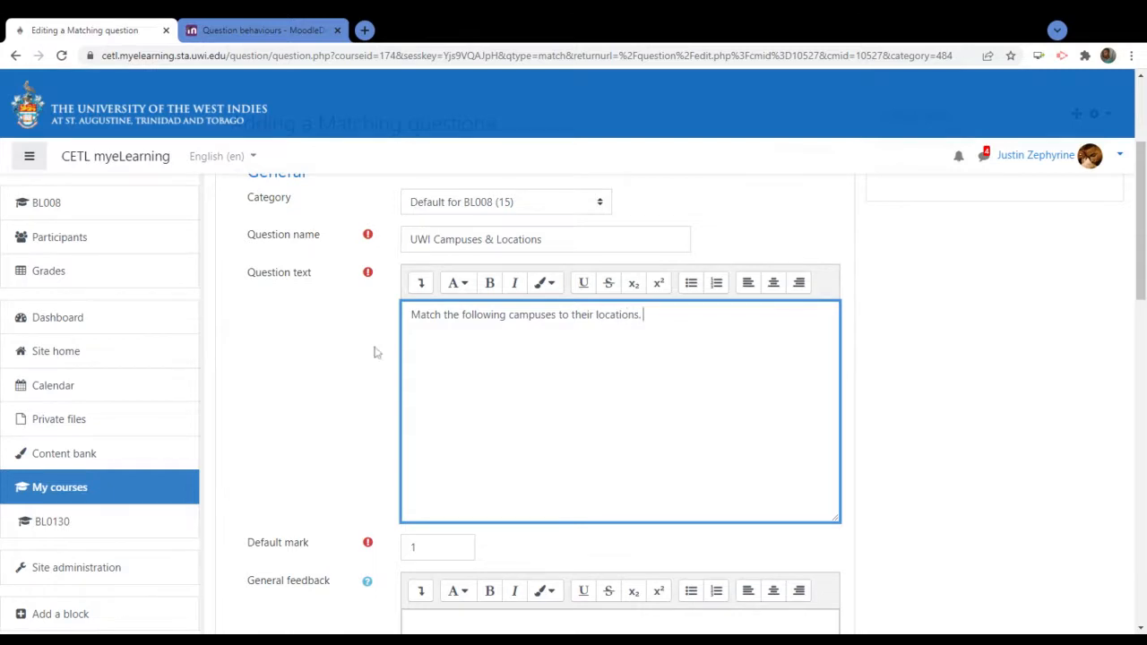
pyautogui.scroll(-3, 317, 409)
pyautogui.scroll(-9, 317, 408)
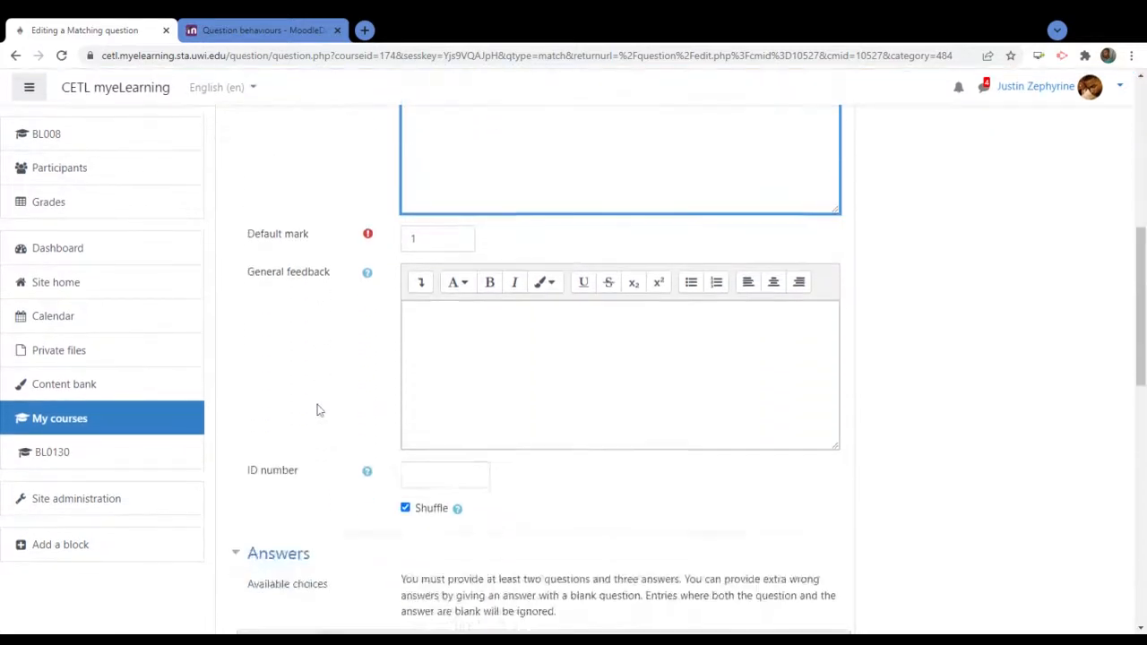
pyautogui.scroll(-1, 317, 410)
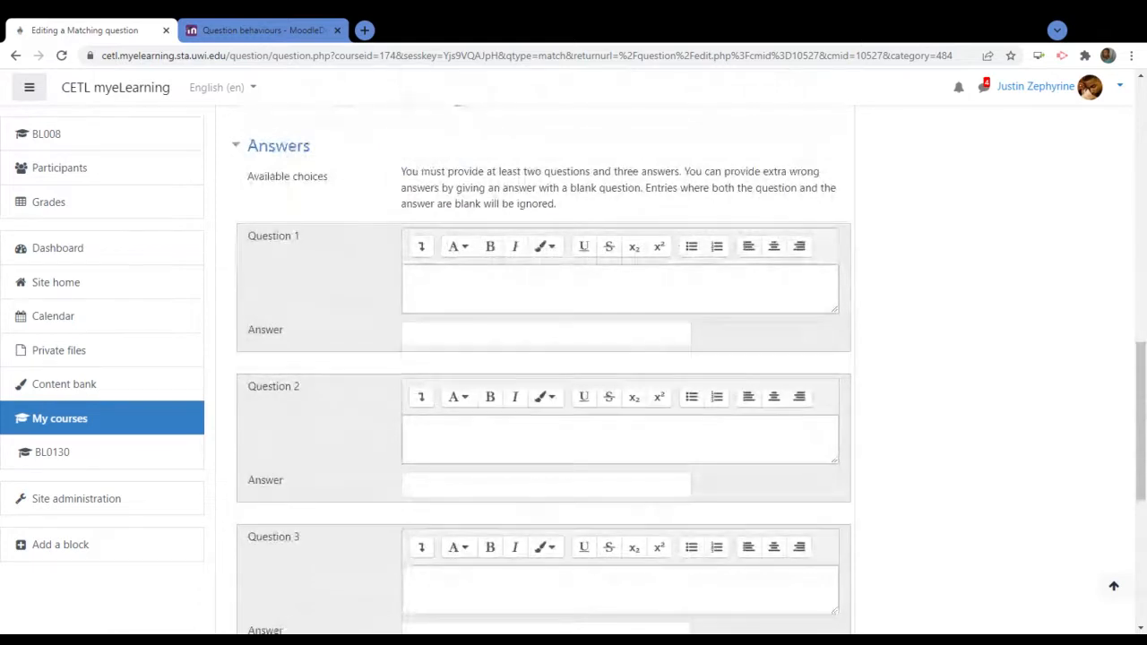
pyautogui.scroll(12, 573, 359)
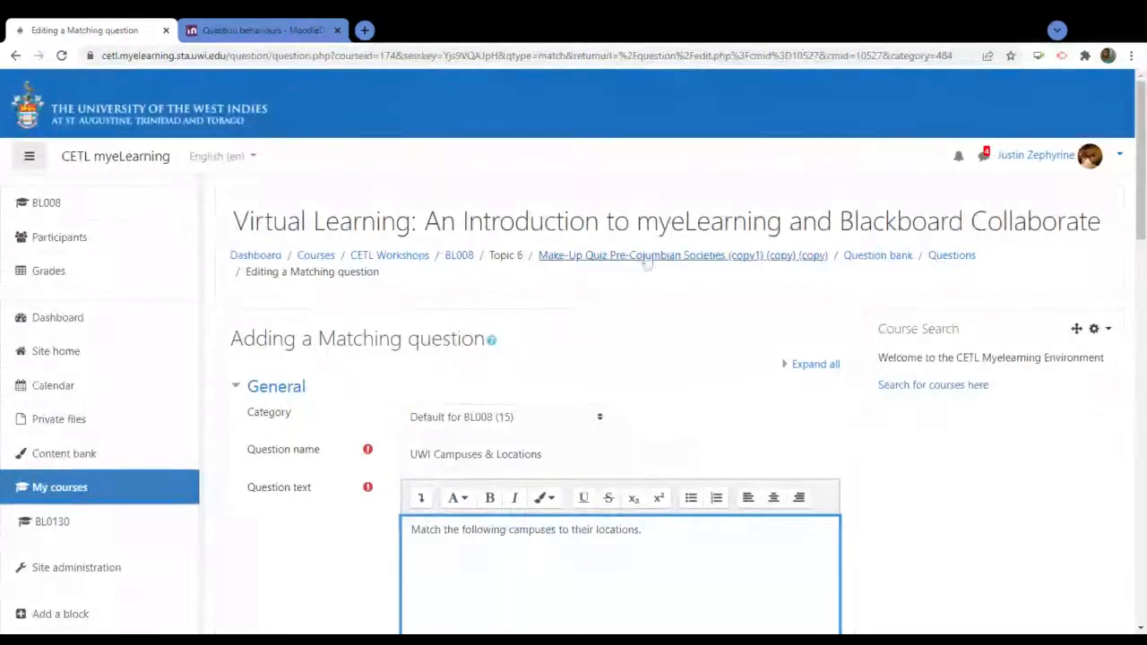
# Open the quiz's question editing page in a new tab and scroll its question list
pyautogui.click(646, 258)
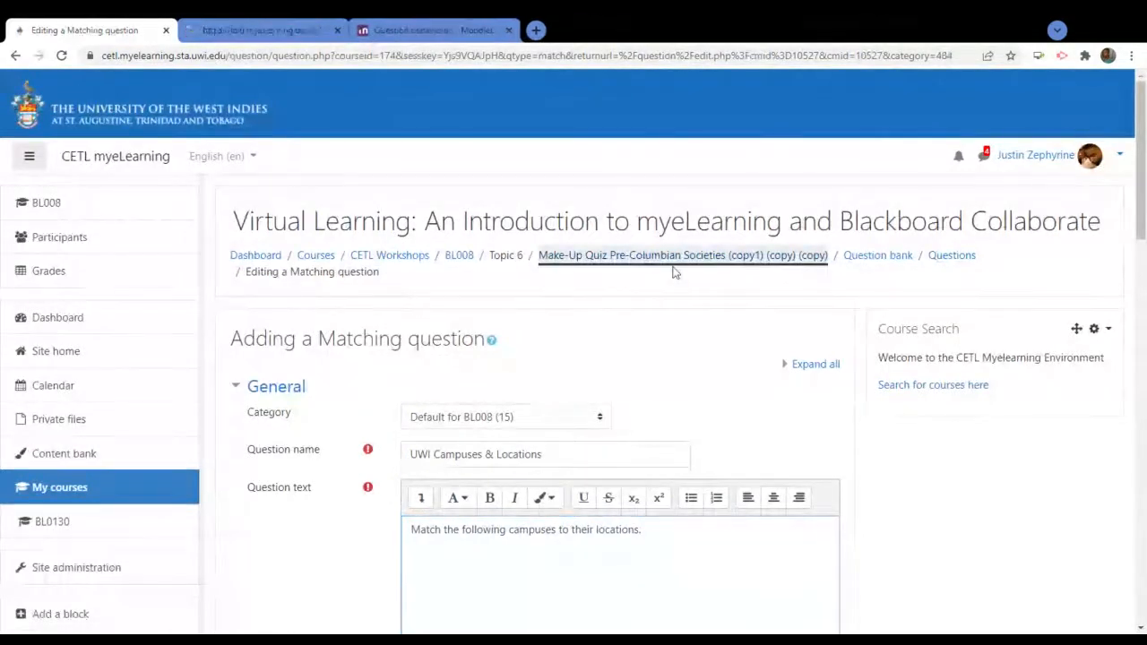
pyautogui.click(282, 27)
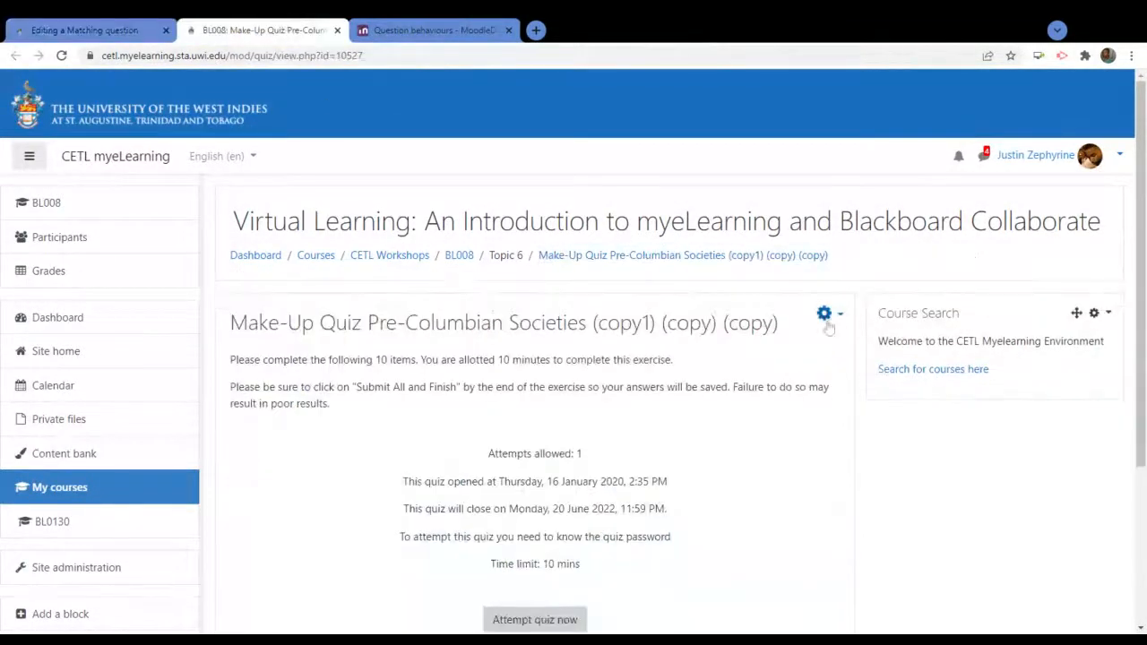
pyautogui.click(826, 313)
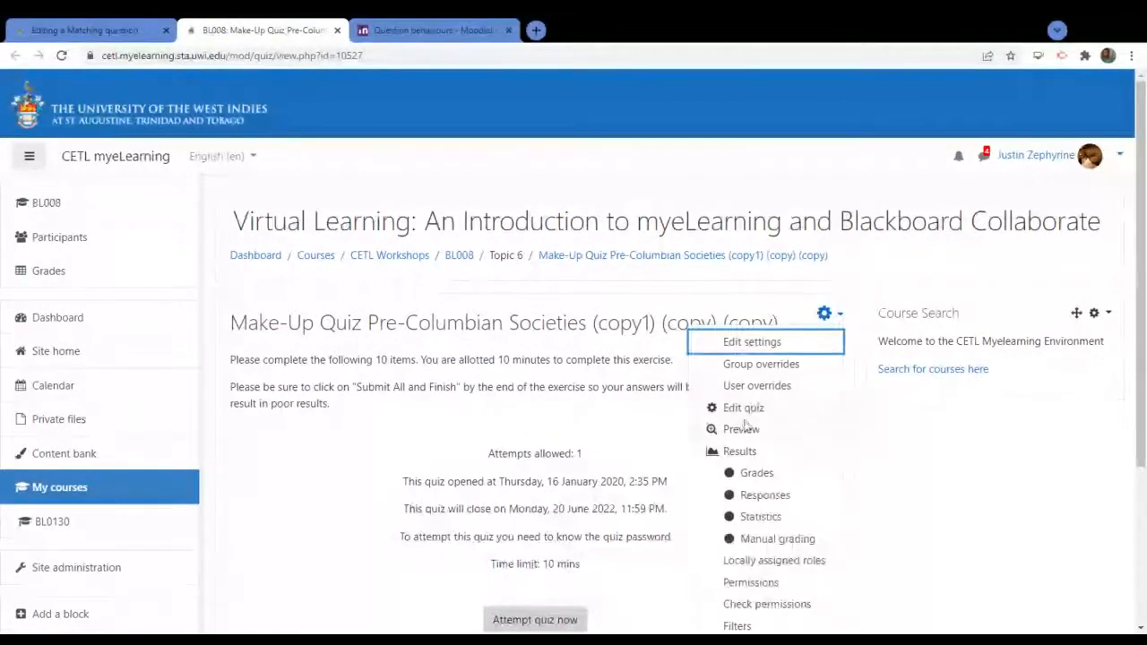
pyautogui.click(742, 408)
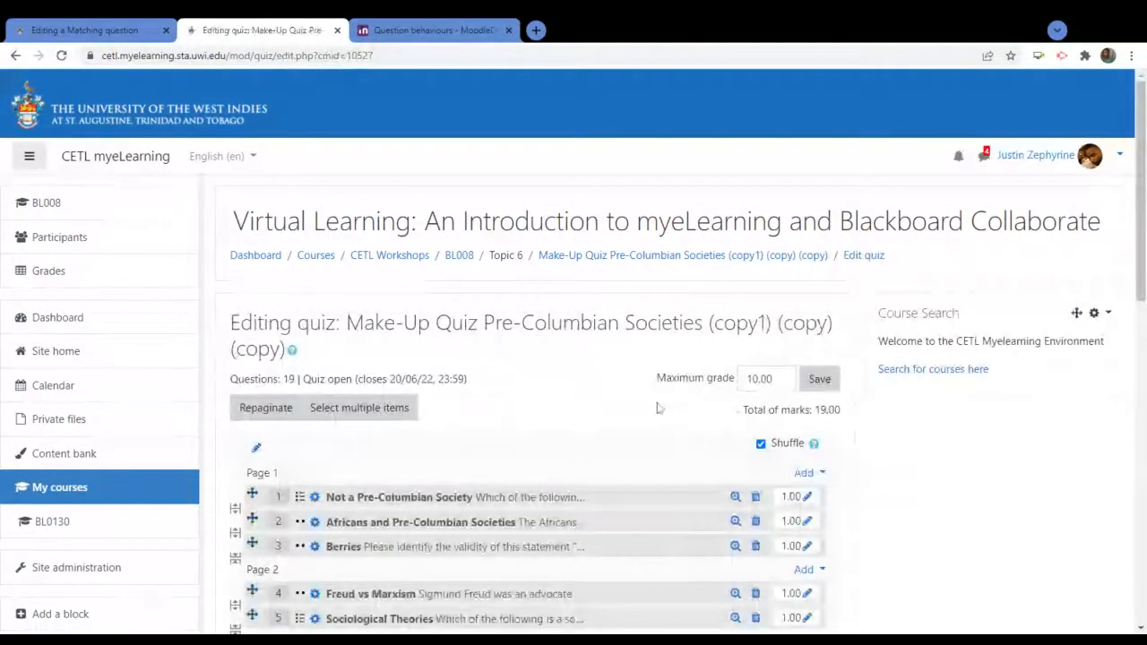
pyautogui.scroll(-3, 561, 415)
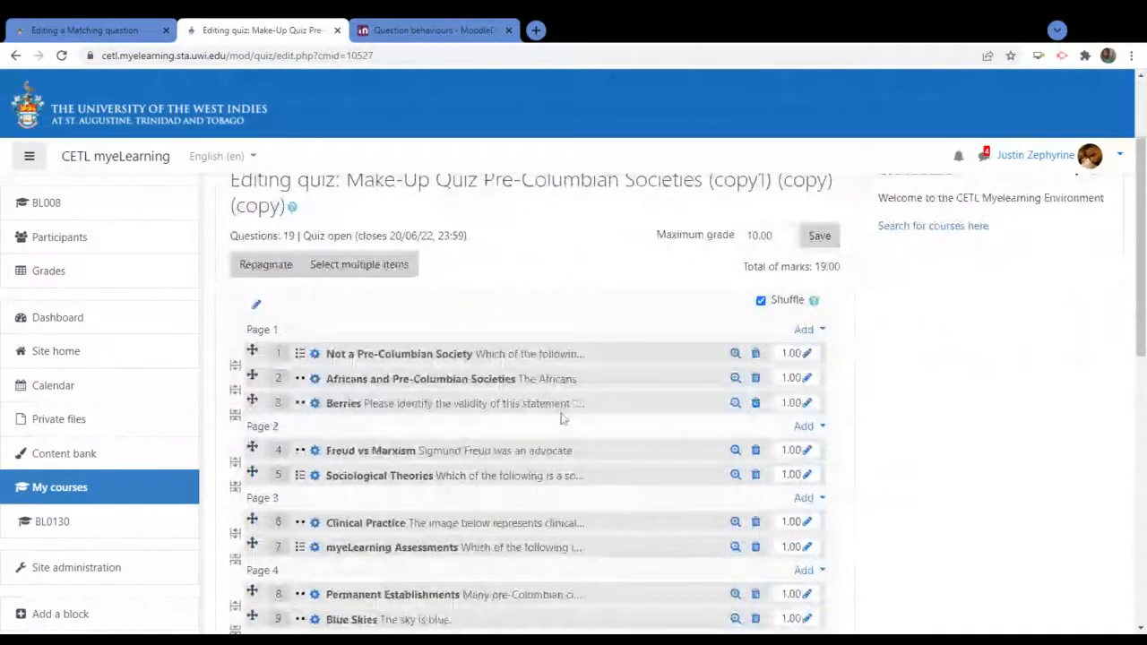
pyautogui.scroll(-4, 561, 419)
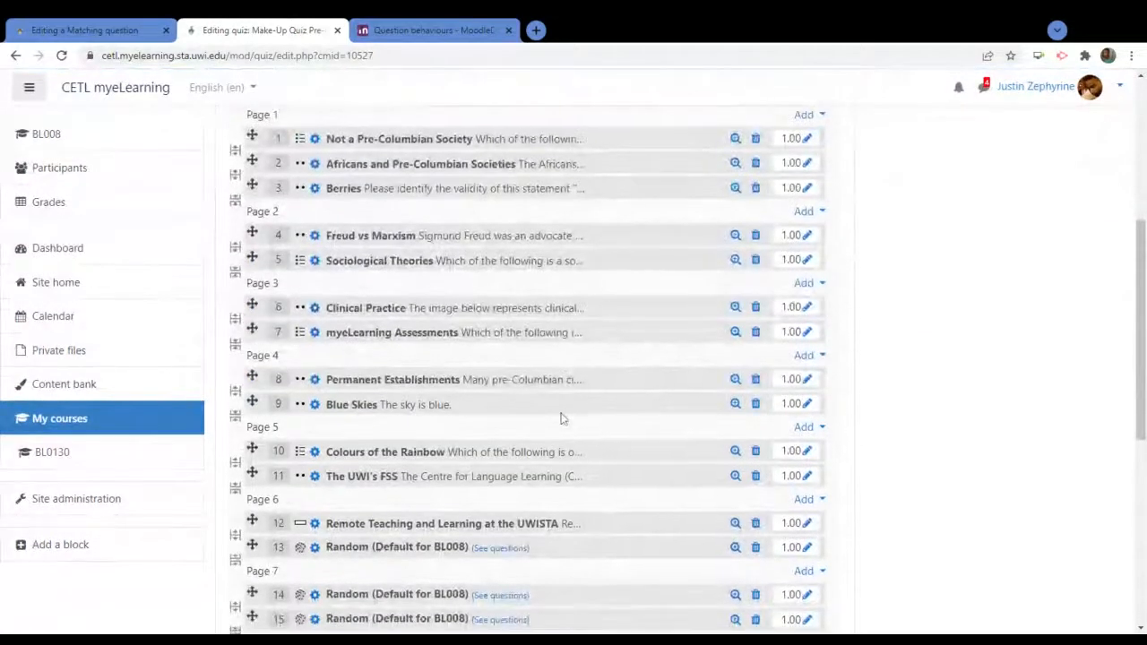
pyautogui.scroll(-1, 563, 417)
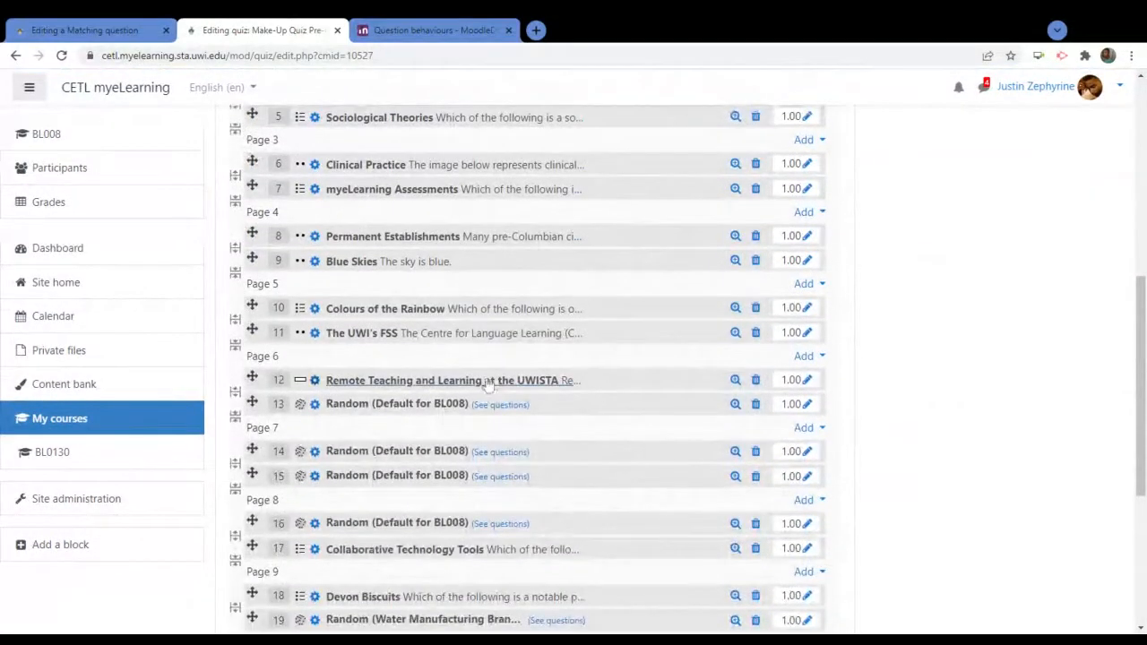
pyautogui.scroll(-3, 378, 460)
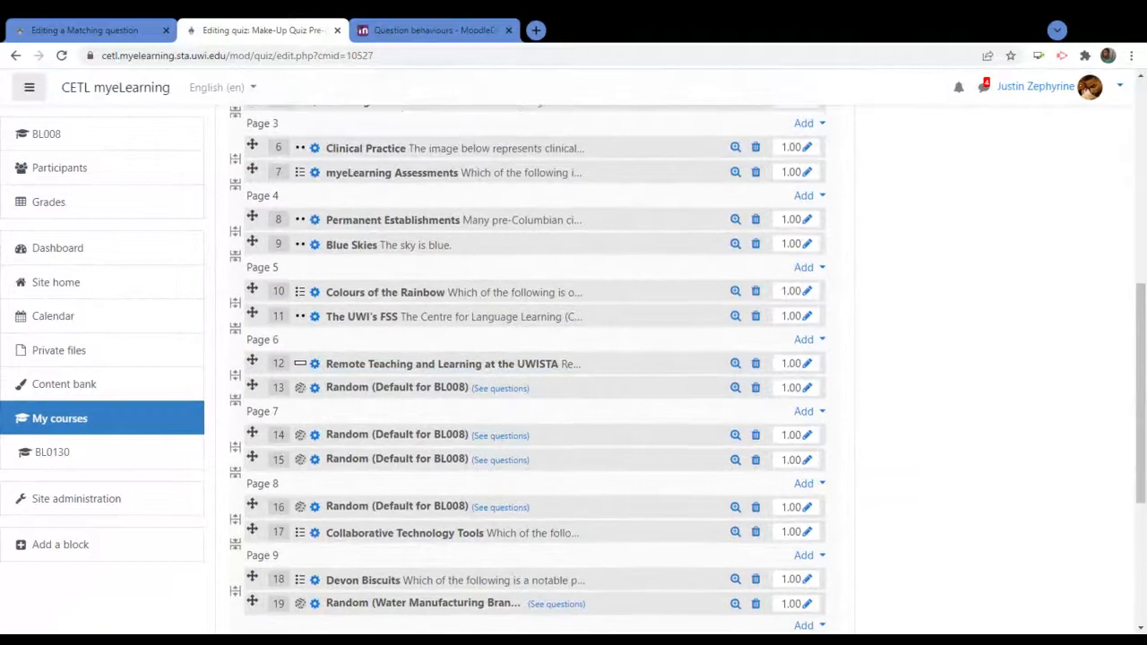
pyautogui.scroll(5, 377, 460)
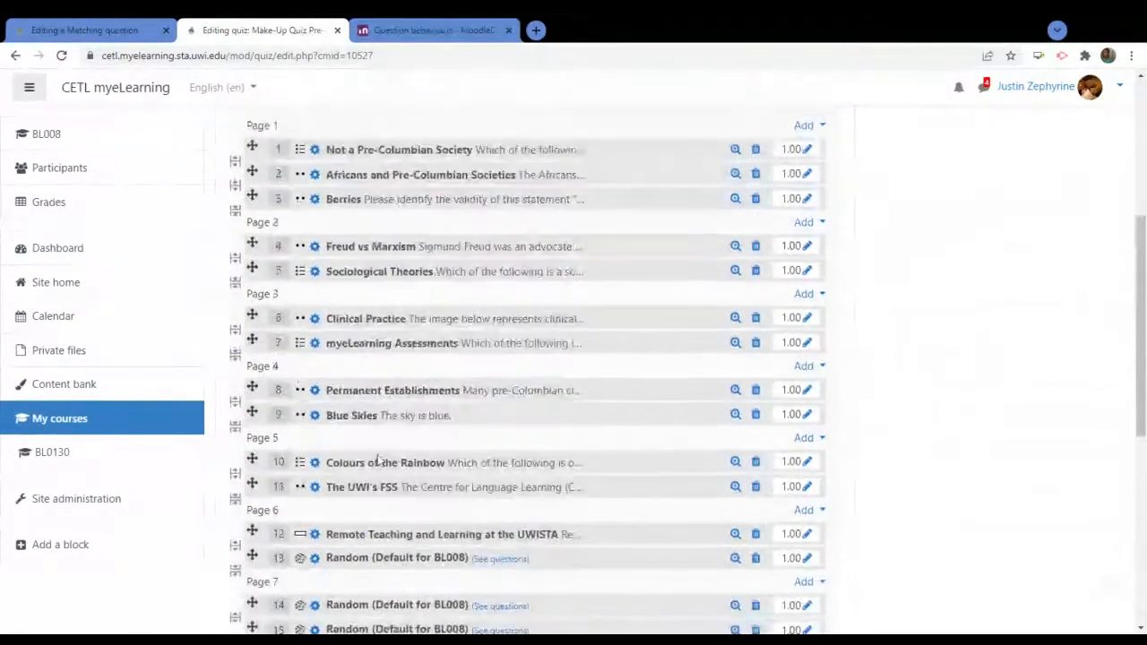
pyautogui.scroll(1, 378, 460)
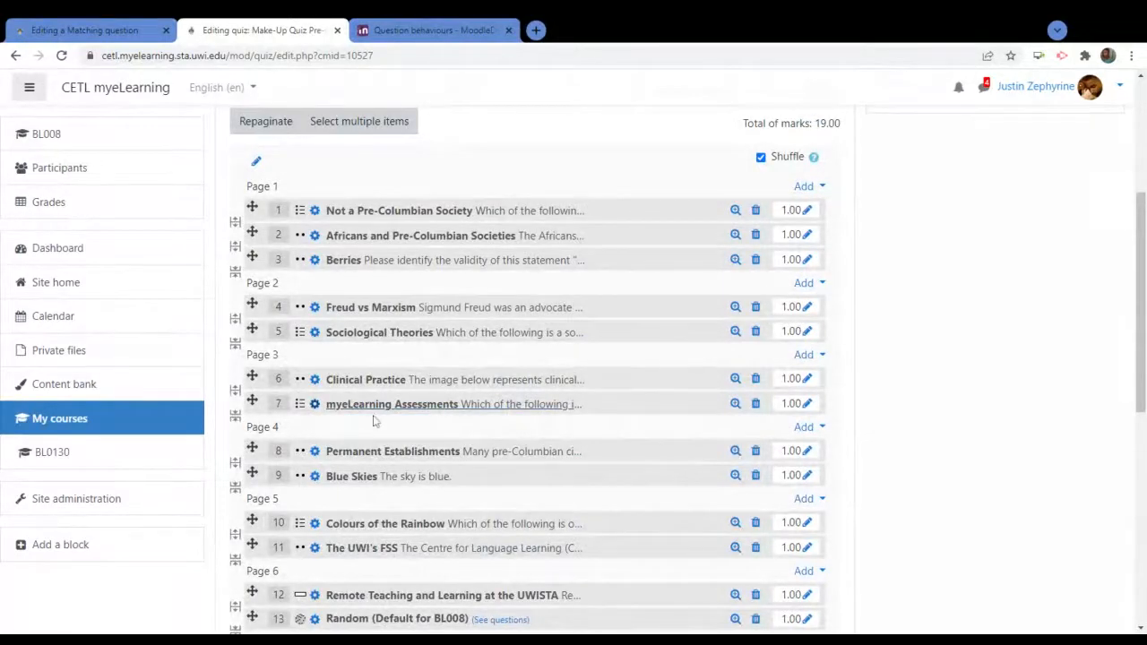
pyautogui.scroll(-2, 356, 573)
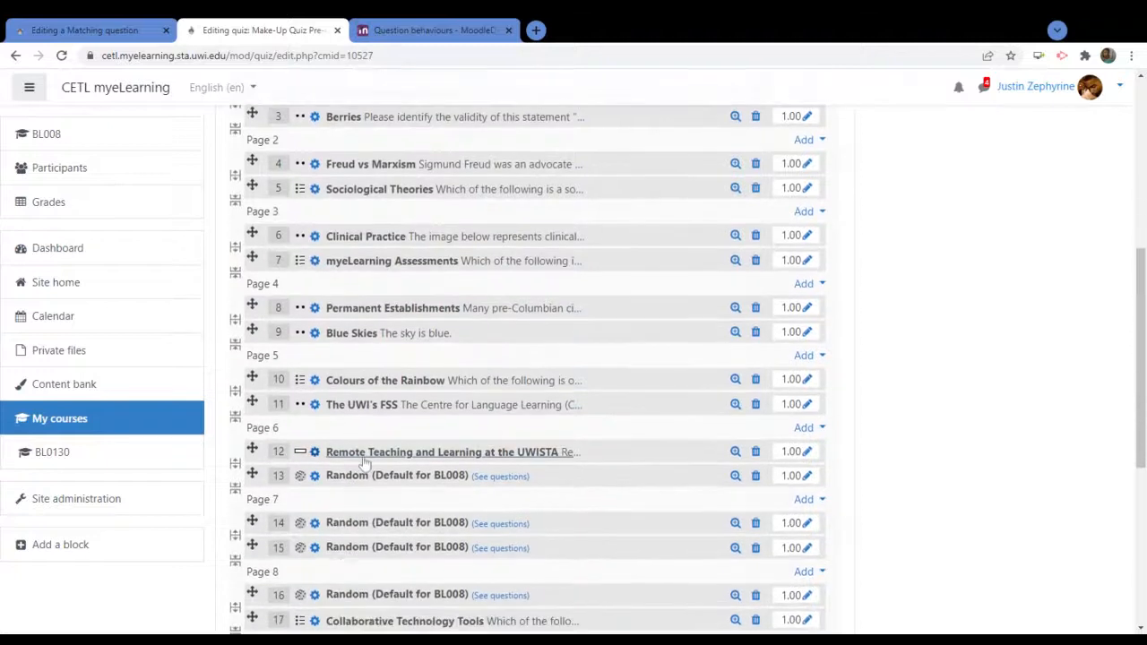
# View the Remote Teaching and Learning at the UWISTA question, then return to the matching draft
pyautogui.click(364, 457)
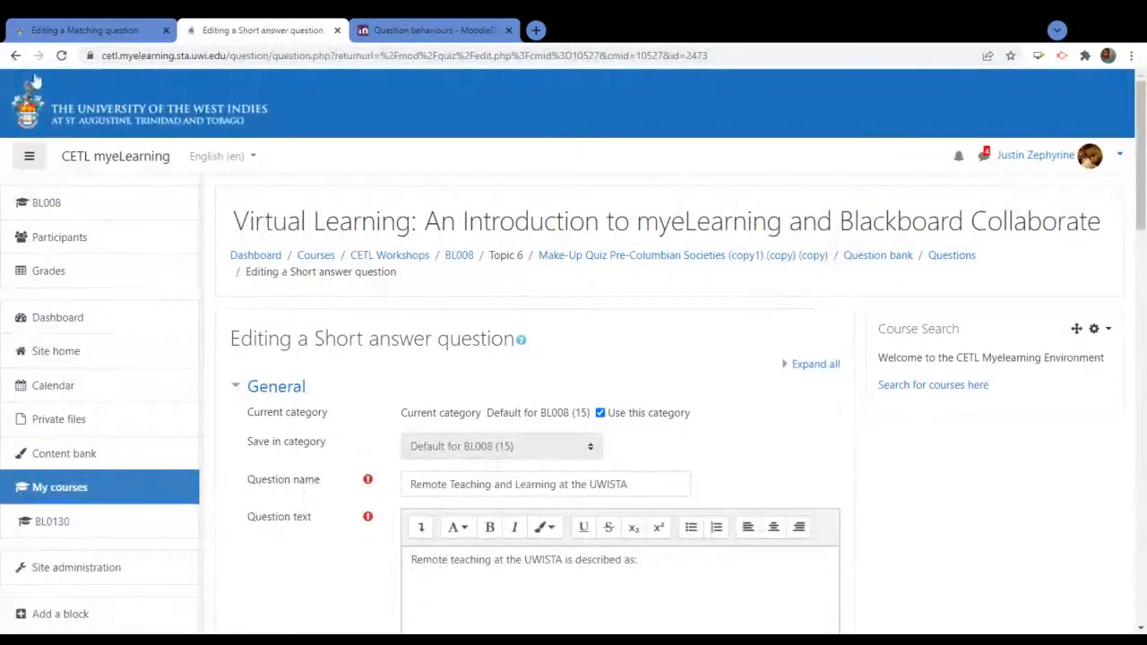
pyautogui.click(15, 56)
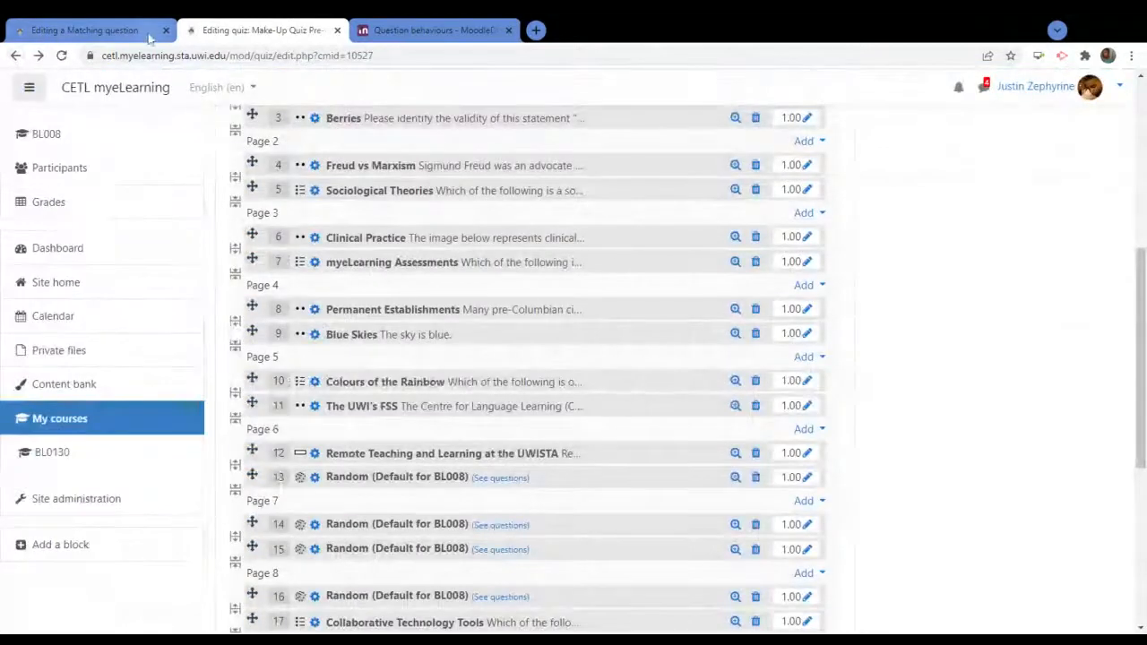
pyautogui.click(150, 36)
pyautogui.scroll(-3, 342, 551)
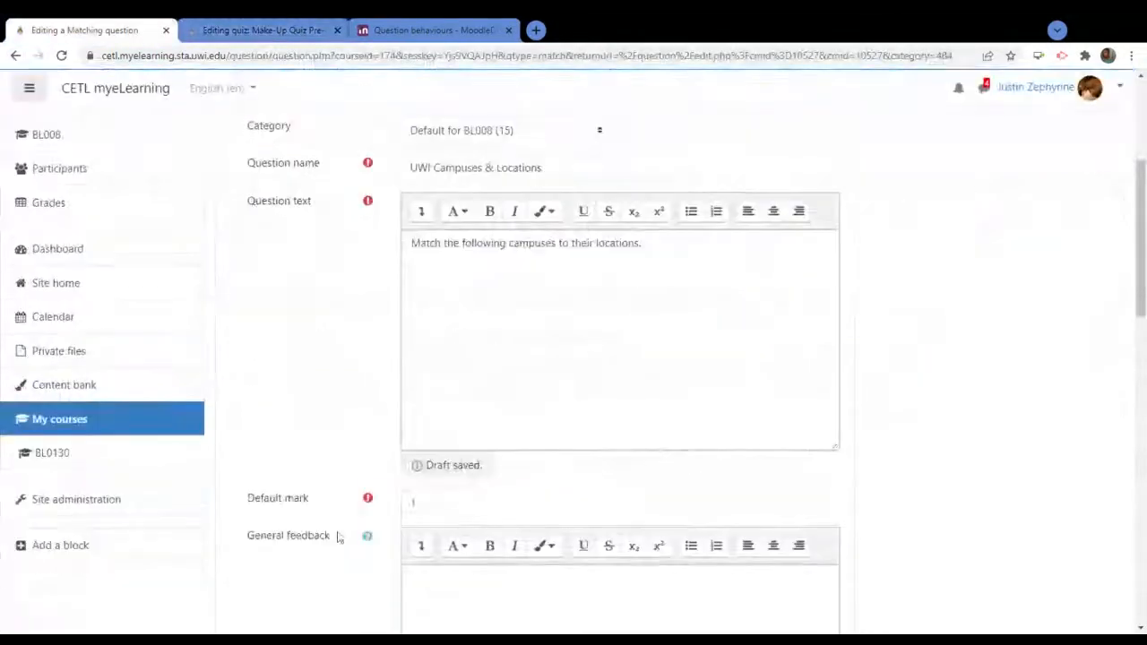
# Enter UWISTA as the first item with St. Augustine as its answer
pyautogui.scroll(-6, 339, 536)
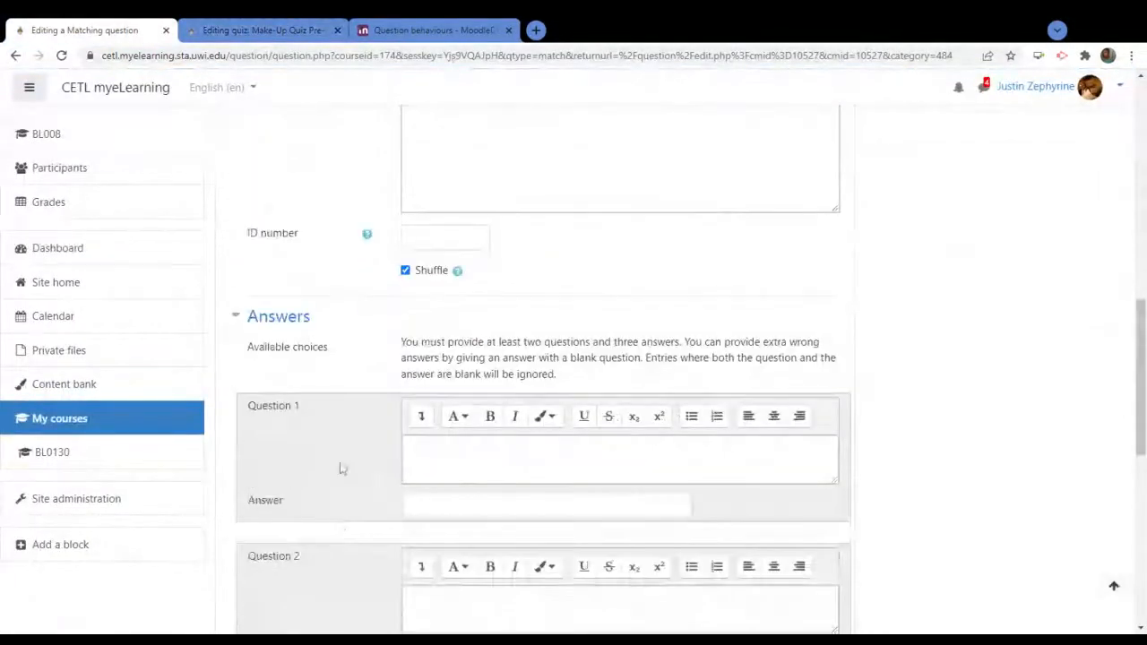
pyautogui.scroll(-2, 330, 430)
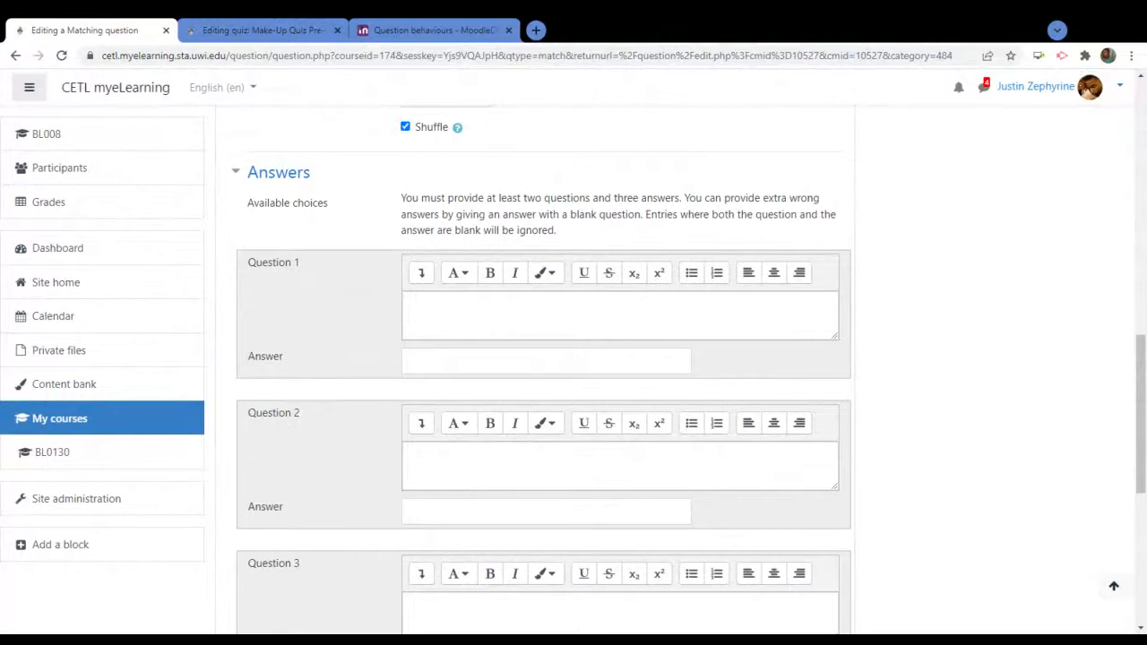
pyautogui.click(621, 315)
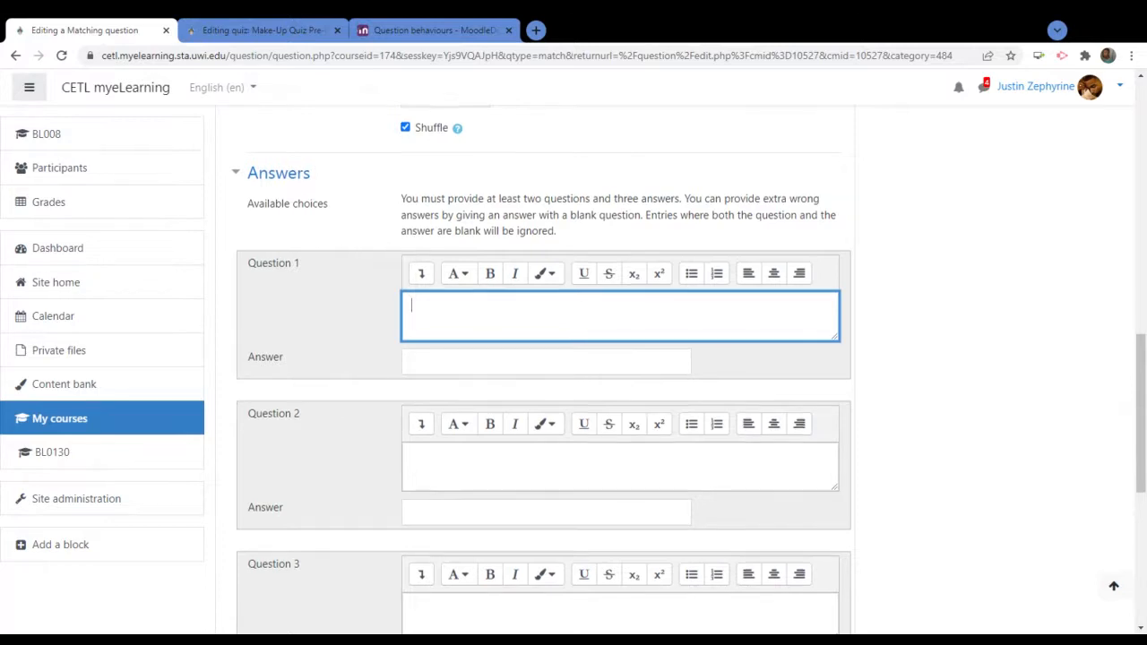
pyautogui.scroll(8, 537, 358)
pyautogui.scroll(3, 446, 480)
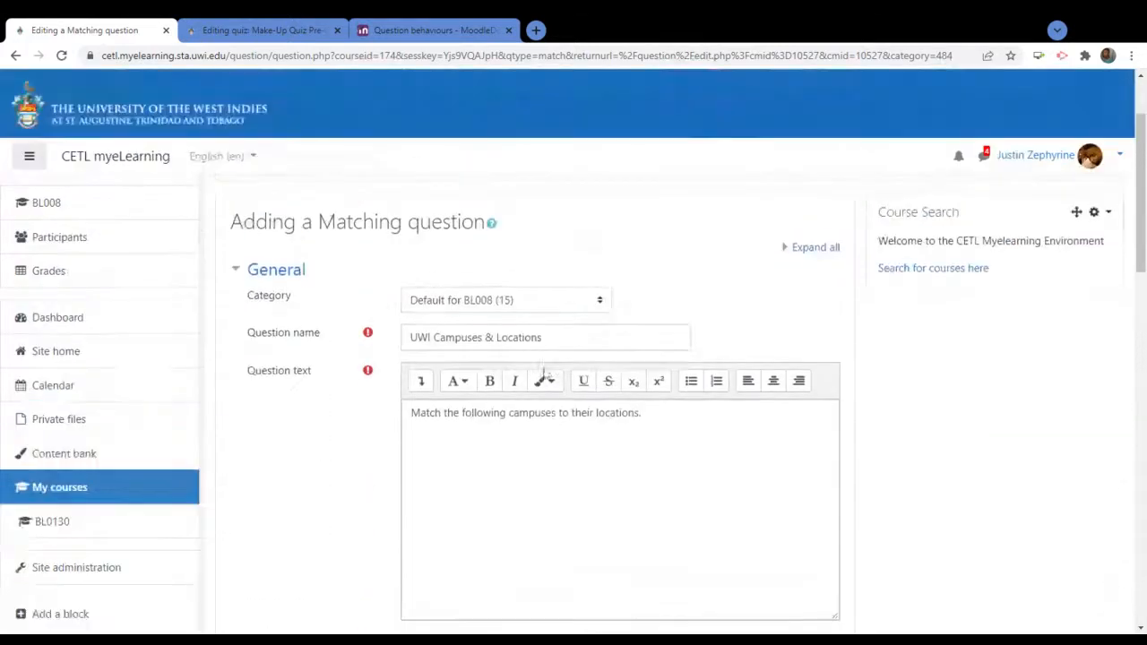
pyautogui.scroll(-8, 445, 480)
pyautogui.scroll(-1, 445, 479)
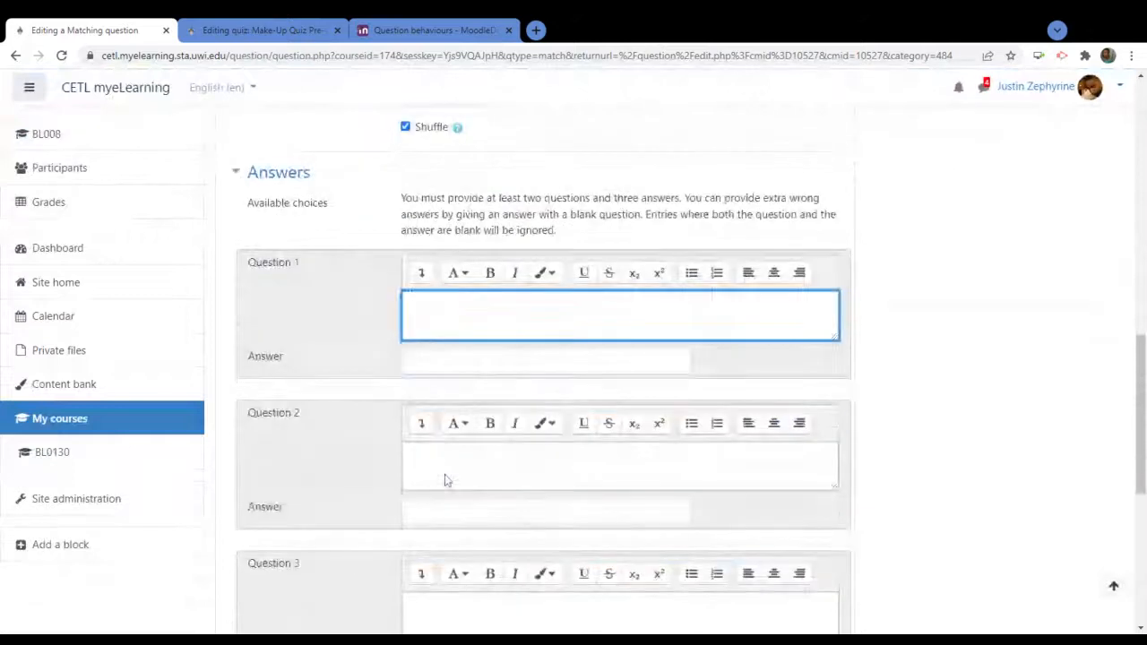
pyautogui.write('UWI')
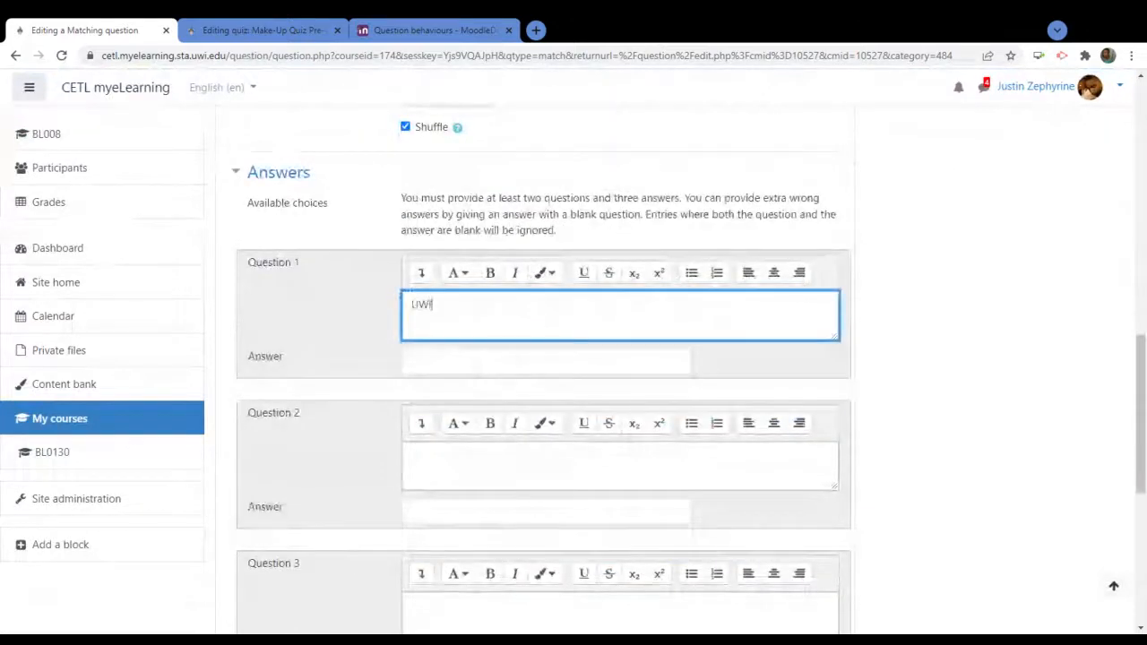
pyautogui.write('STA')
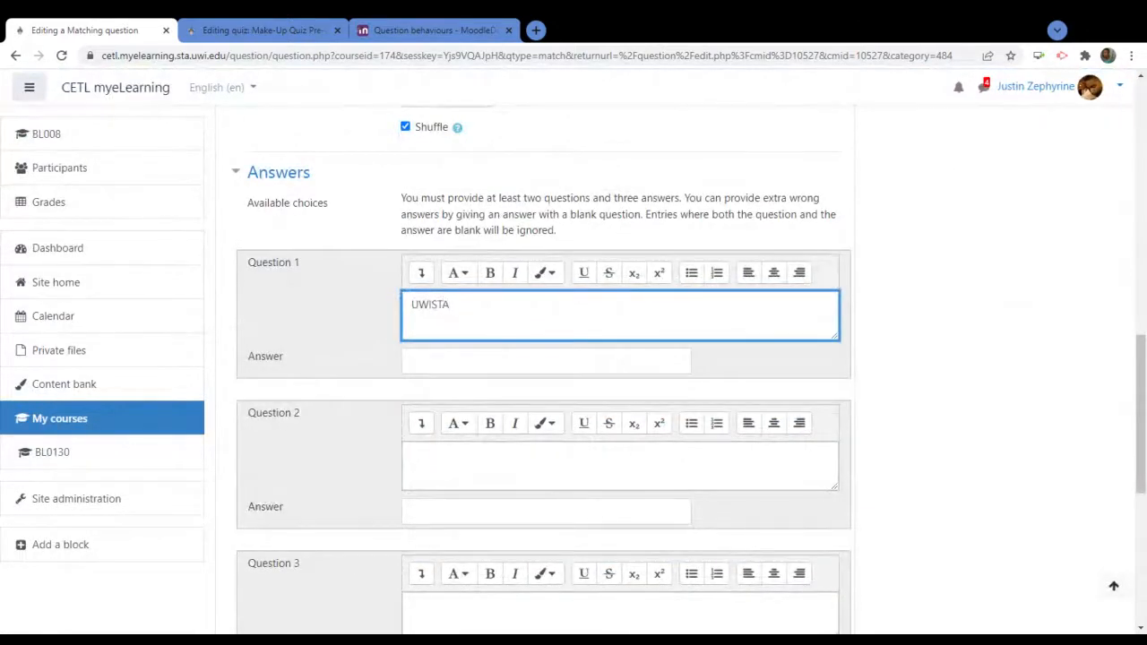
pyautogui.press('Tab')
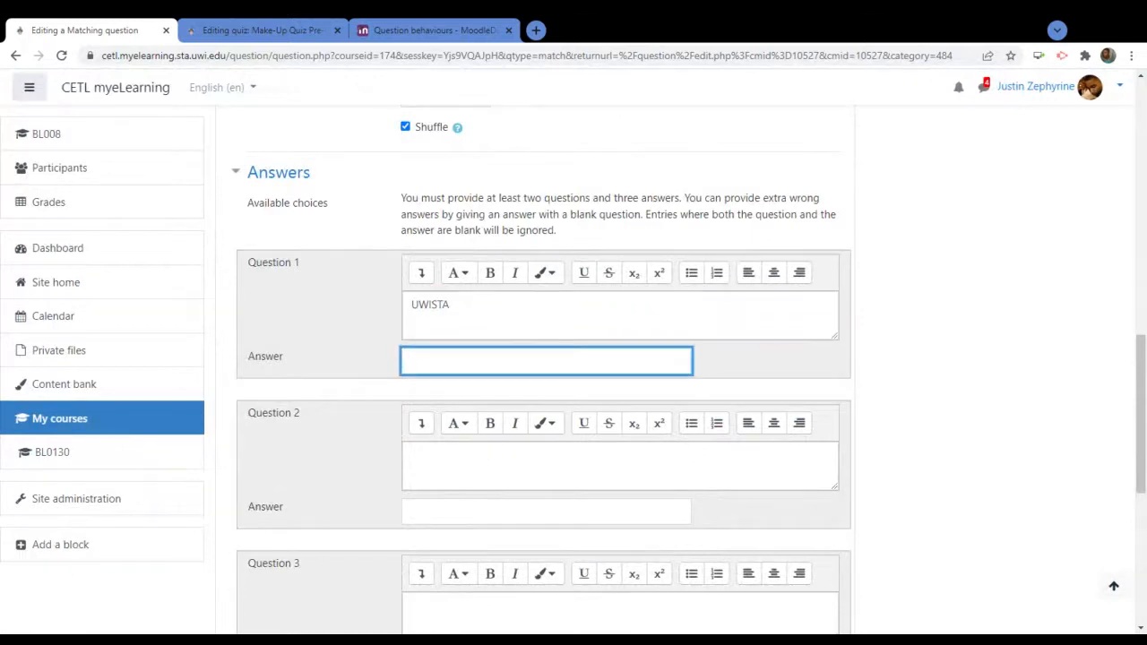
pyautogui.write('St. AUgustine')
pyautogui.press('BackSpace')
pyautogui.write('u')
# Enter UWI, Mona as the second item with Cave Hill as its provisional answer
pyautogui.click(466, 460)
pyautogui.write('U')
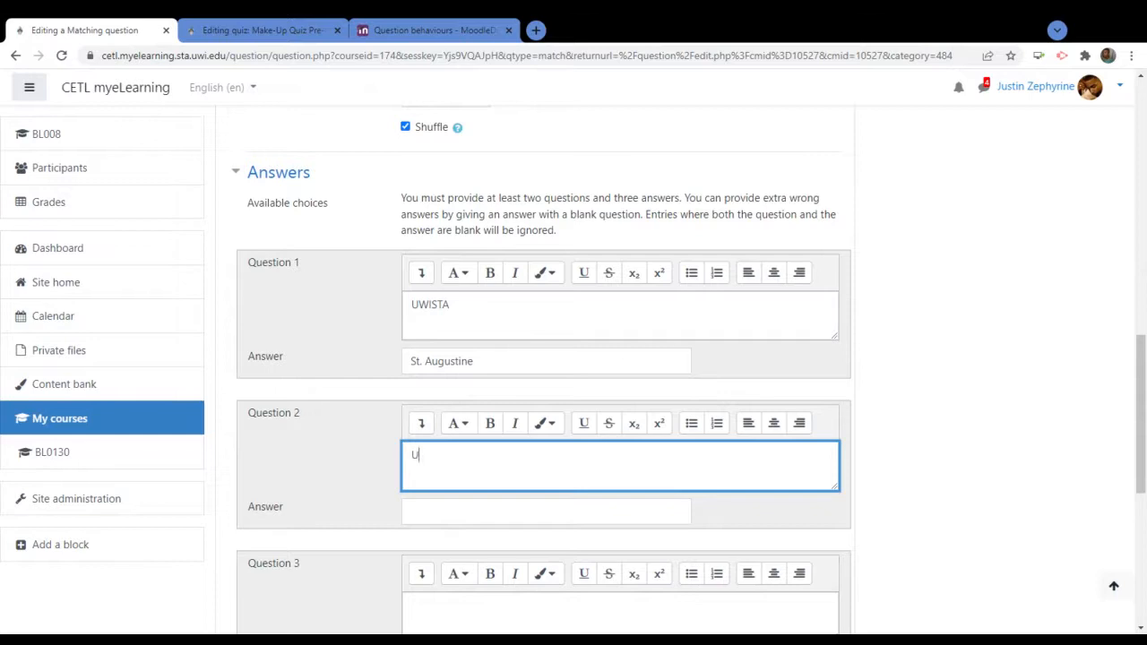
pyautogui.write('WI, MOna')
pyautogui.press('Left')
pyautogui.press('Left')
pyautogui.press('Left')
pyautogui.press('Delete')
pyautogui.write('o')
pyautogui.click(412, 511)
pyautogui.write('Cave')
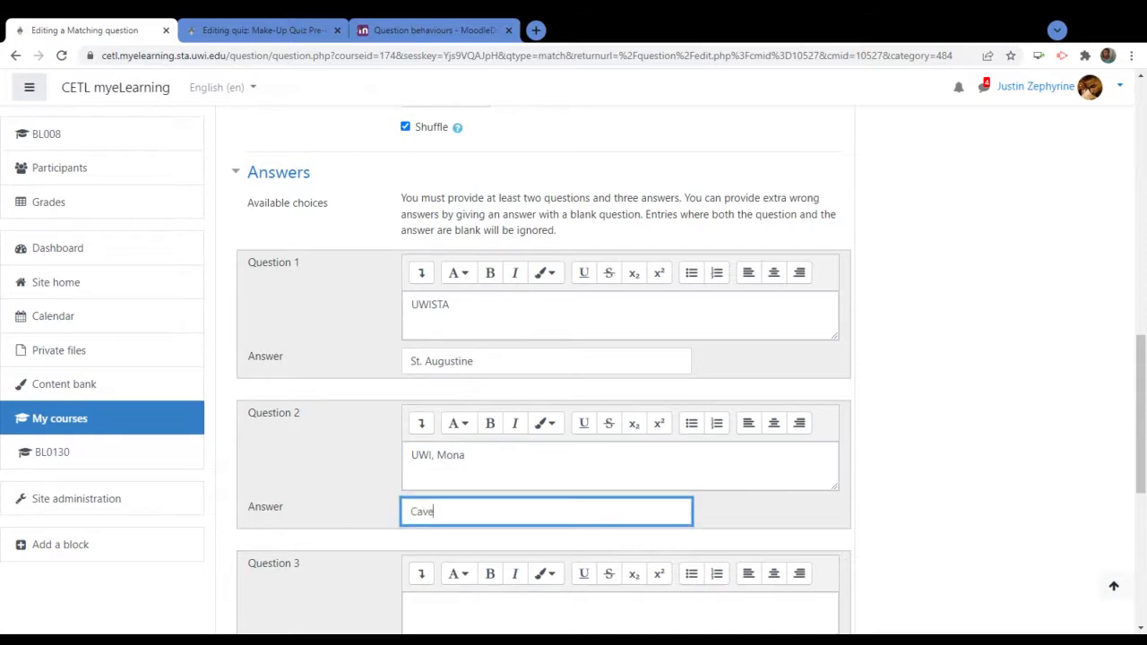
pyautogui.write(' Hill')
pyautogui.scroll(-3, 541, 370)
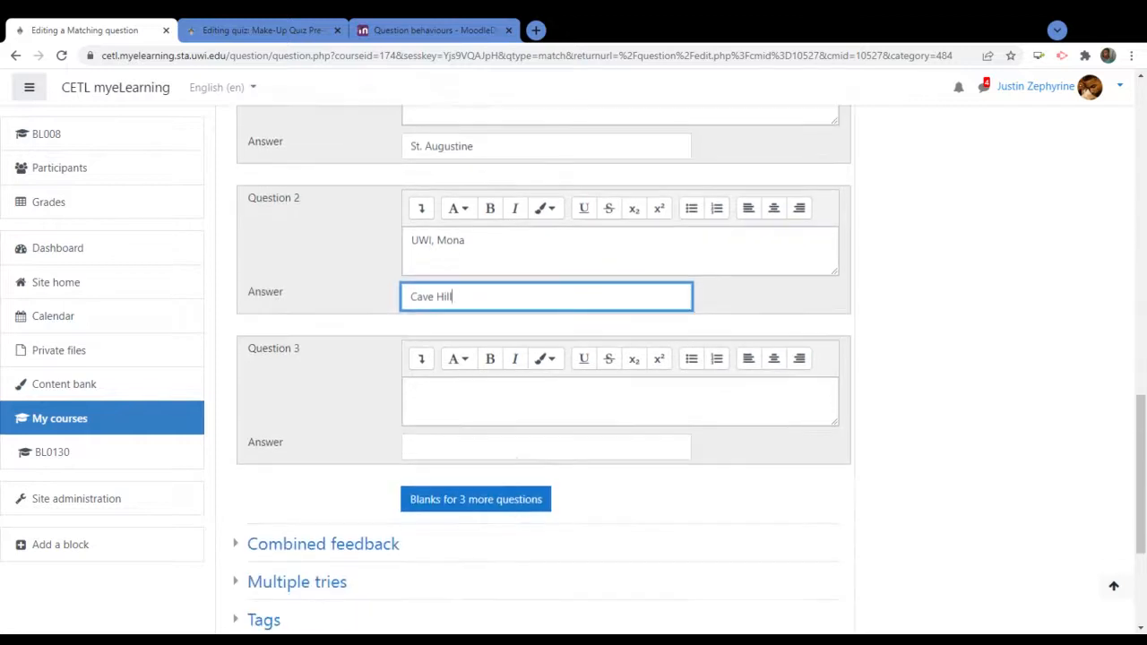
# Add UWI, Cave Hill matched to Barbados and change Mona's answer to Jamaica
pyautogui.click(412, 391)
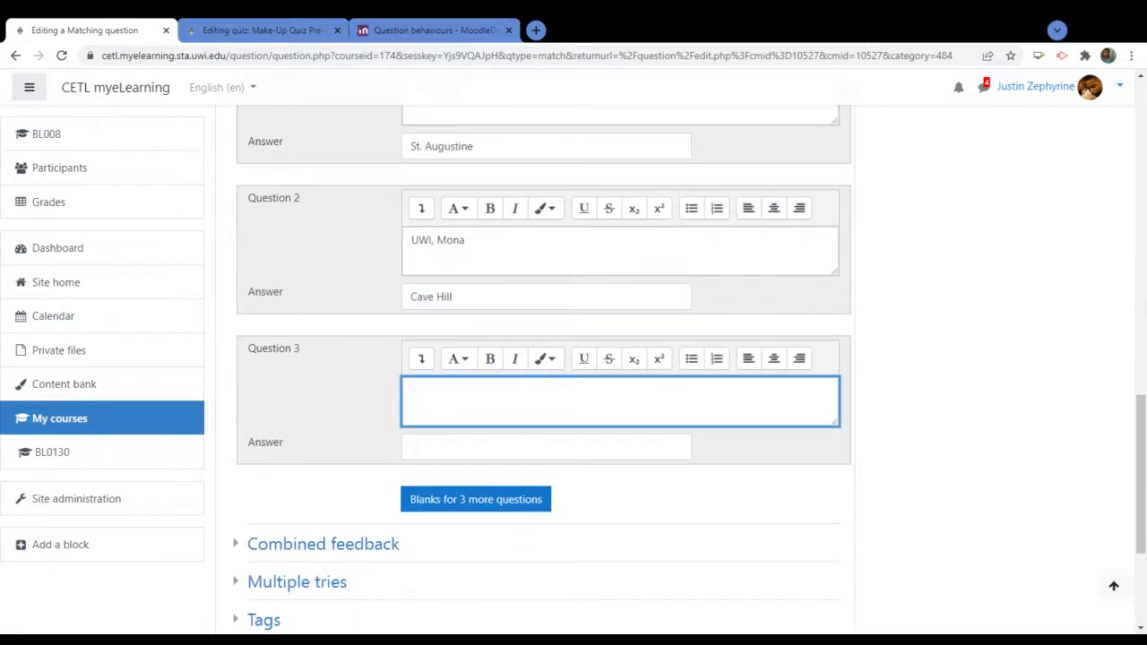
pyautogui.write('UWI,')
pyautogui.click(454, 297)
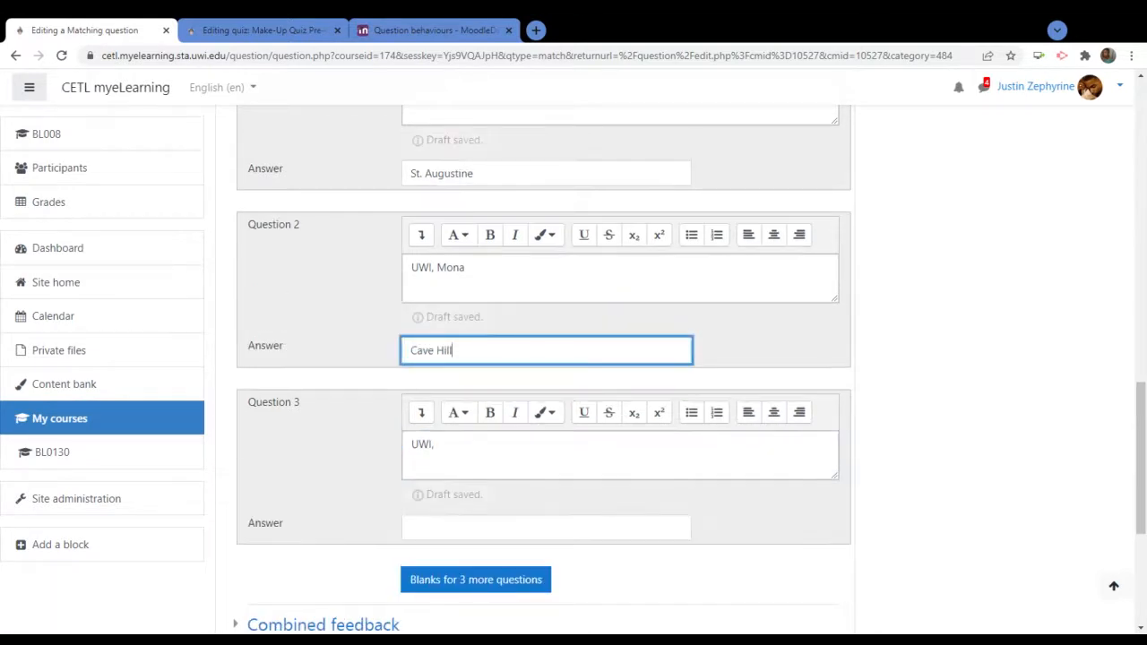
pyautogui.press('BackSpace')
pyautogui.press('BackSpace')
pyautogui.press('BackSpace')
pyautogui.press('BackSpace')
pyautogui.press('BackSpace')
pyautogui.press('BackSpace')
pyautogui.press('BackSpace')
pyautogui.press('BackSpace')
pyautogui.write('J')
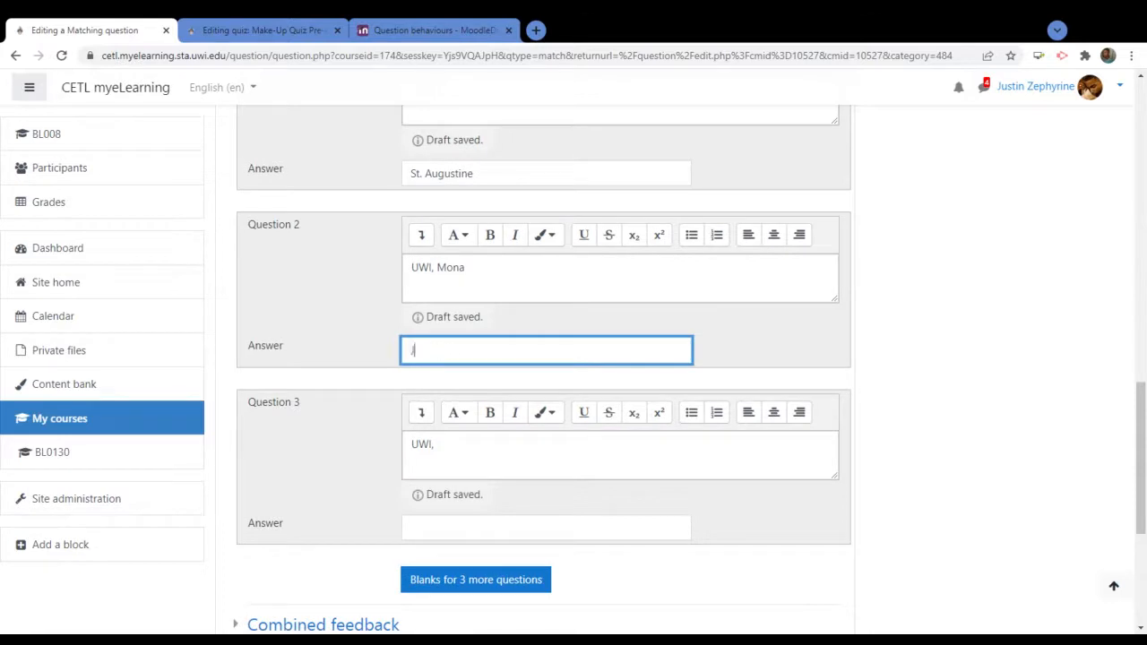
pyautogui.write('amaica')
pyautogui.click(437, 446)
pyautogui.write('Cave')
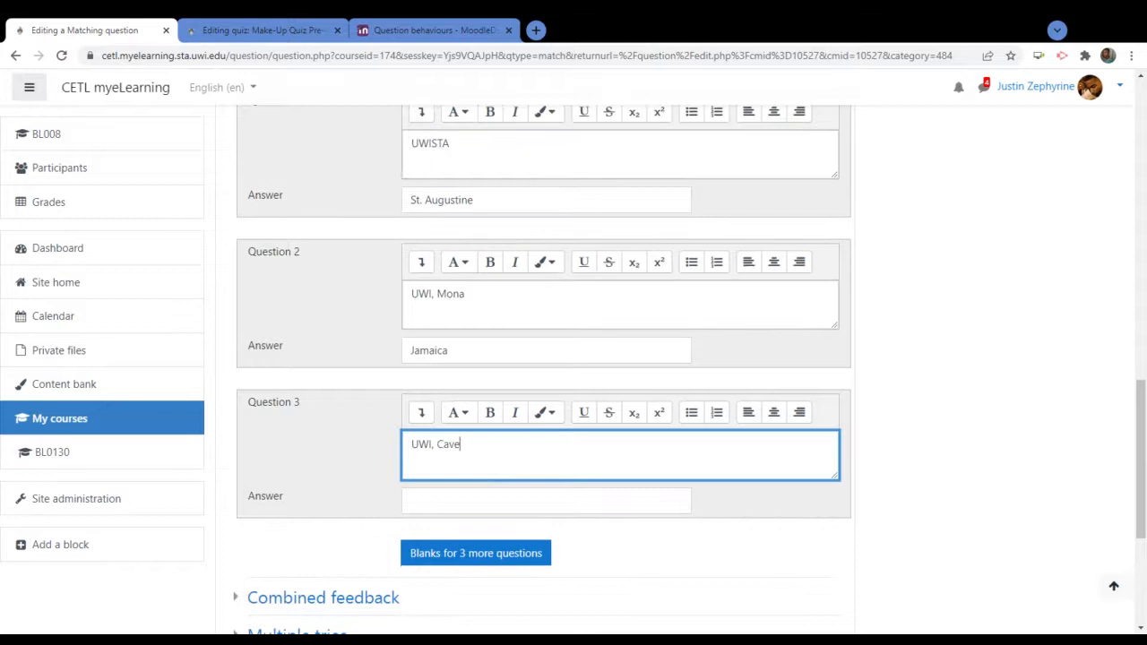
pyautogui.write(' Hill')
pyautogui.press('Tab')
pyautogui.write('Barb')
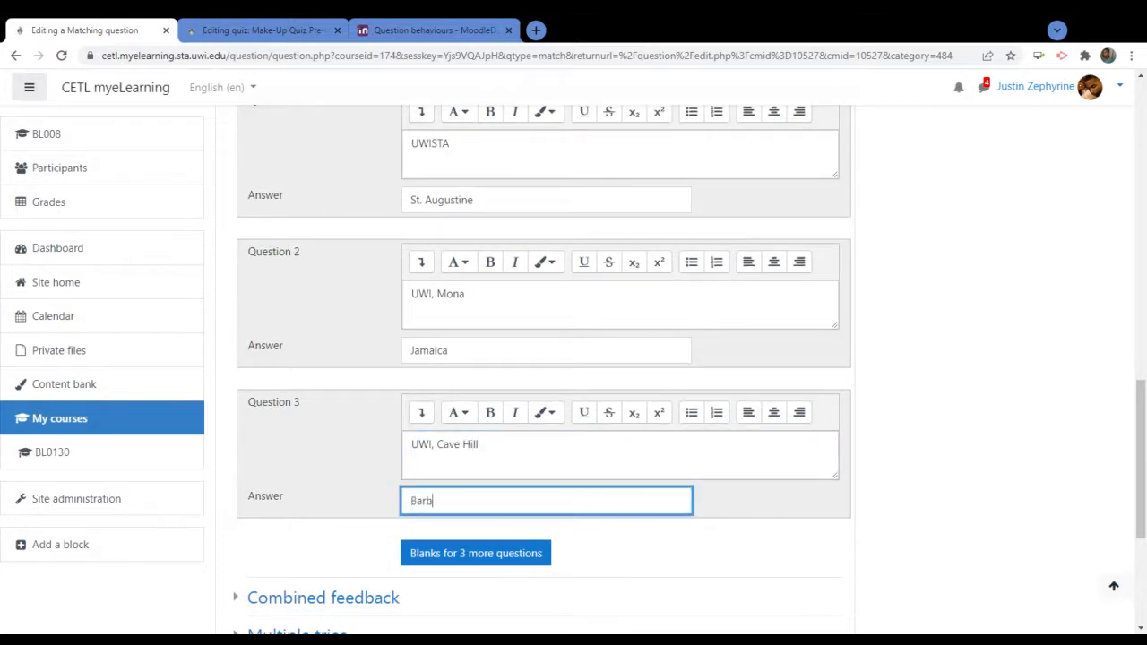
pyautogui.write('ados')
# Change UWISTA's answer to Trinidad and Tobago and save the question
pyautogui.scroll(4, 543, 370)
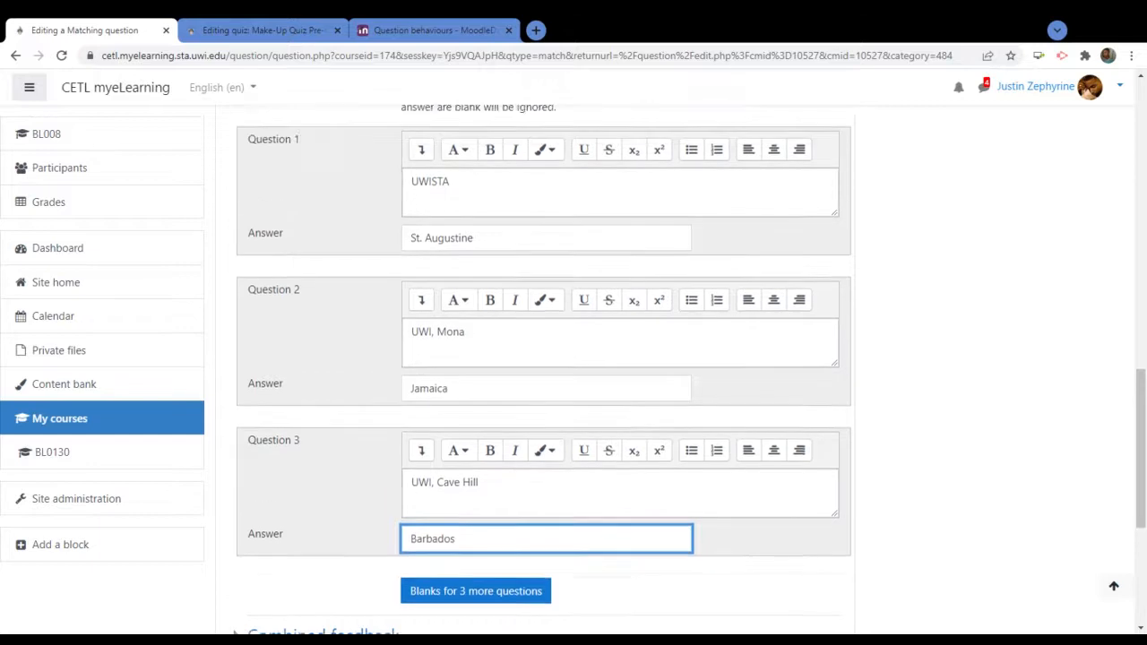
pyautogui.click(475, 558)
pyautogui.press('BackSpace')
pyautogui.press('BackSpace')
pyautogui.press('BackSpace')
pyautogui.press('BackSpace')
pyautogui.press('BackSpace')
pyautogui.press('BackSpace')
pyautogui.press('BackSpace')
pyautogui.press('BackSpace')
pyautogui.press('BackSpace')
pyautogui.press('BackSpace')
pyautogui.press('BackSpace')
pyautogui.press('BackSpace')
pyautogui.press('BackSpace')
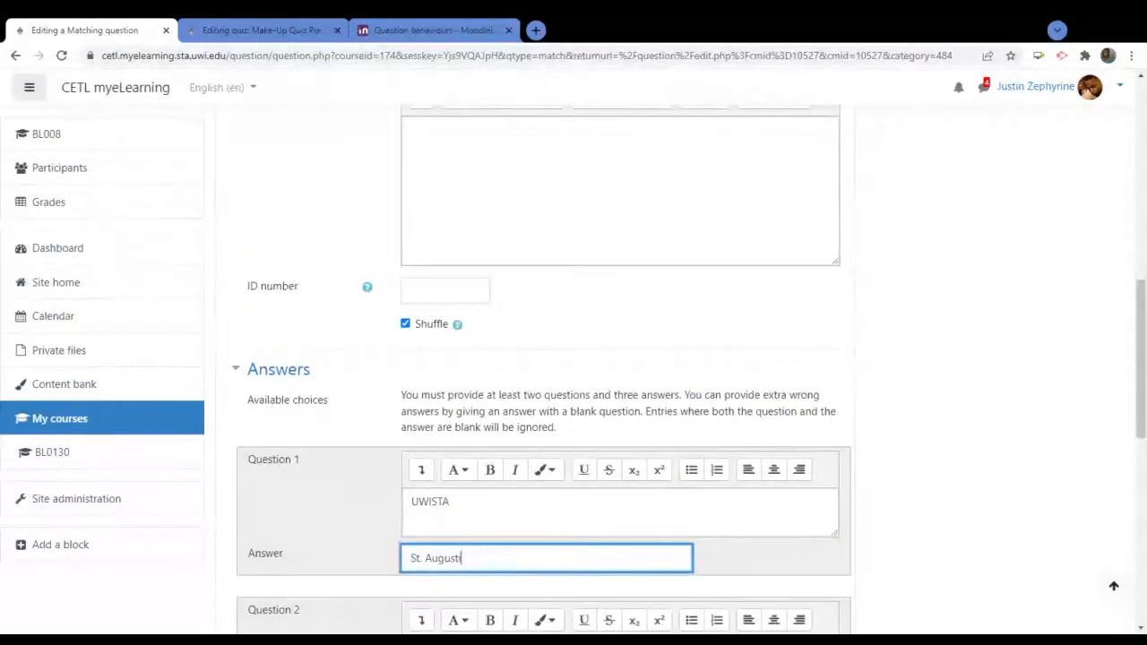
pyautogui.write('Trinidad and To')
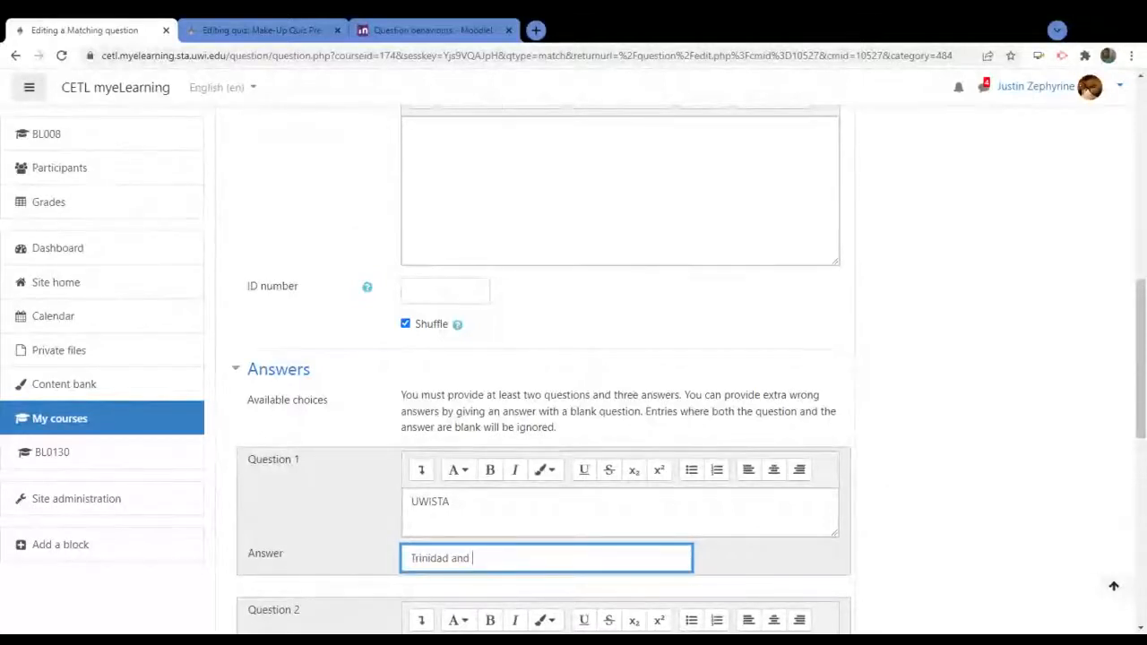
pyautogui.write('Tobago')
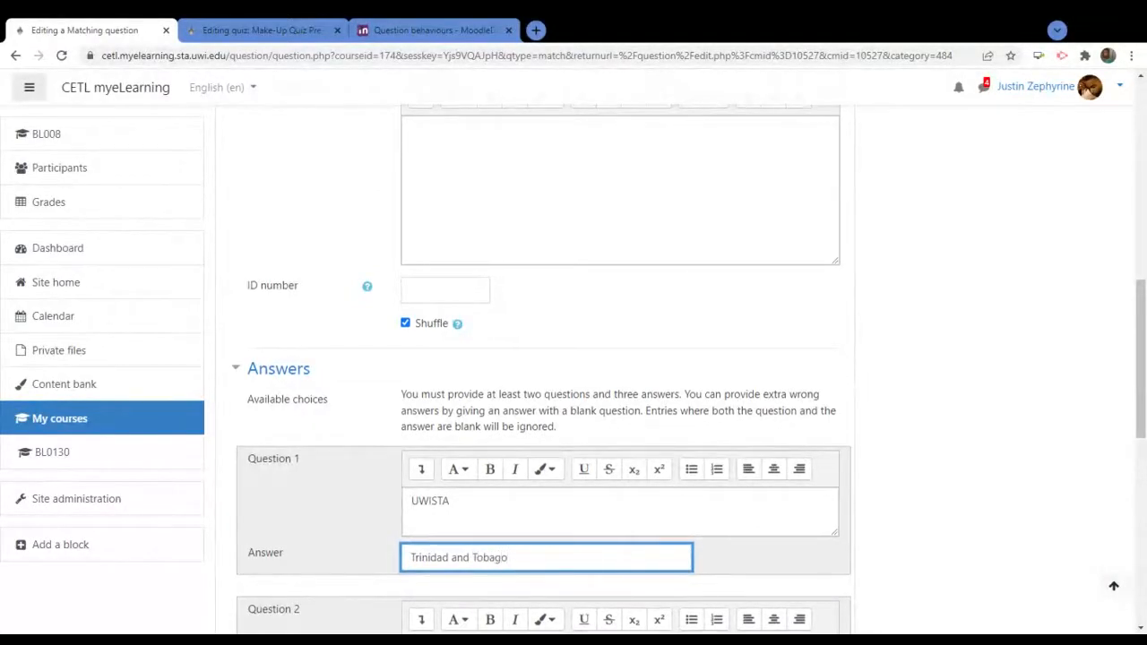
pyautogui.scroll(-7, 891, 392)
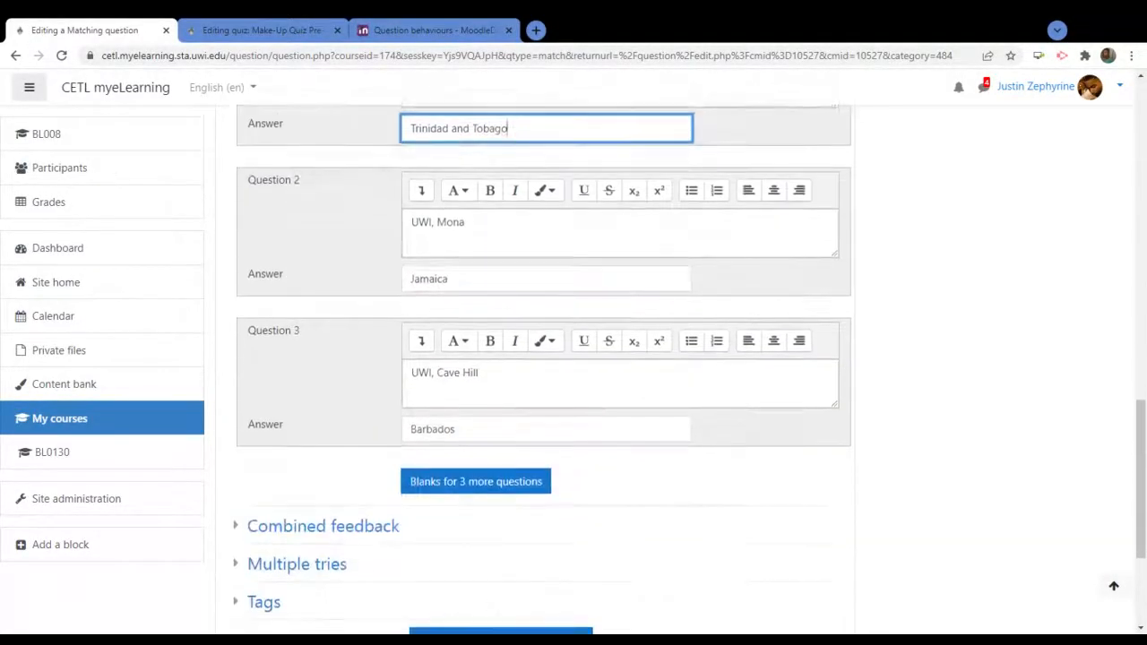
pyautogui.scroll(1, 891, 389)
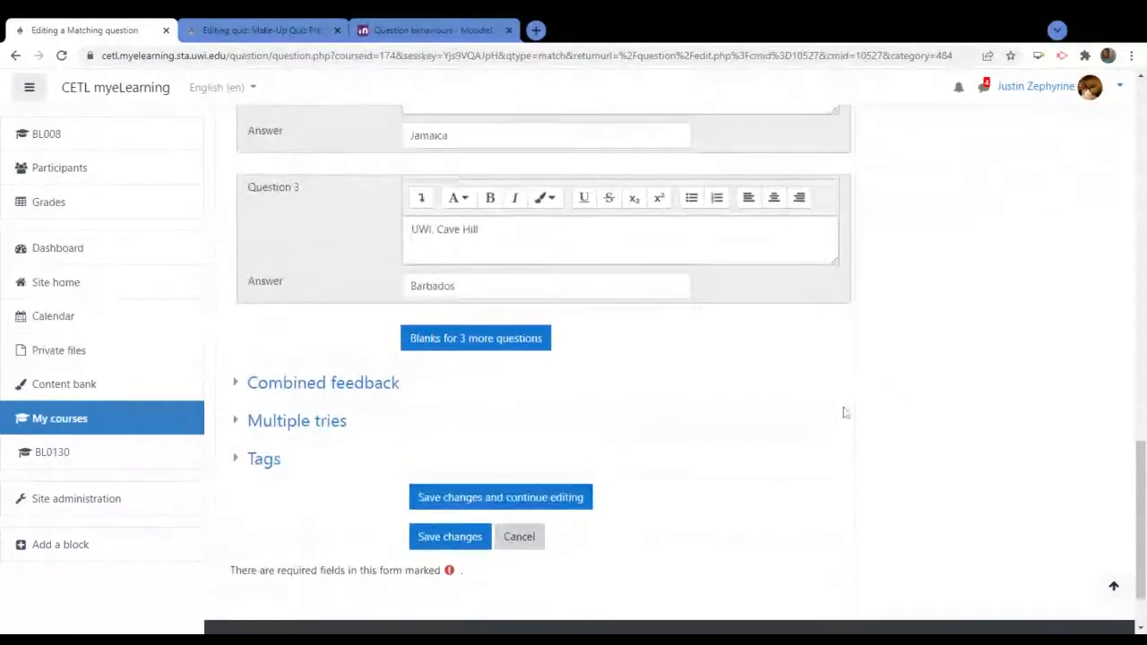
pyautogui.click(450, 539)
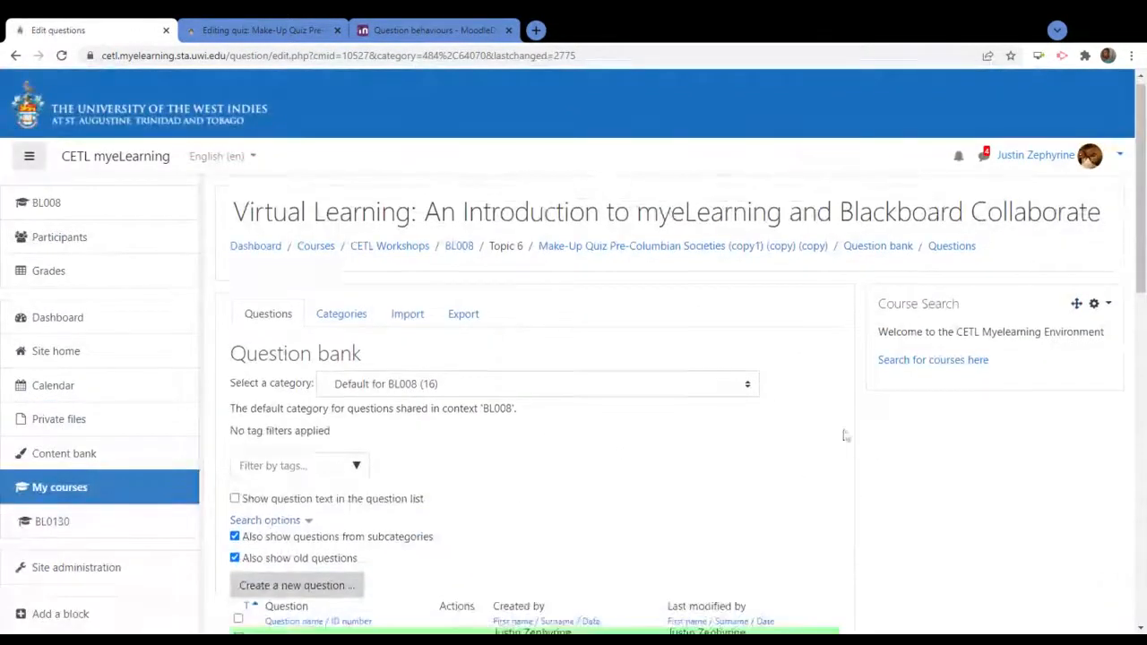
# Select UWI Campuses & Locations in the question bank and move it to The UWISTA category
pyautogui.scroll(-3, 844, 436)
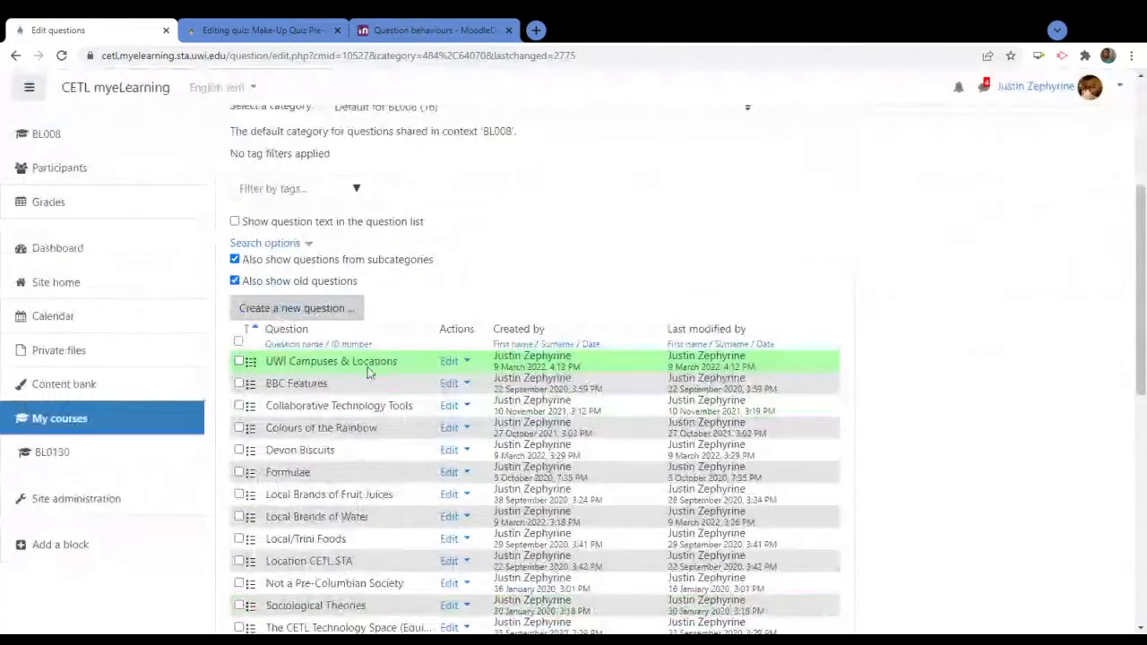
pyautogui.click(239, 362)
pyautogui.scroll(-4, 287, 385)
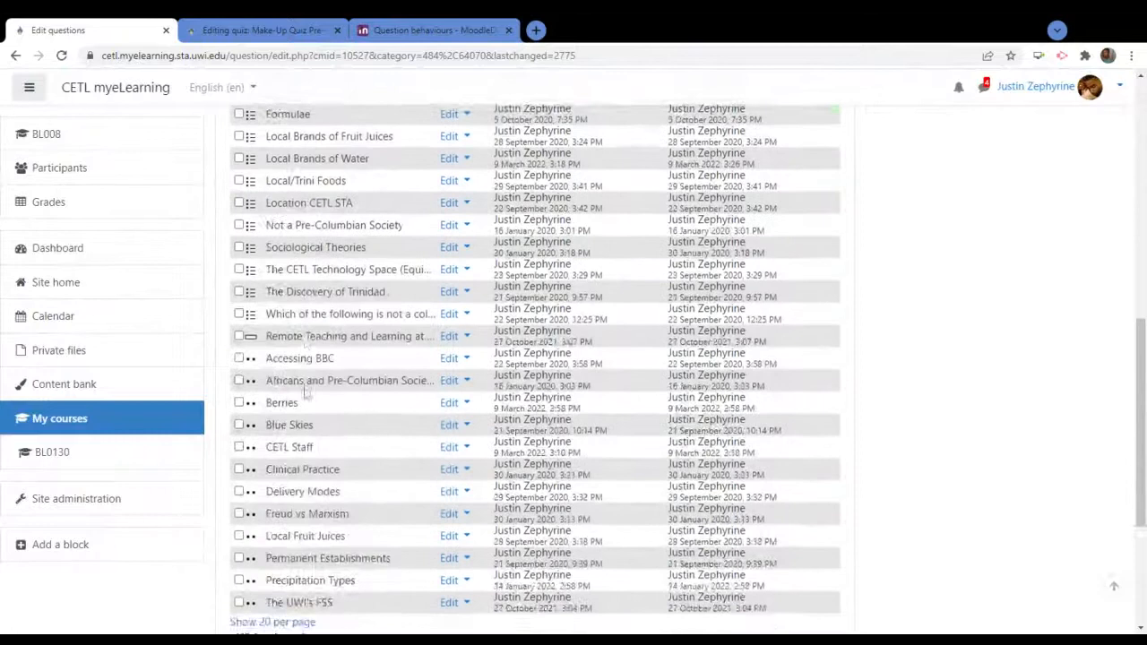
pyautogui.scroll(2, 308, 394)
pyautogui.scroll(2, 307, 394)
pyautogui.scroll(-8, 549, 409)
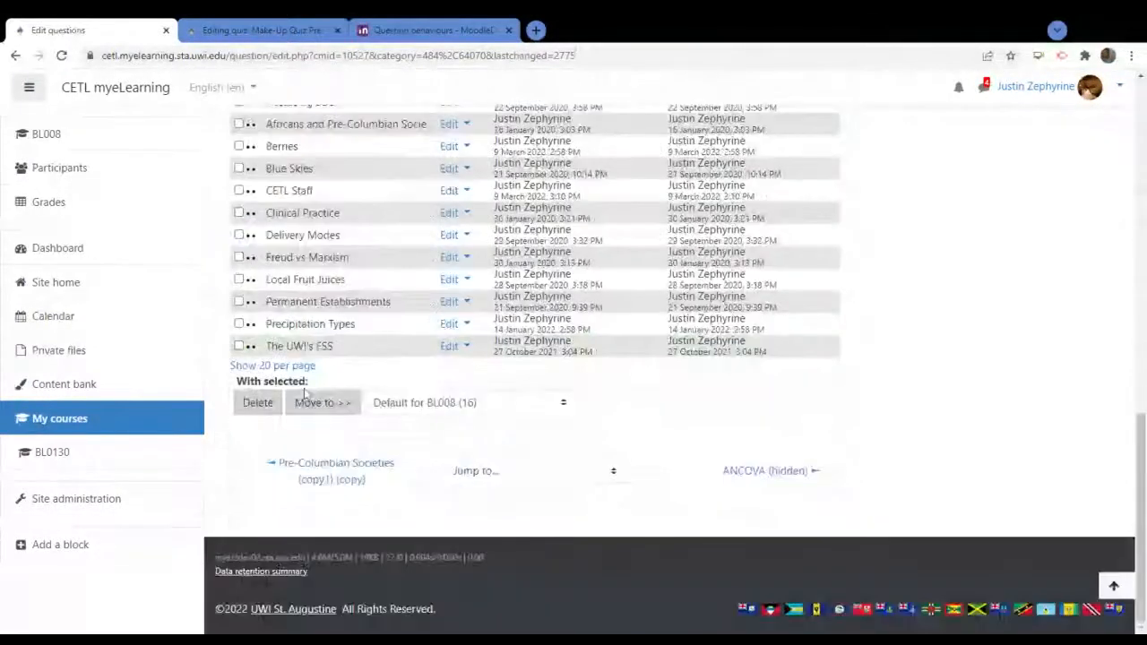
pyautogui.click(551, 409)
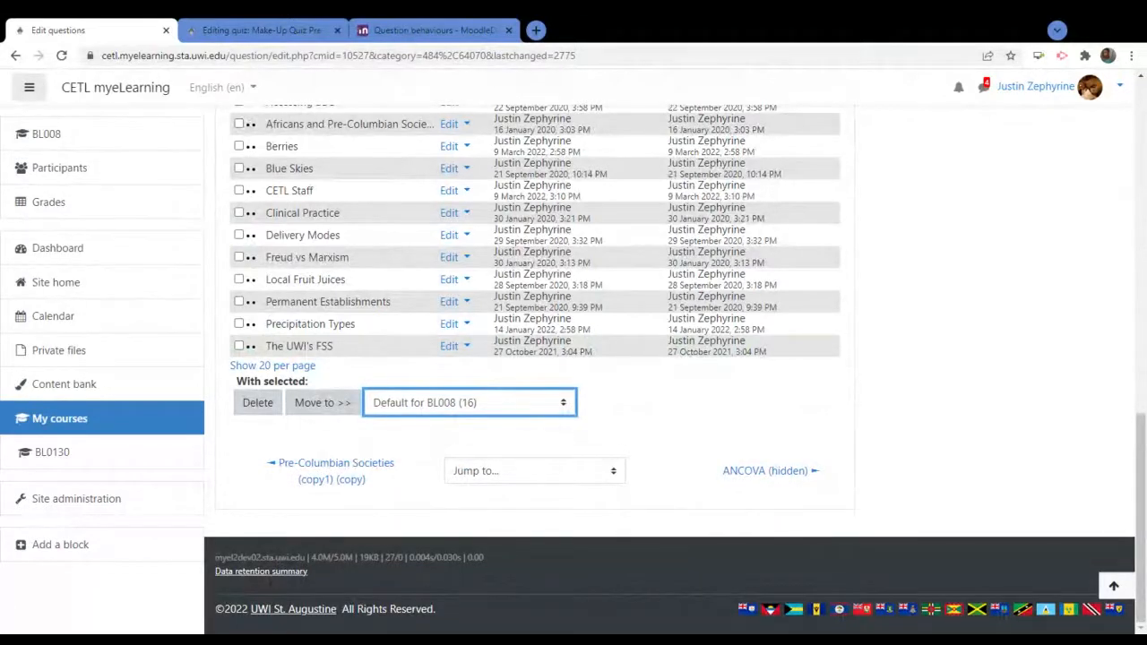
pyautogui.click(438, 294)
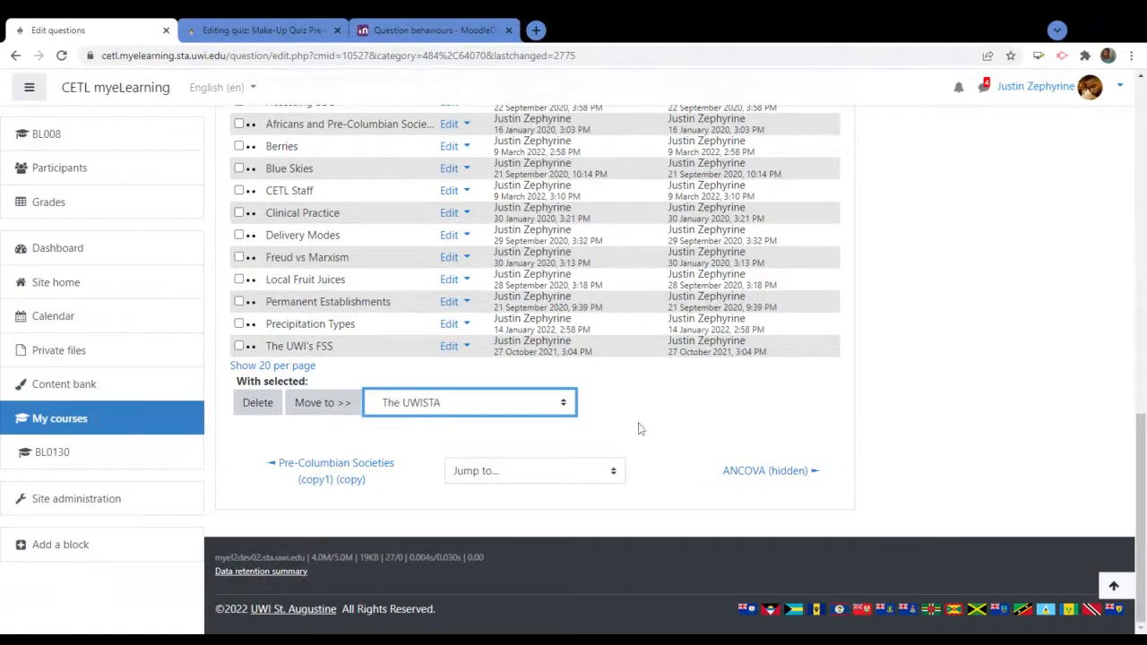
pyautogui.click(318, 403)
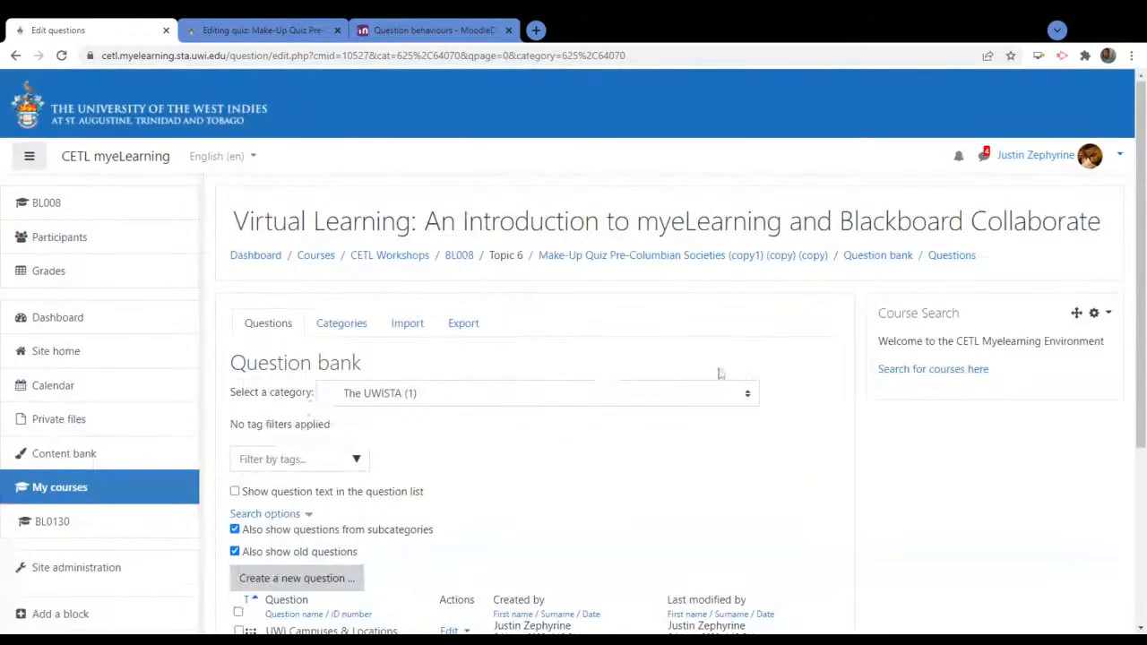
pyautogui.scroll(-3, 737, 373)
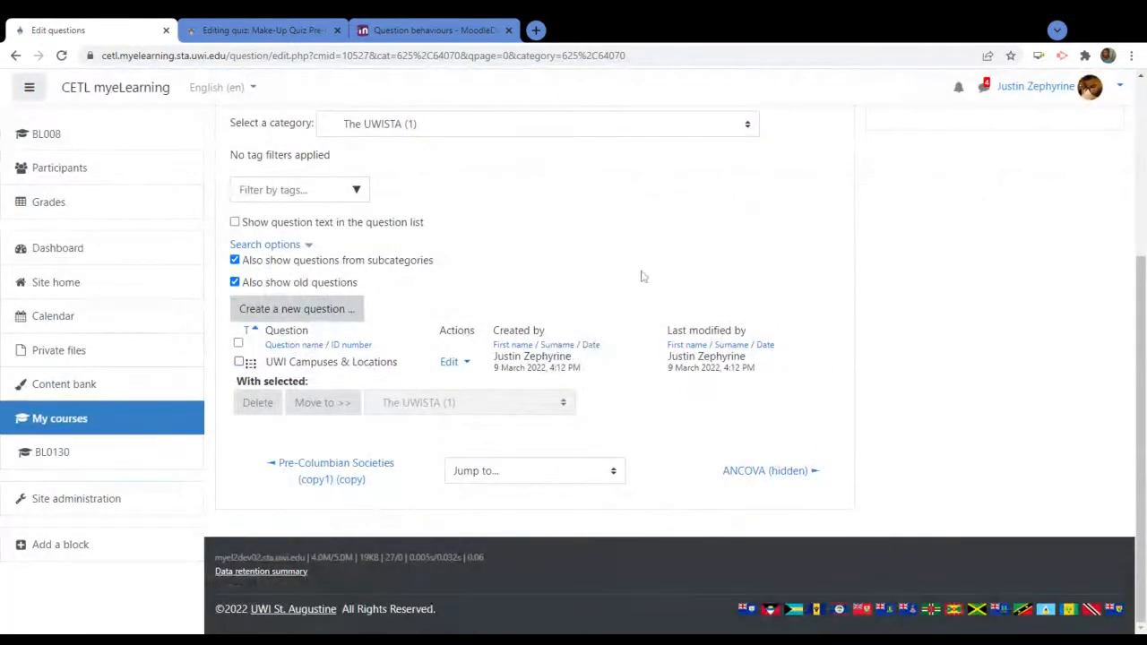
pyautogui.scroll(3, 640, 275)
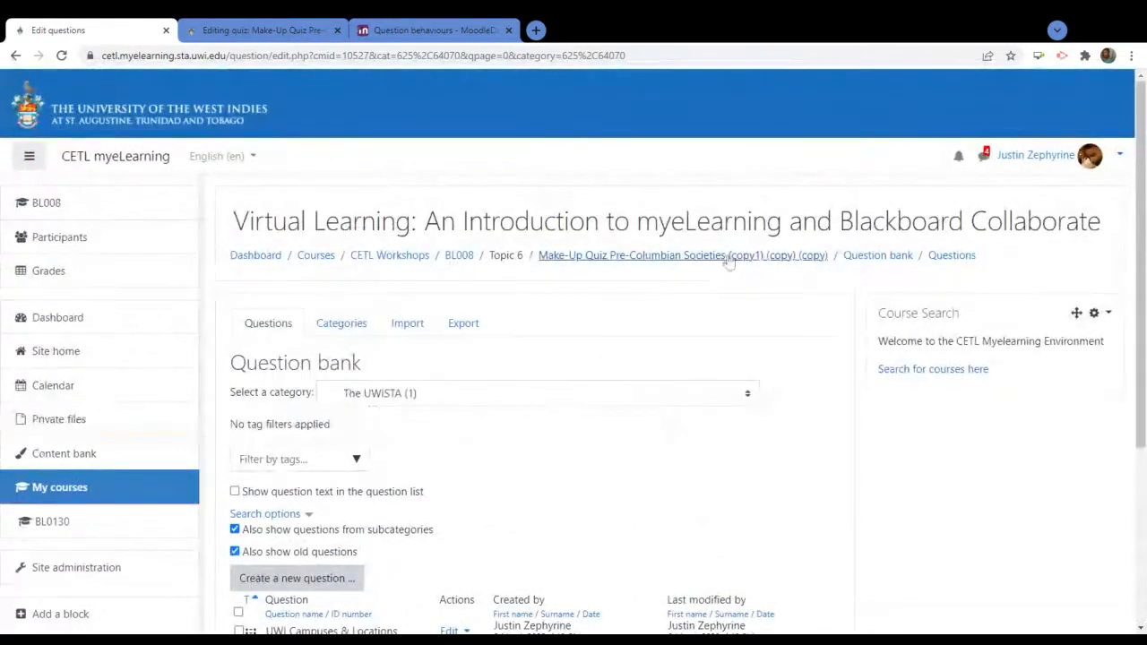
# Open the Make-Up Quiz Pre-Columbian Societies question editing page
pyautogui.click(730, 261)
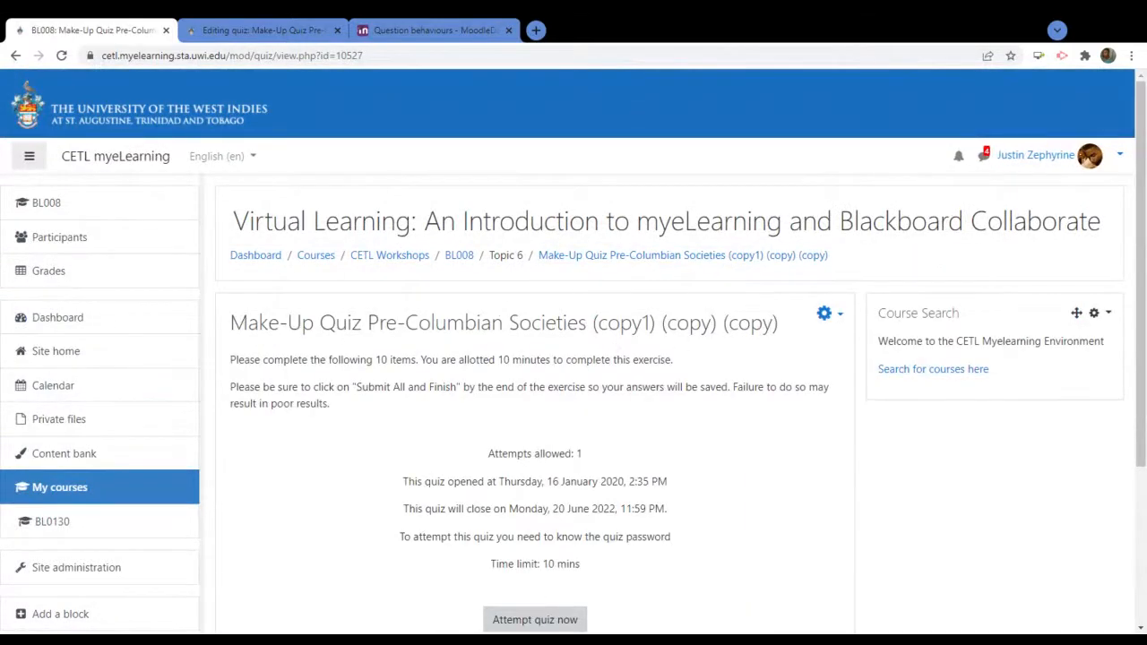
pyautogui.click(824, 313)
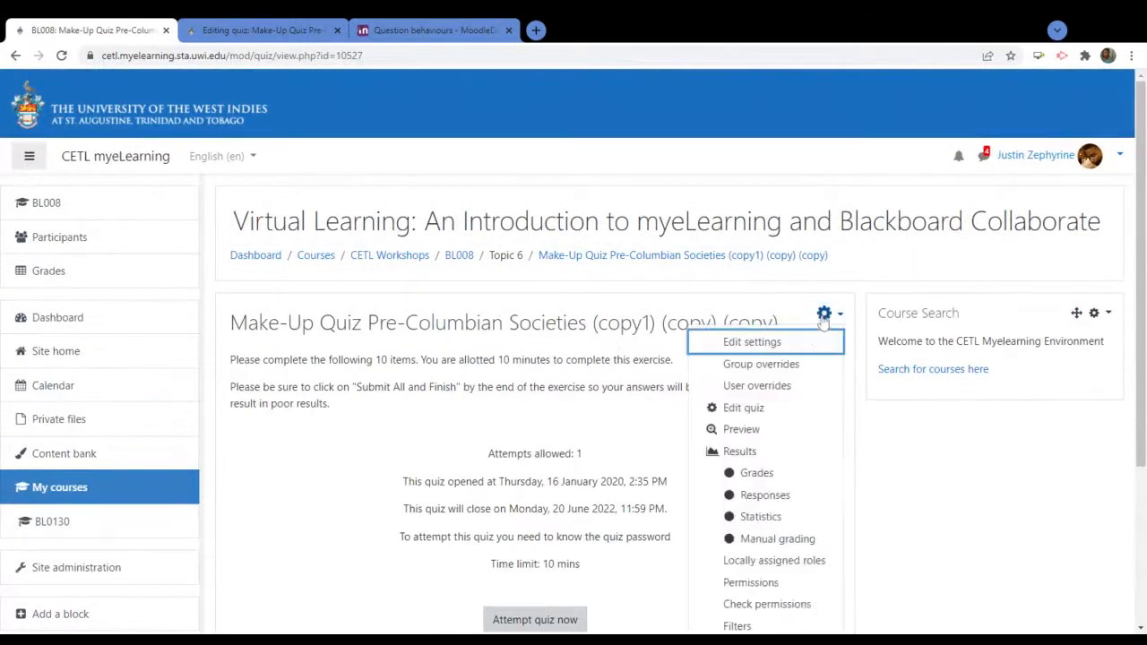
pyautogui.click(746, 408)
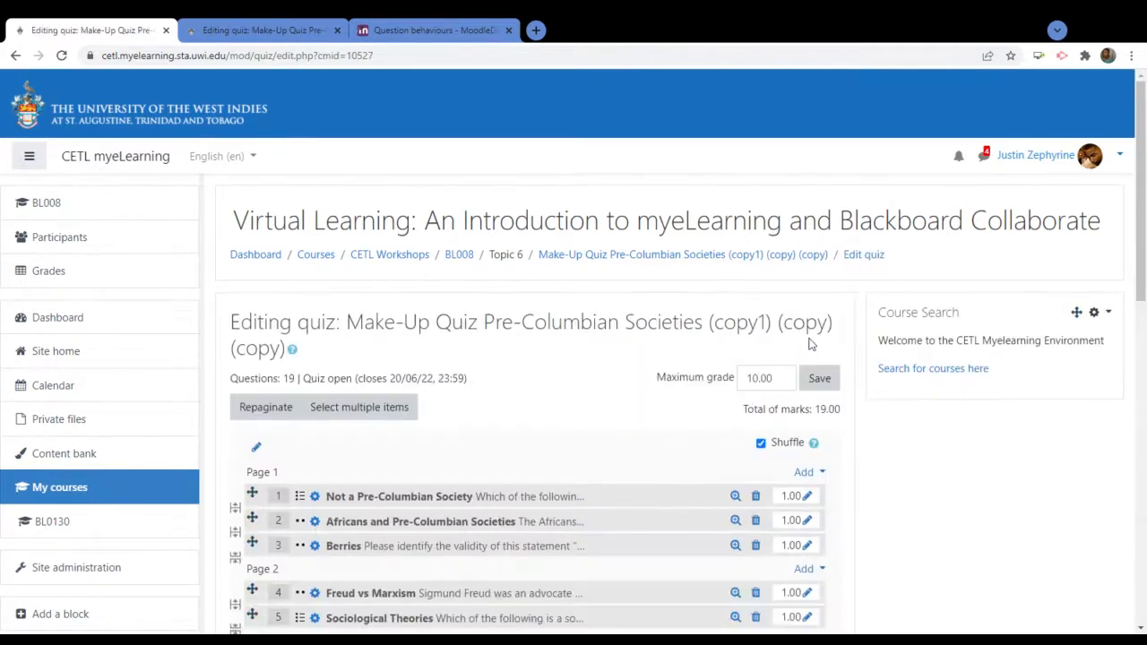
pyautogui.scroll(-8, 735, 386)
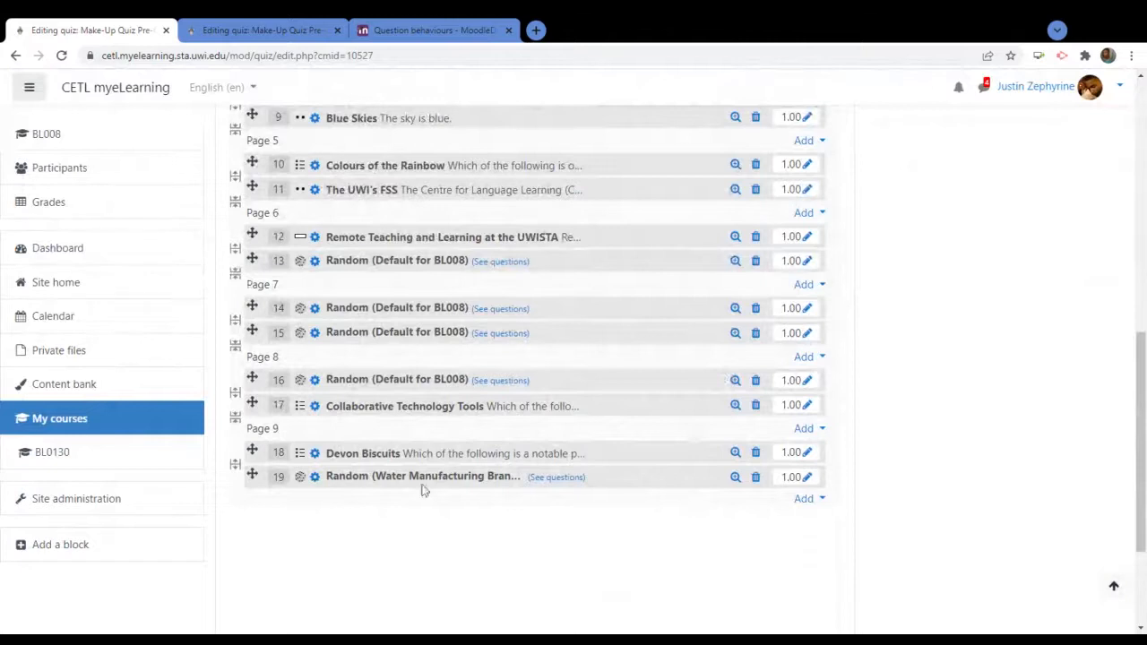
# Add UWI Campuses & Locations from The UWISTA category at the end of the quiz
pyautogui.click(804, 500)
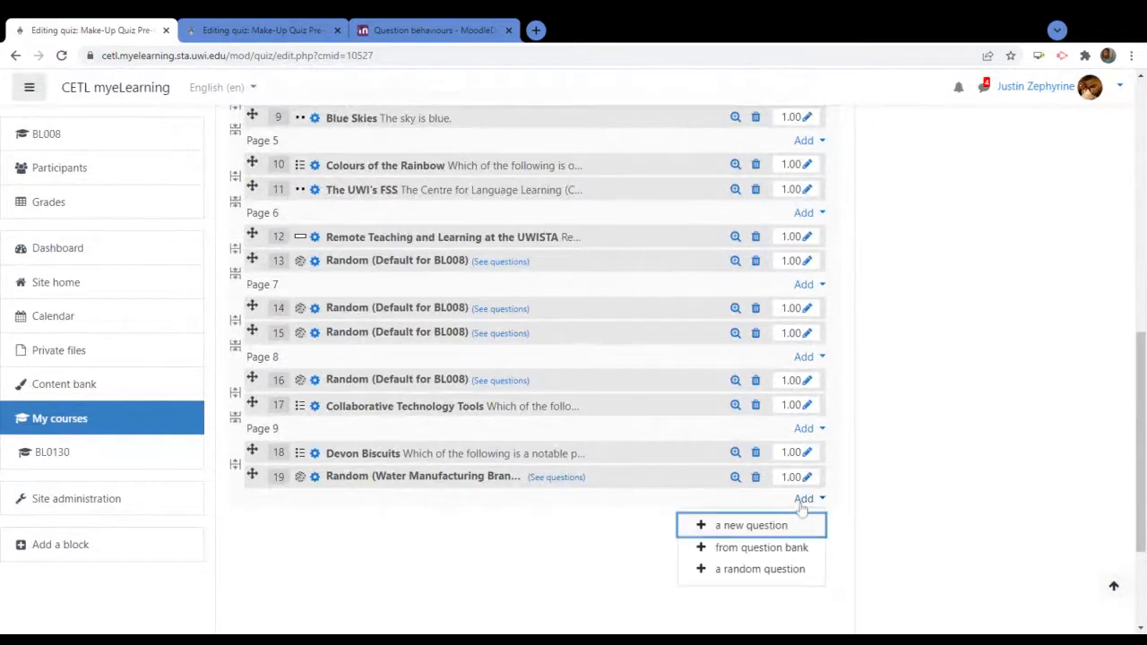
pyautogui.click(751, 547)
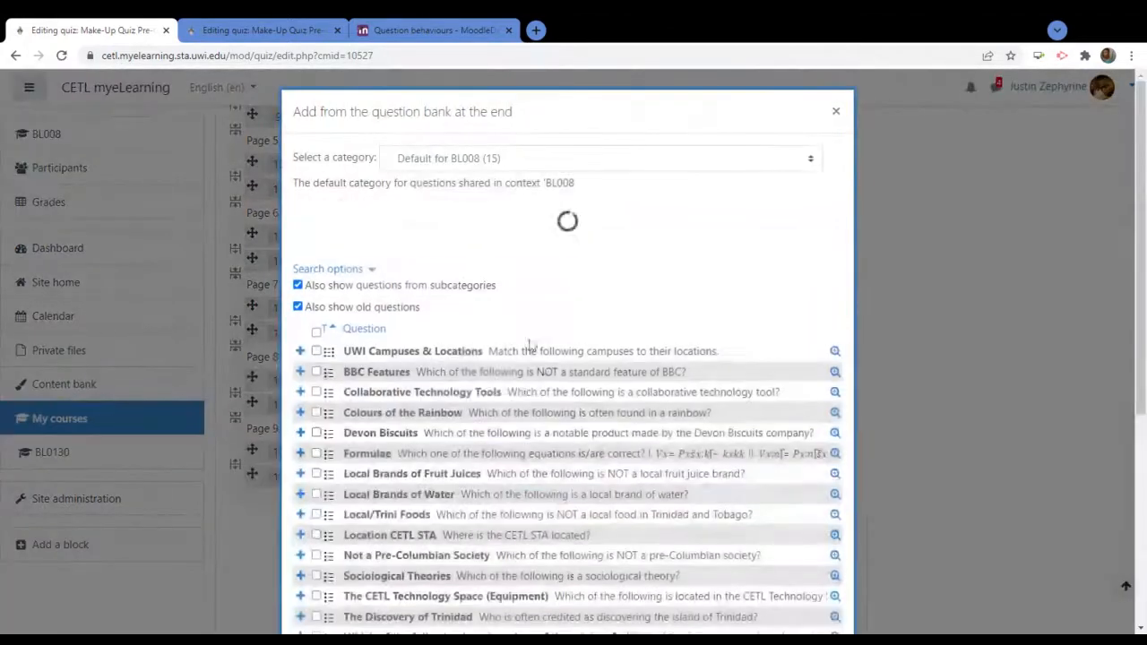
pyautogui.scroll(-3, 563, 301)
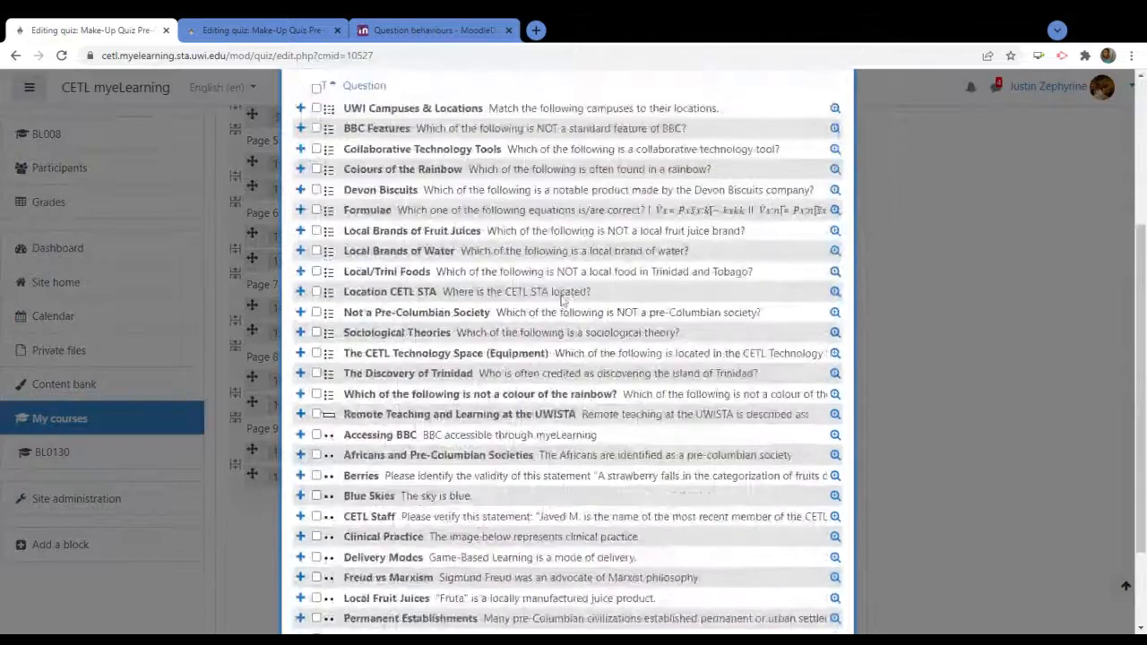
pyautogui.scroll(-2, 562, 302)
pyautogui.scroll(5, 613, 213)
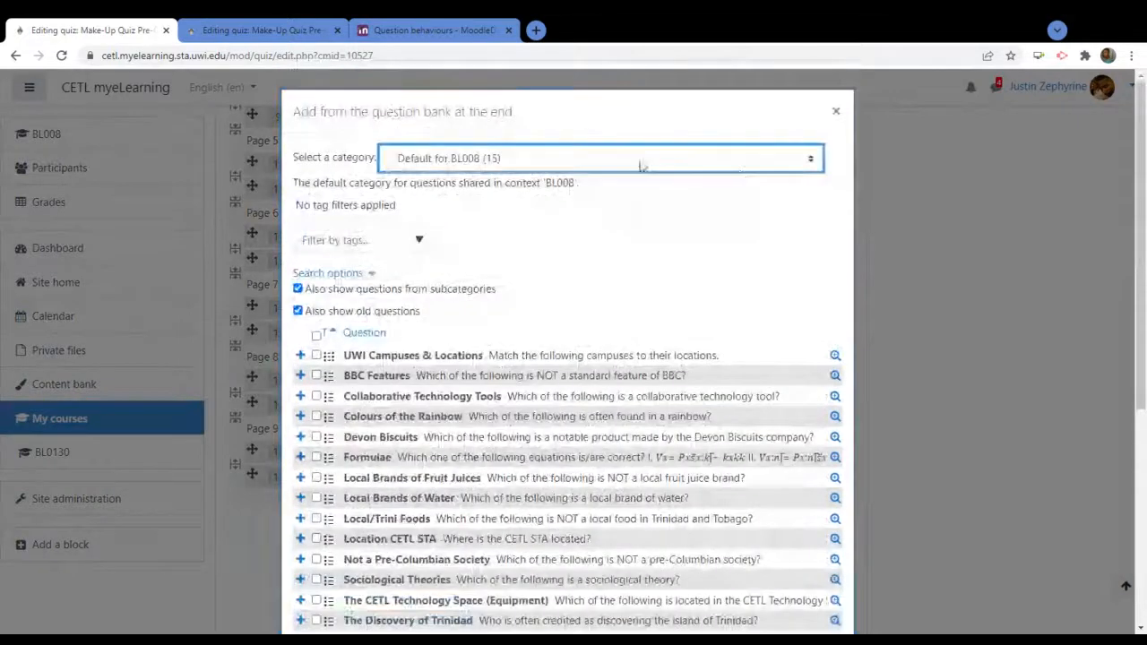
pyautogui.click(818, 165)
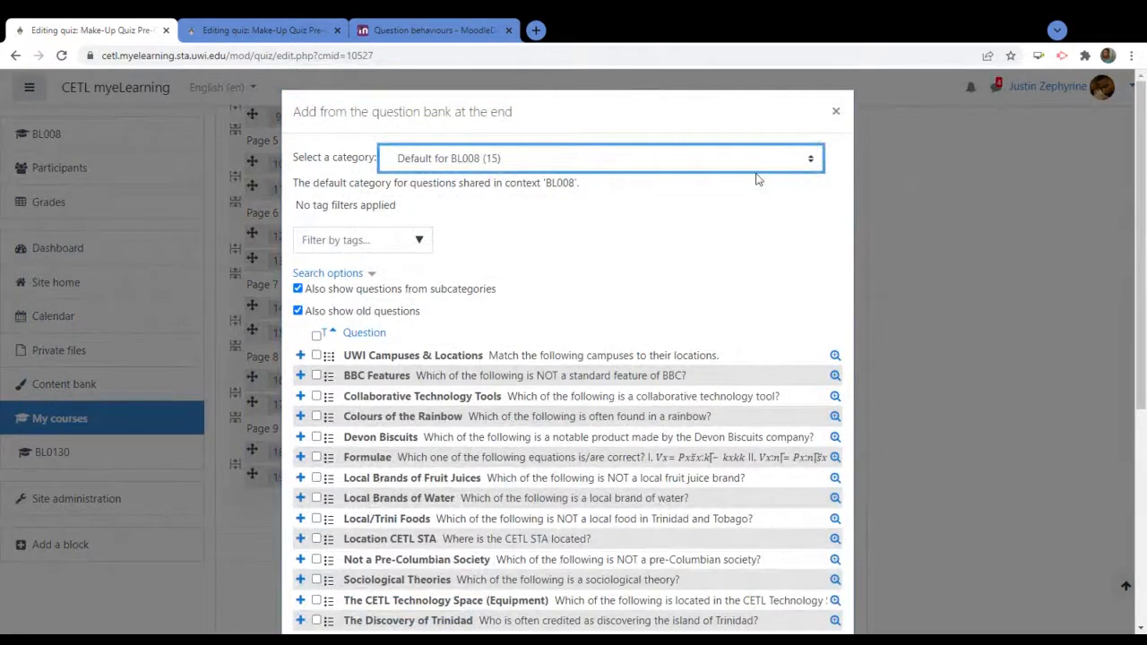
pyautogui.click(573, 562)
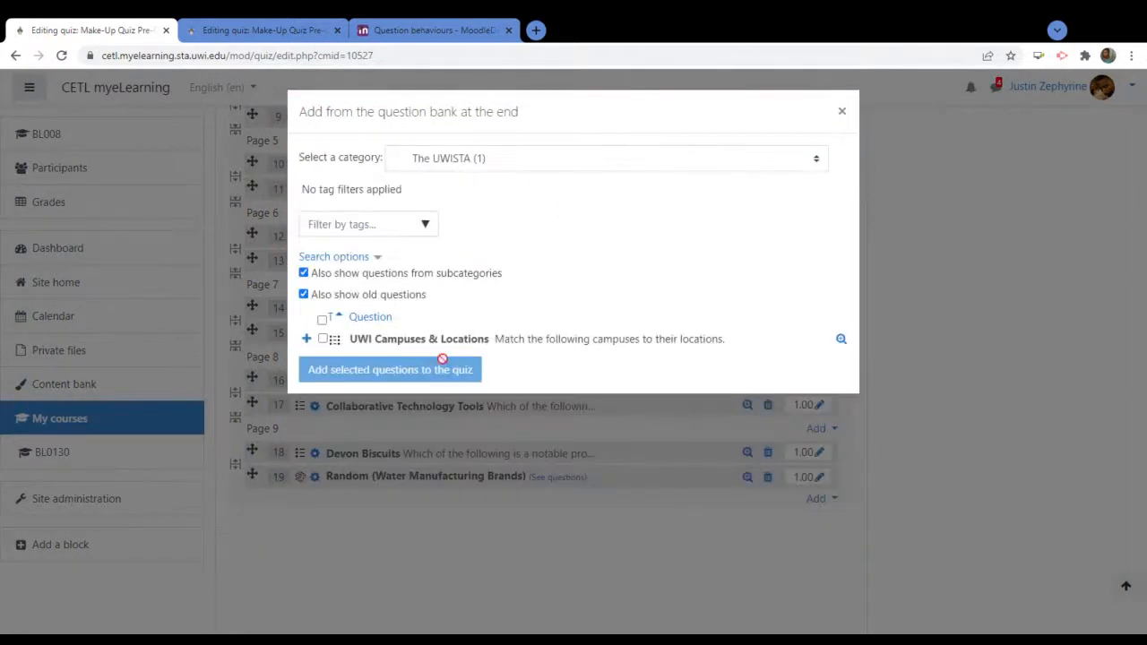
pyautogui.click(323, 339)
pyautogui.click(340, 373)
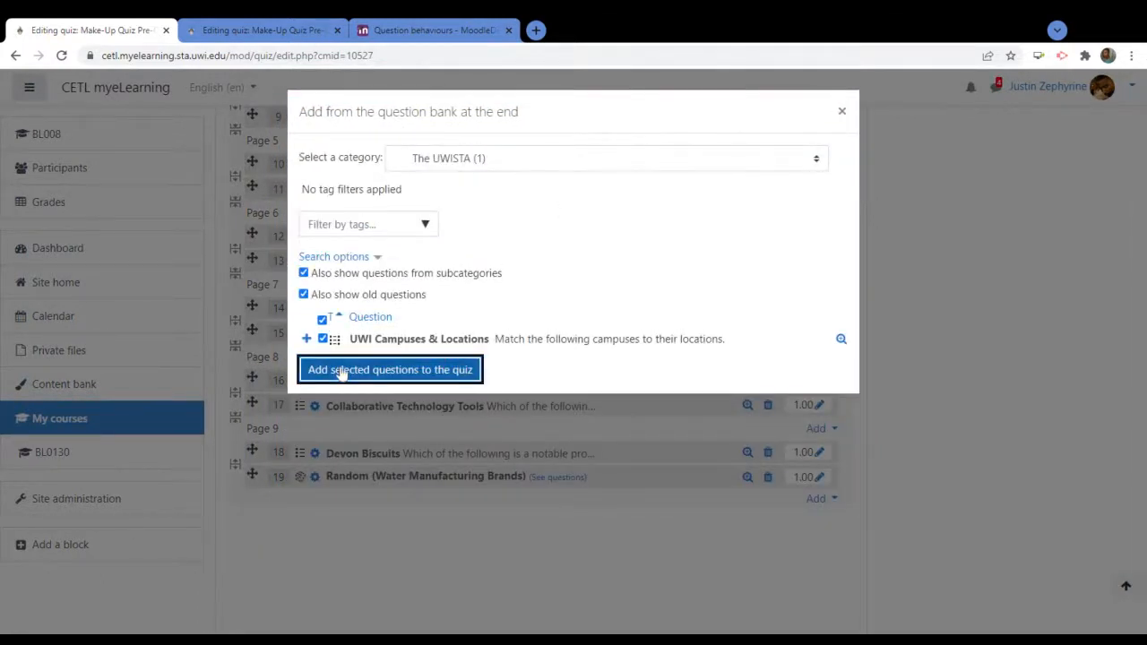
pyautogui.scroll(-4, 641, 377)
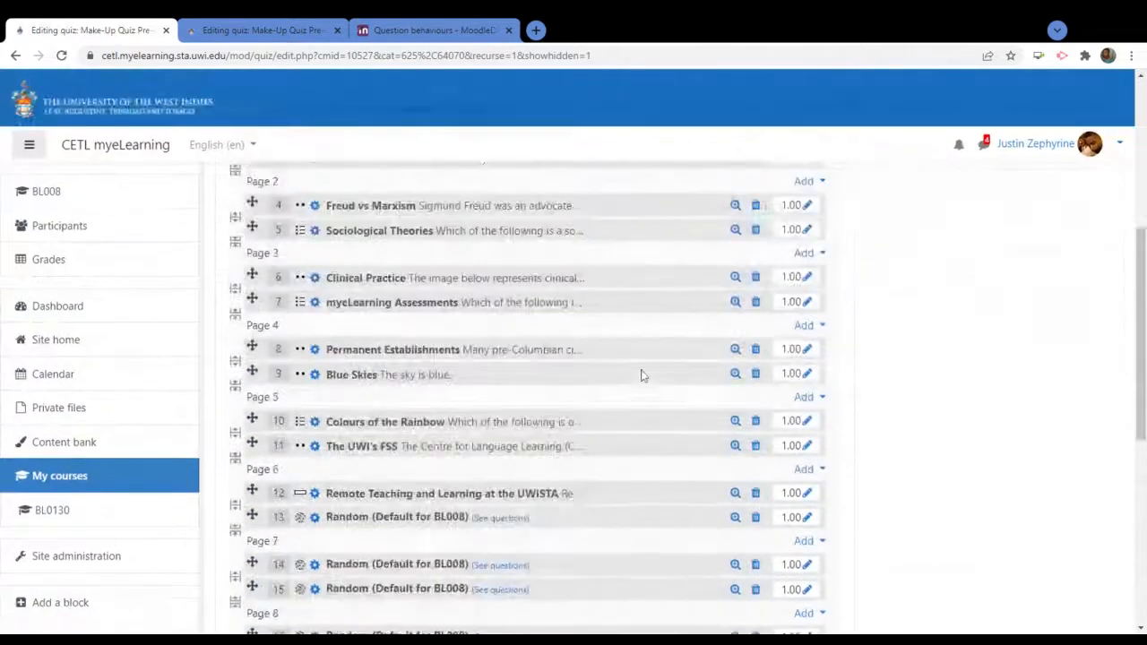
pyautogui.scroll(-5, 641, 376)
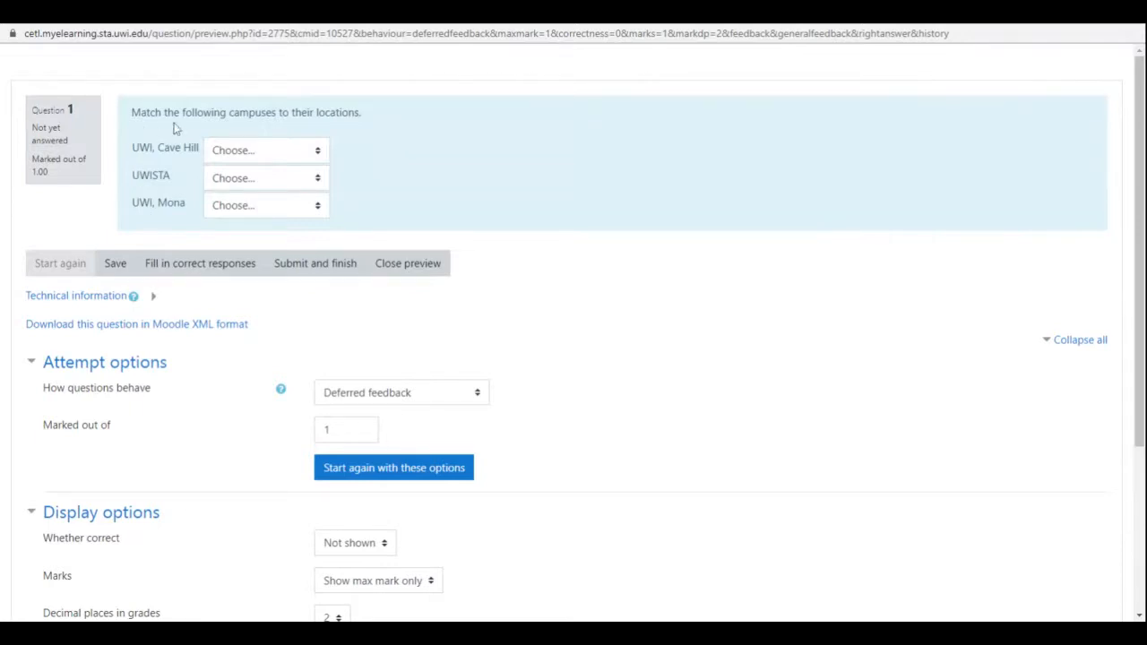
# In the preview, choose Barbados, Trinidad and Tobago and Jamaica for the three campuses and save
pyautogui.click(316, 151)
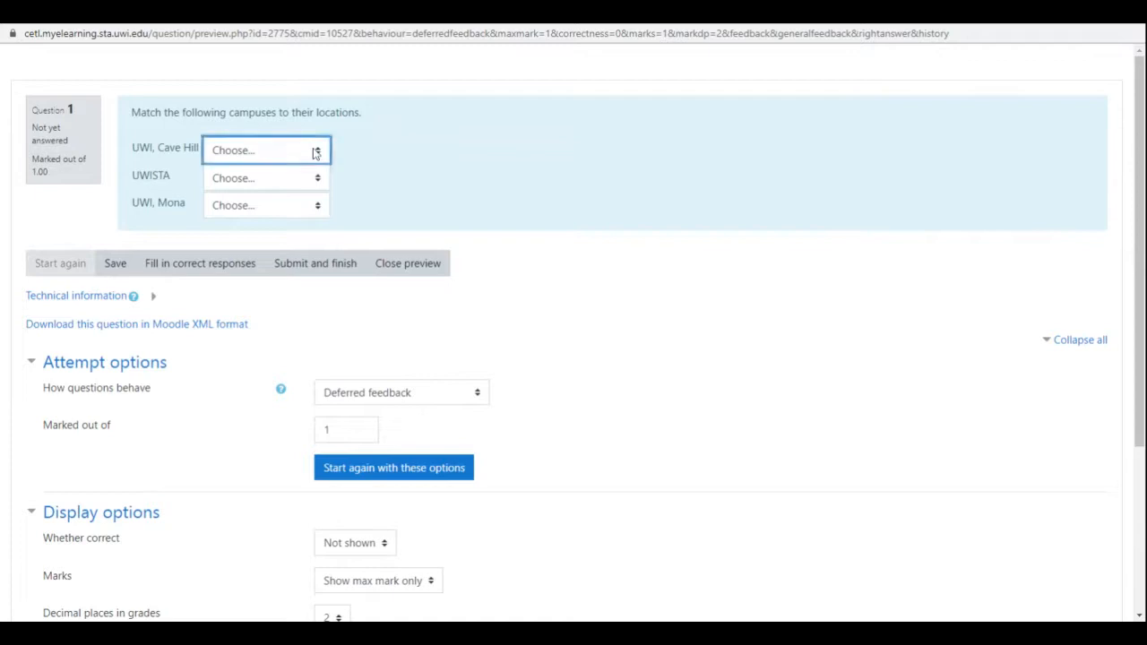
pyautogui.click(515, 151)
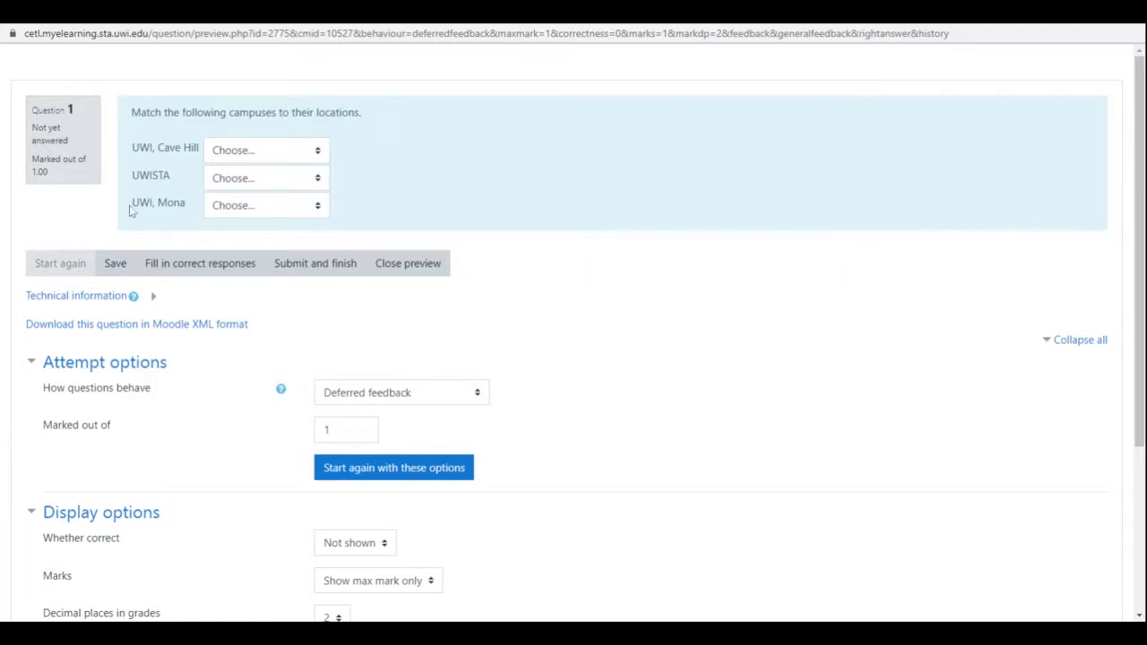
pyautogui.click(320, 154)
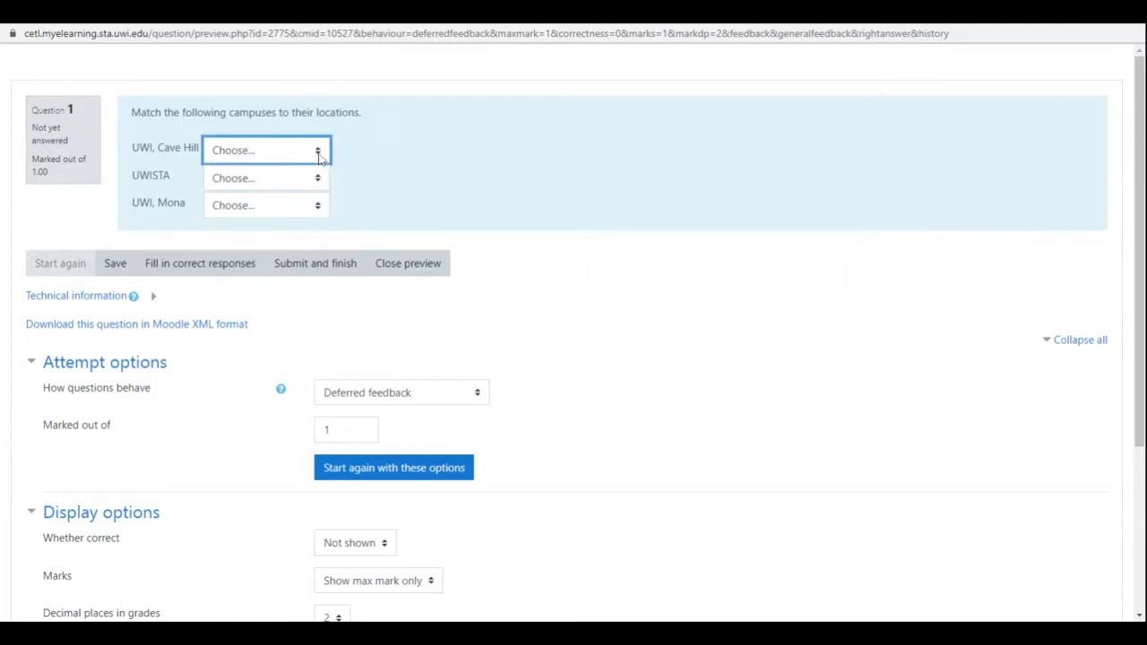
pyautogui.click(240, 220)
pyautogui.click(297, 177)
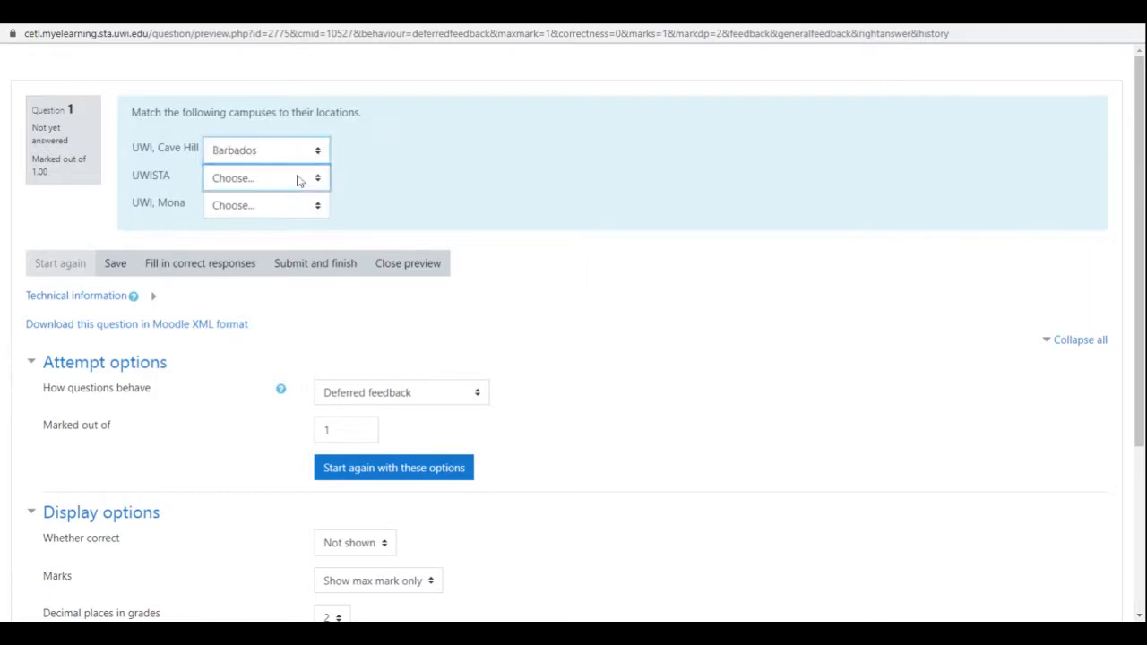
pyautogui.click(265, 211)
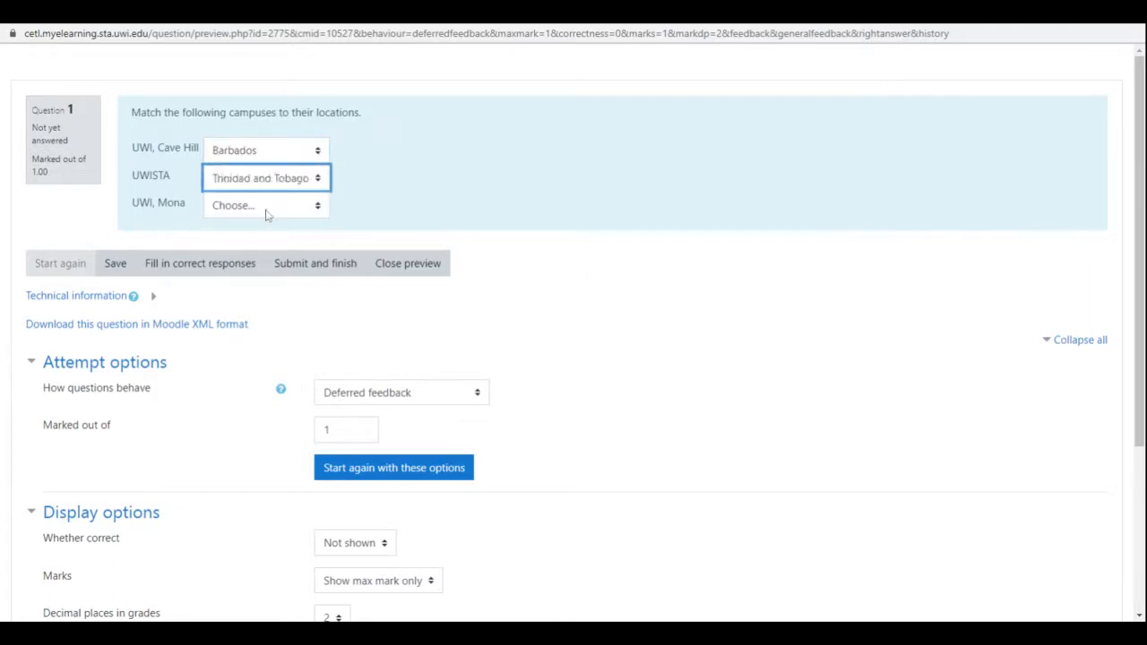
pyautogui.click(265, 213)
pyautogui.click(253, 262)
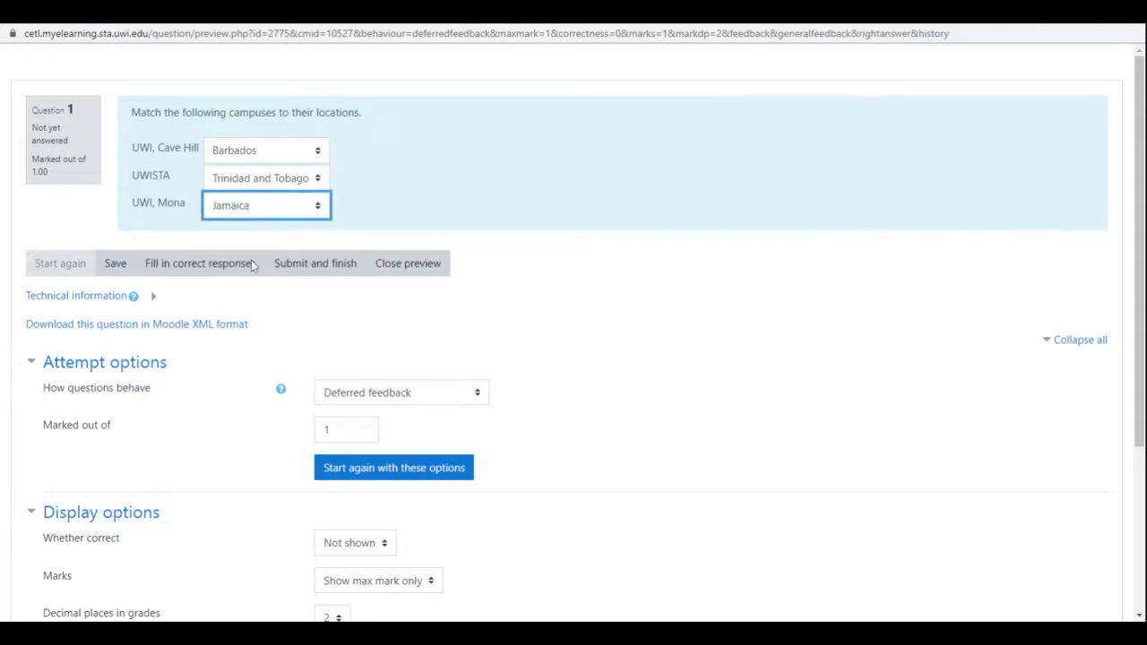
pyautogui.click(639, 192)
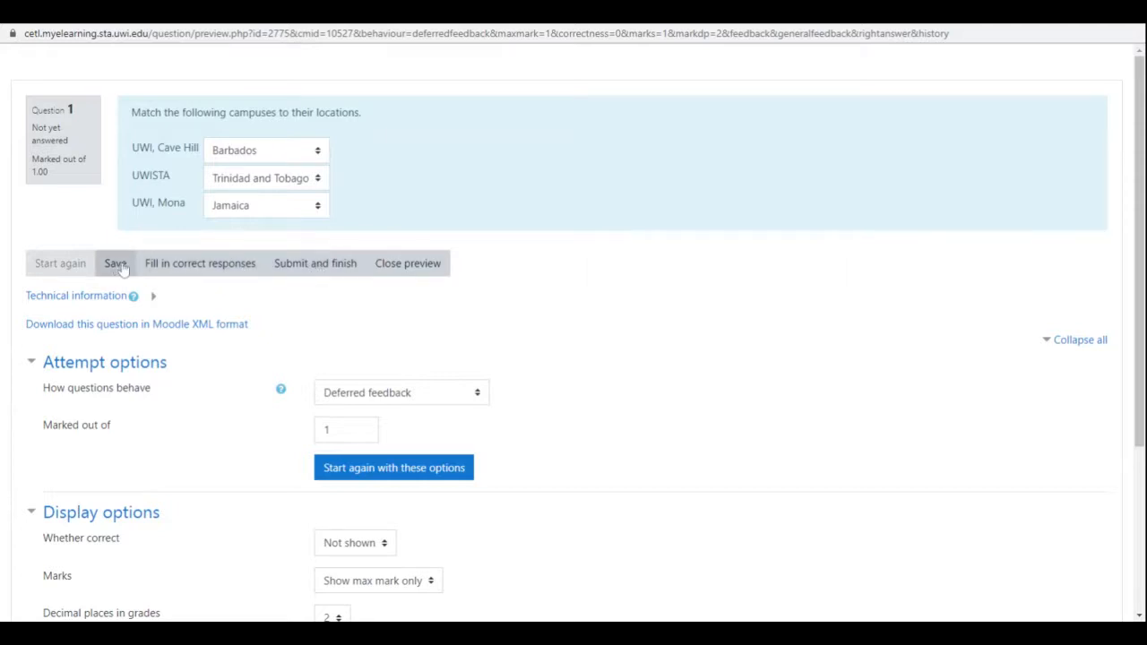
pyautogui.click(313, 262)
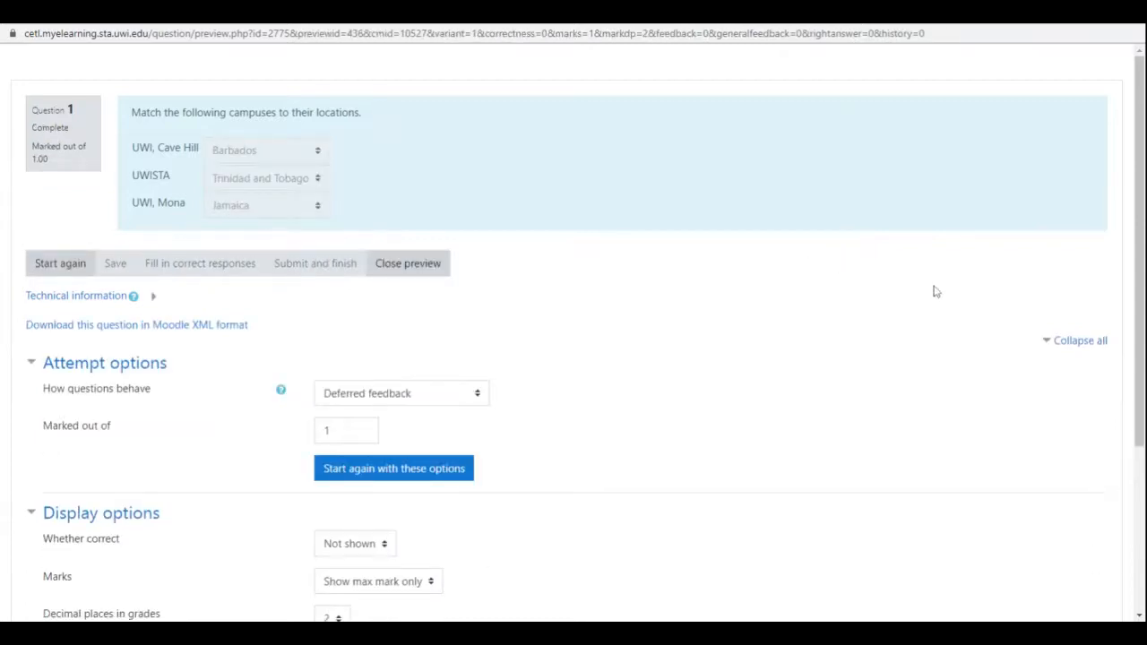
pyautogui.scroll(-2, 930, 291)
pyautogui.scroll(2, 927, 289)
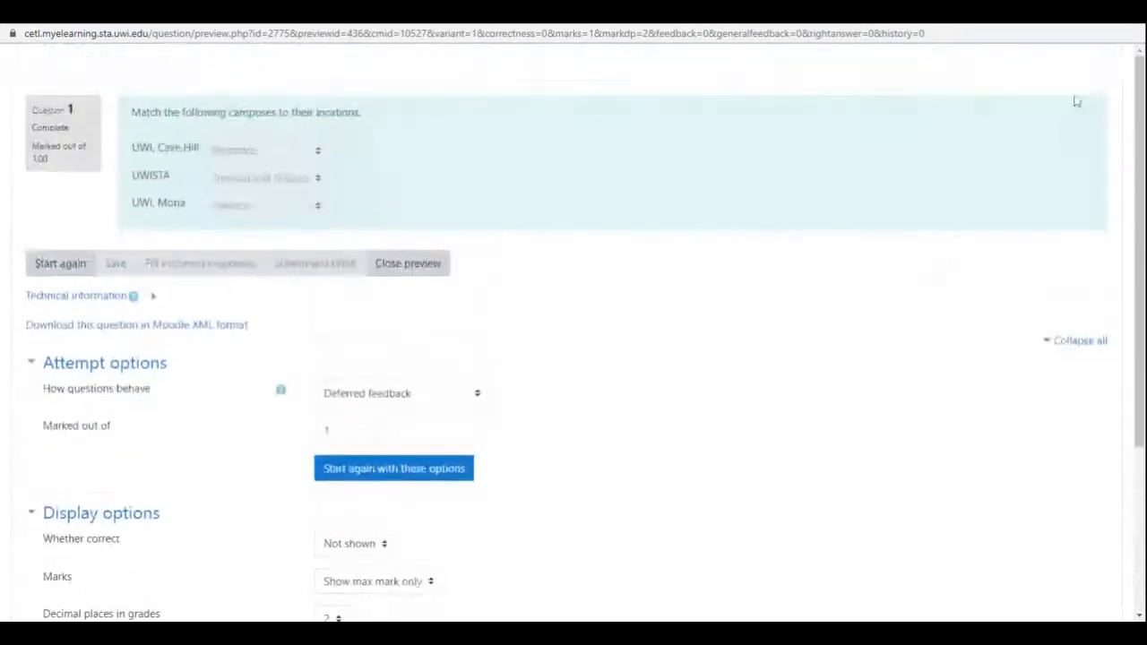